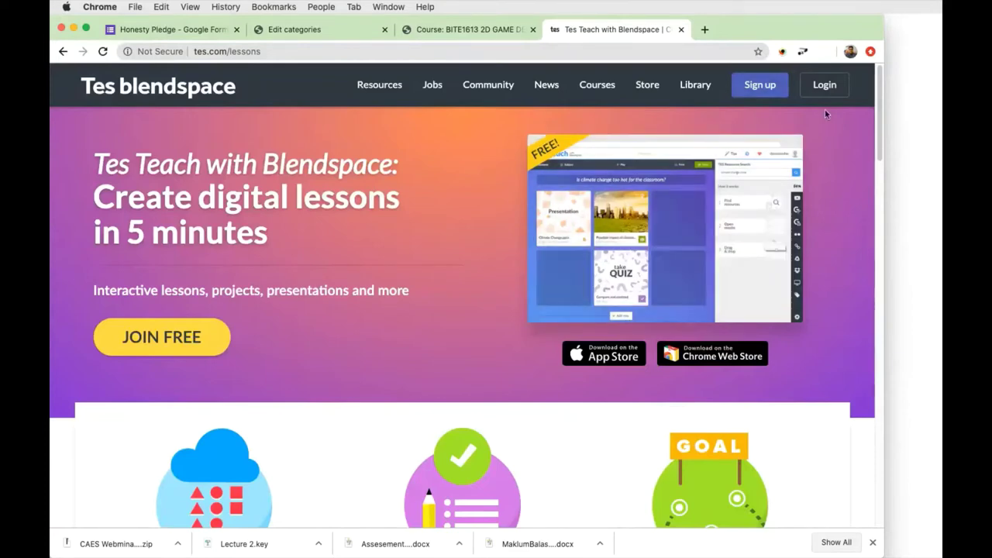
Start the free sign-up as a teacher and look over the school type list without choosing.
mouse_move(664, 321)
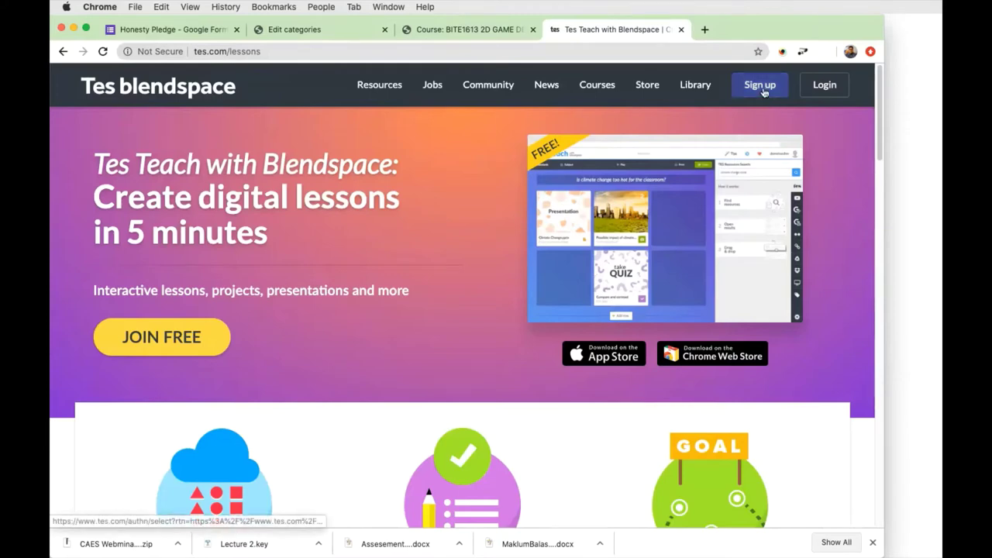
click(759, 86)
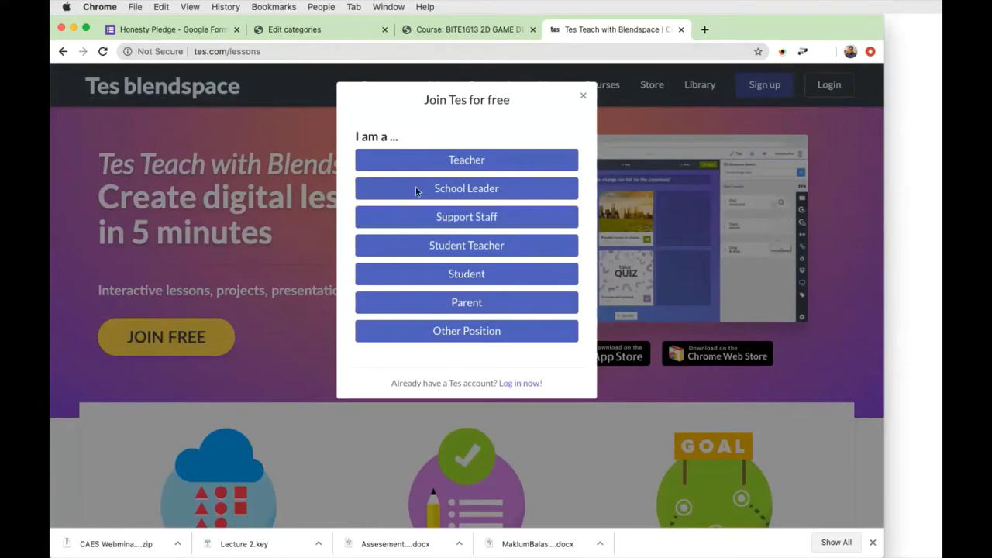
click(468, 166)
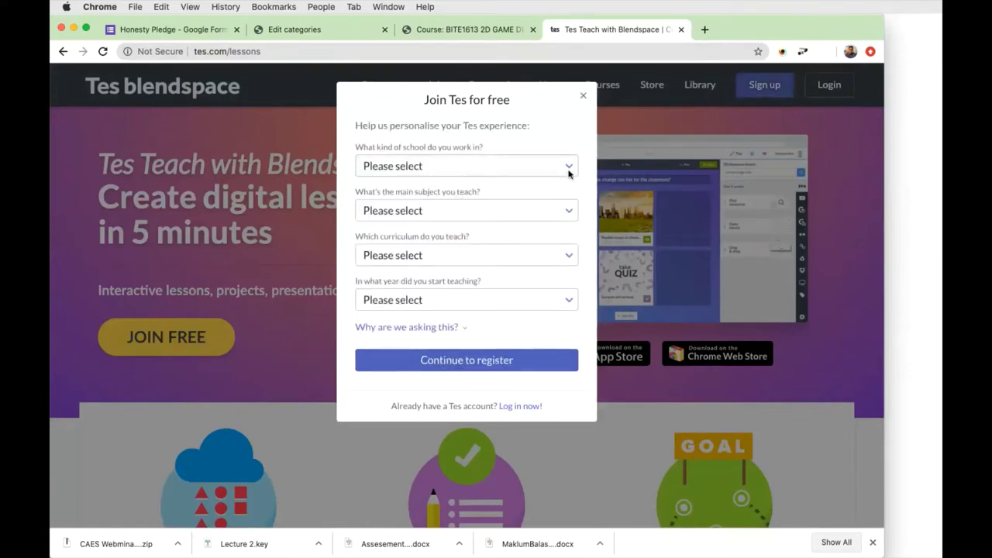
click(568, 170)
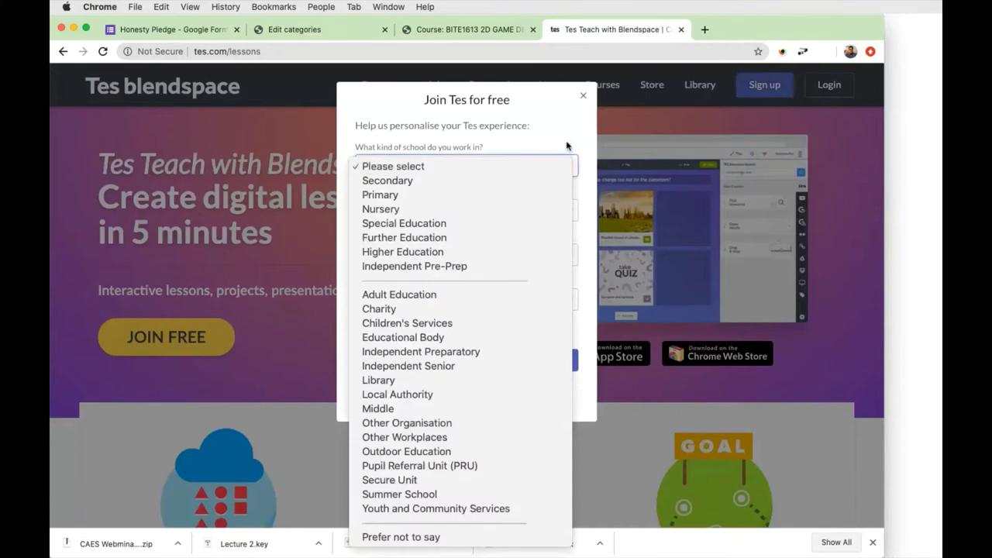
click(567, 146)
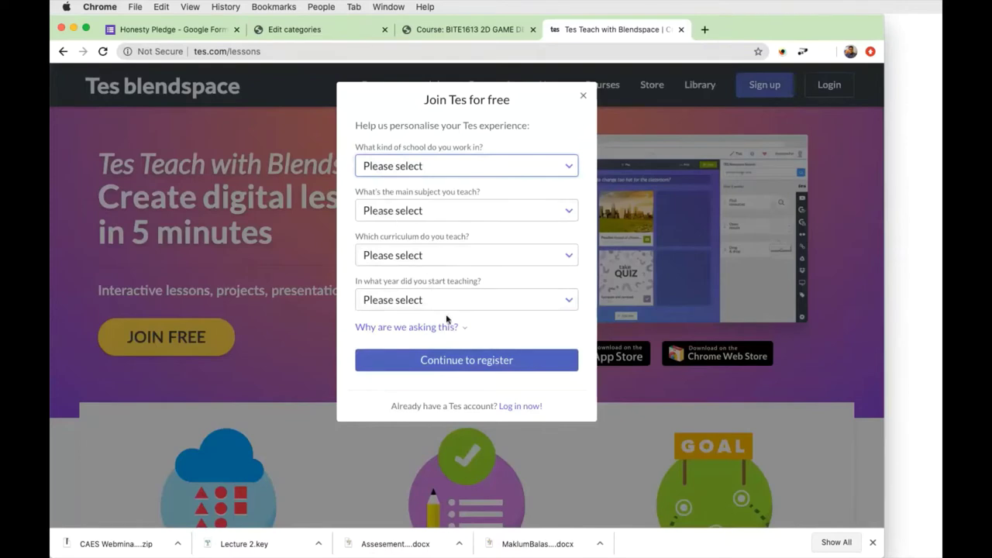
Check the curriculum options, abandon the sign-up form, and bring up the log-in form instead.
click(568, 258)
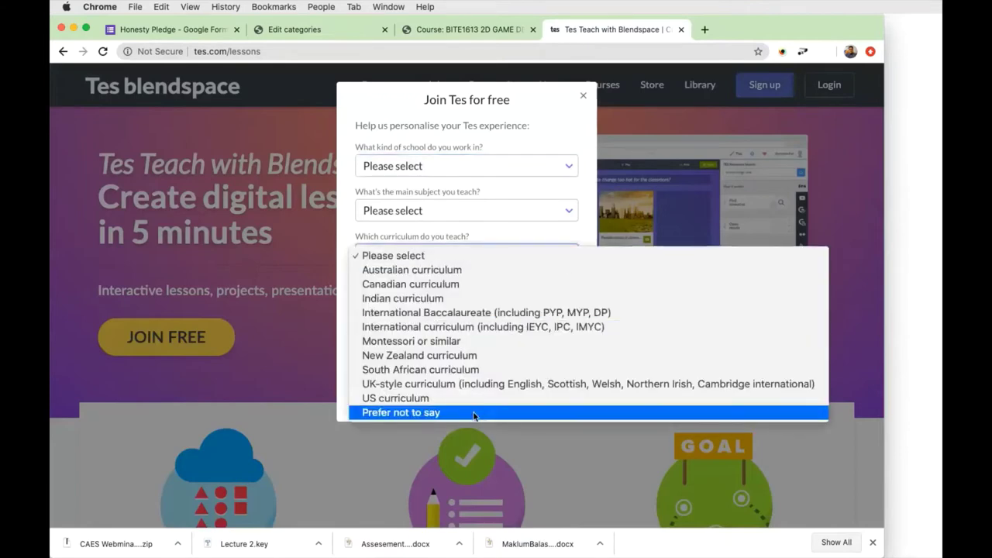
click(586, 192)
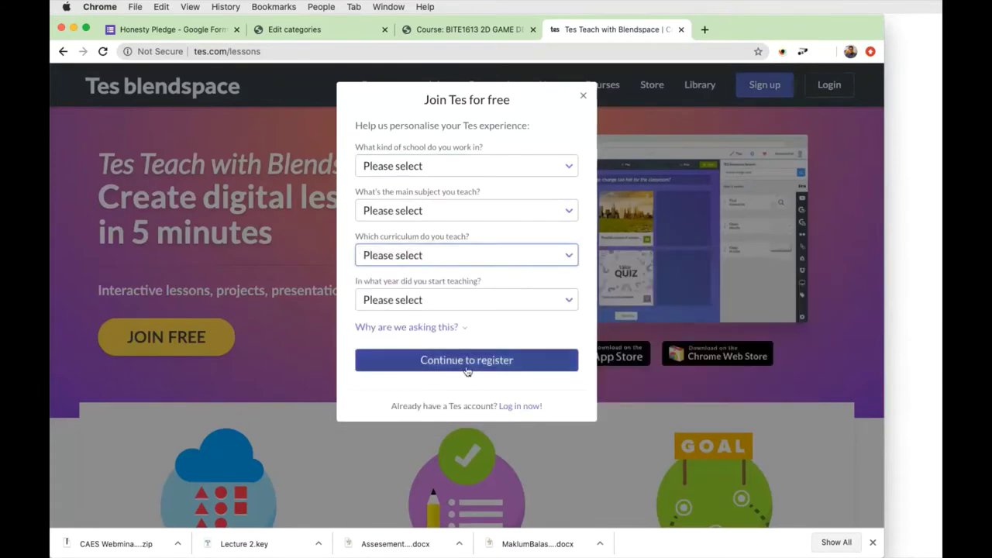
click(583, 97)
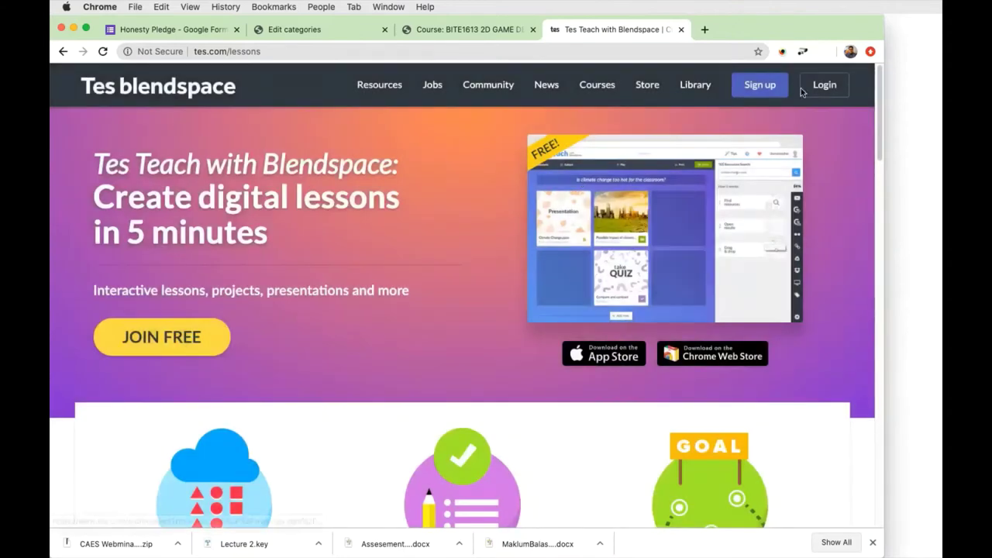
click(824, 85)
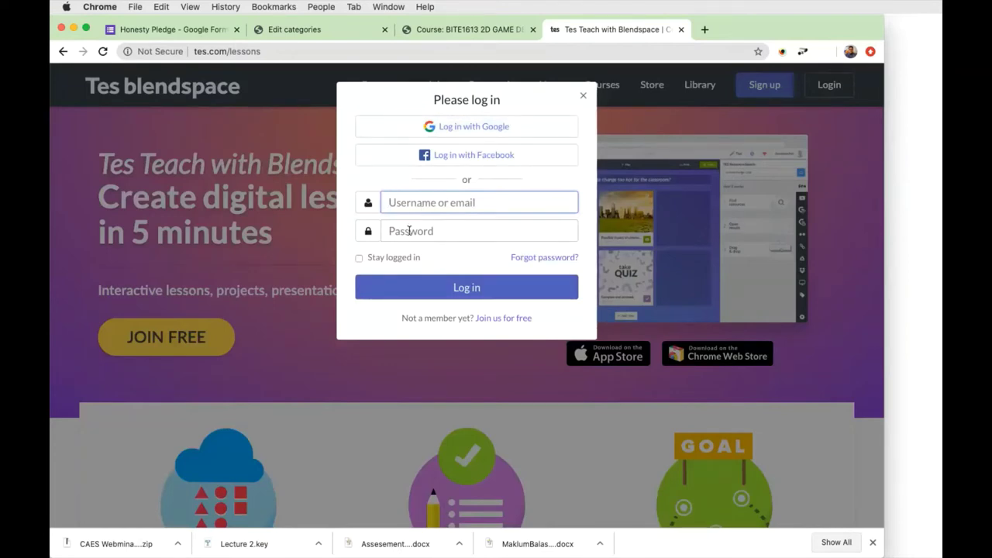
Sign in through Log in with Google to reach the lessons dashboard.
click(483, 132)
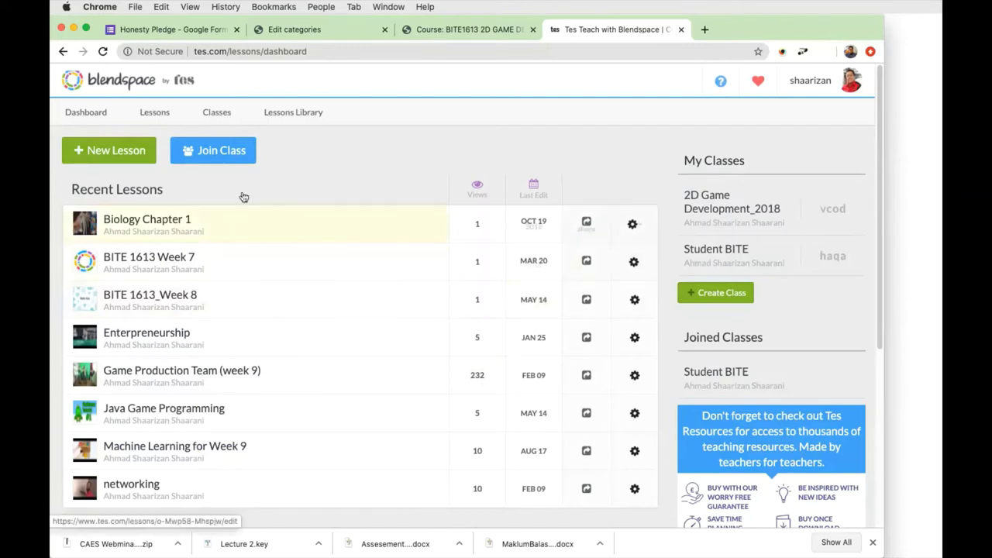
Reload the dashboard, view all lessons, then go to the Classes page with 2D Game Development_2018 and Student BITE.
click(91, 123)
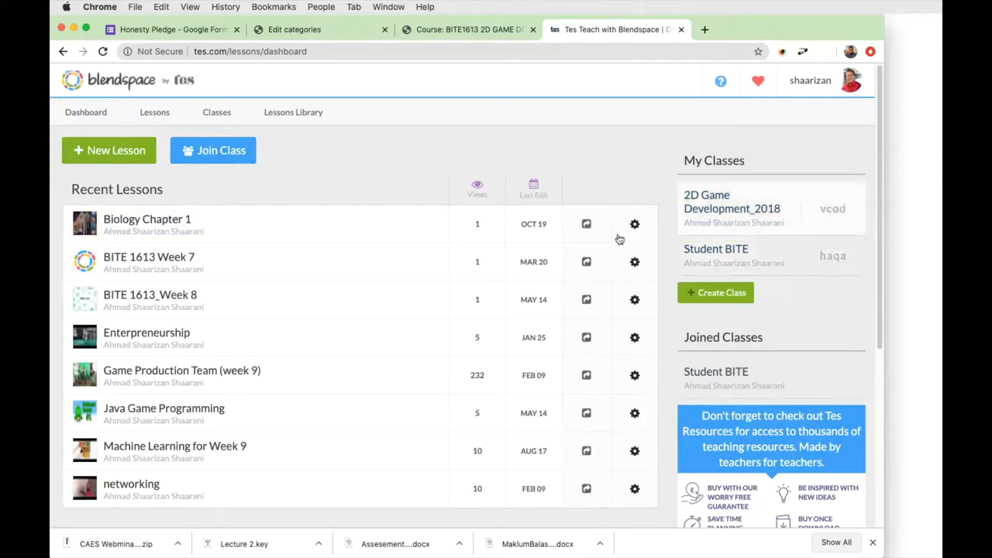
click(154, 114)
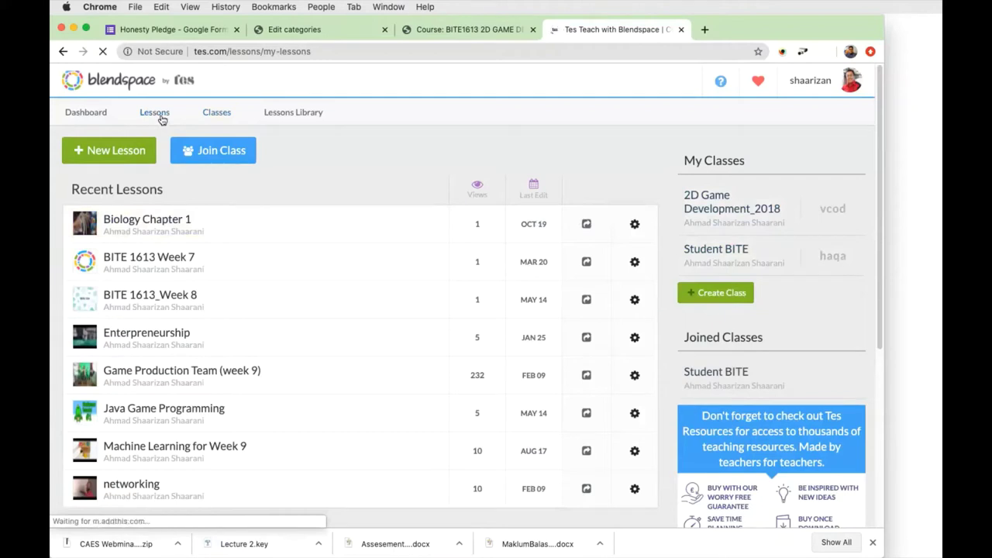
scroll(810, 282, down, 2)
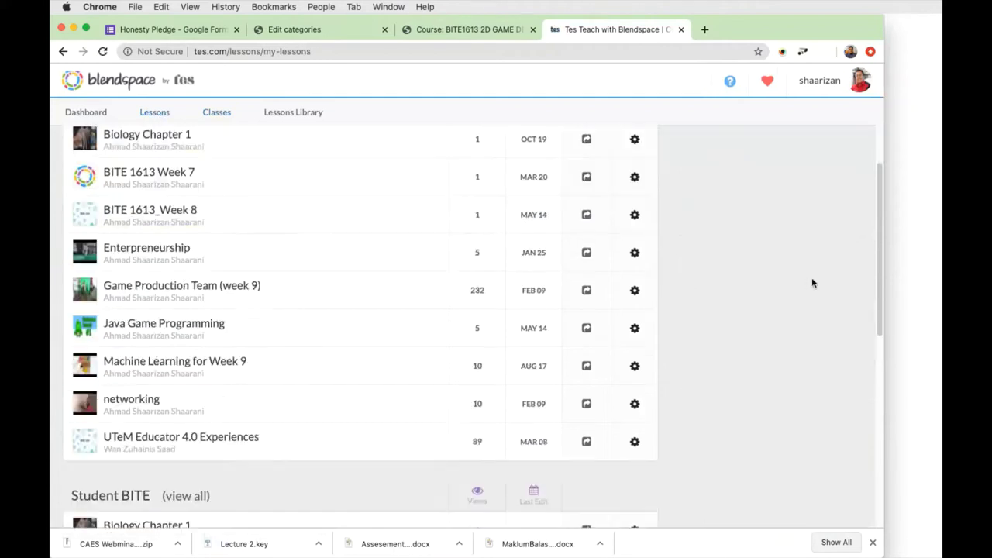
scroll(812, 282, up, 2)
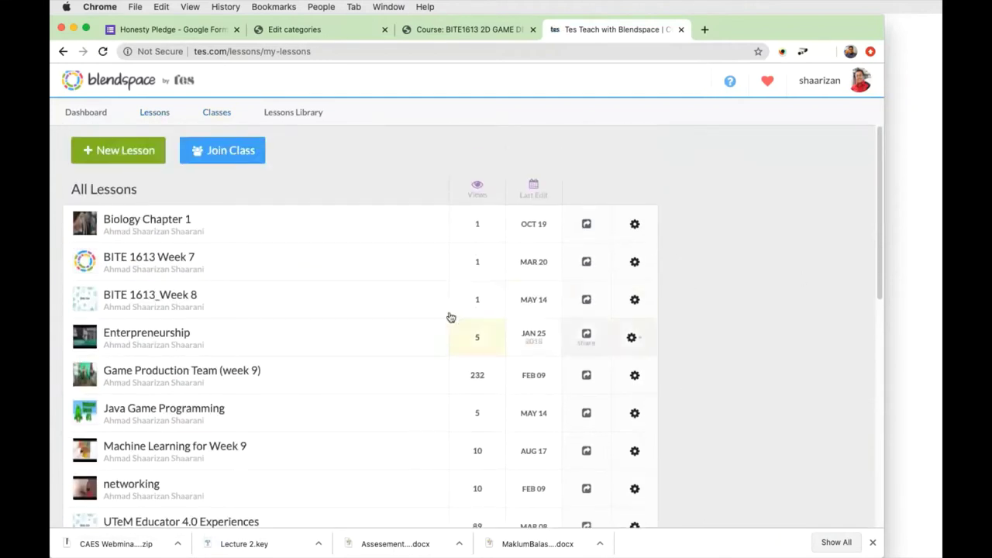
click(224, 121)
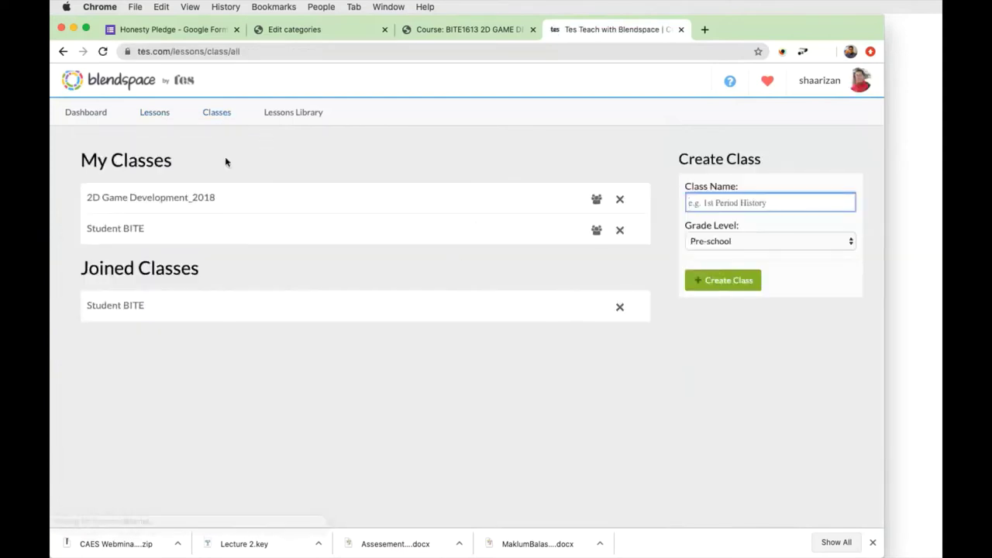
Go to the Digital Lessons Library and browse its Math, Language Arts and Technology galleries.
click(157, 117)
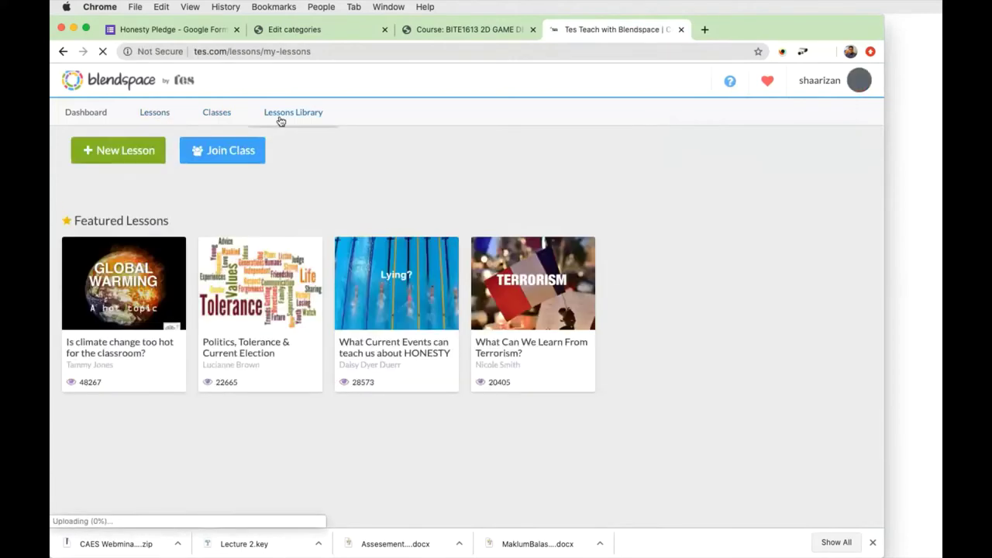
click(280, 119)
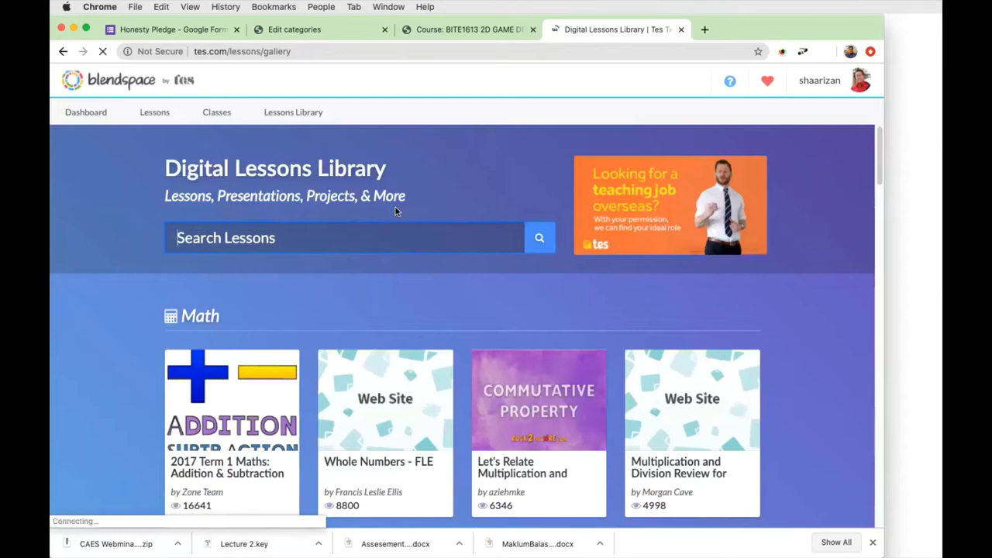
scroll(495, 339, down, 1)
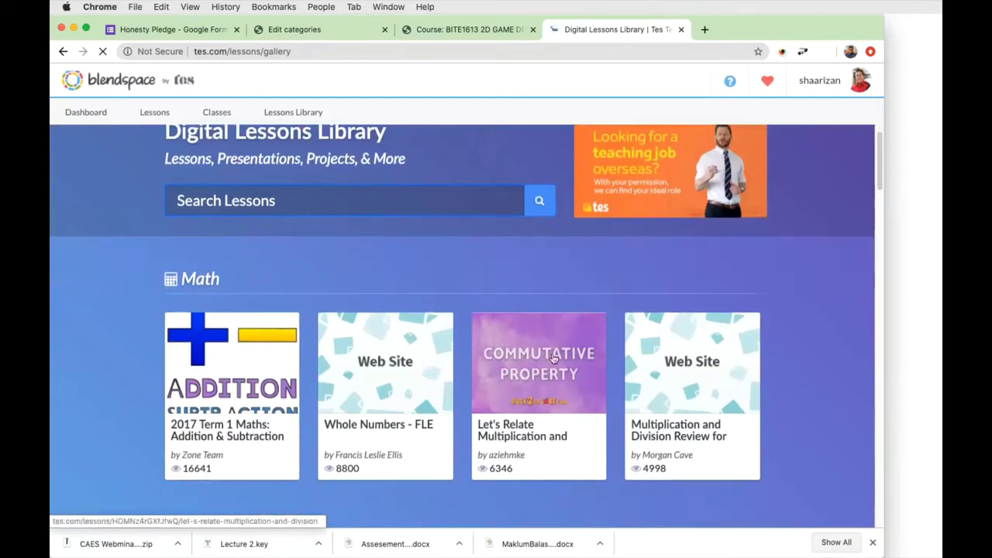
scroll(368, 307, up, 1)
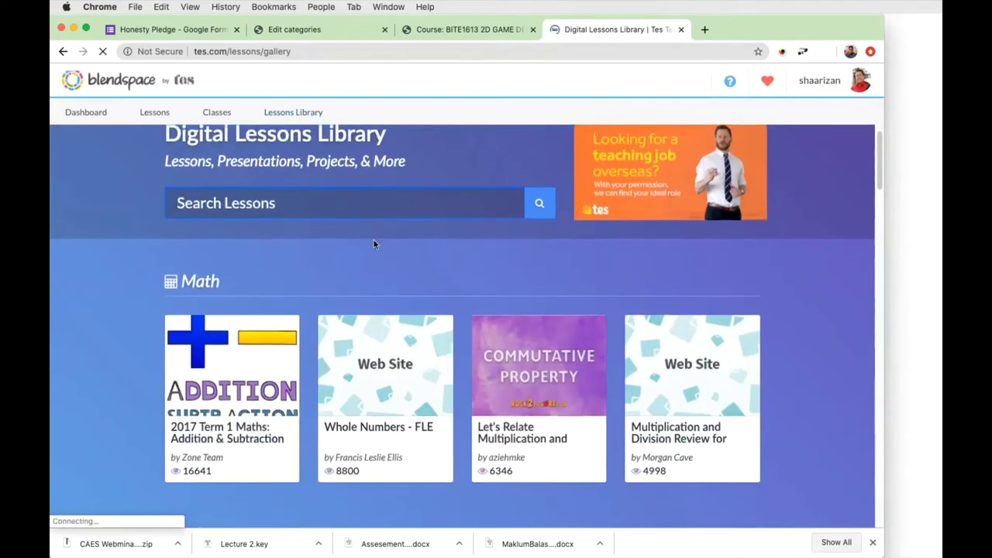
scroll(374, 241, down, 6)
scroll(373, 244, down, 5)
scroll(372, 244, down, 1)
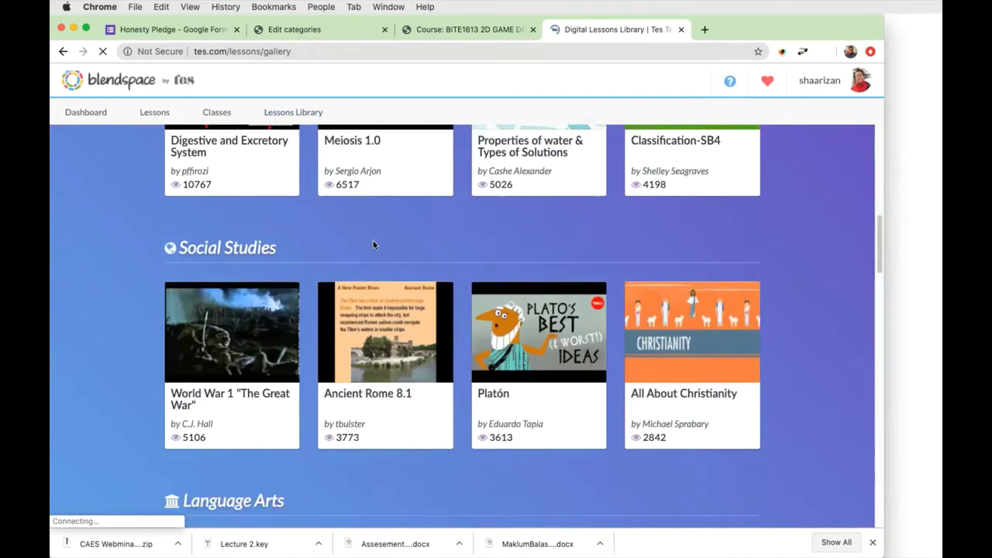
scroll(373, 245, down, 10)
scroll(371, 246, down, 2)
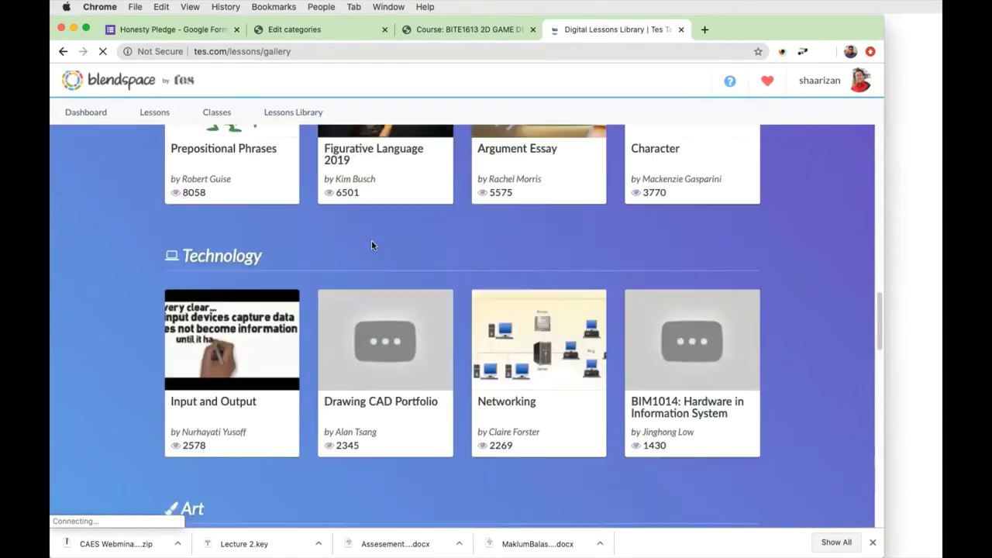
scroll(372, 245, down, 8)
Return to the top of the library and put the cursor in the Search Lessons box.
scroll(370, 246, up, 12)
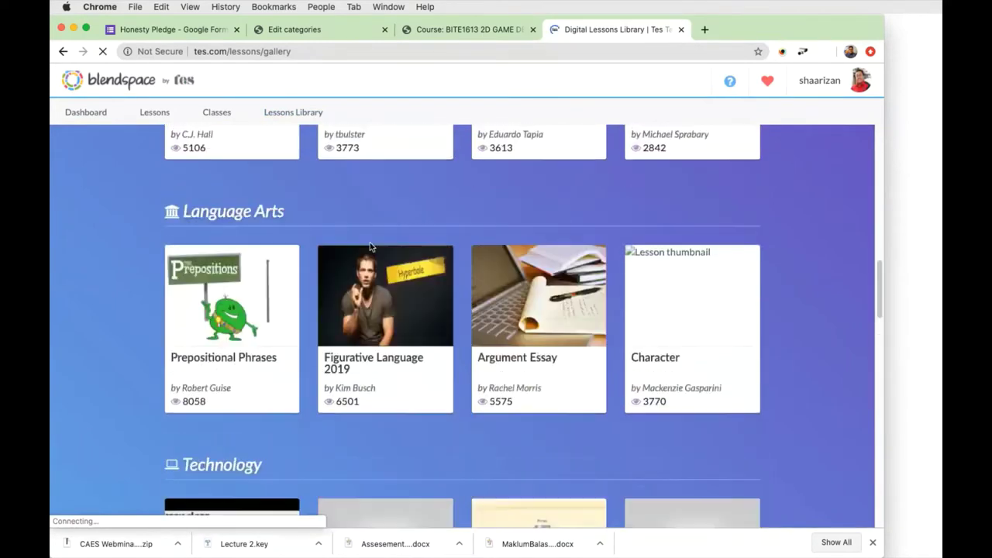
scroll(370, 247, up, 20)
click(277, 246)
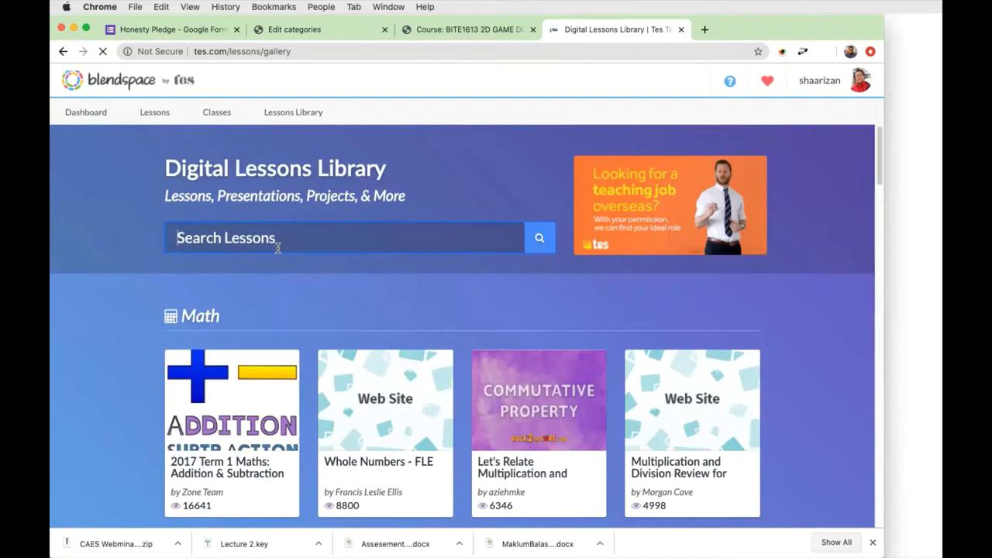
Enter 'material engineering' as the lessons library search query.
text(materia)
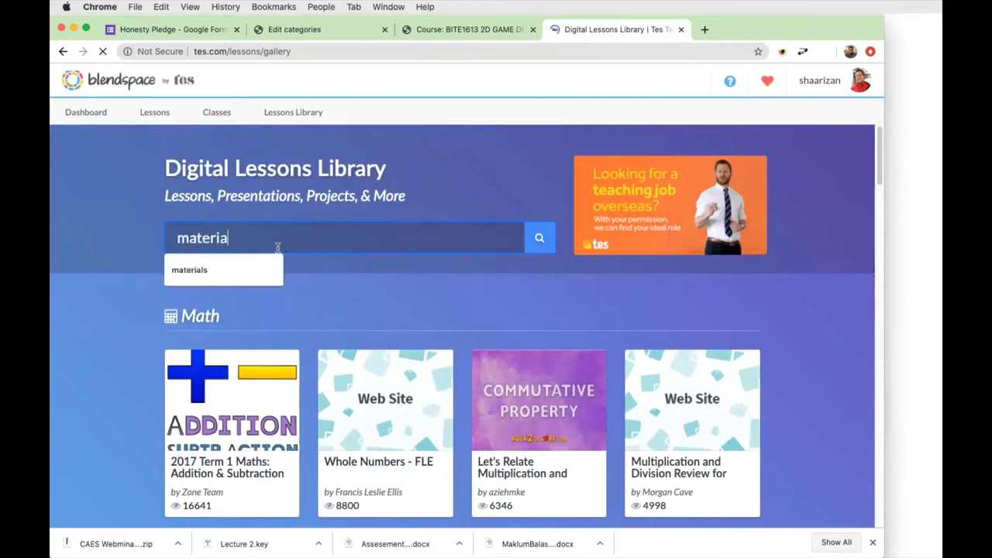
text(ls)
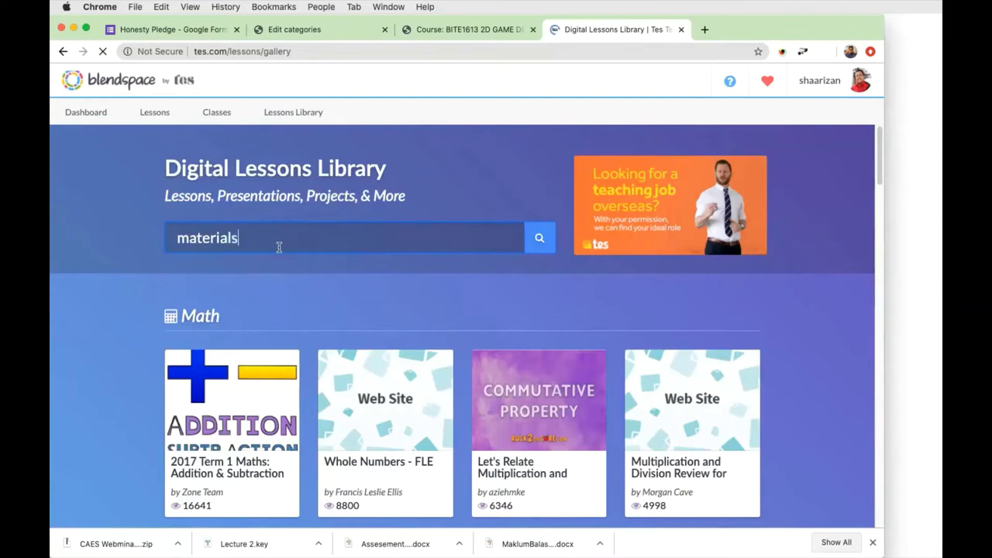
key(BackSpace)
text(engineerin)
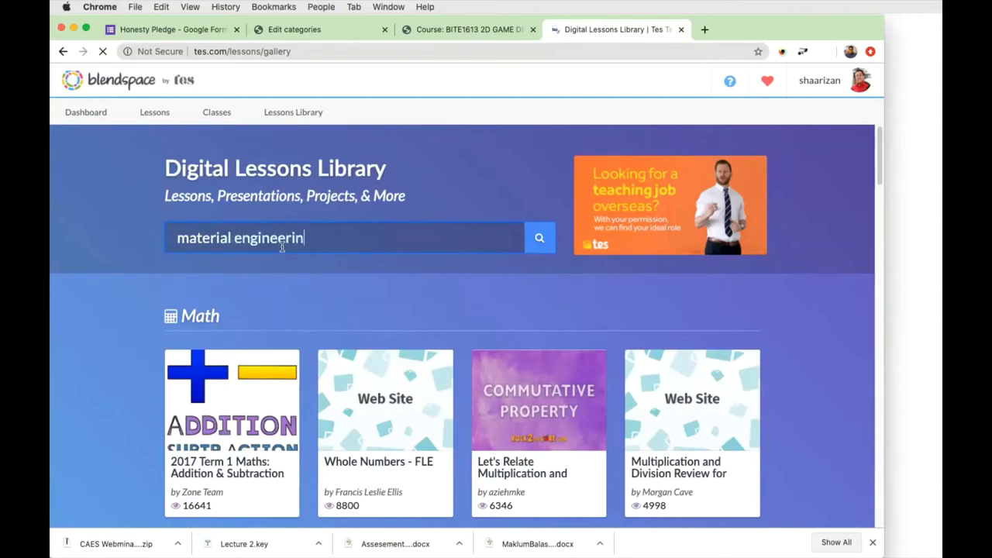
text(g)
Run the 'material engineering' lesson search and move to page 2 of the results.
click(540, 237)
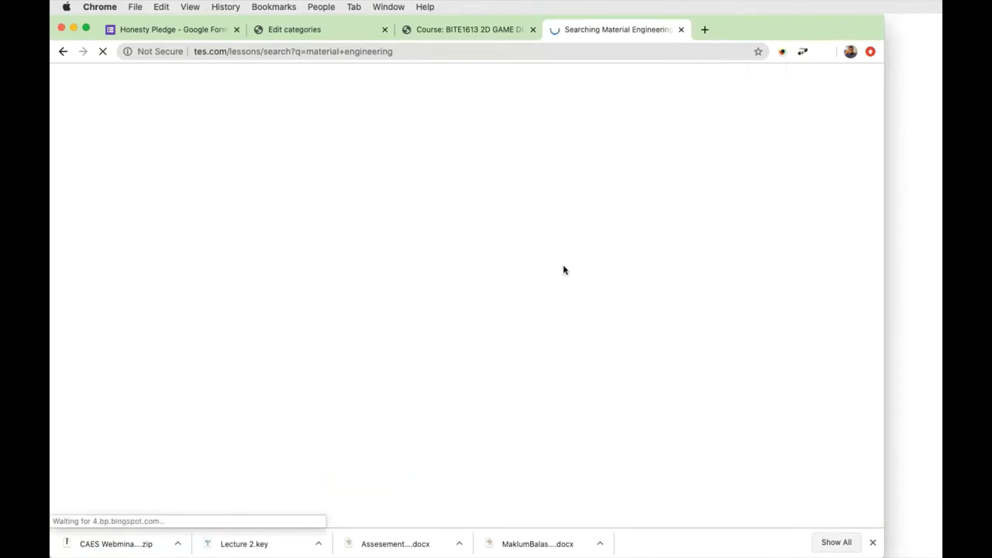
scroll(321, 382, down, 2)
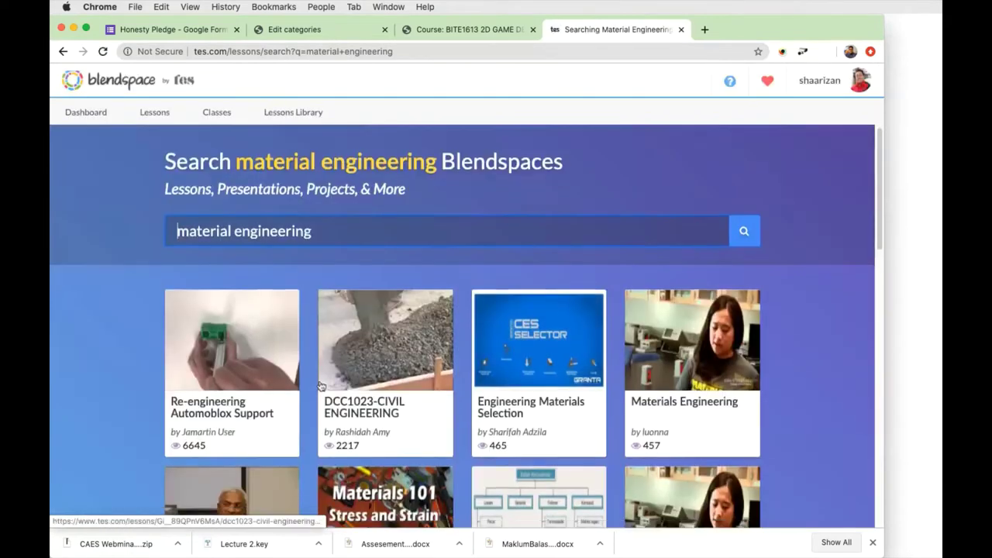
scroll(321, 382, down, 2)
scroll(323, 384, down, 1)
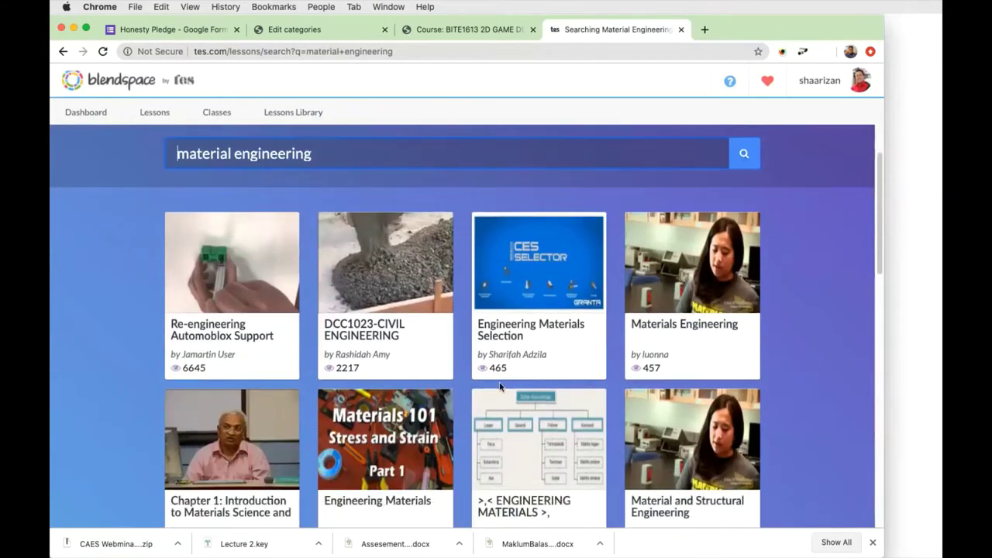
scroll(440, 414, down, 4)
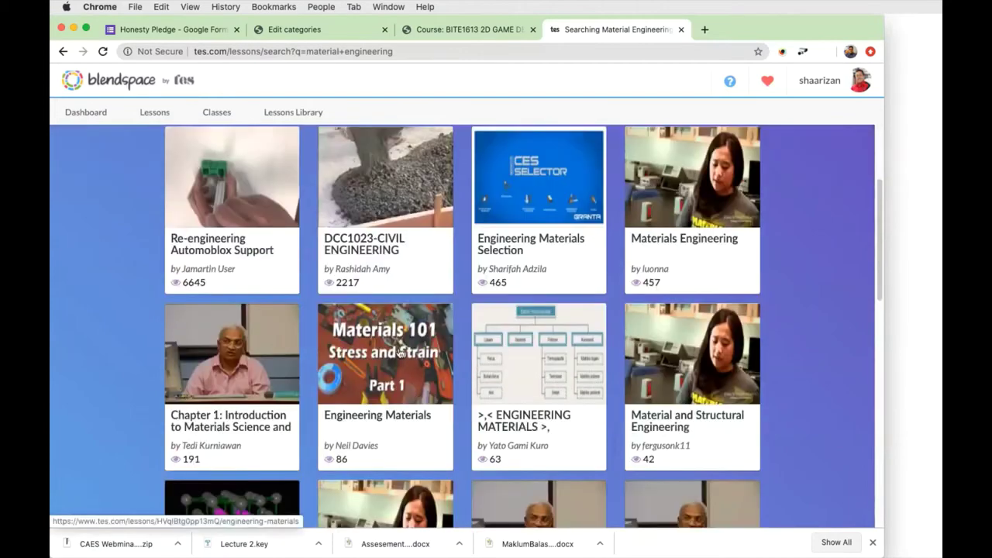
scroll(392, 362, down, 20)
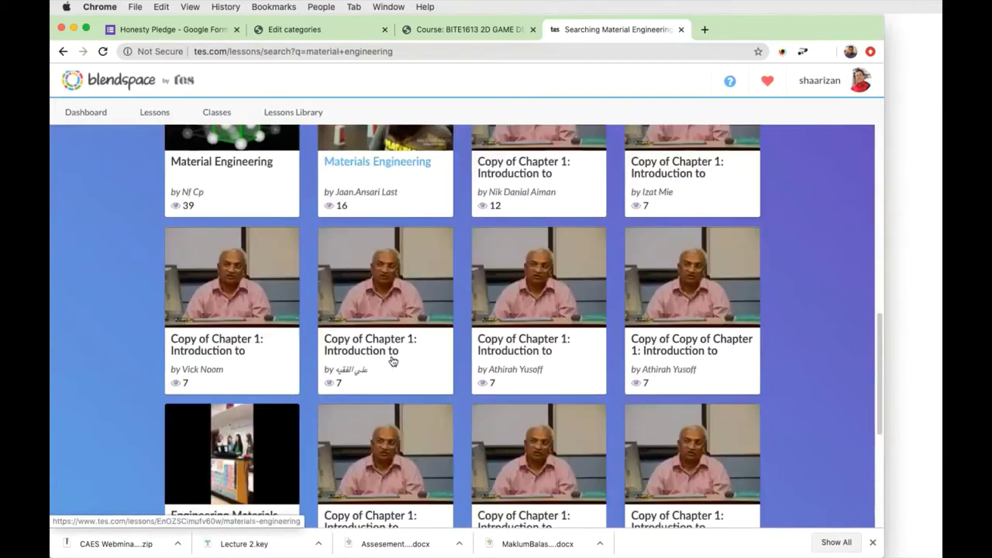
scroll(393, 361, up, 12)
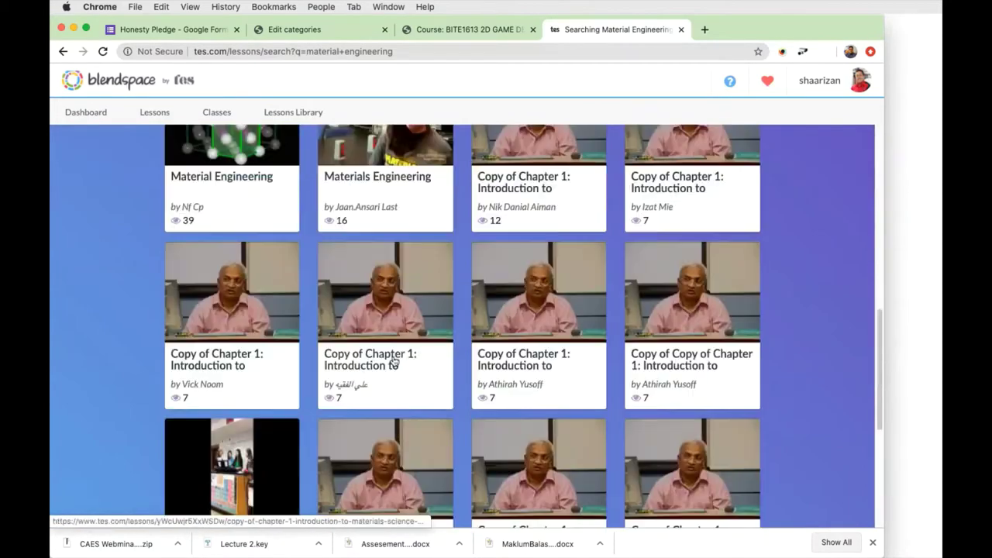
scroll(394, 361, down, 12)
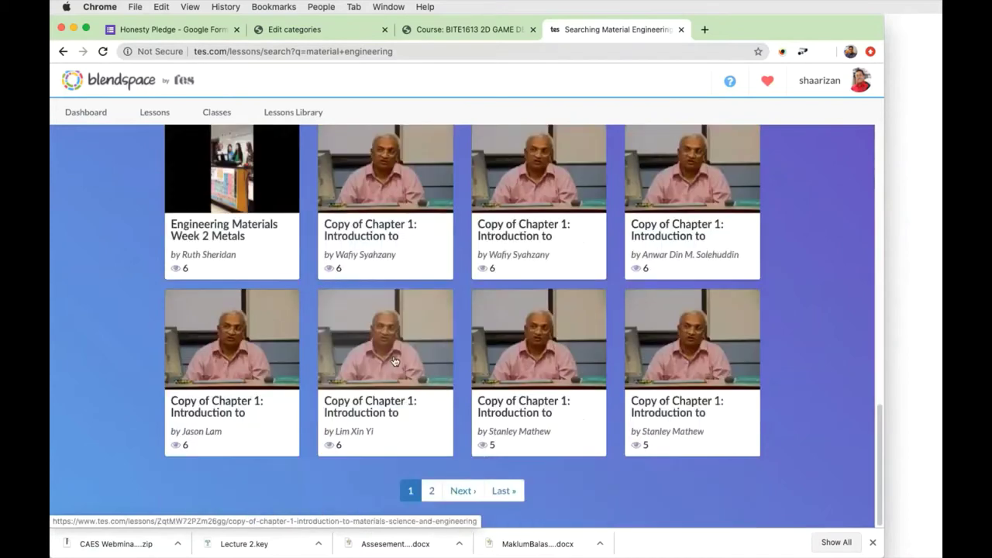
click(433, 490)
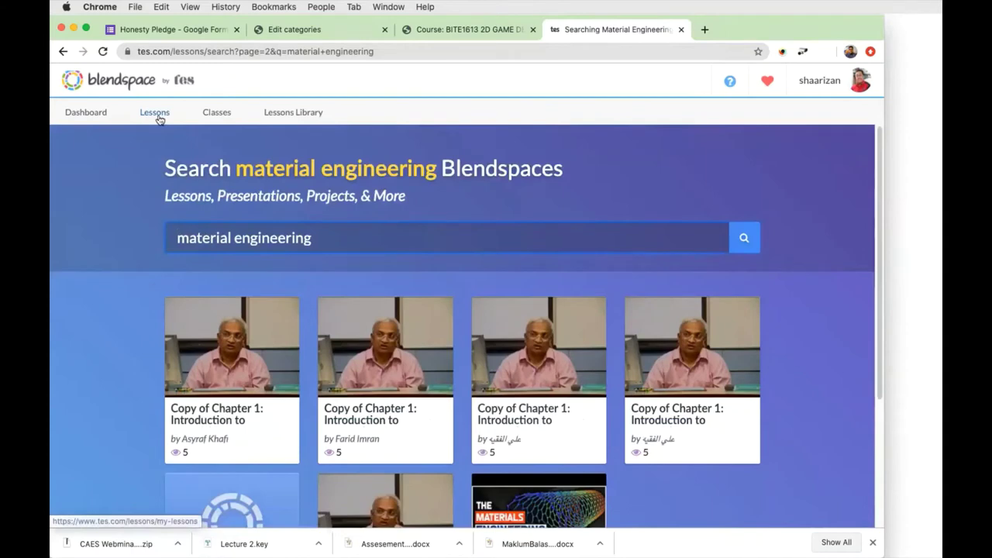
Go to your own Lessons list and start a new lesson with the New Lesson button.
click(225, 128)
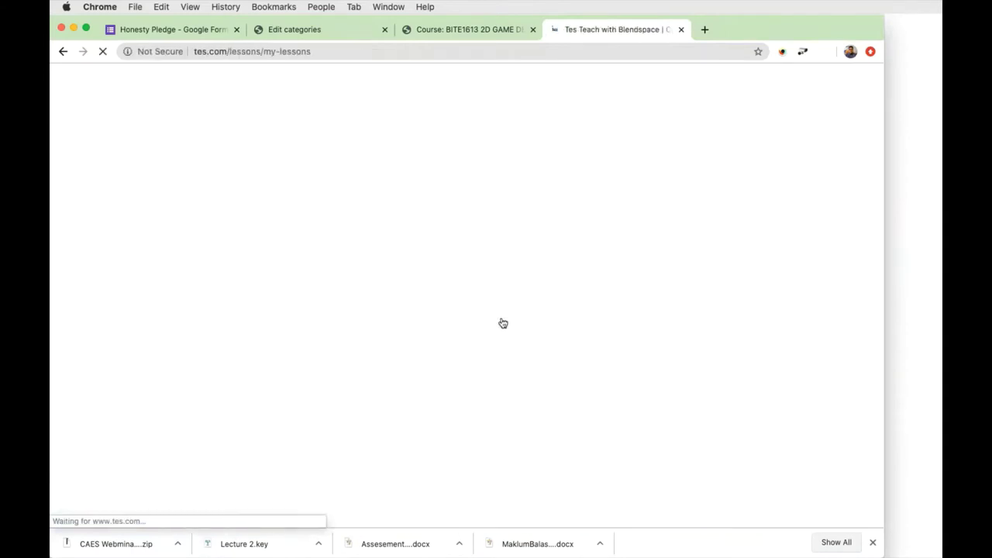
scroll(500, 324, down, 10)
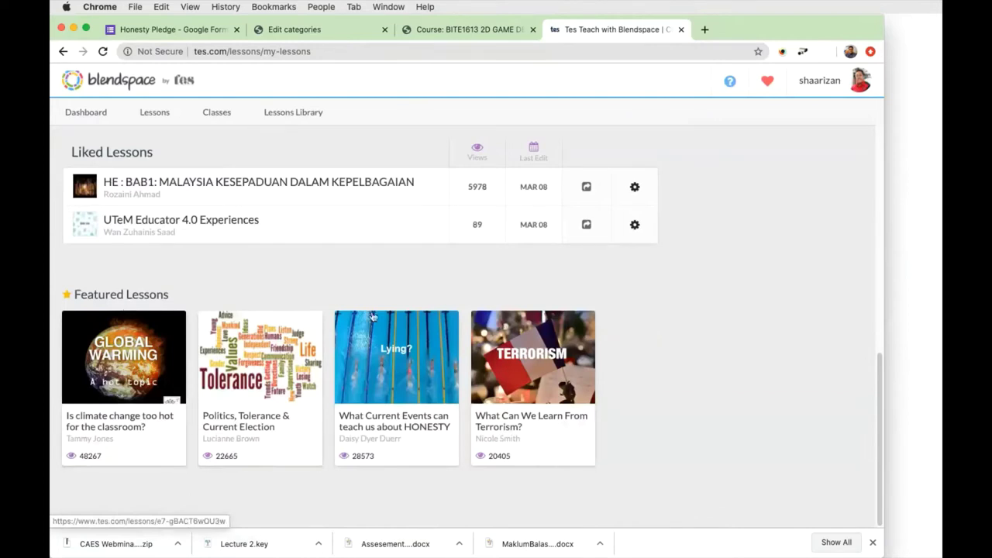
scroll(370, 330, up, 6)
scroll(443, 310, up, 1)
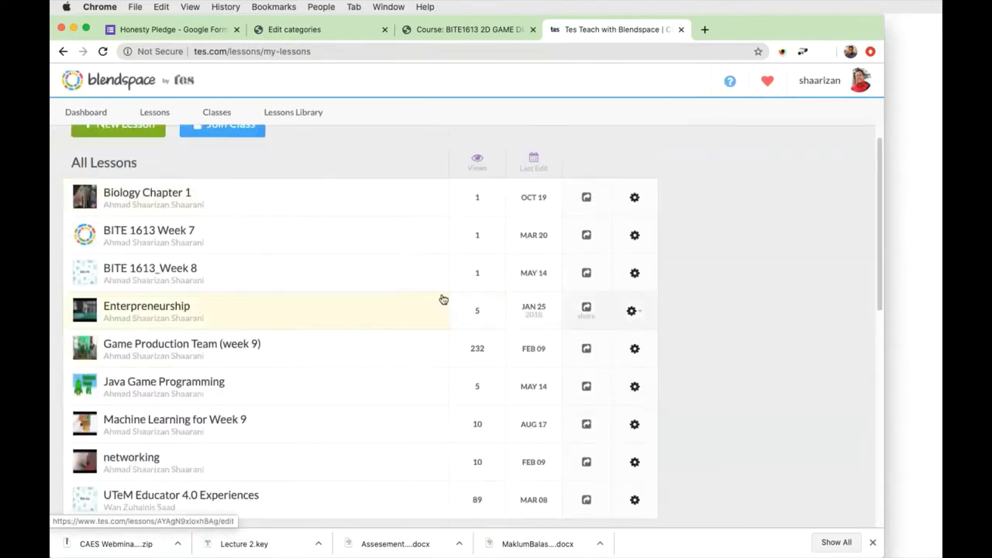
scroll(338, 248, up, 1)
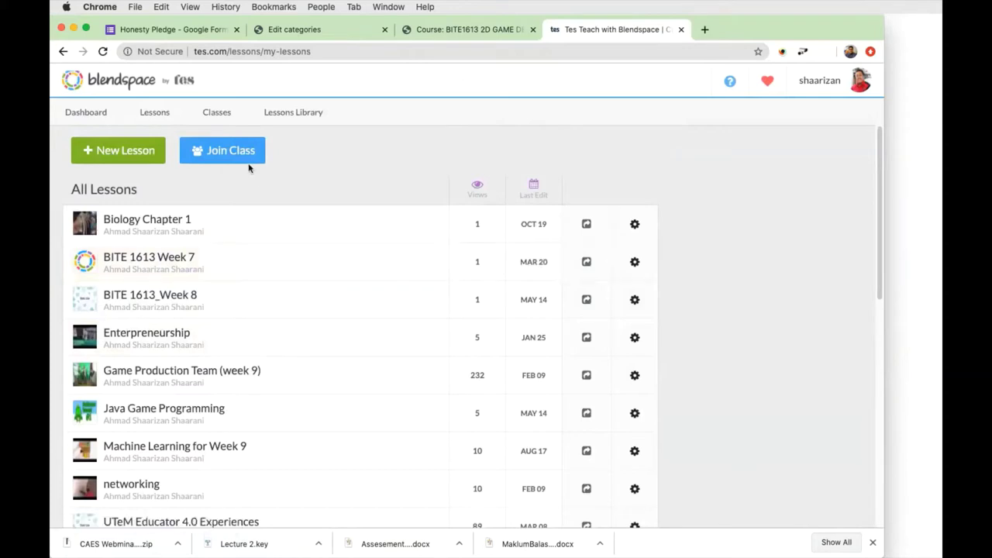
click(122, 151)
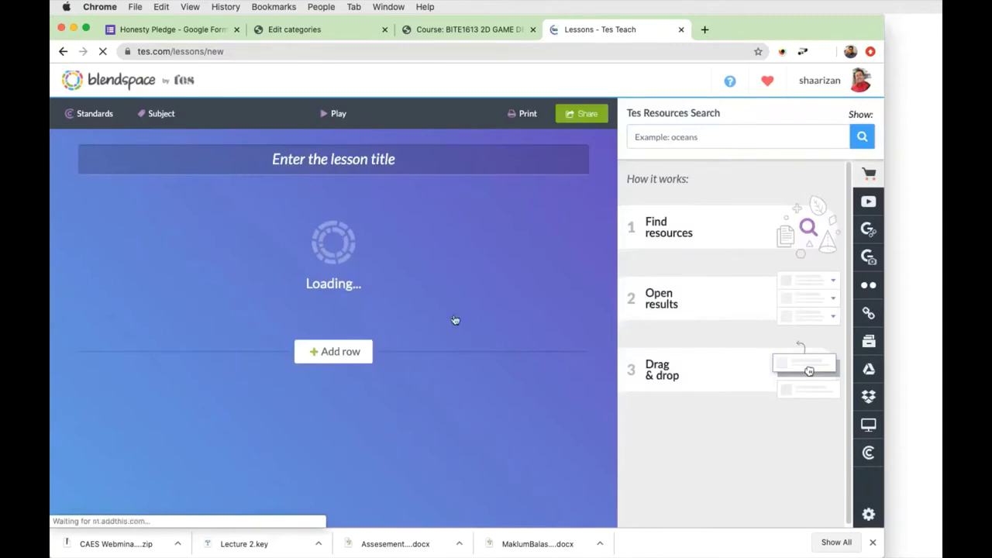
Scroll through the blank lesson editor to inspect its empty untitled tile grid.
scroll(543, 256, down, 2)
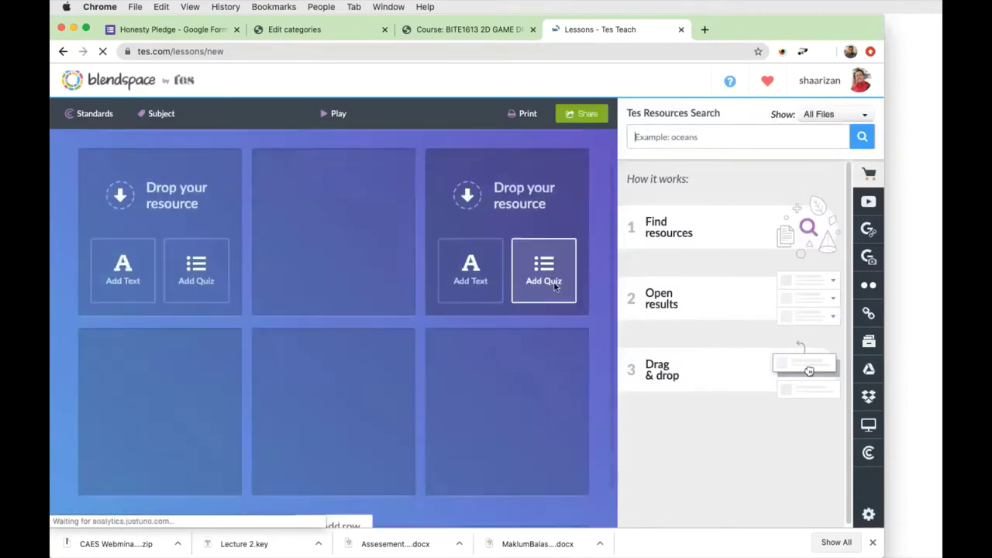
scroll(232, 250, up, 2)
scroll(231, 251, down, 2)
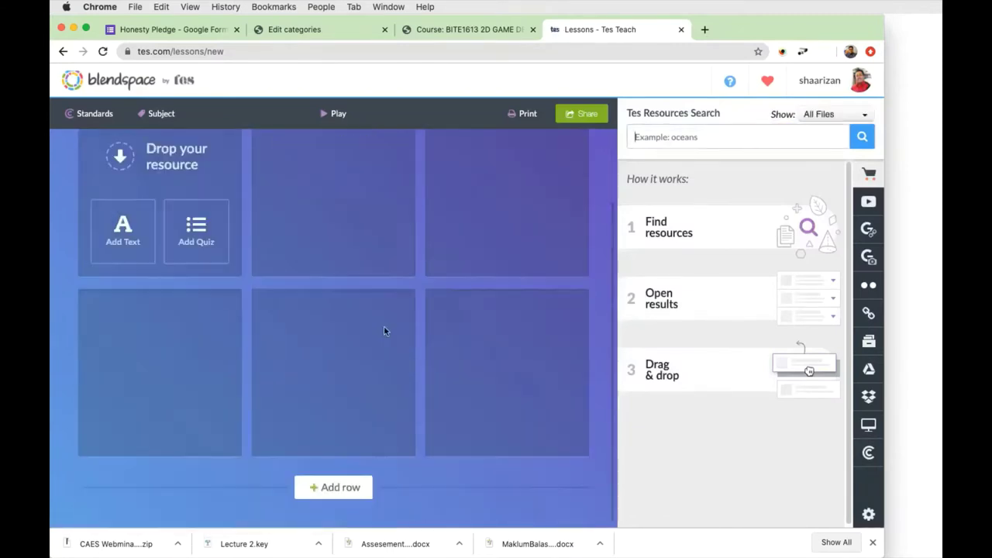
scroll(397, 334, up, 2)
scroll(396, 332, down, 2)
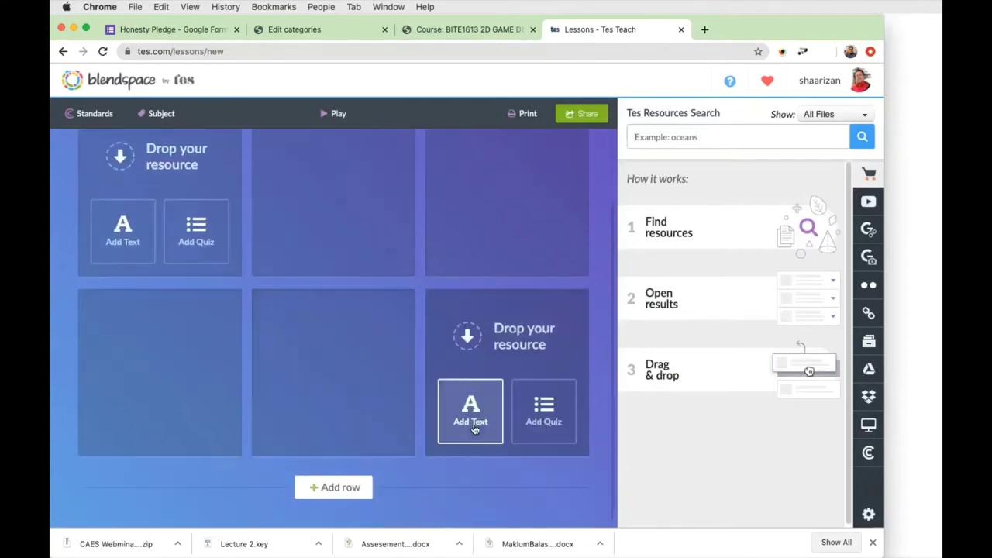
scroll(544, 434, up, 2)
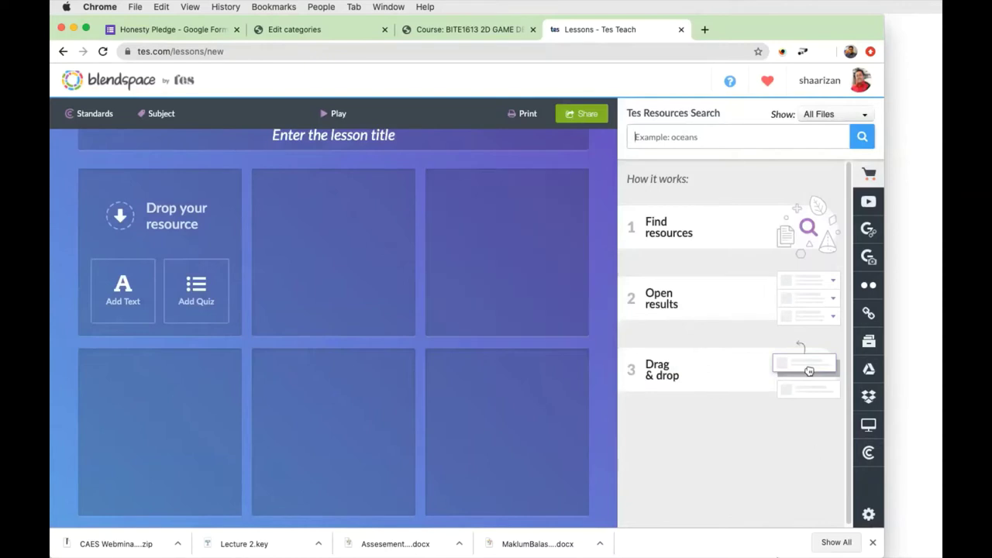
scroll(359, 230, up, 1)
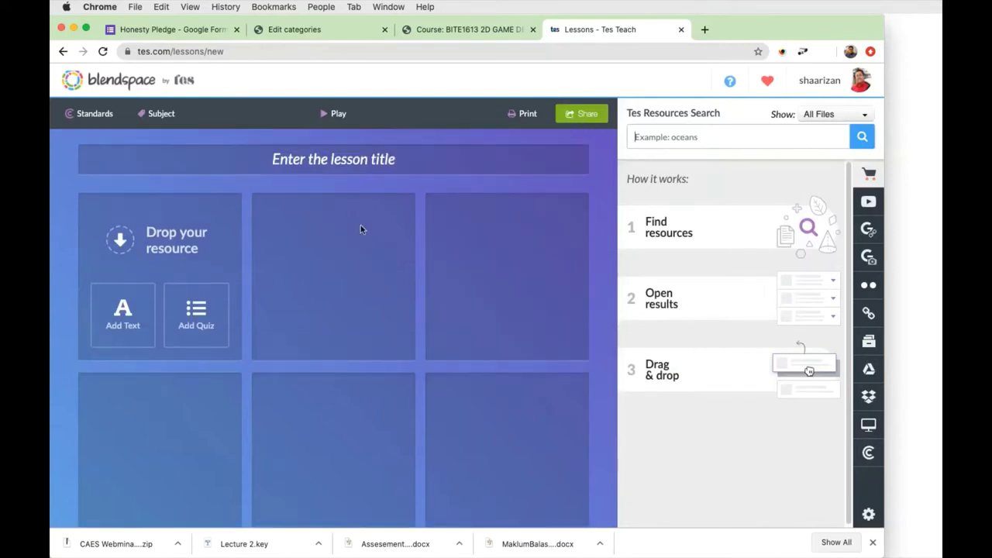
Title the lesson 'UTeM LMS' using the browser's autofill suggestion.
click(324, 163)
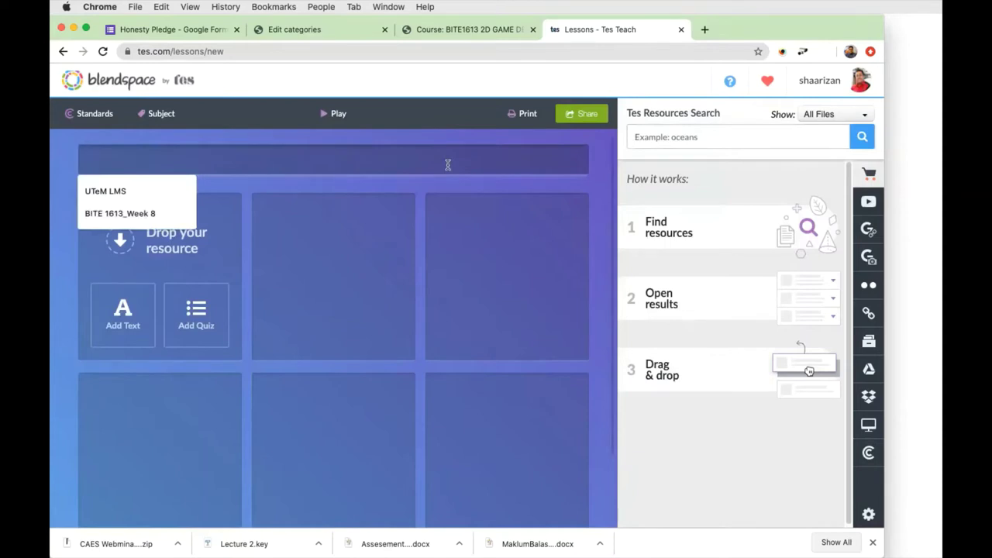
click(126, 188)
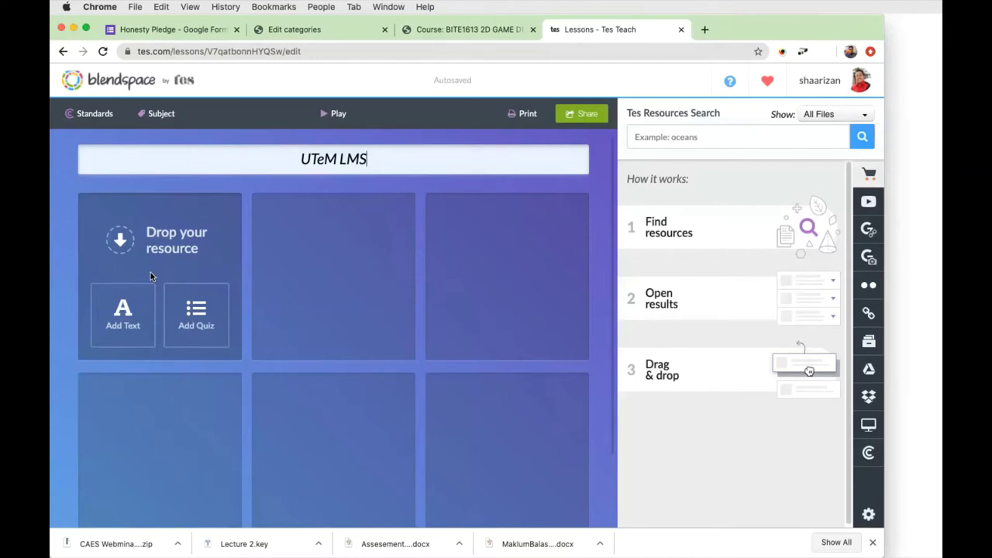
Add a text item to the first tile, keep automatic colour, and type 'Learning Management System' and 'ULEARN'.
mouse_move(475, 255)
click(124, 310)
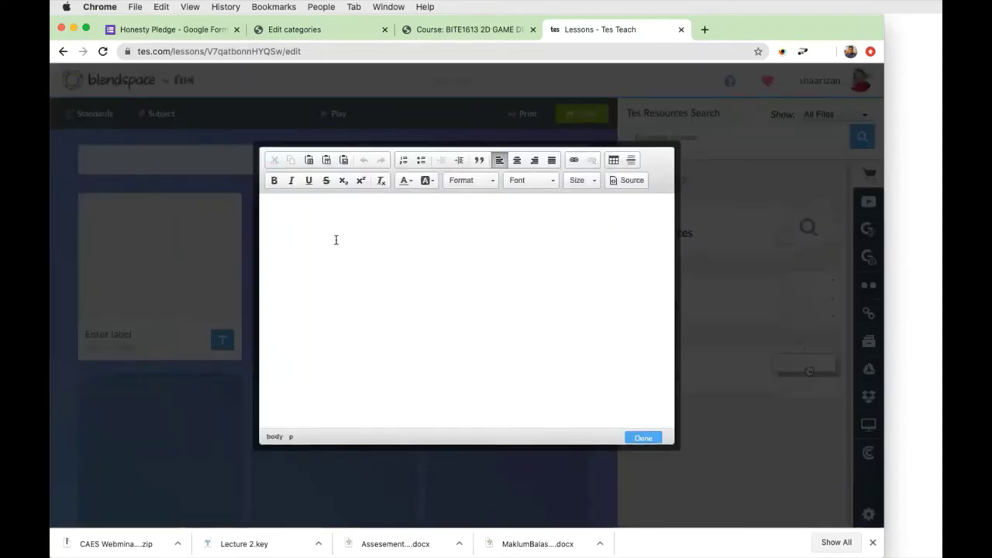
click(405, 180)
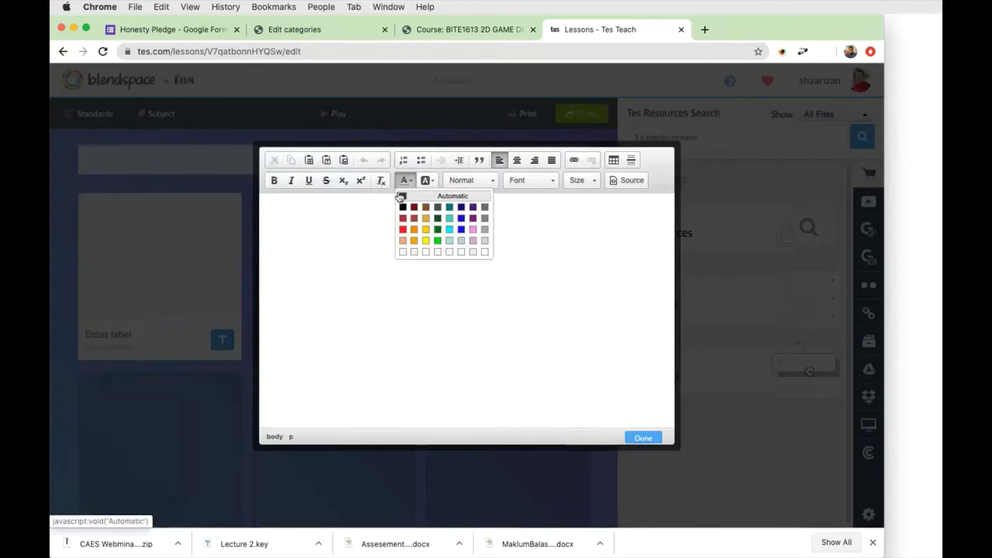
click(400, 196)
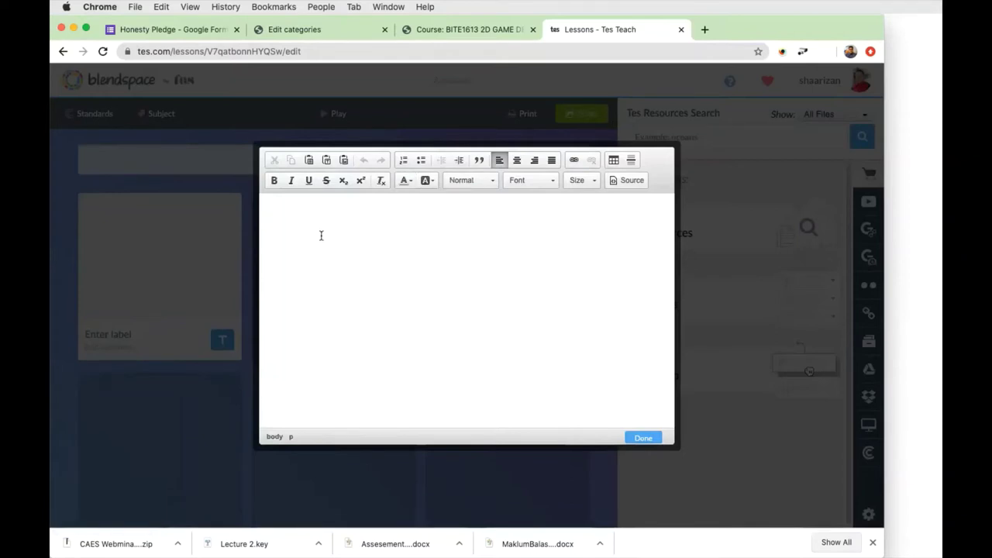
text(Learning )
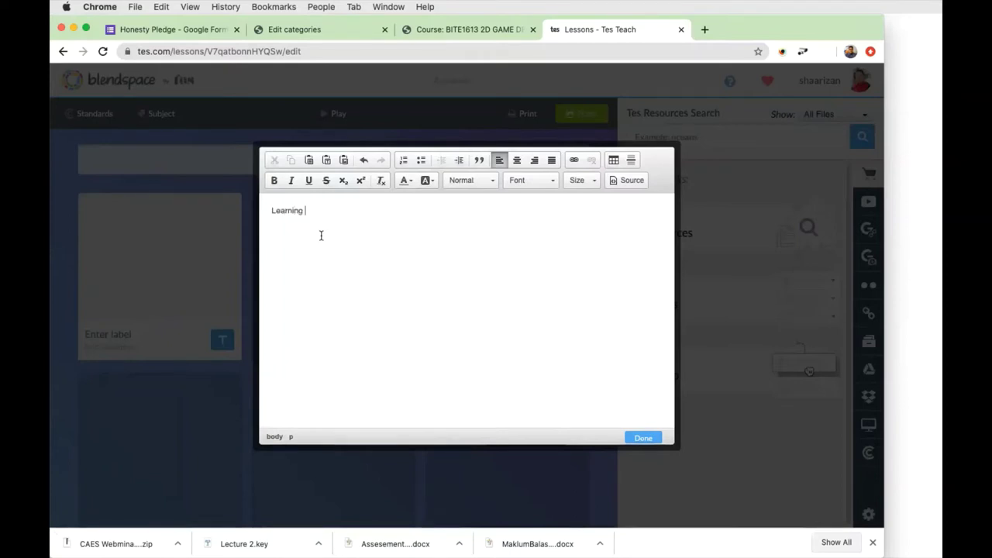
text(Management)
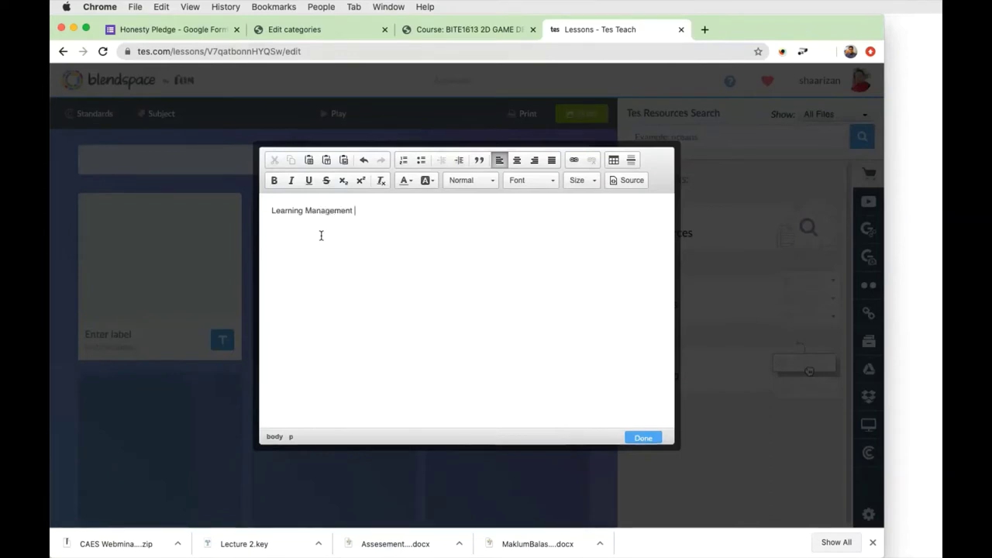
text( System )
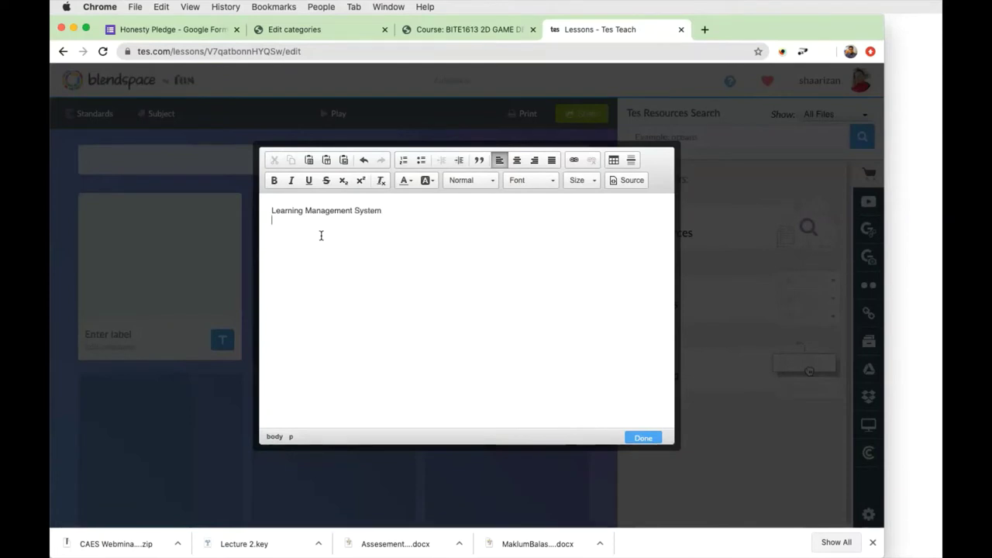
text(ULEARN)
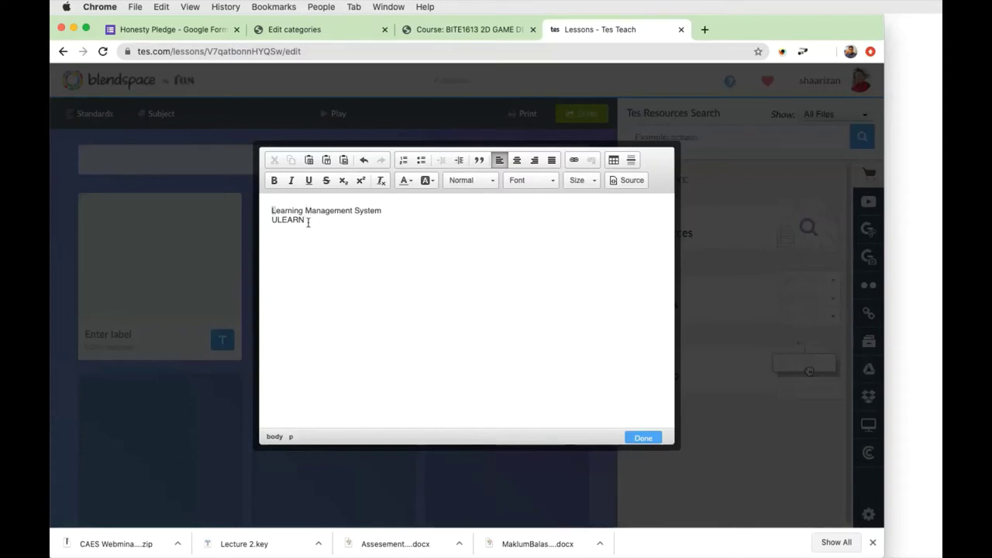
Make the 'Learning Management System' line bold at size 36.
key(super+a)
click(275, 182)
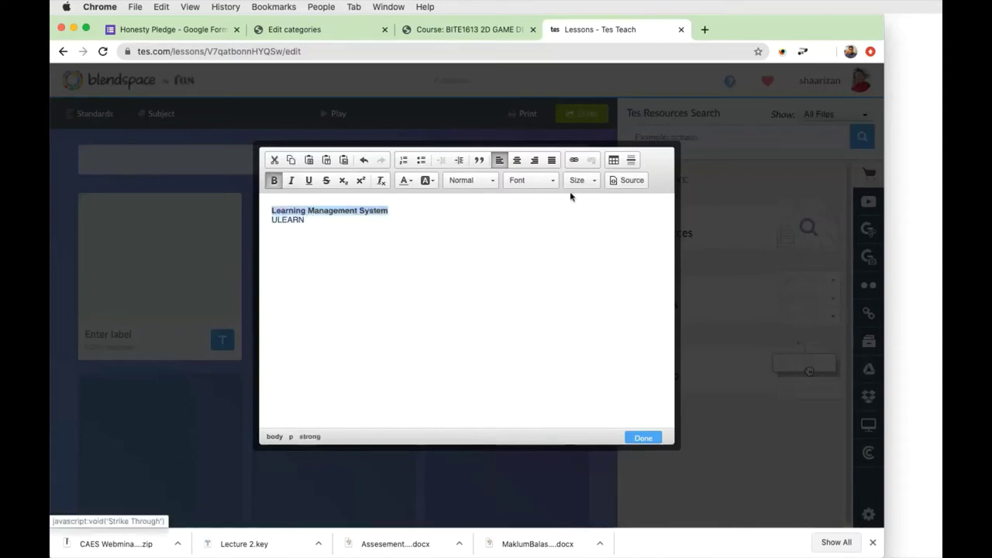
click(555, 186)
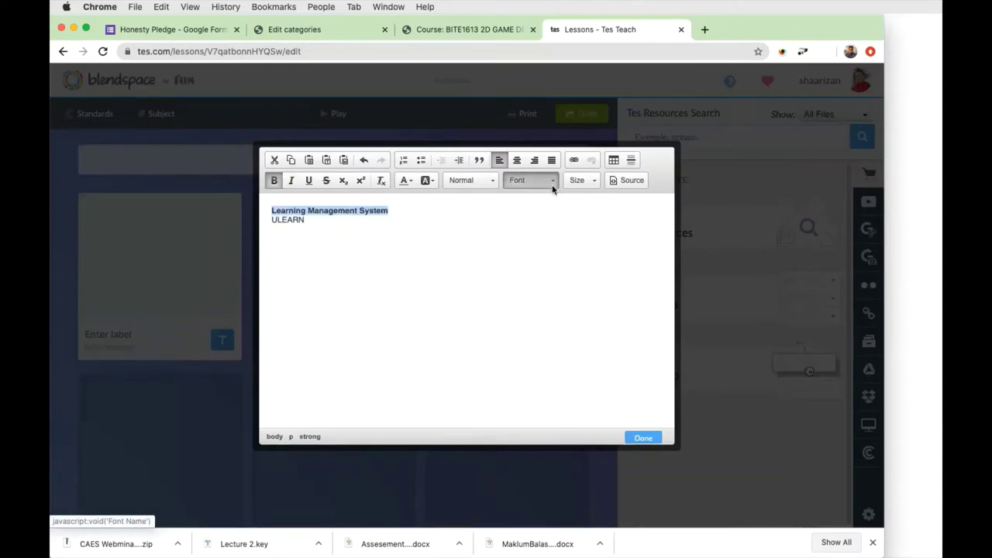
click(594, 184)
drag(633, 200, 629, 253)
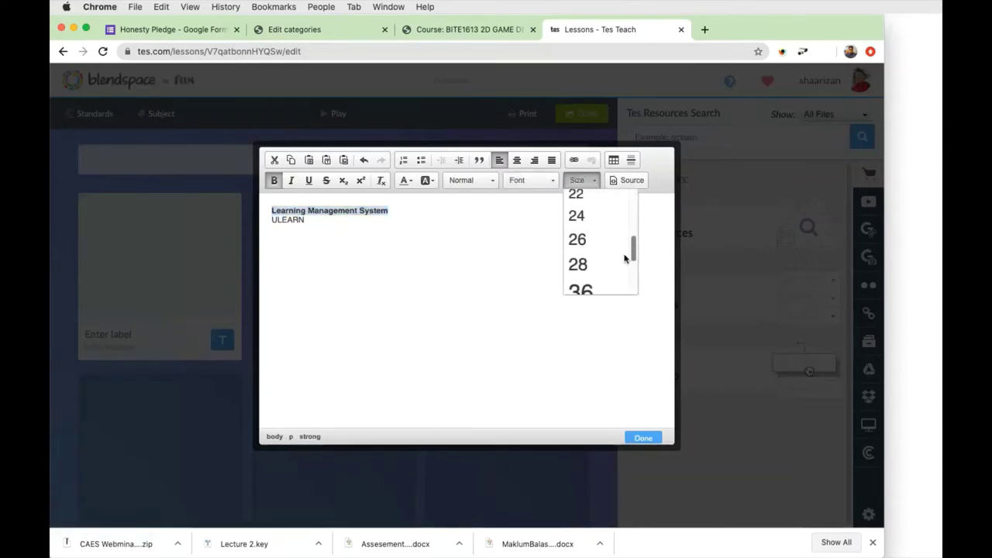
click(587, 288)
Make the ULEARN line bold at size 36 as well.
click(267, 236)
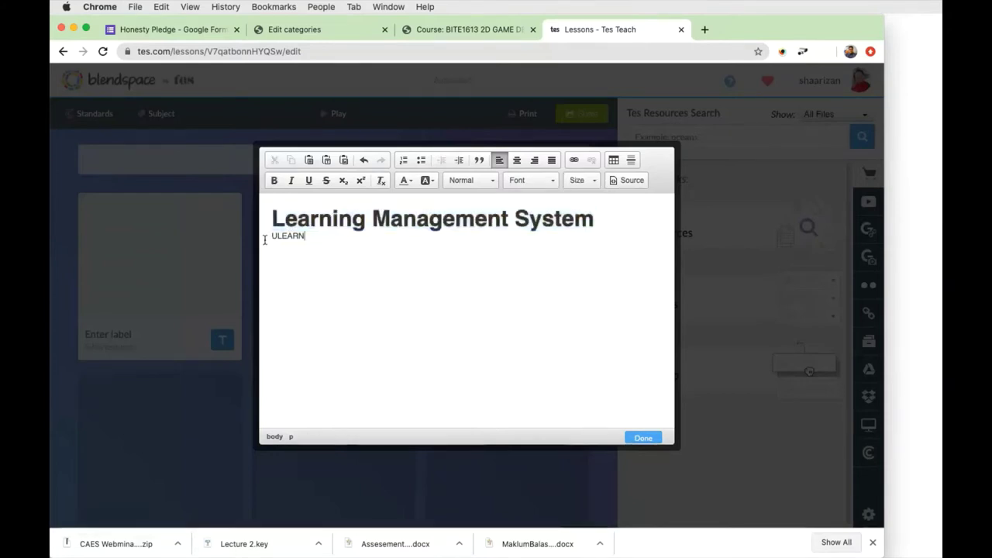
double_click(294, 235)
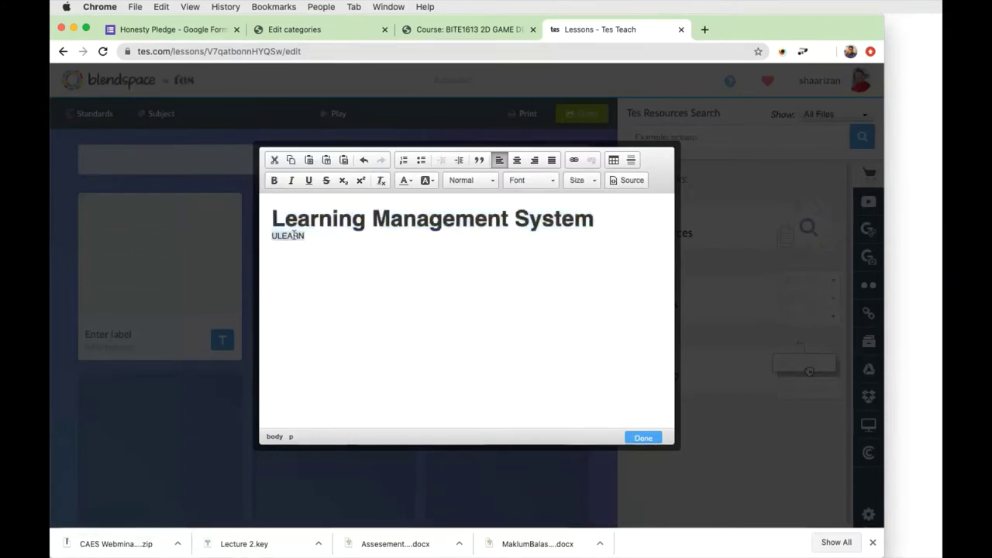
click(583, 179)
drag(634, 198, 628, 266)
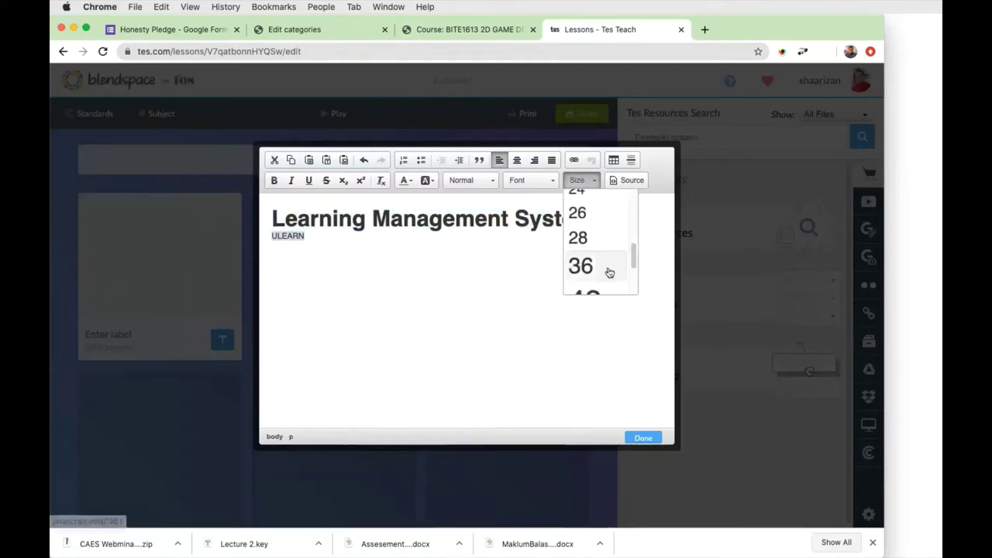
click(609, 270)
key(super+b)
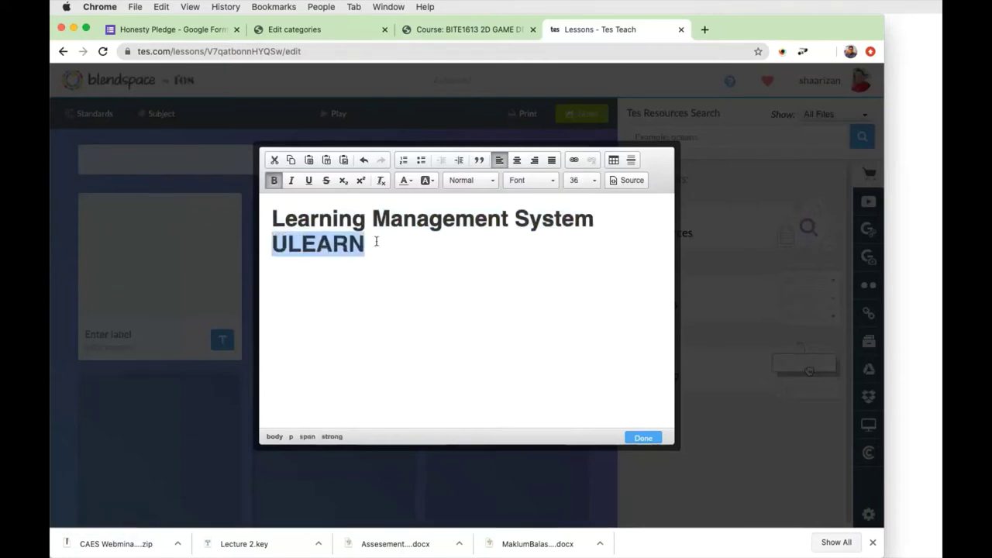
click(420, 251)
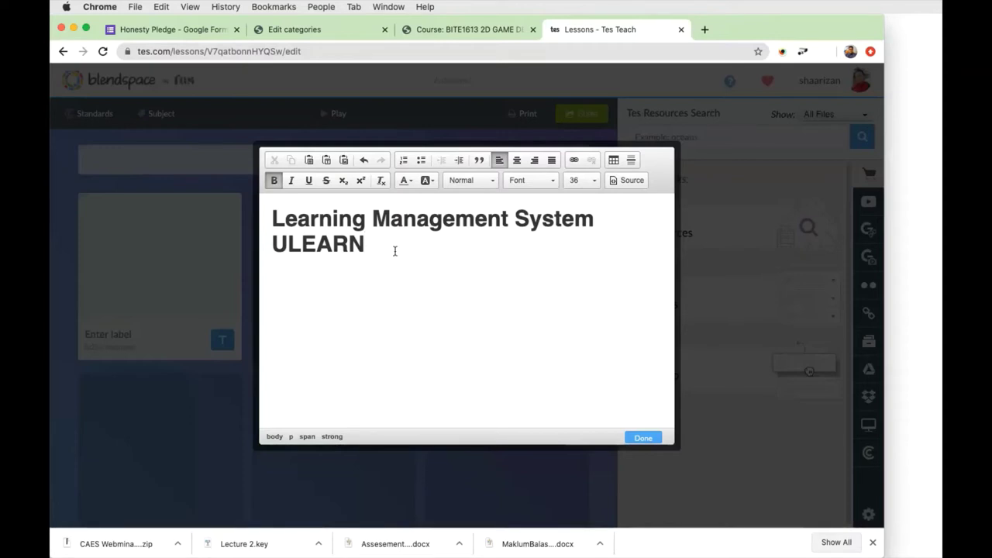
Colour all the tile text blue with a yellow highlight and save the edits.
key(super+a)
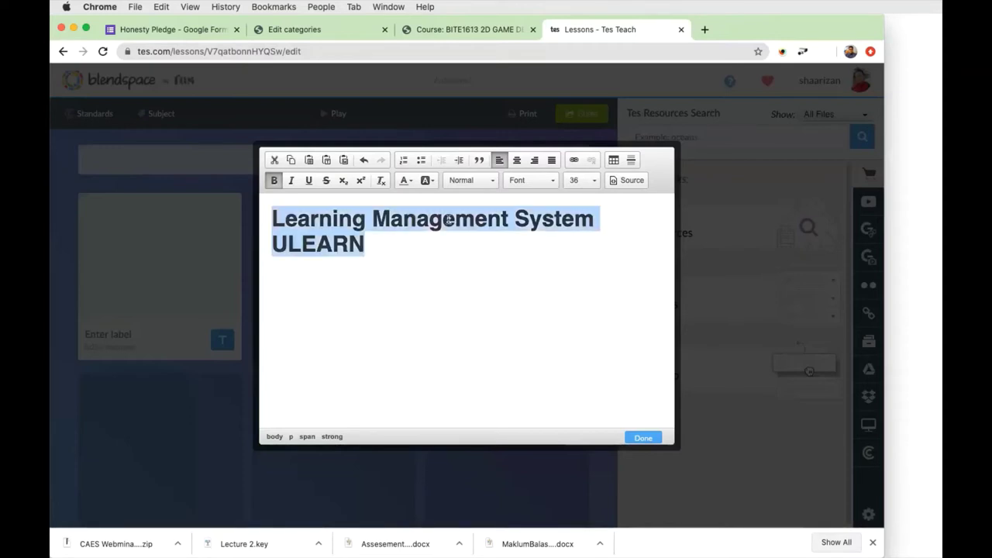
click(404, 180)
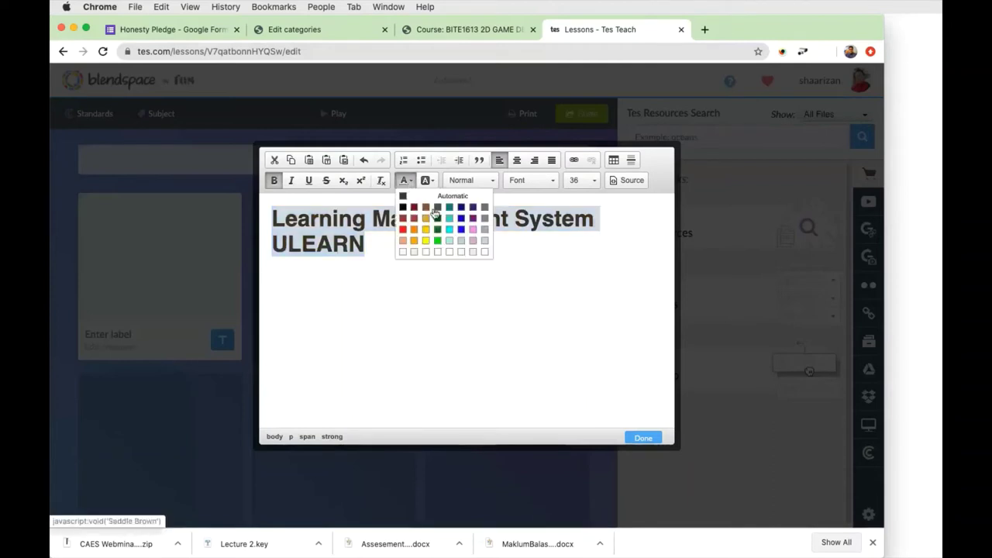
click(461, 217)
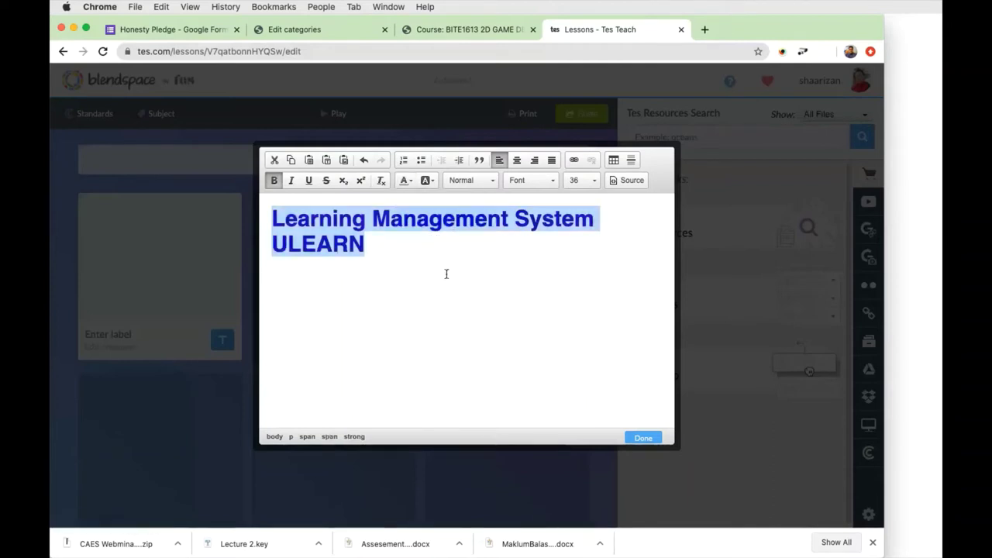
click(425, 180)
click(453, 248)
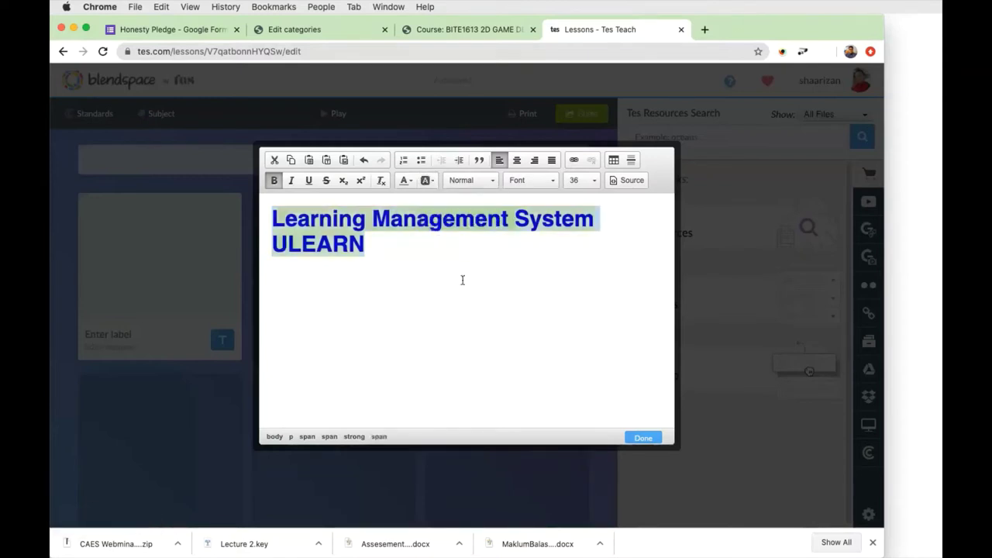
click(462, 280)
click(643, 438)
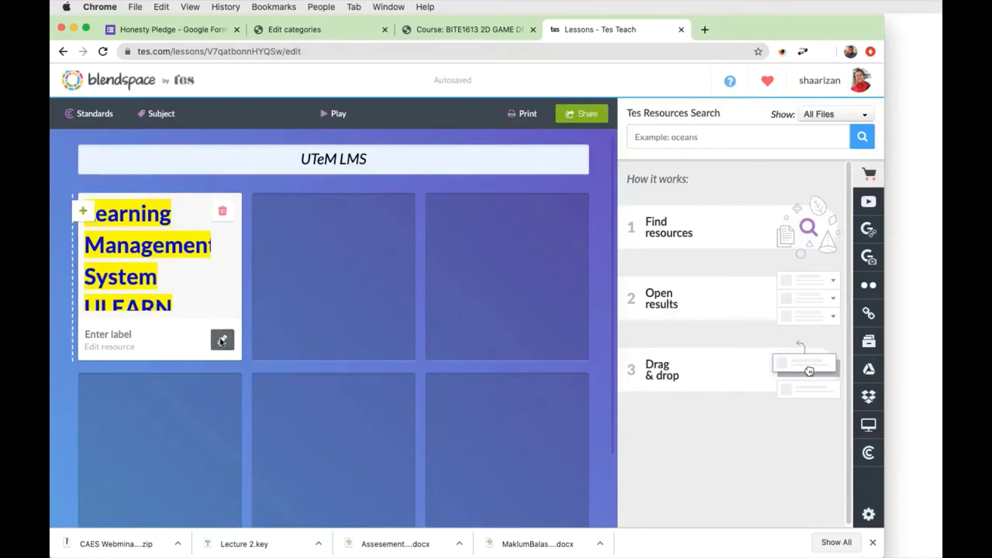
click(221, 341)
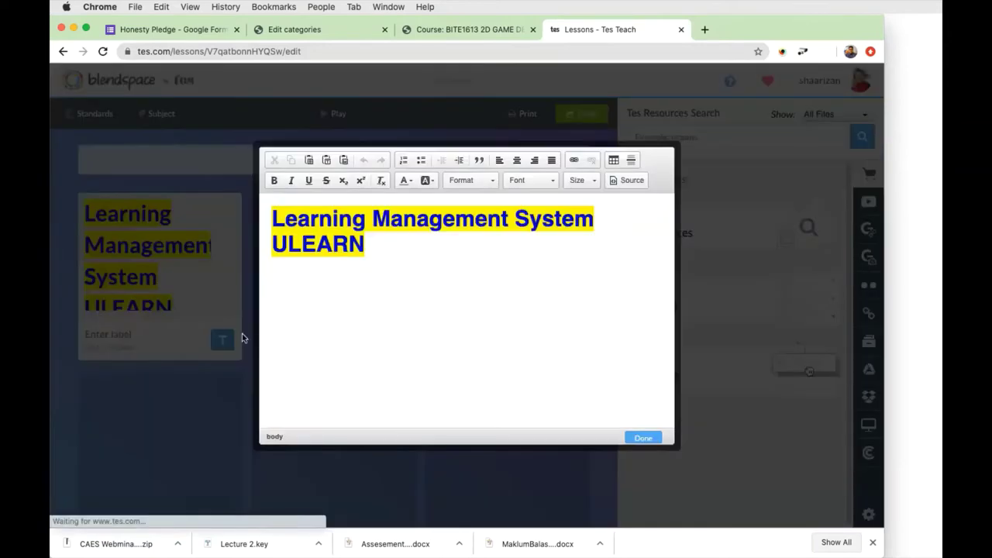
Move 'System' onto its own line and centre all three lines of tile text.
click(517, 161)
key(super+z)
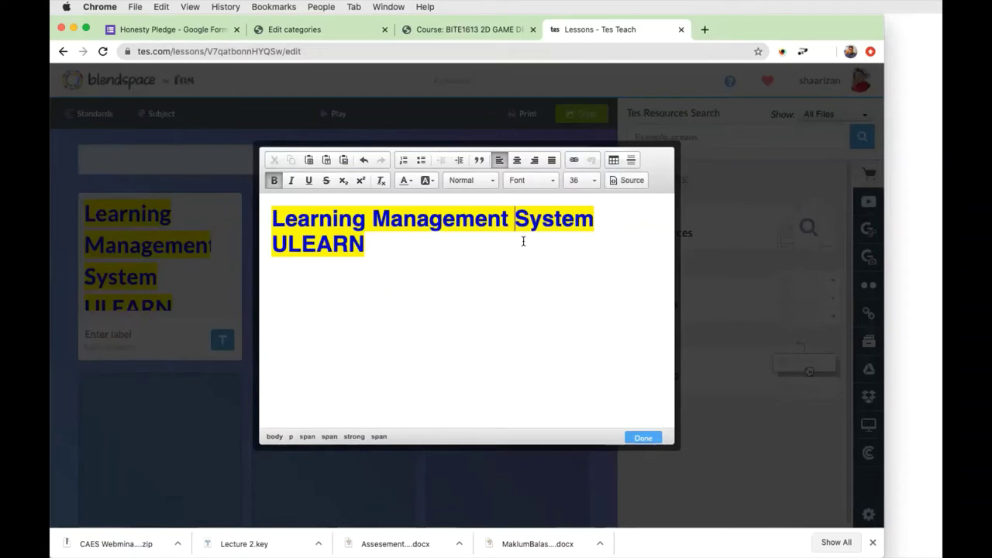
key(Return)
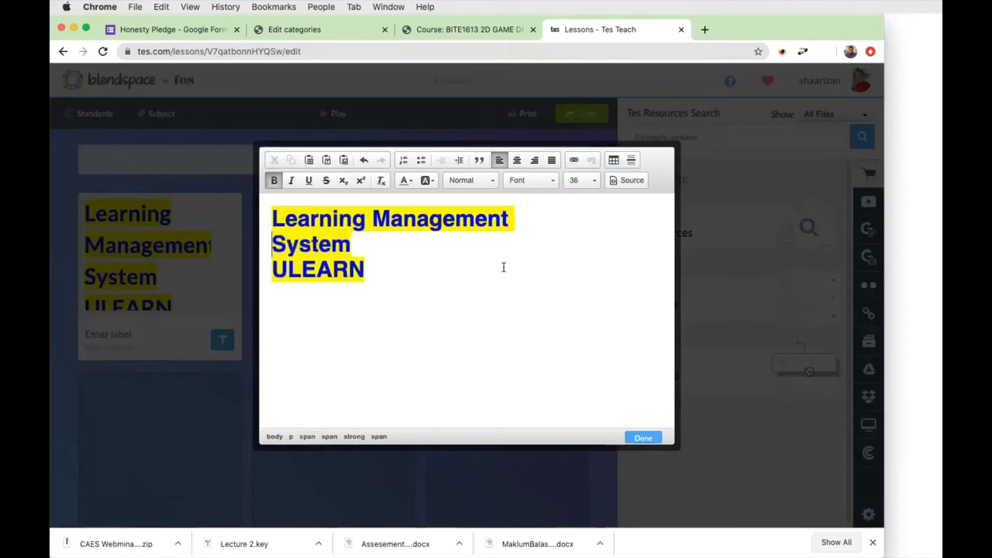
drag(376, 277, 271, 215)
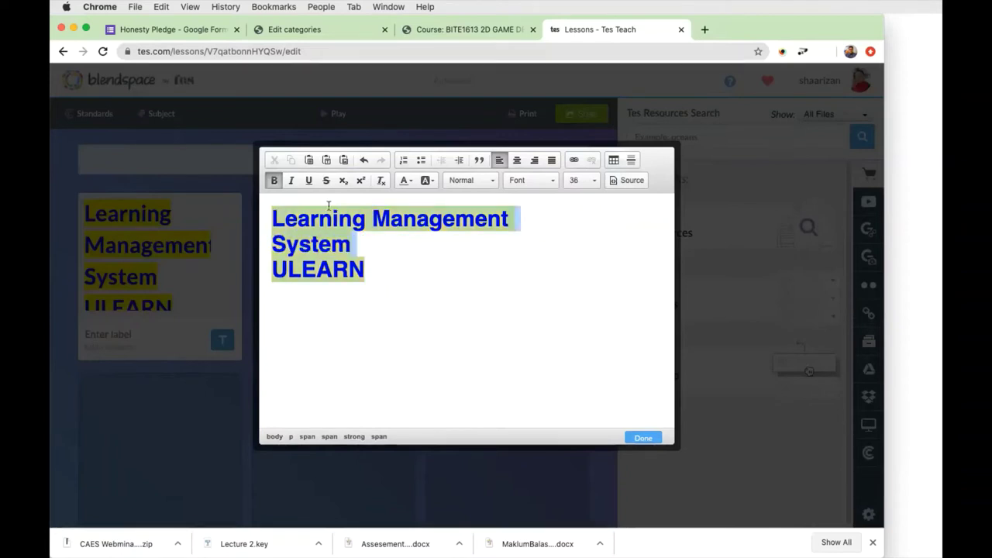
click(517, 160)
click(642, 438)
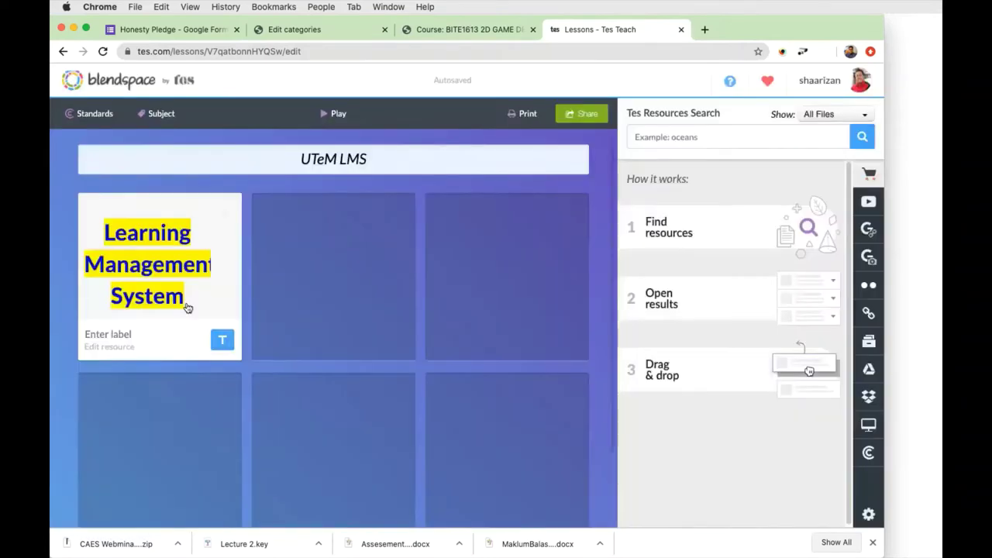
click(222, 340)
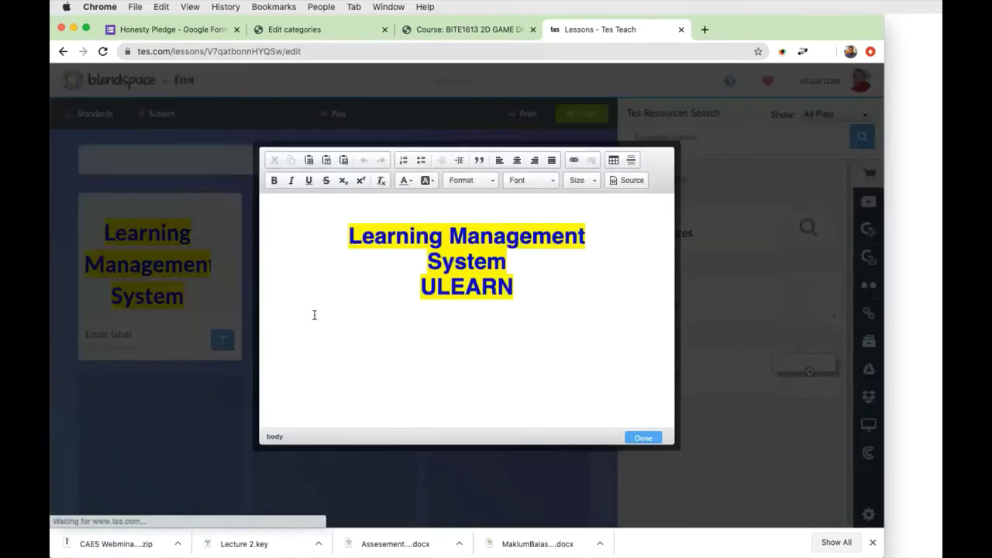
Add '(BLMS 1234)' as a new line below ULEARN and close the editor.
click(525, 296)
key(Return)
text(()
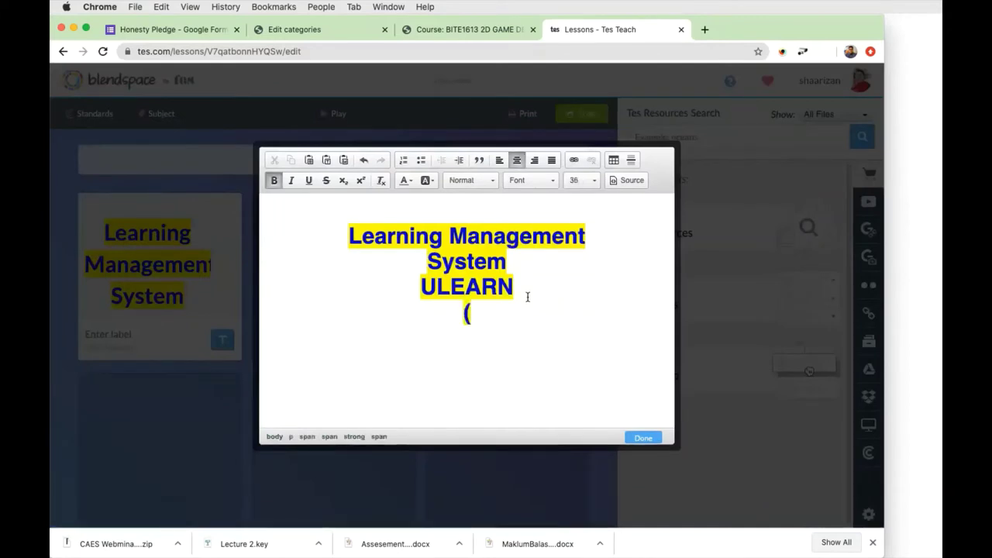
text(BLMS 1234))
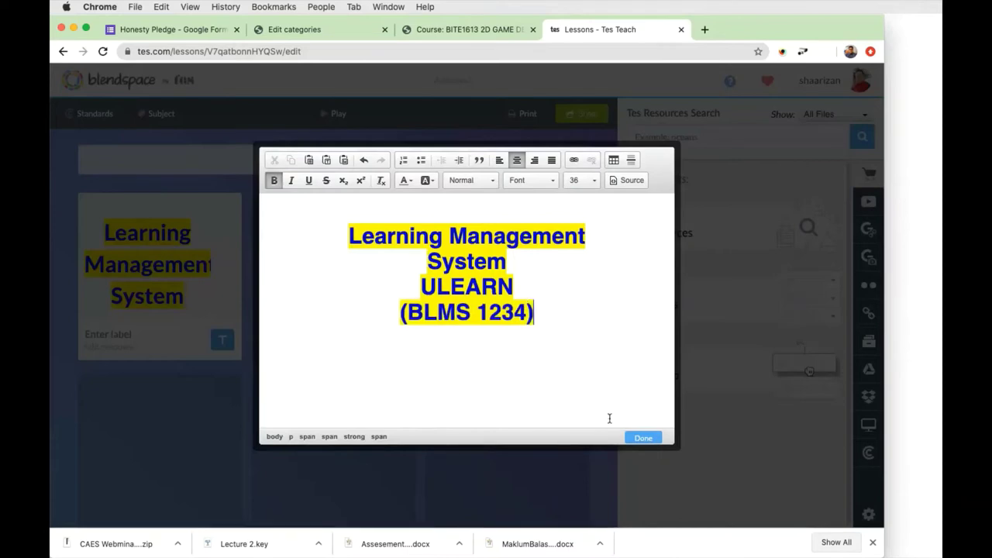
click(641, 438)
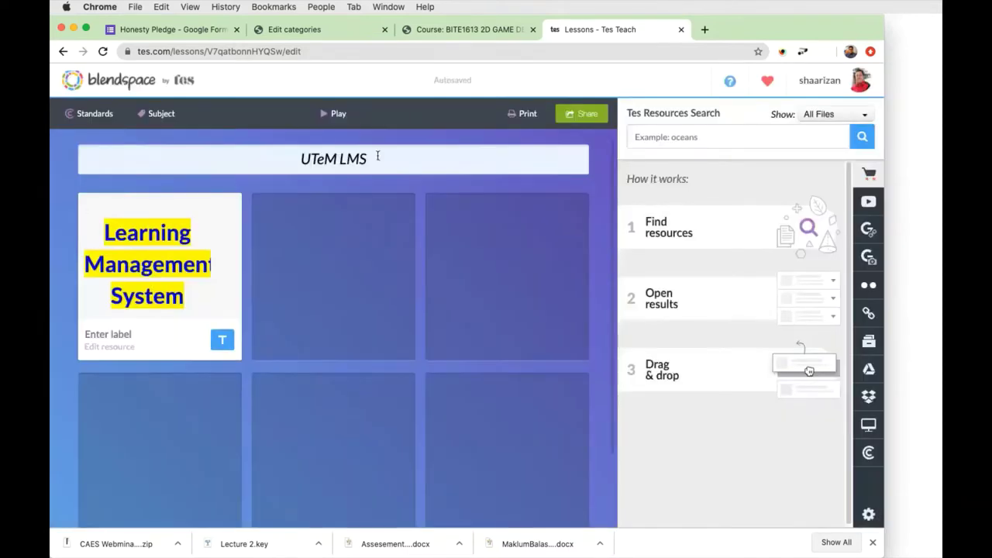
Caption the first tile with the label 'TITLE'.
mouse_move(190, 285)
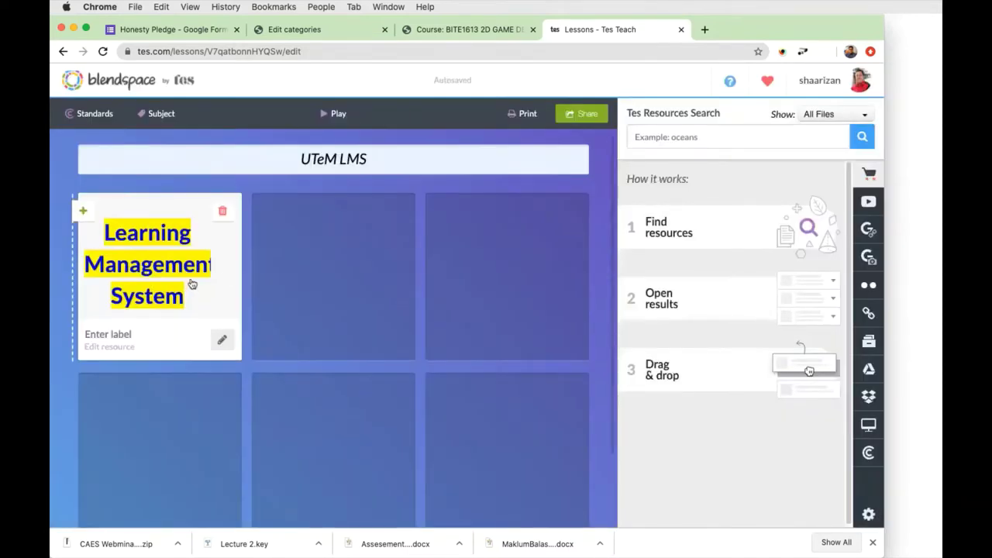
click(134, 334)
text(TITLE)
Add a text resource to the second tile with heading 'AT THE END OF THIS LESSON, STUDENTS SHOUD BE ABLE TO:'.
mouse_move(259, 277)
click(297, 312)
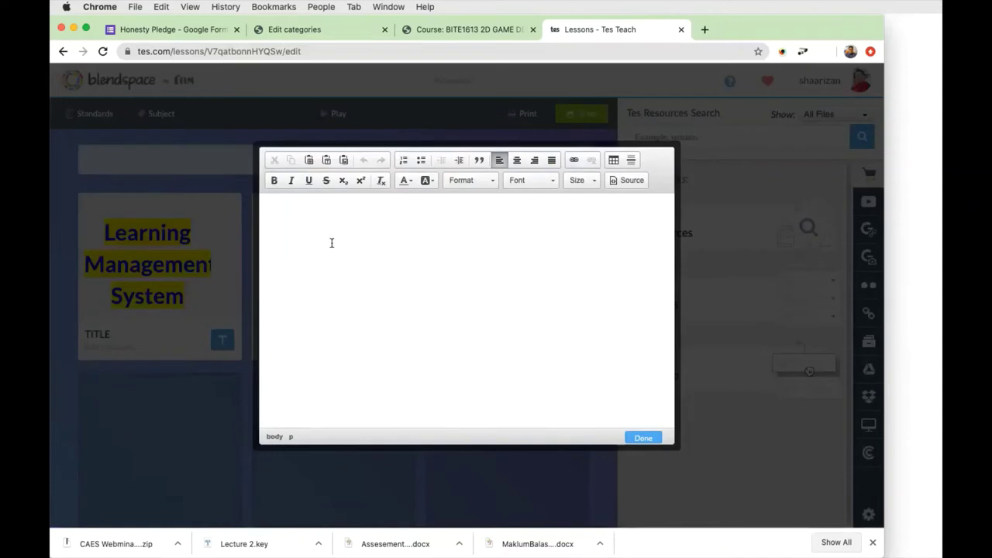
click(403, 184)
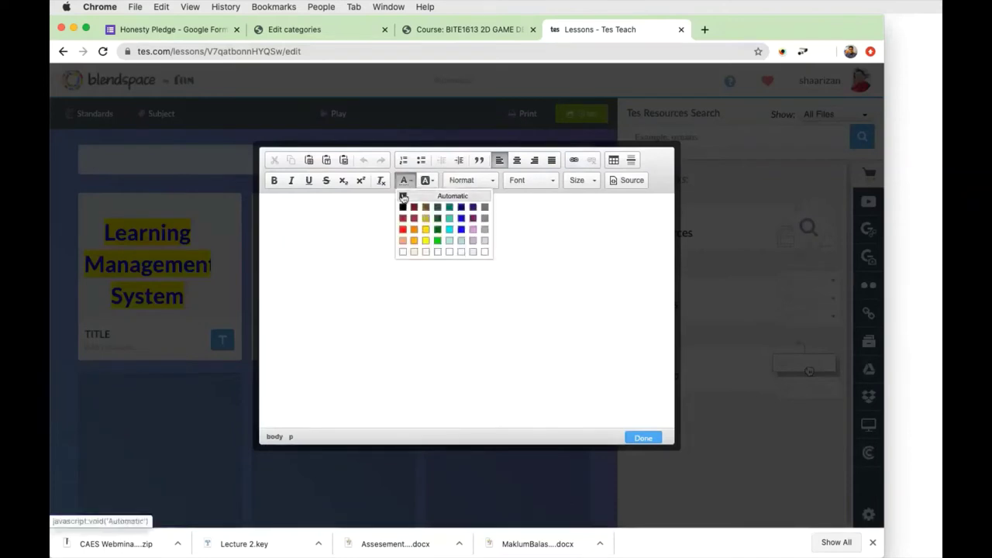
click(358, 217)
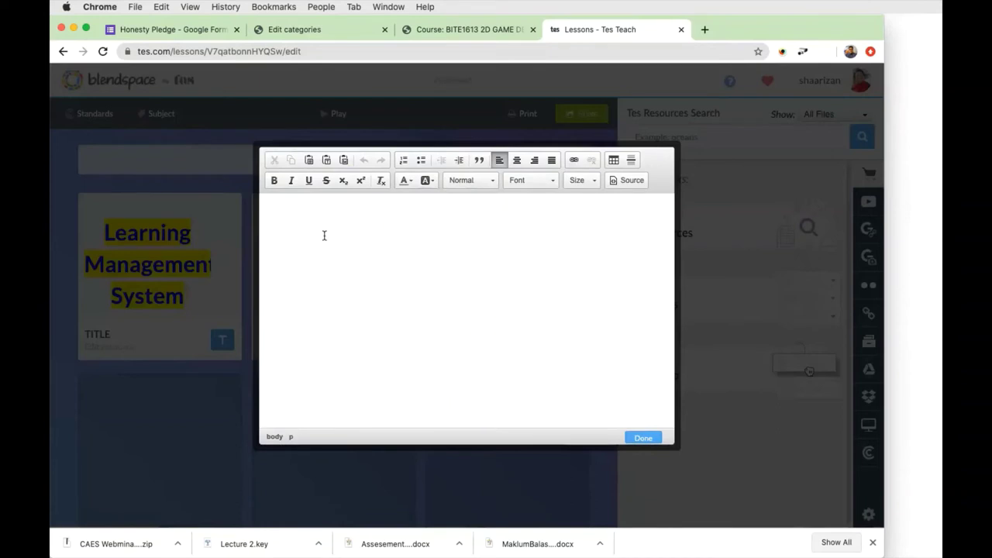
text(AT THE END OF THIS )
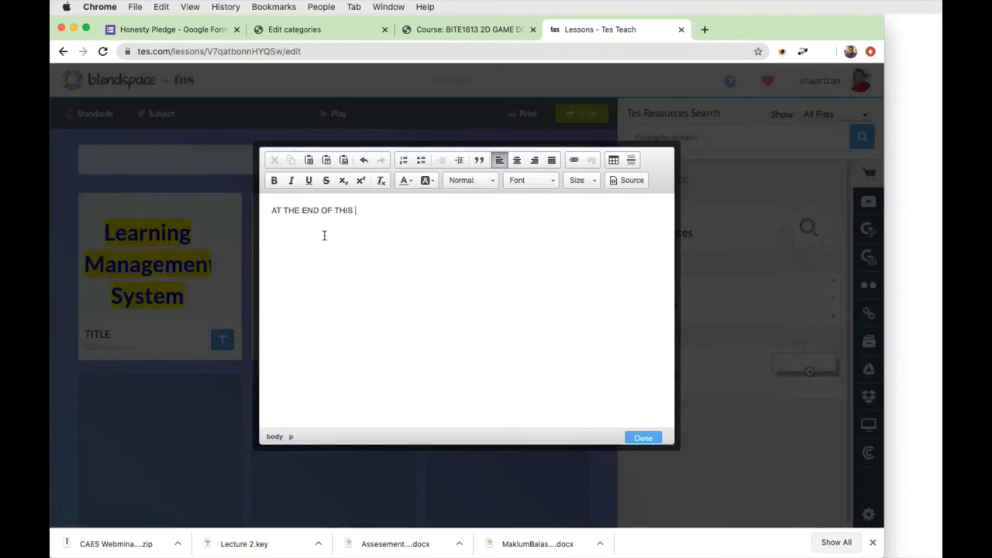
text(LESSON, STUDENTS SHOUD )
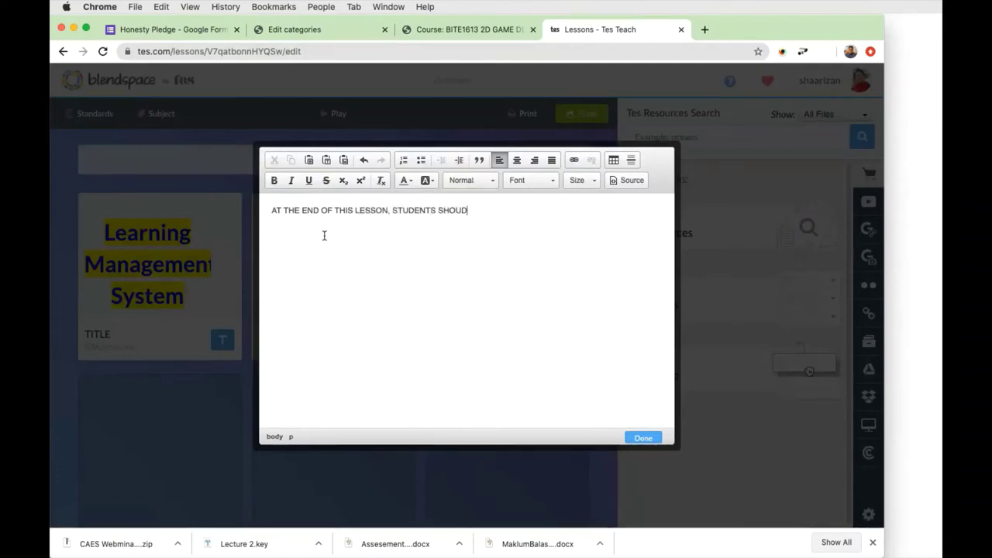
text(BE ABLE TO:)
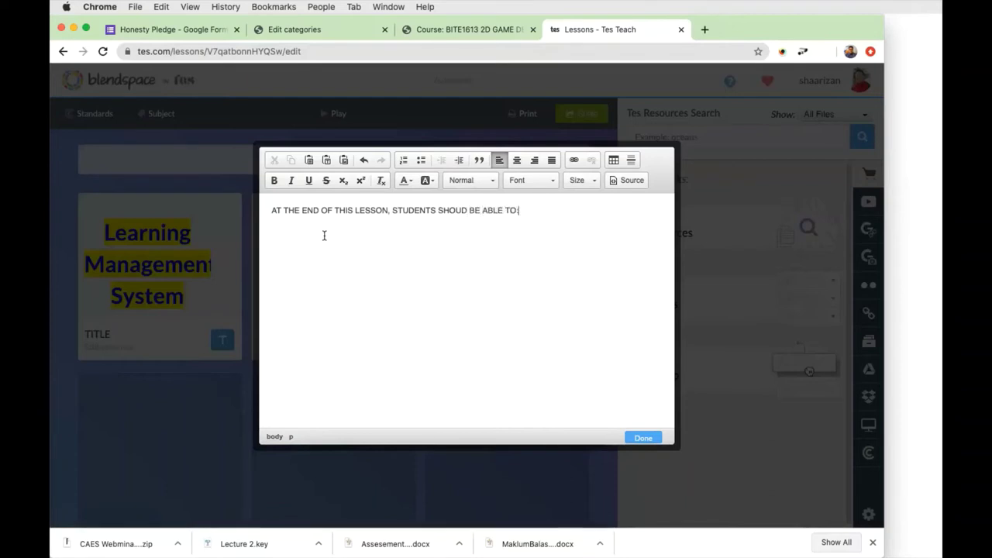
List the objectives '1. UNDERSTAND ULEARN' and '2. KNOW HOW TO CREATE QUIZ' below the heading.
key(Return)
text(1. UNDESRS)
key(BackSpace)
key(BackSpace)
key(BackSpace)
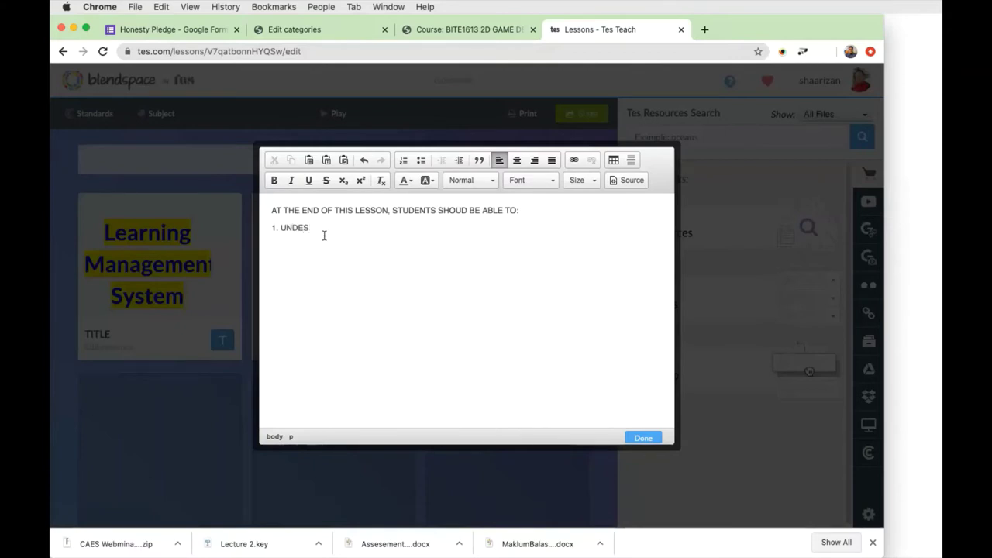
text(RSTAND ULEARN)
key(Return)
text(2. KN)
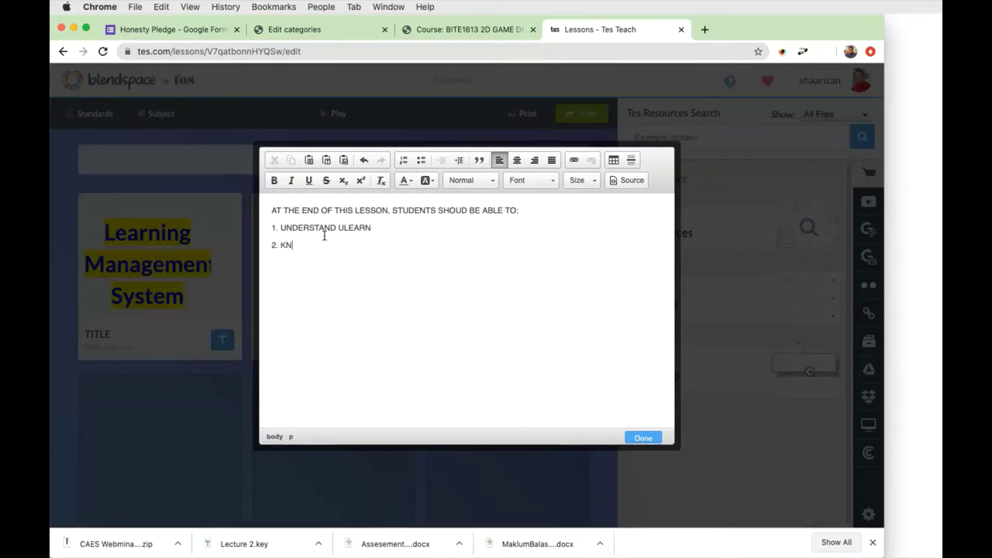
text(OW HOW TO CREATE QUIZ)
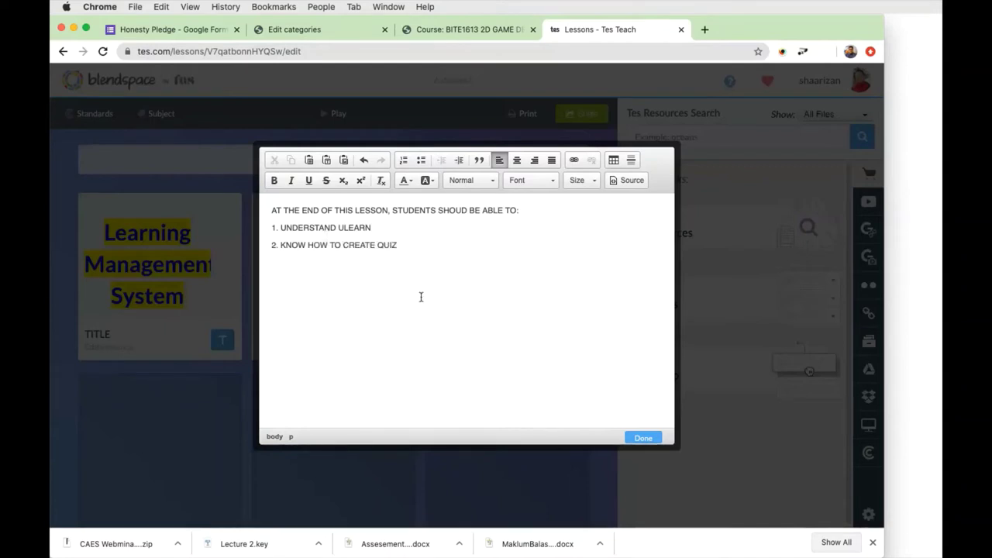
Save the objectives text into the second tile and caption it 'OBJECTIVES'.
click(643, 438)
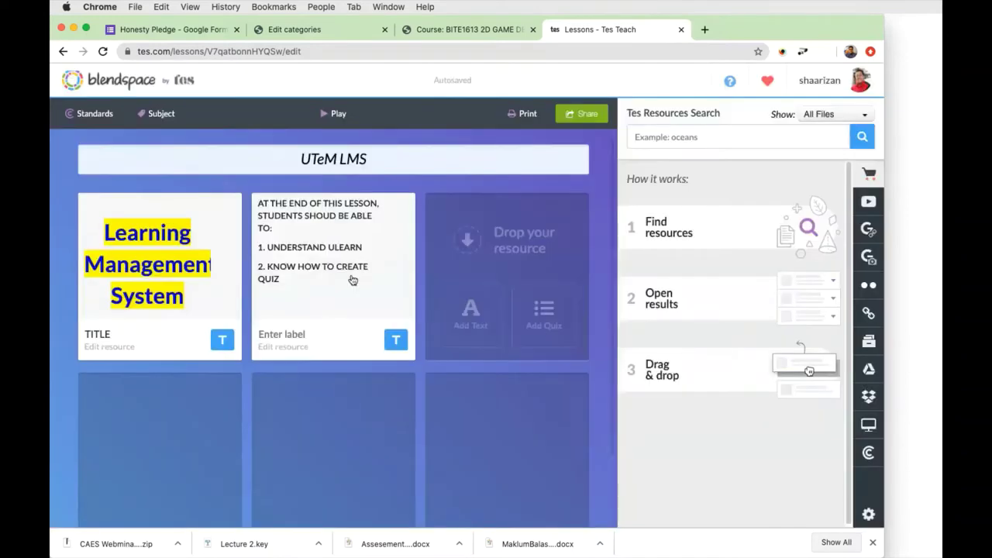
click(330, 328)
text(O)
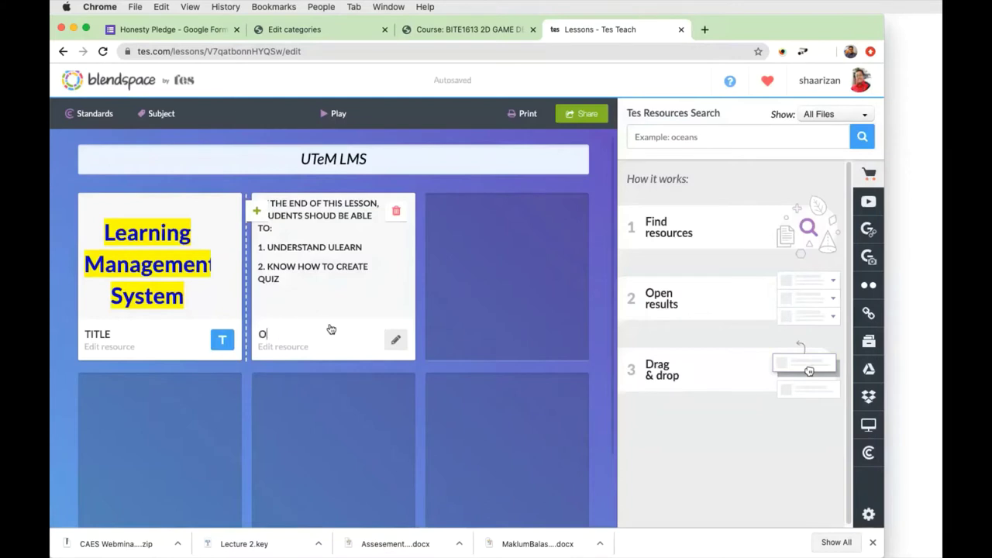
text(BJECTIVES)
drag(332, 323, 320, 334)
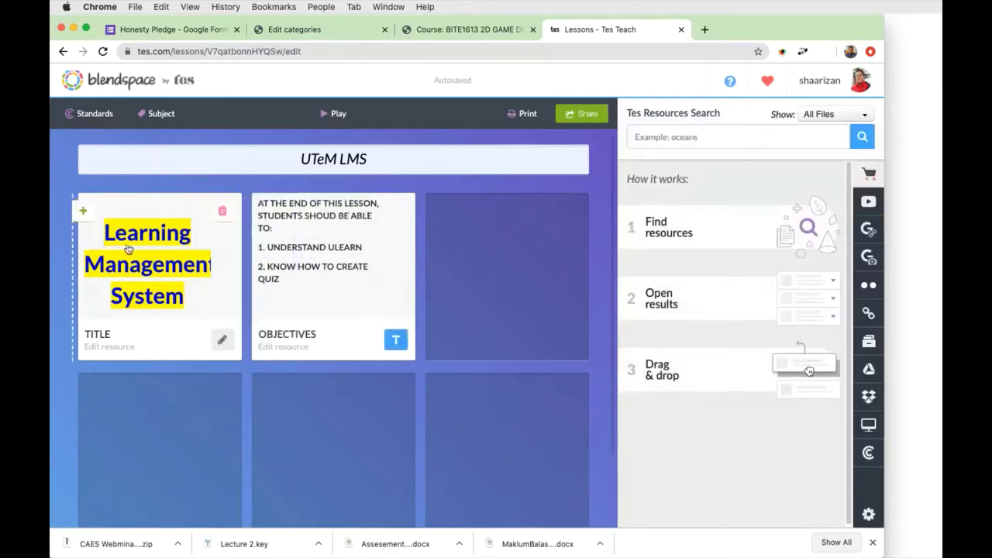
mouse_move(444, 280)
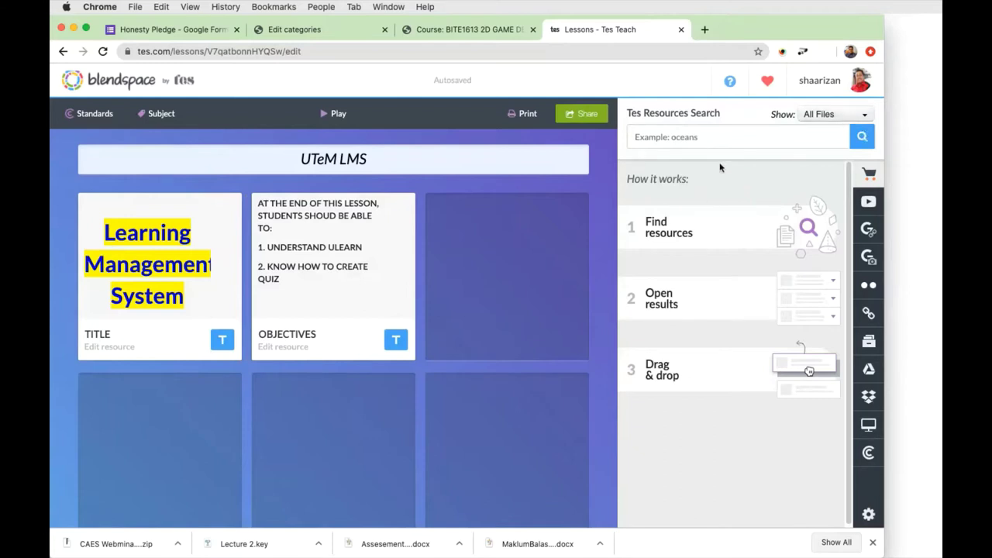
Search YouTube resources for 'LMS' videos.
click(697, 138)
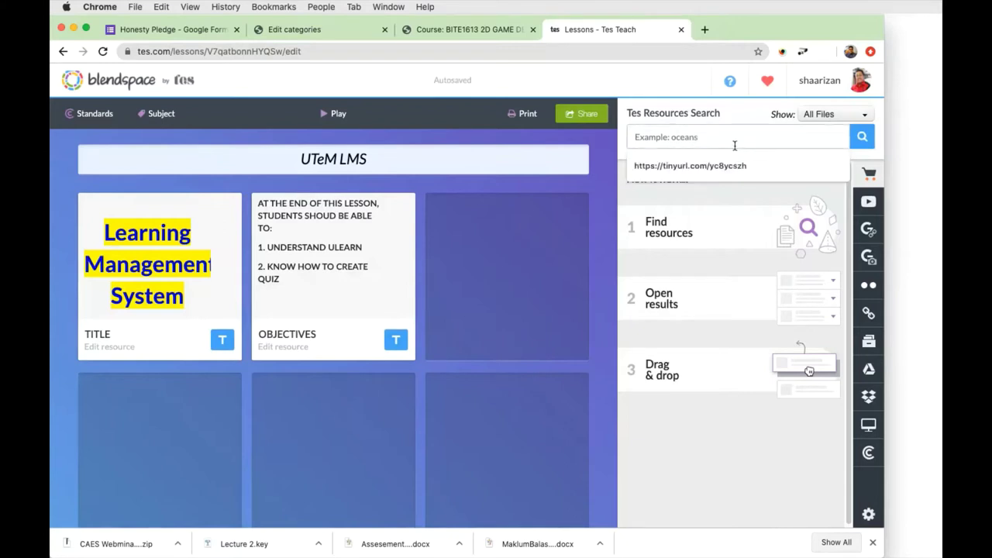
text(LM)
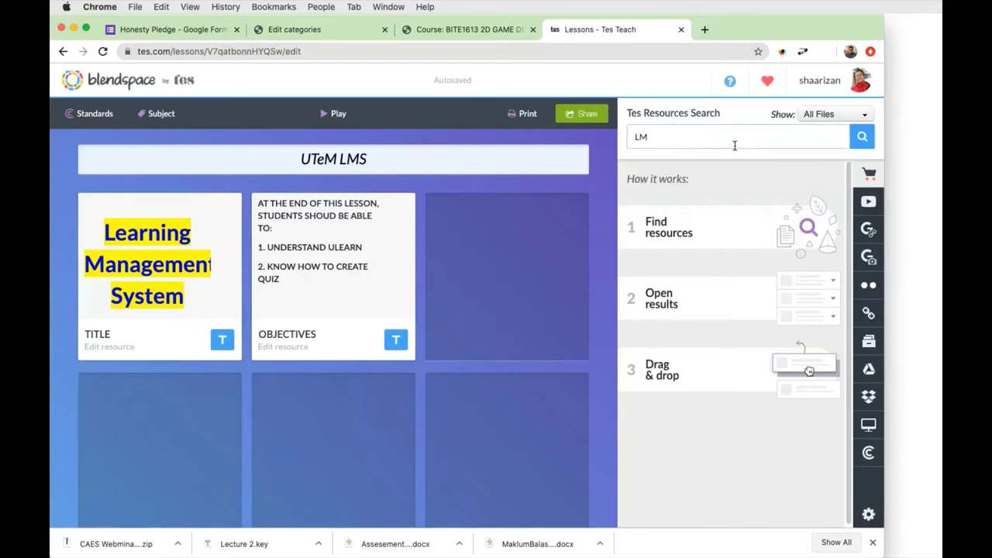
text(S)
mouse_move(522, 285)
click(868, 203)
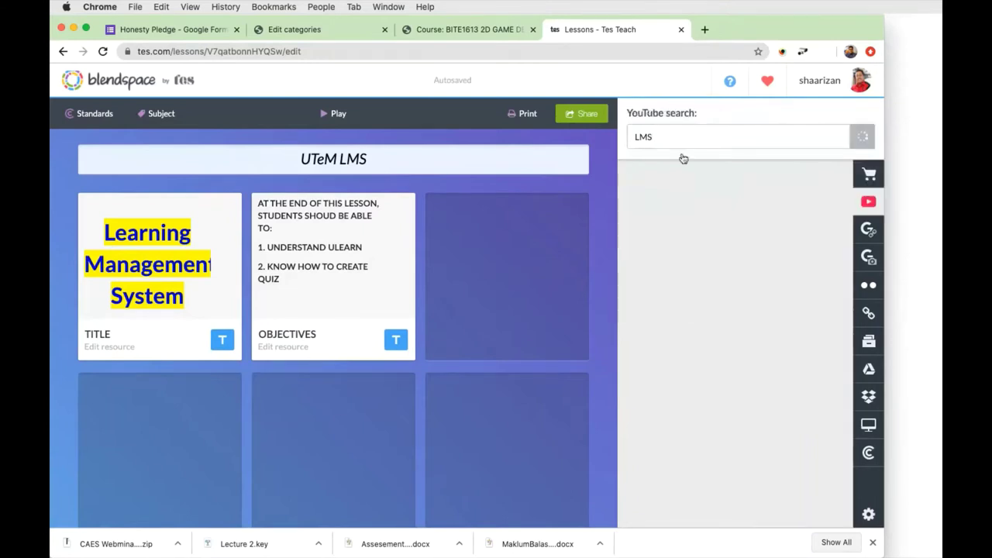
scroll(753, 264, down, 3)
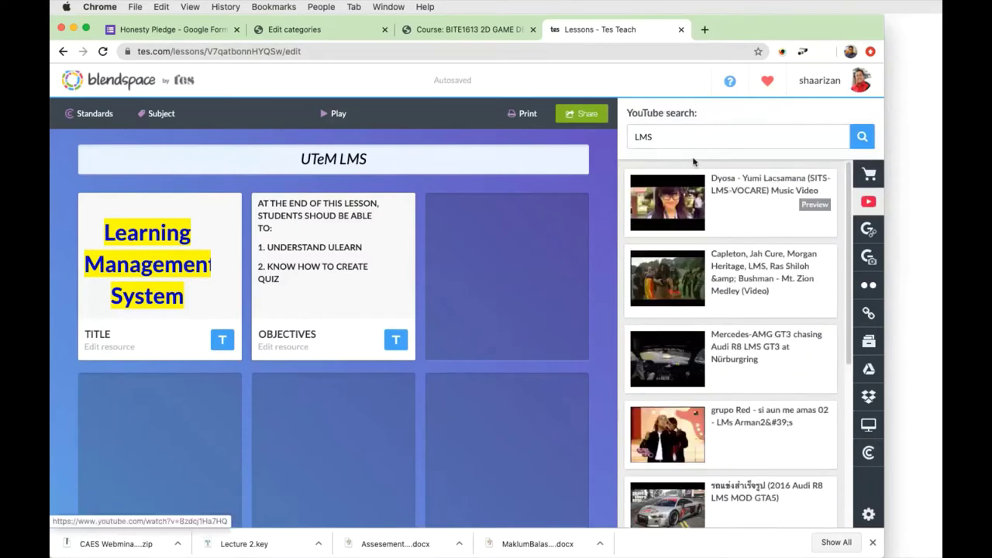
Change the YouTube search query to 'Moodle' and run the search again.
drag(678, 137, 620, 144)
text(MOODLE)
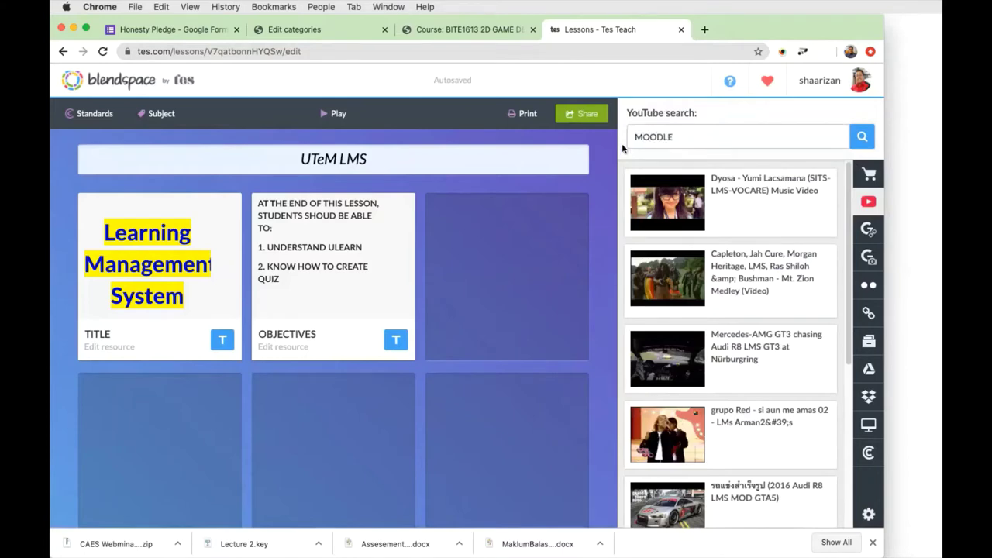
drag(688, 137, 612, 132)
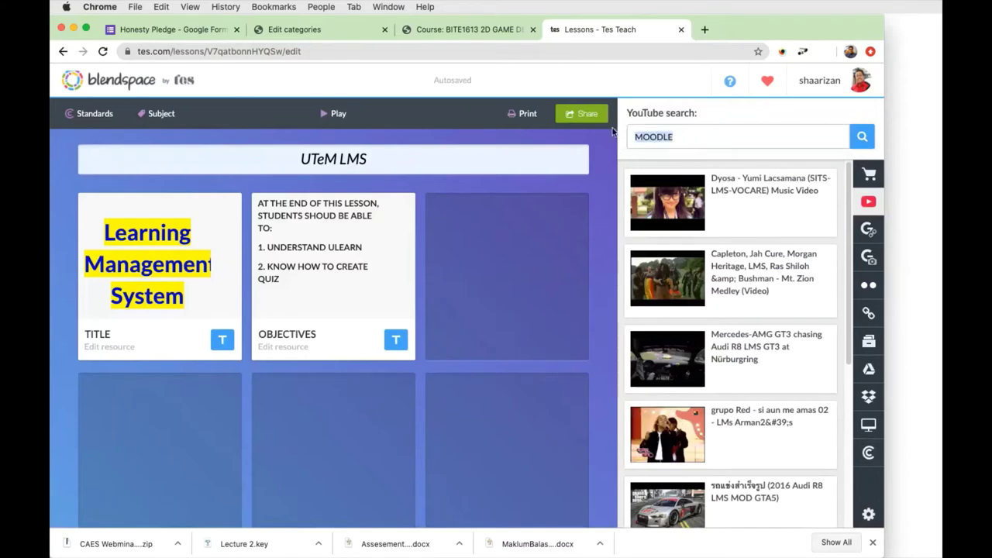
text(Moddl)
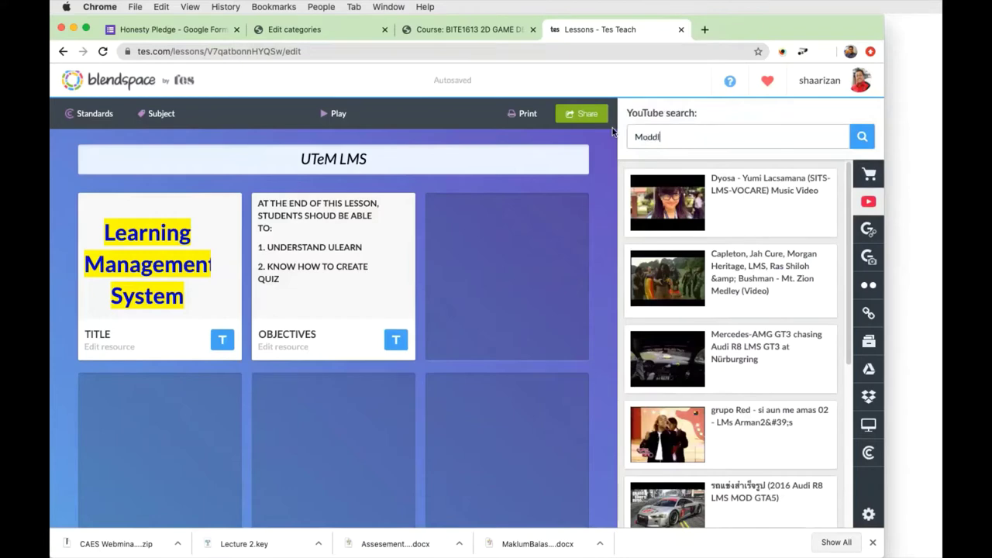
text(e)
key(BackSpace)
key(BackSpace)
key(BackSpace)
key(BackSpace)
text(odle)
click(862, 138)
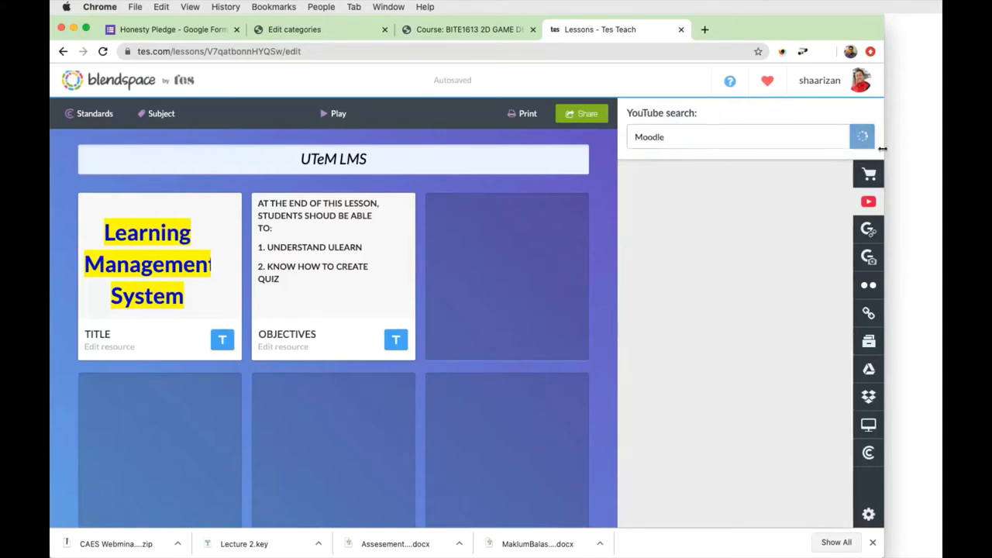
Preview the Moodle Presentation (Version 2.0, HD) video at 1.75× speed, then pause it.
mouse_move(771, 218)
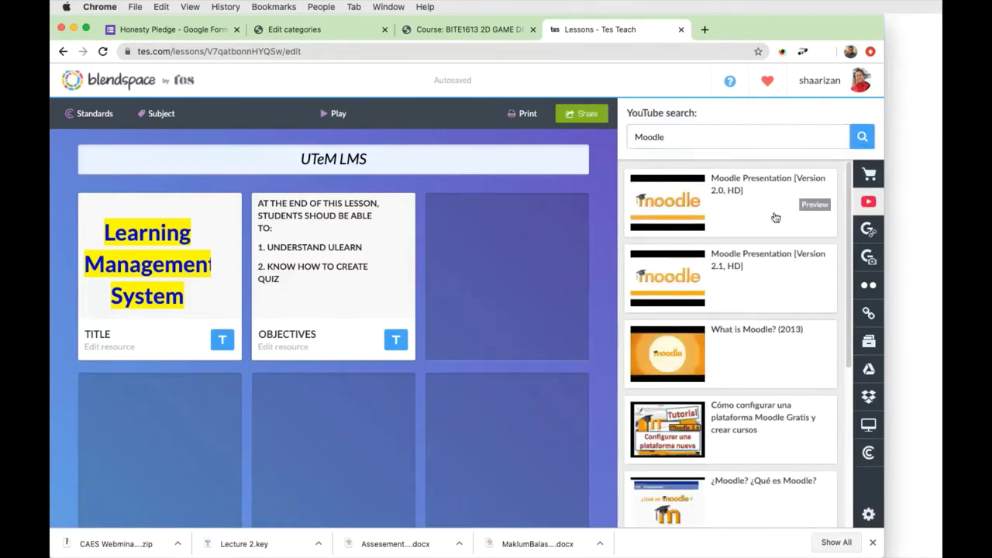
click(803, 210)
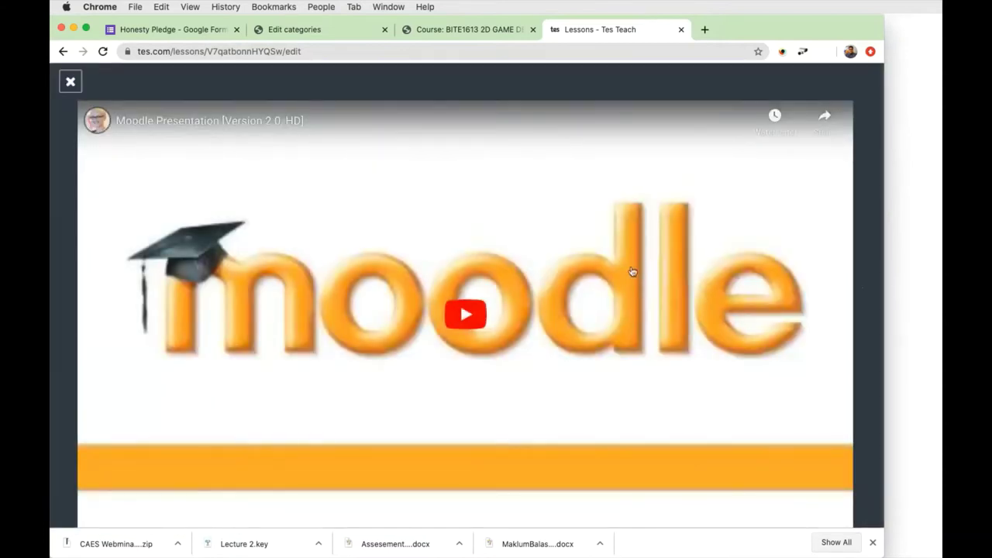
click(467, 314)
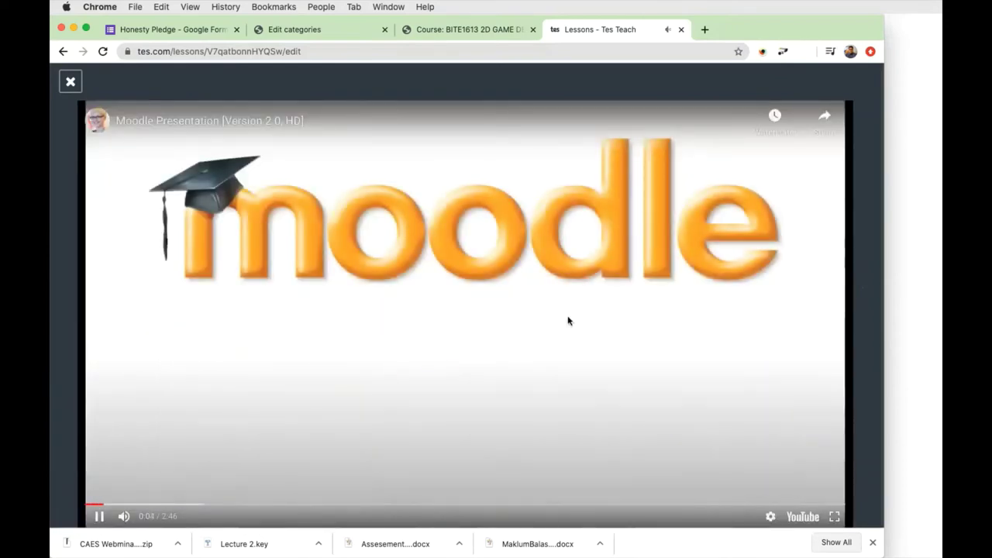
click(770, 515)
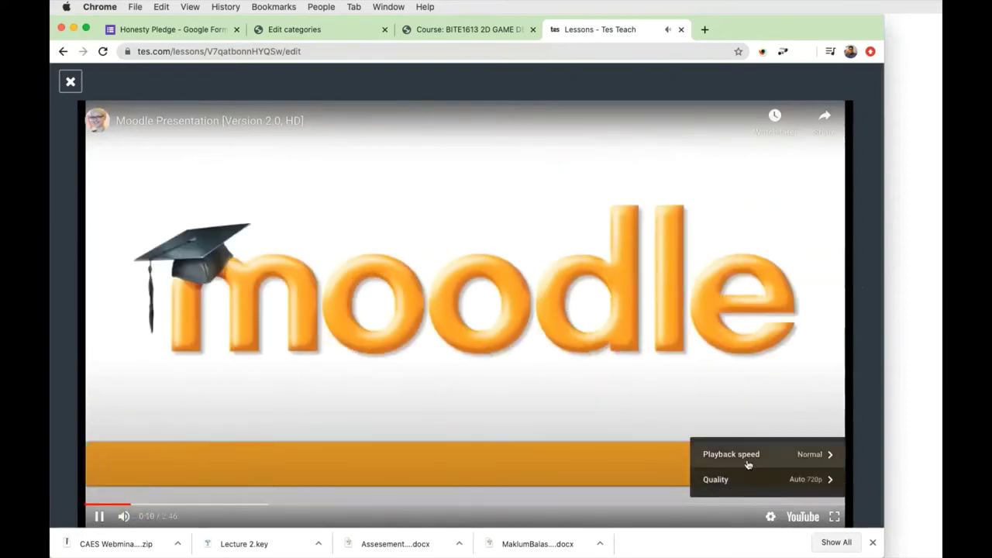
click(748, 457)
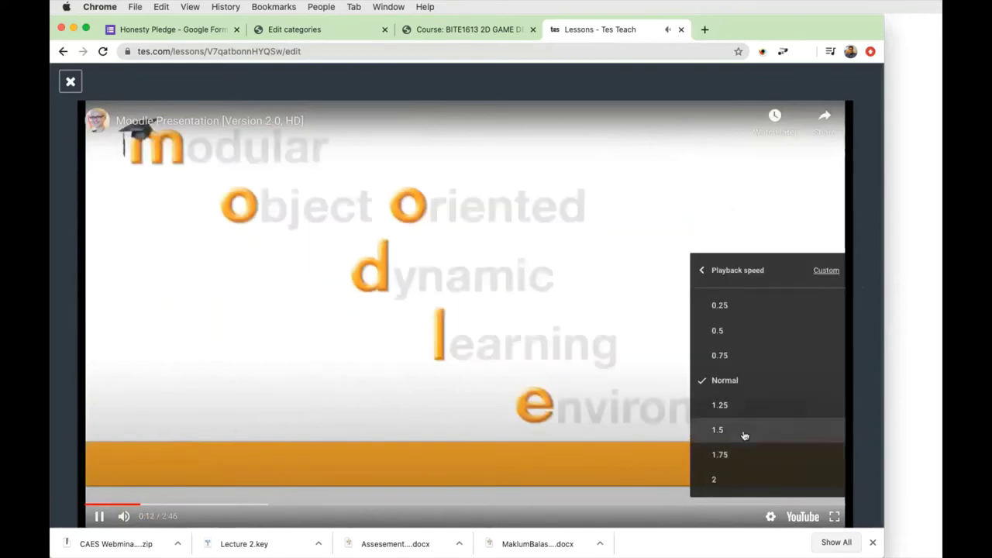
click(742, 454)
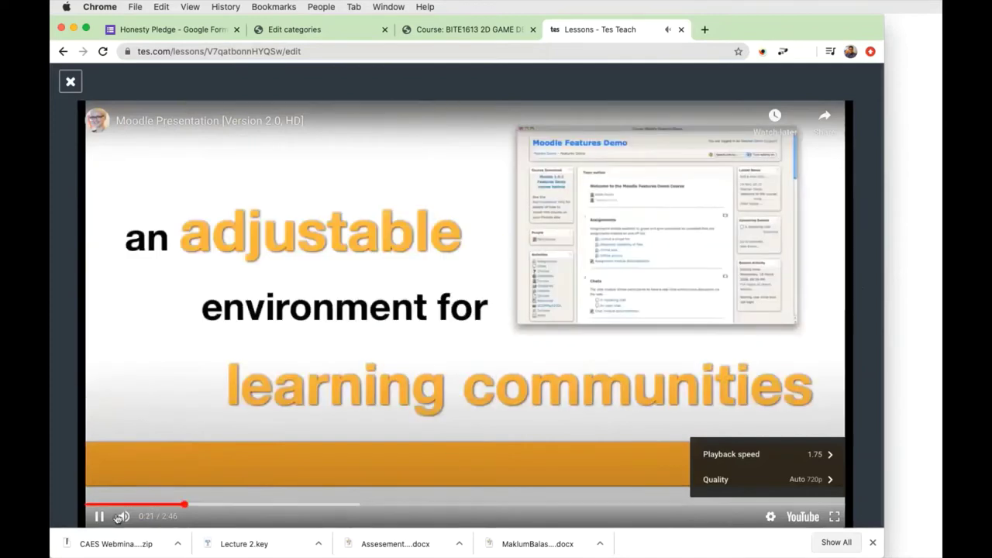
click(244, 486)
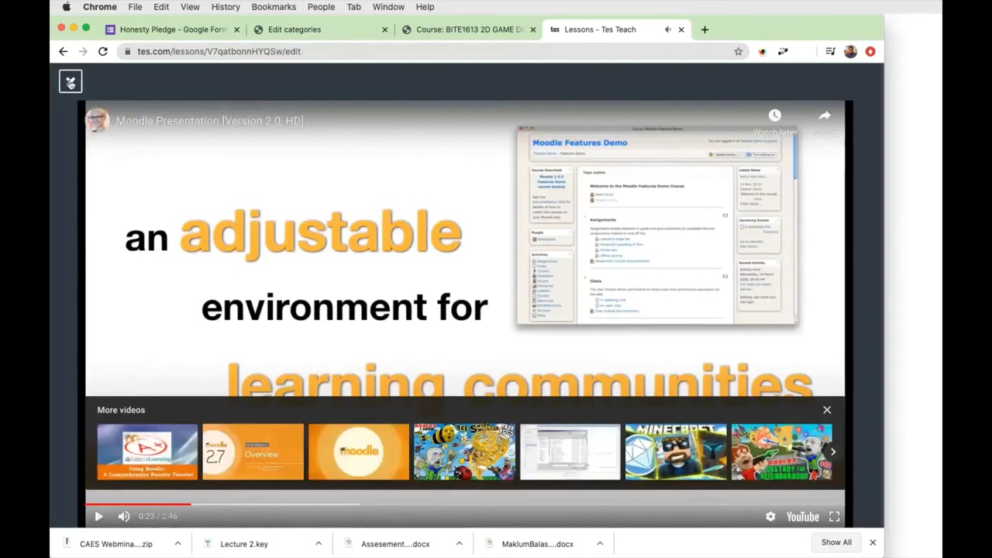
Place the Moodle Presentation video into the empty third tile.
click(70, 82)
mouse_move(708, 217)
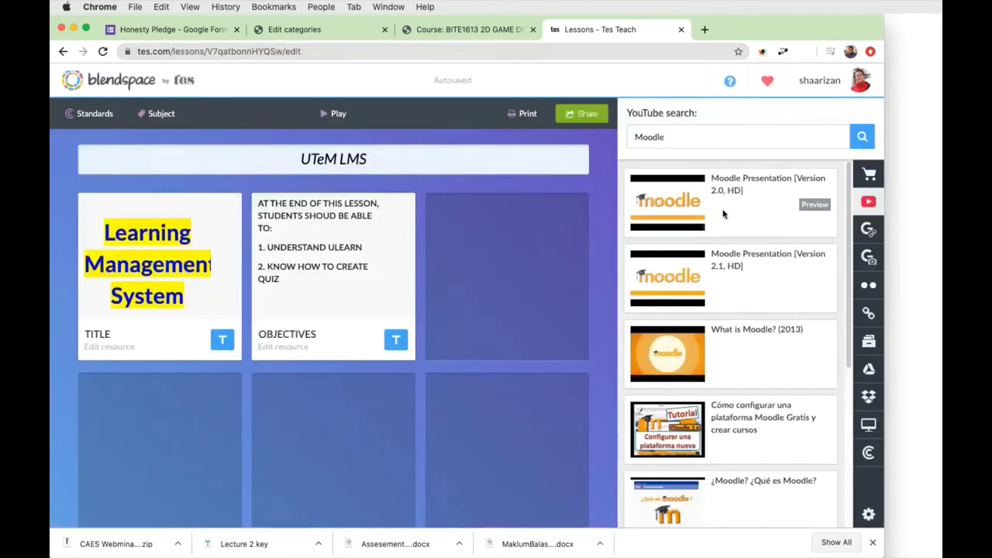
drag(723, 214, 520, 281)
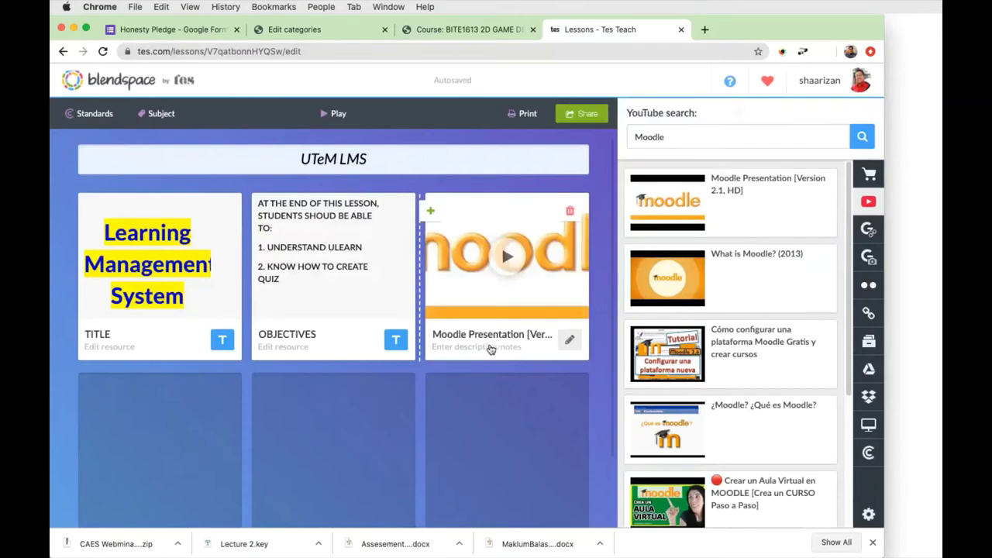
Give the video tile the description 'From you tube - Intro' and save it.
click(569, 340)
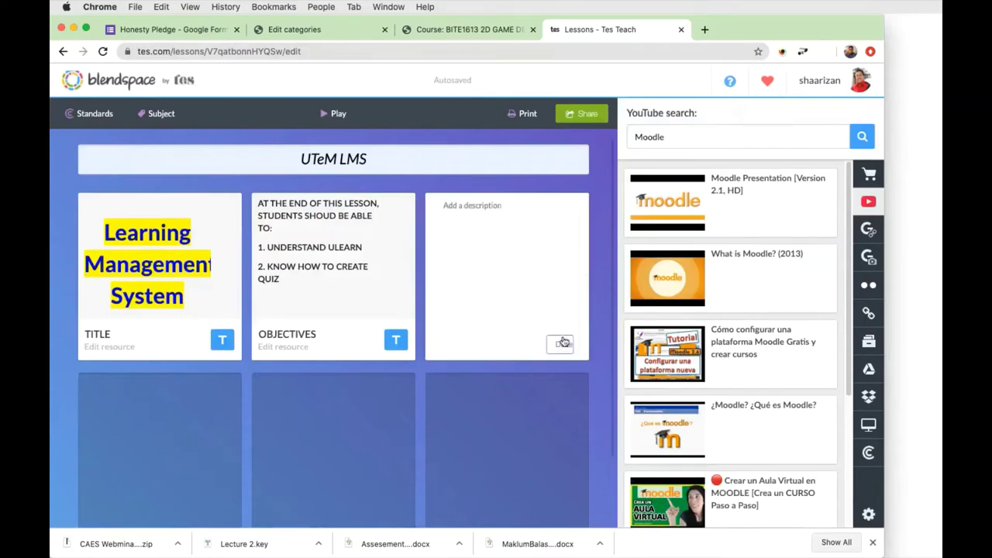
click(489, 215)
text(From you tube)
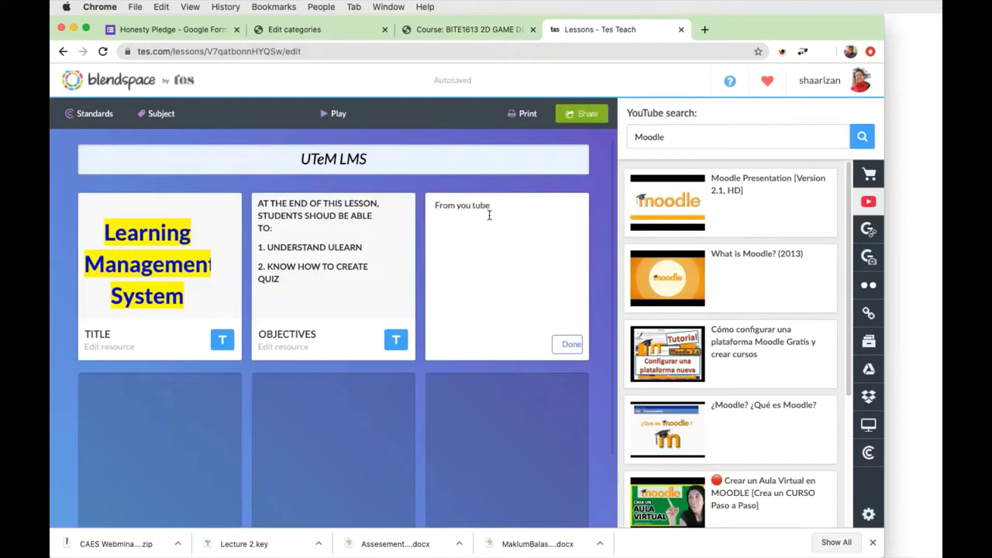
text( - Intro)
click(574, 345)
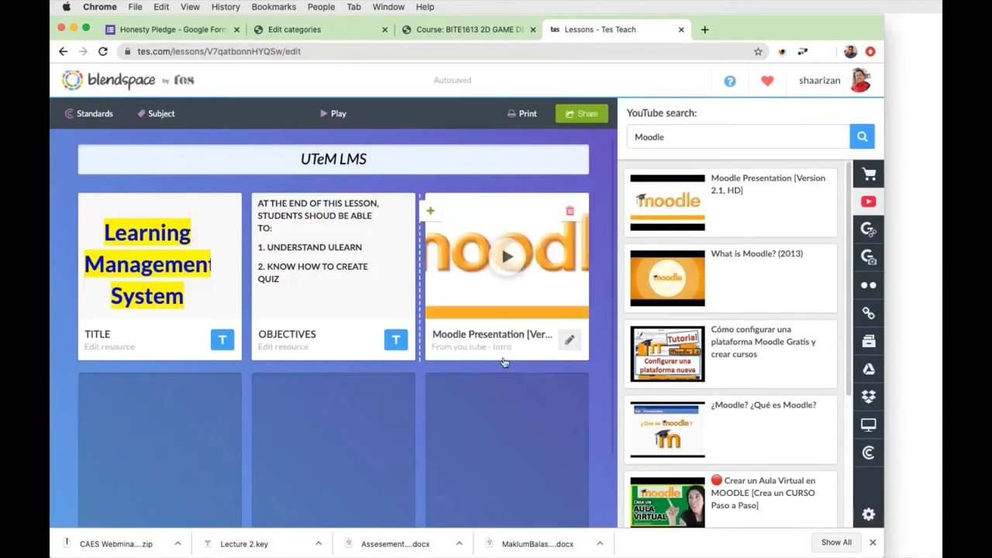
click(494, 355)
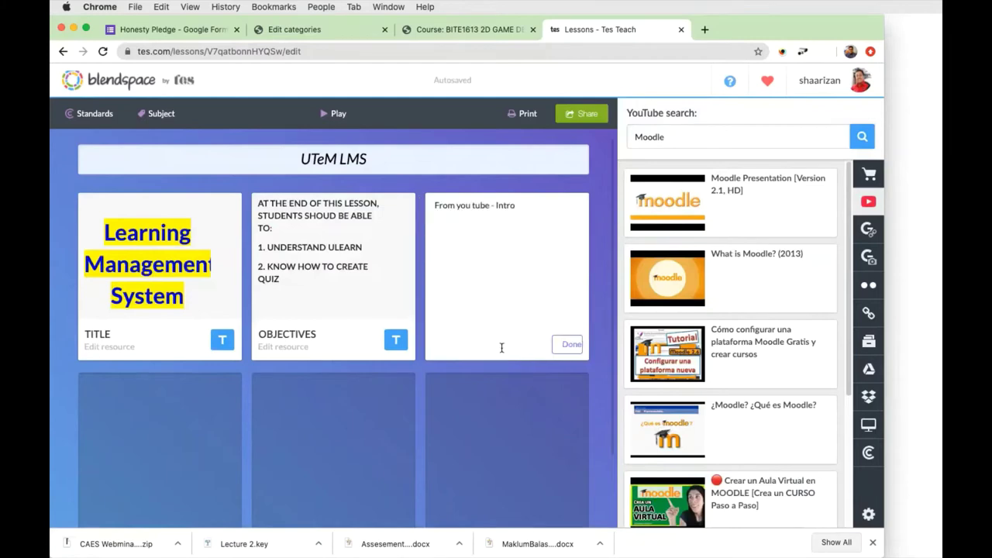
click(569, 345)
click(446, 351)
click(552, 216)
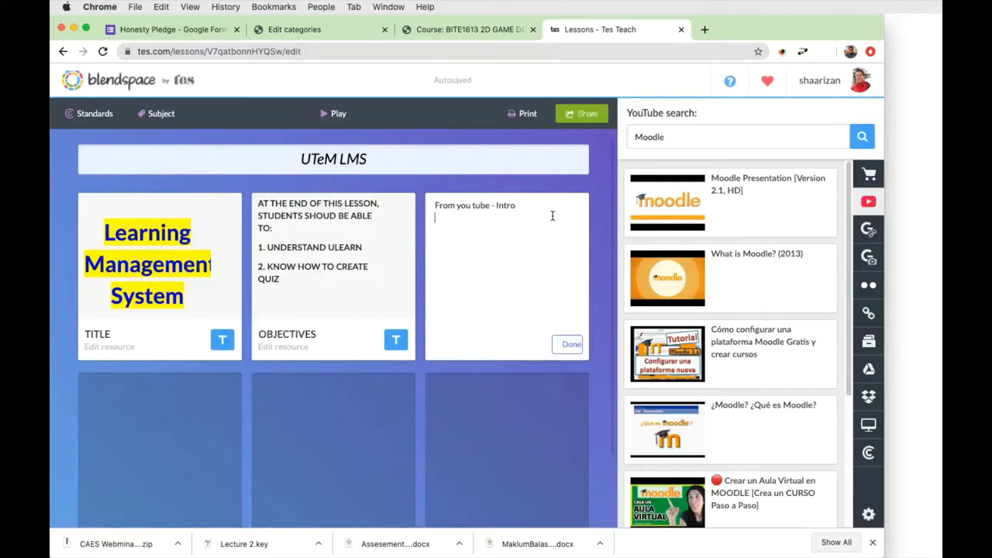
click(566, 345)
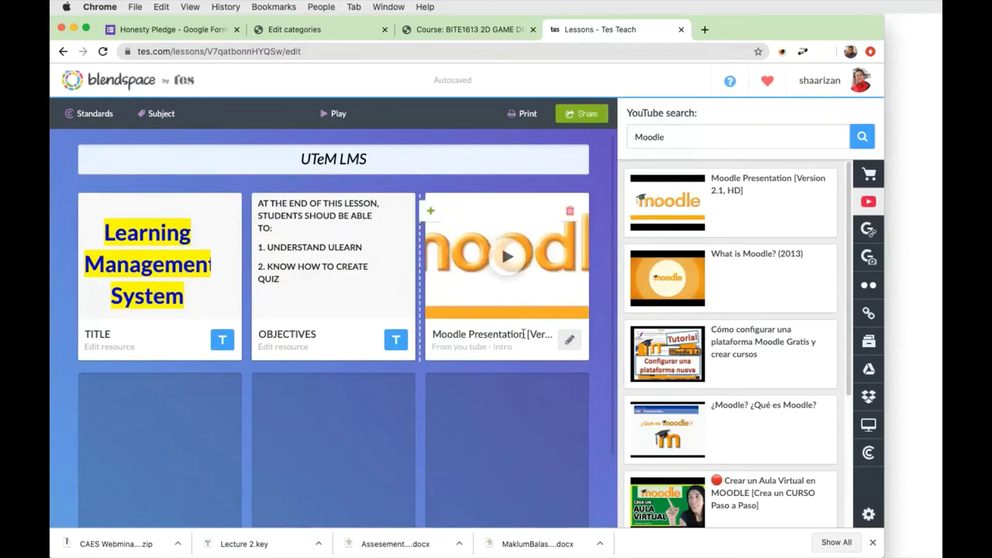
Preview '¿Moodle? ¿Qué es Moodle?' and drop it into the second row's first tile.
scroll(672, 352, down, 5)
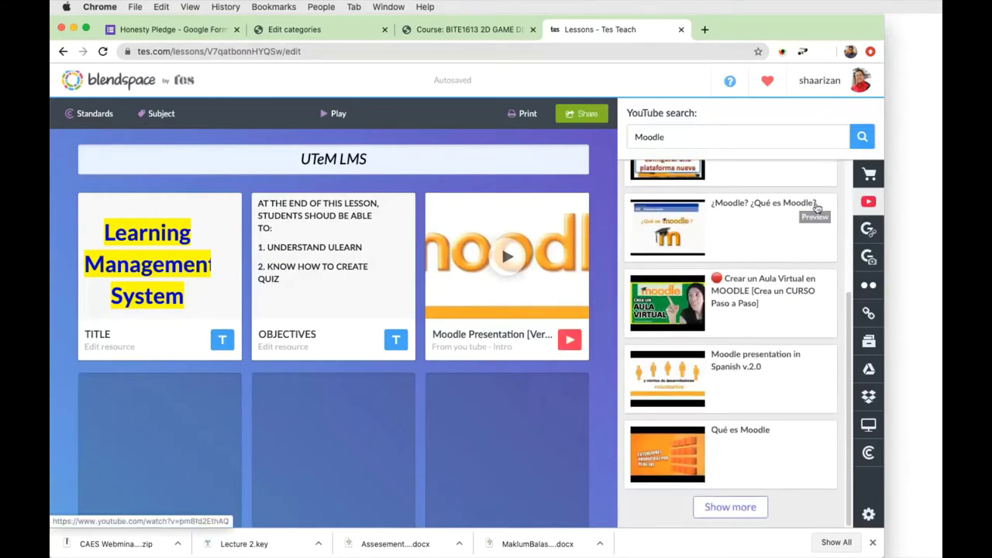
scroll(790, 264, up, 2)
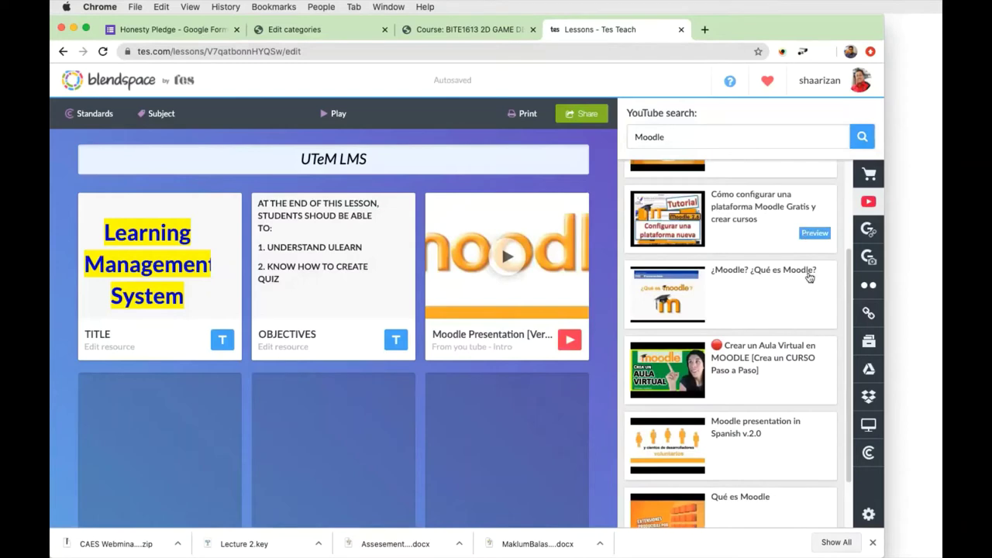
click(814, 285)
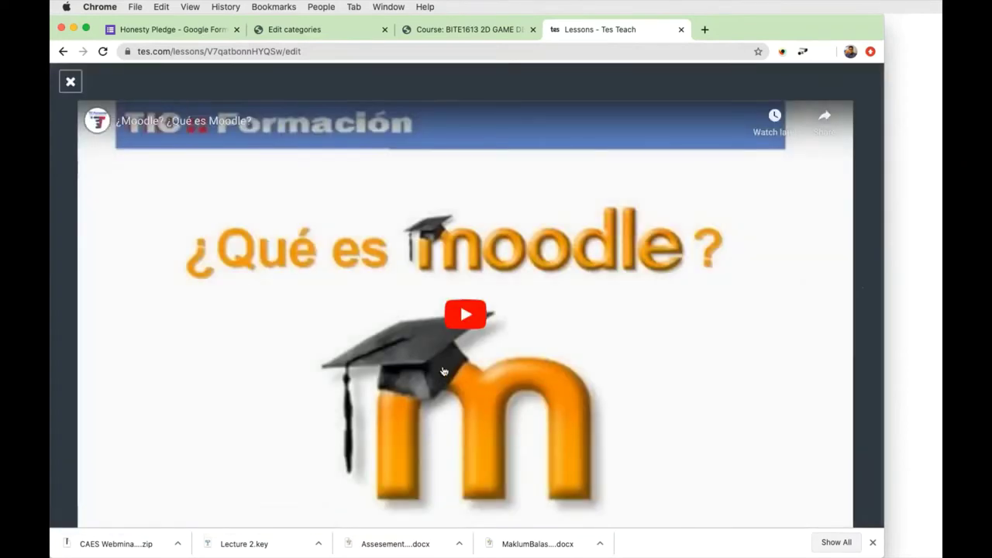
click(69, 82)
drag(774, 314, 211, 452)
scroll(334, 421, down, 2)
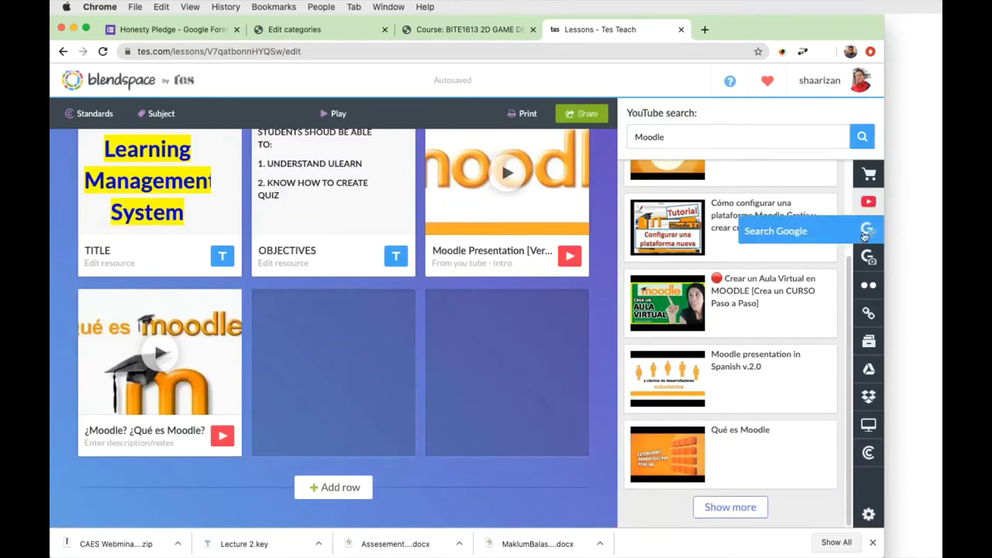
Show Google results for Moodle and preview the first two result pages, closing each preview.
click(864, 233)
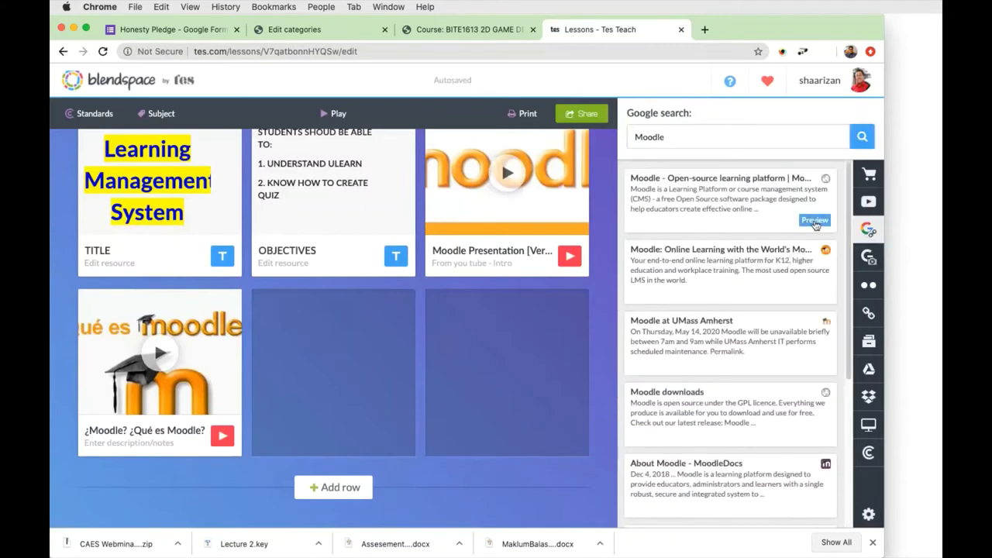
click(815, 220)
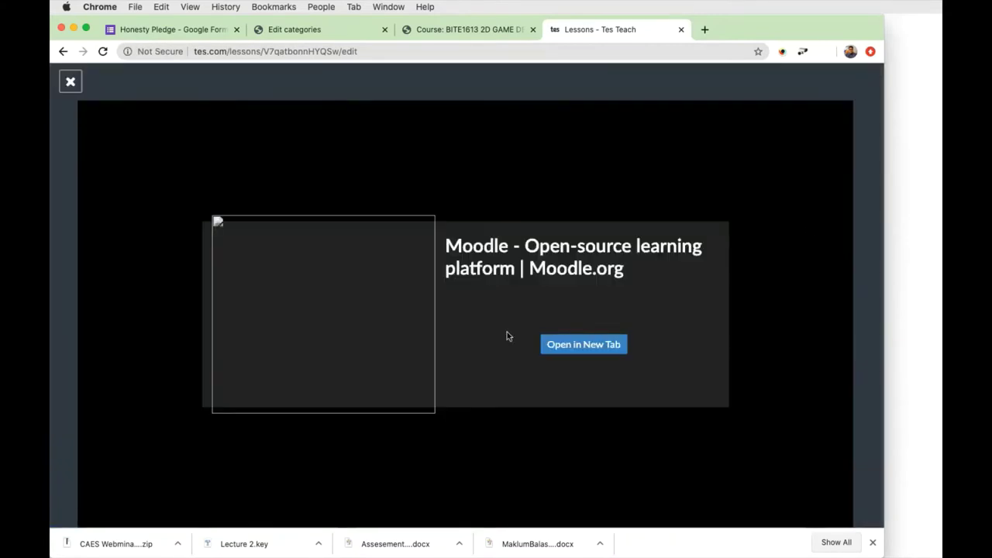
click(70, 83)
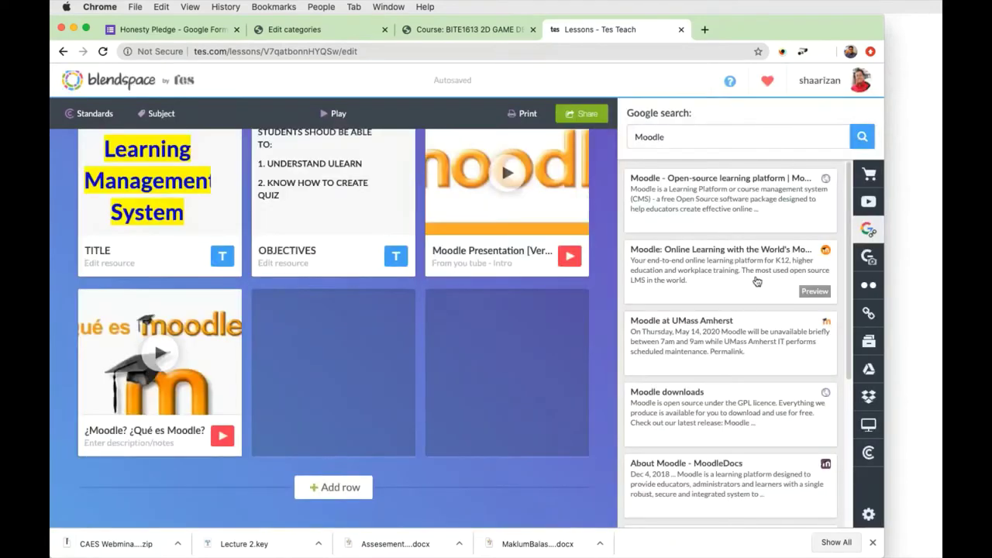
click(812, 292)
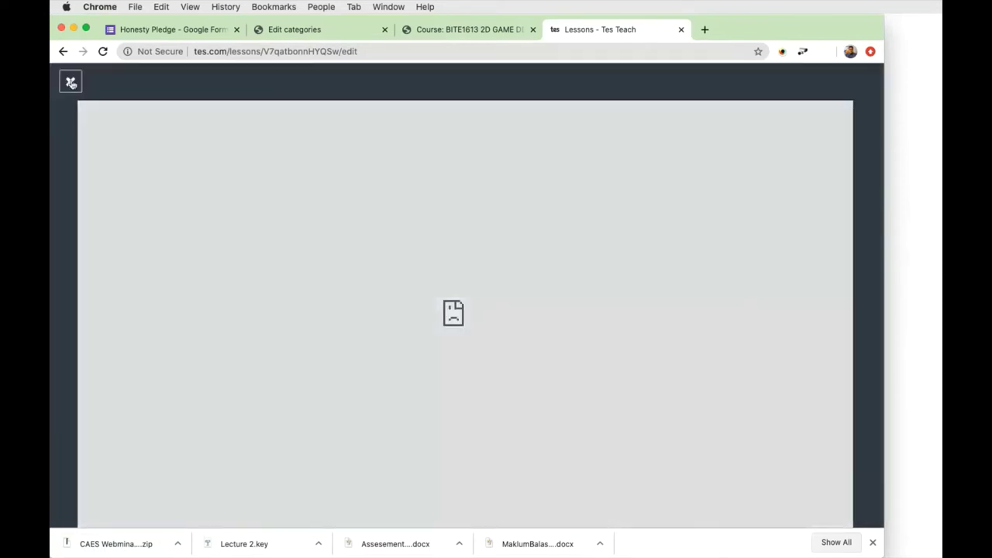
click(70, 82)
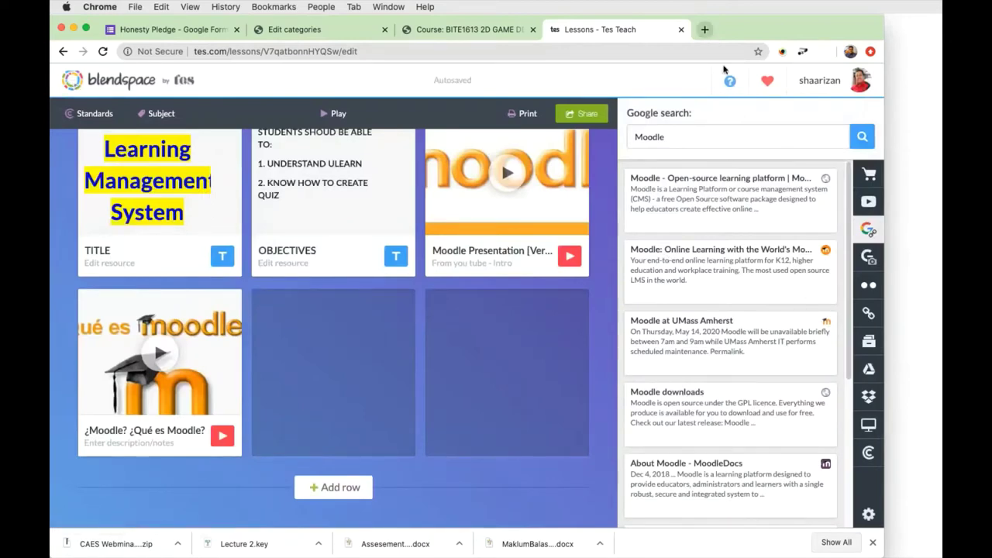
mouse_move(755, 268)
click(869, 312)
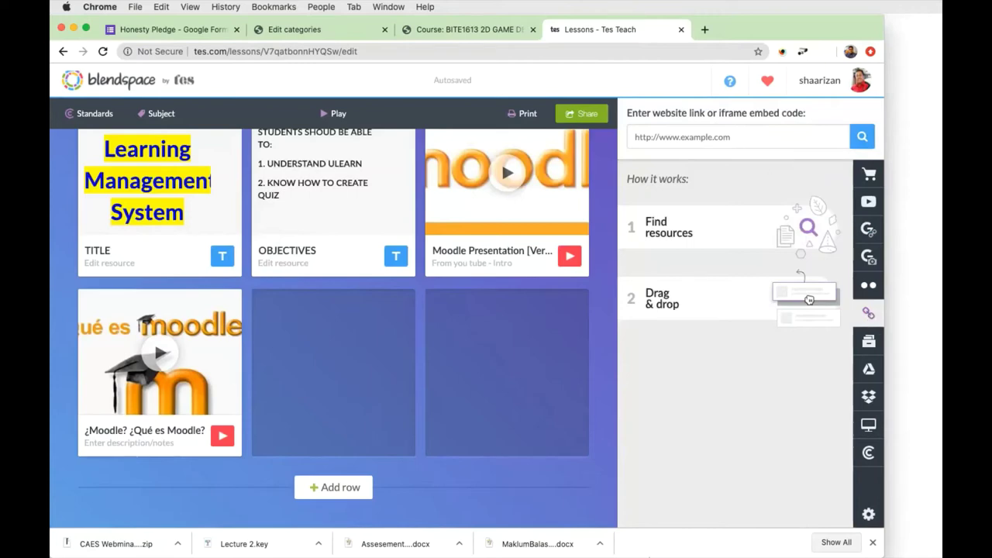
click(574, 536)
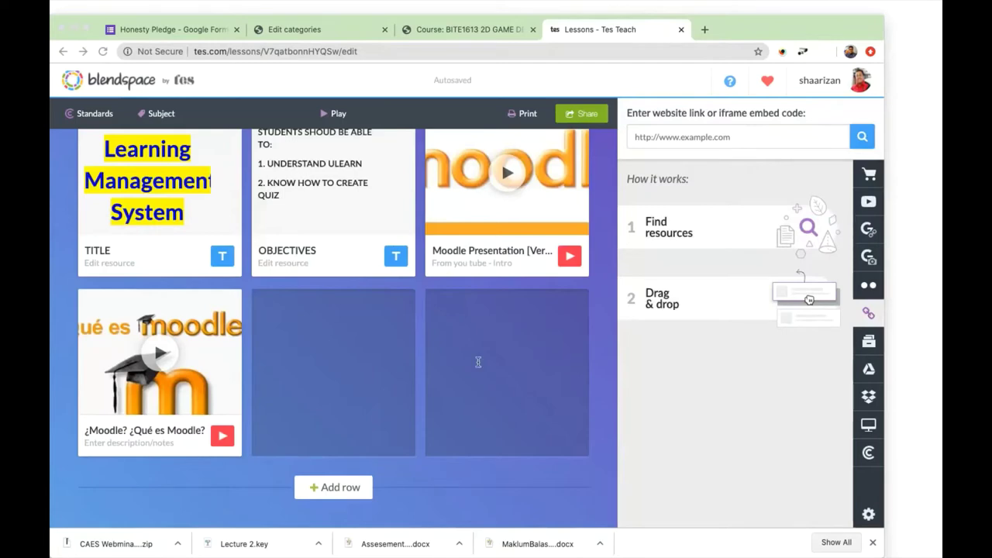
click(710, 135)
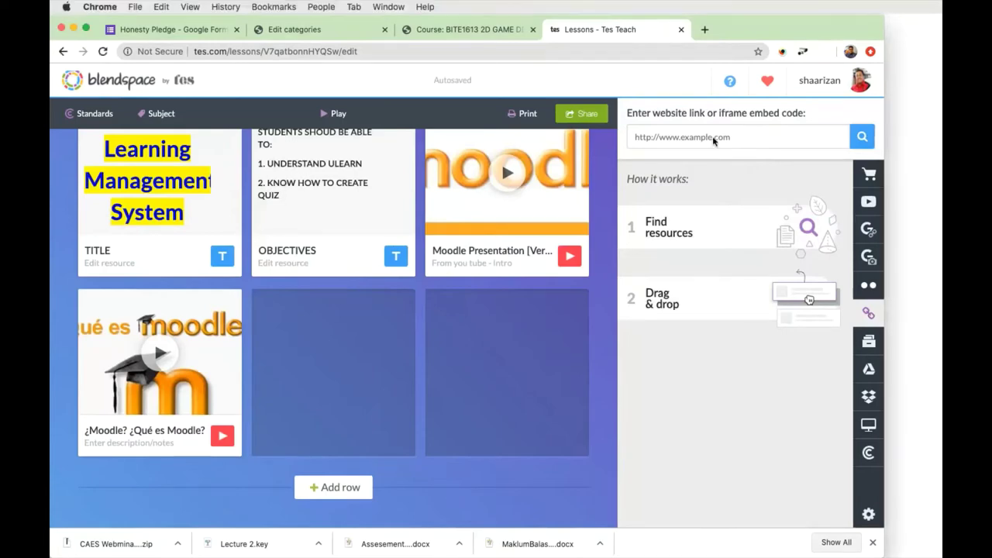
click(862, 136)
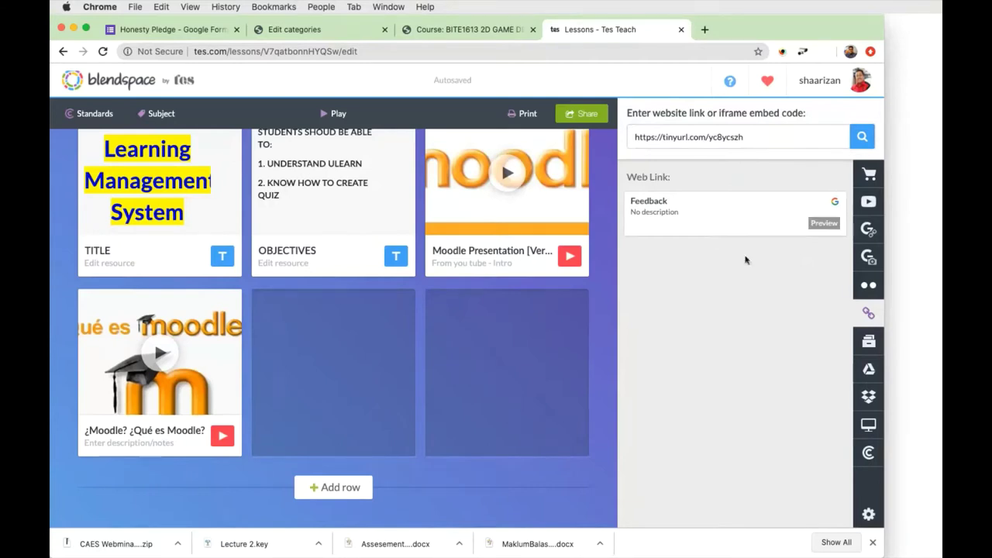
drag(704, 221, 333, 380)
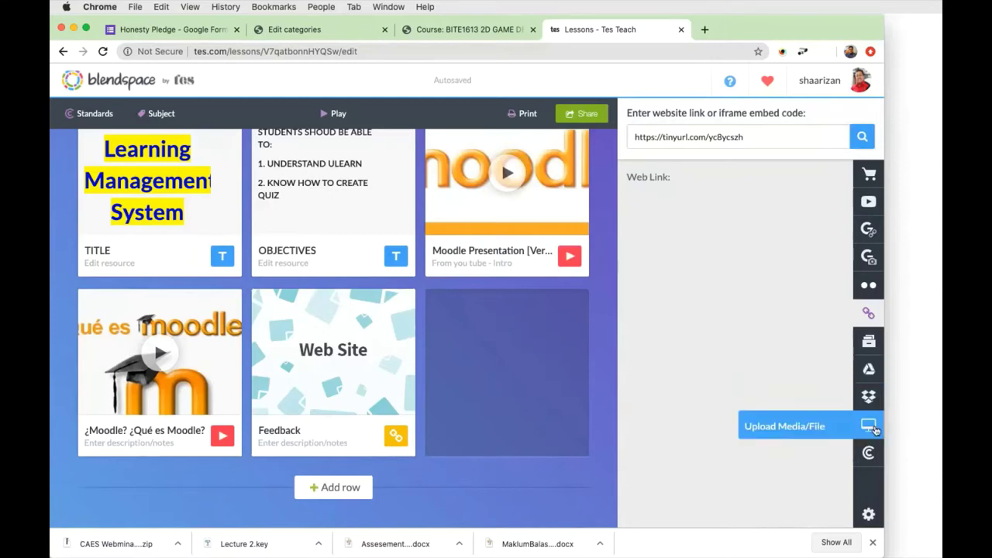
Place Video 2 Week 7 .mov in the last empty tile and check that it plays.
click(871, 426)
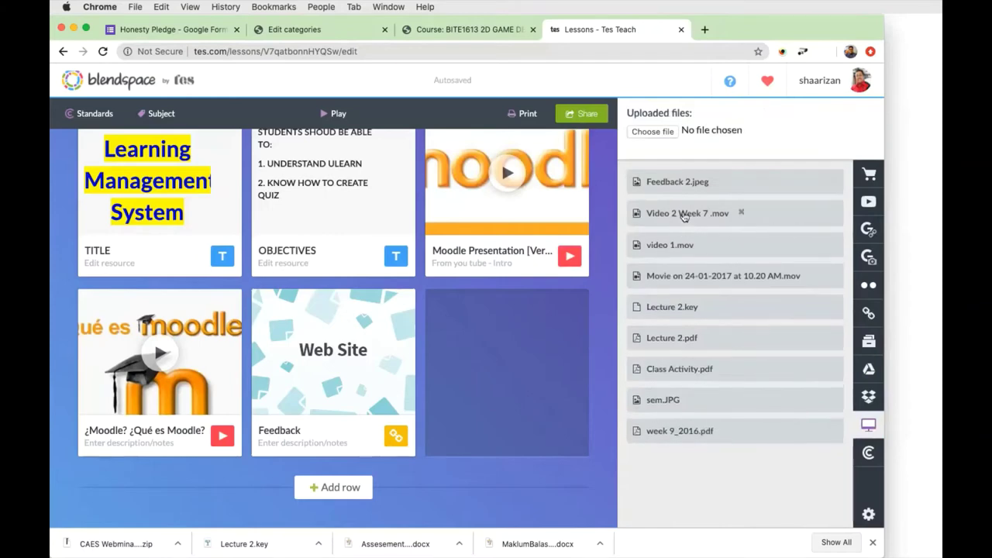
drag(684, 216, 540, 367)
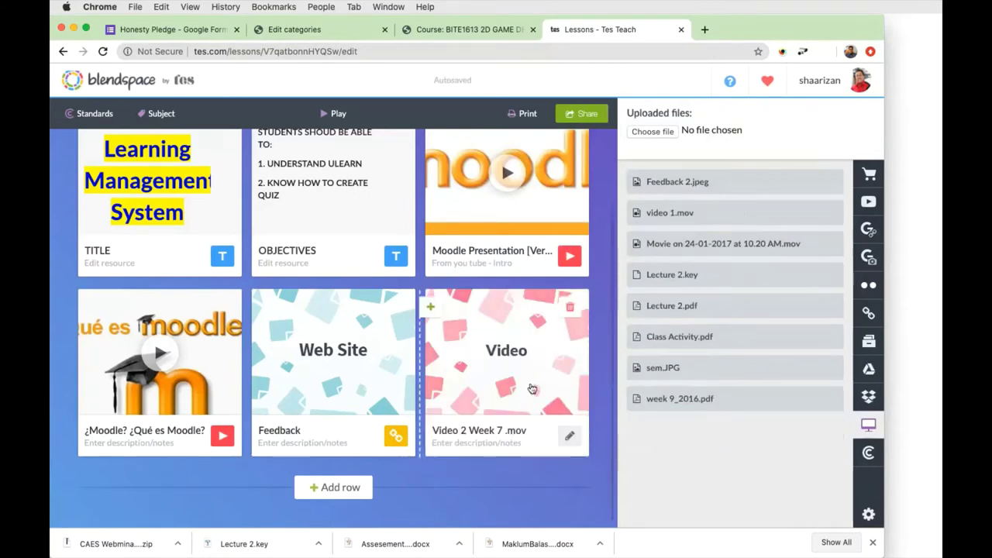
click(531, 388)
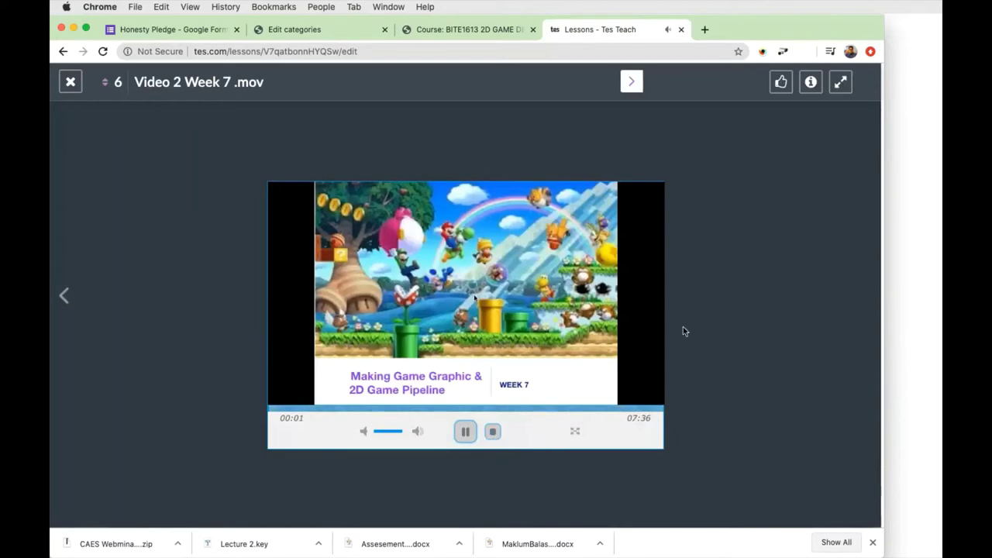
click(465, 432)
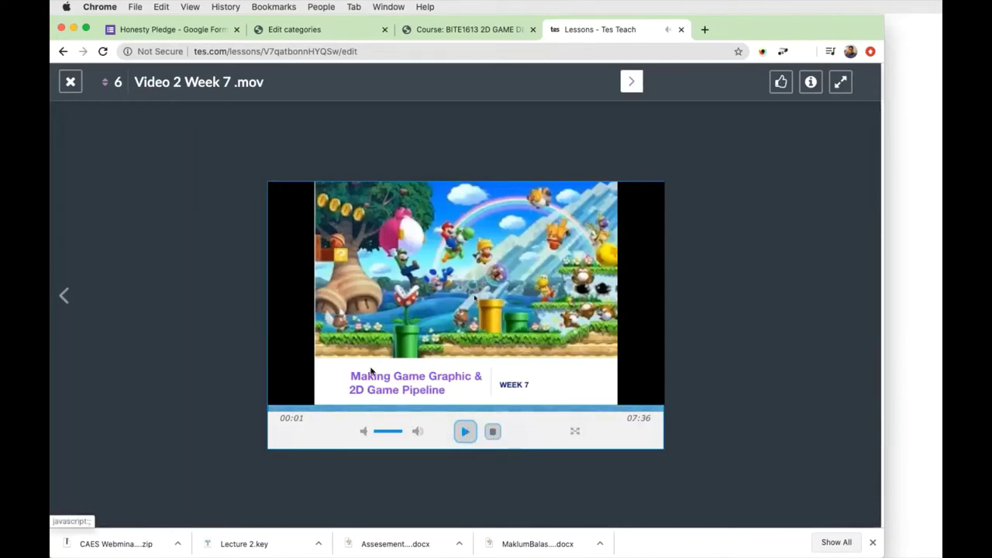
click(70, 82)
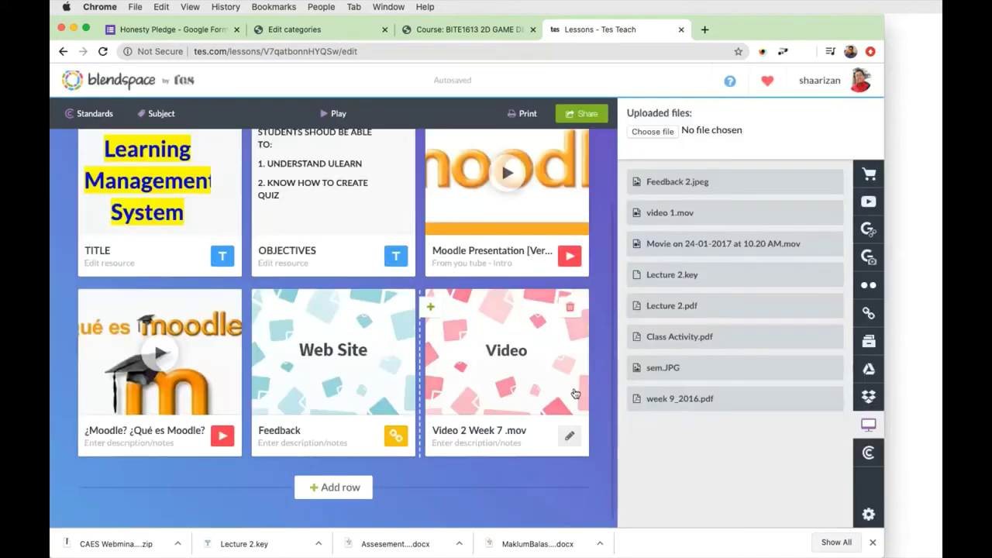
scroll(505, 348, up, 2)
scroll(506, 348, down, 2)
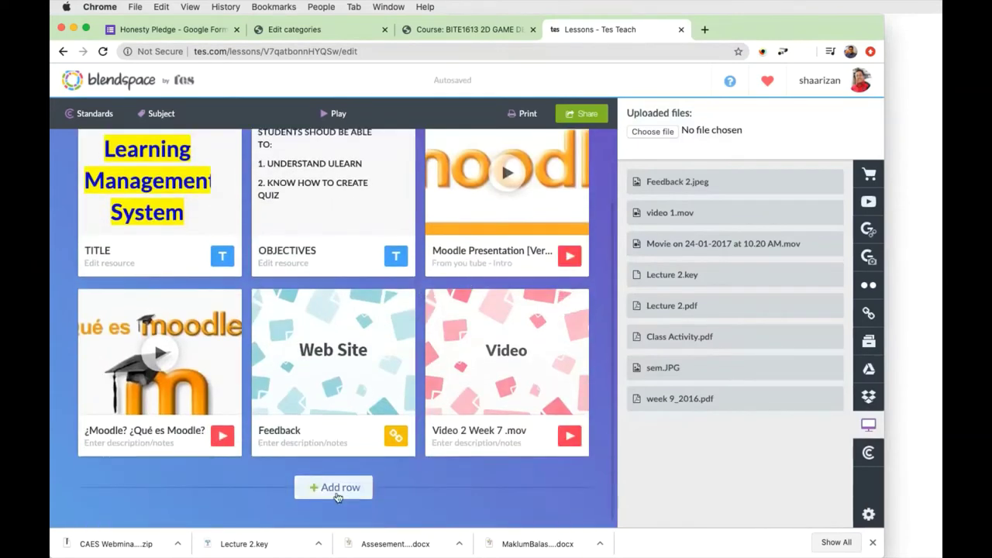
click(337, 489)
scroll(339, 491, down, 3)
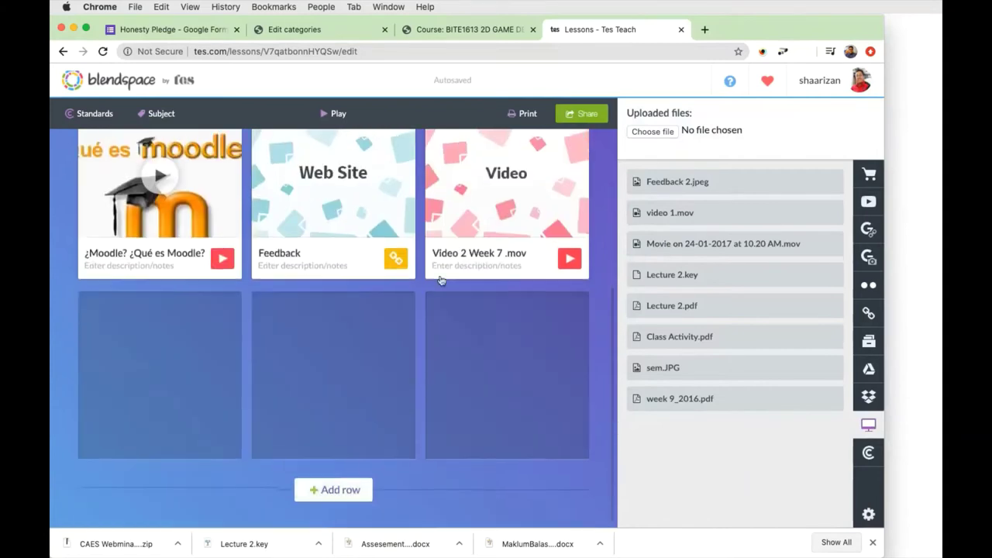
scroll(438, 233, up, 1)
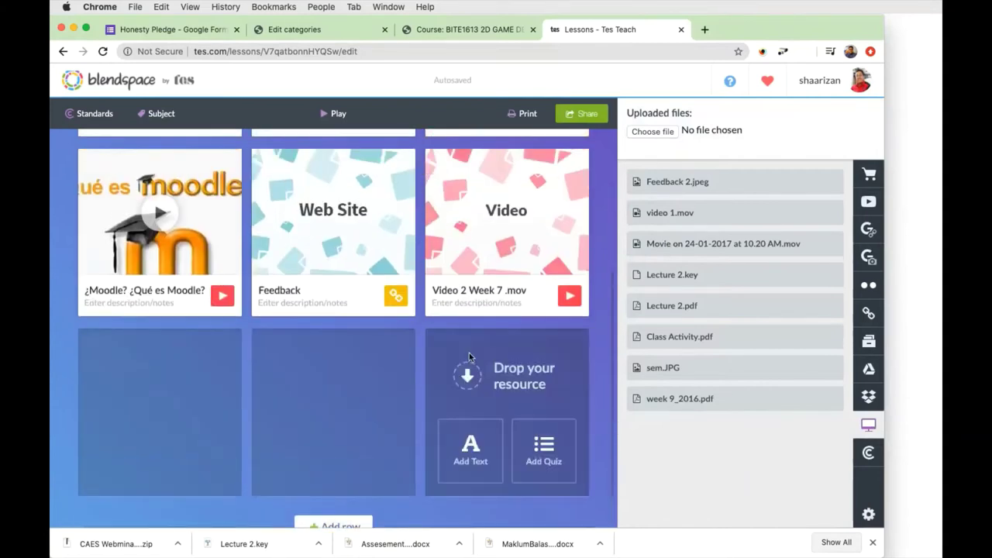
scroll(361, 502, down, 1)
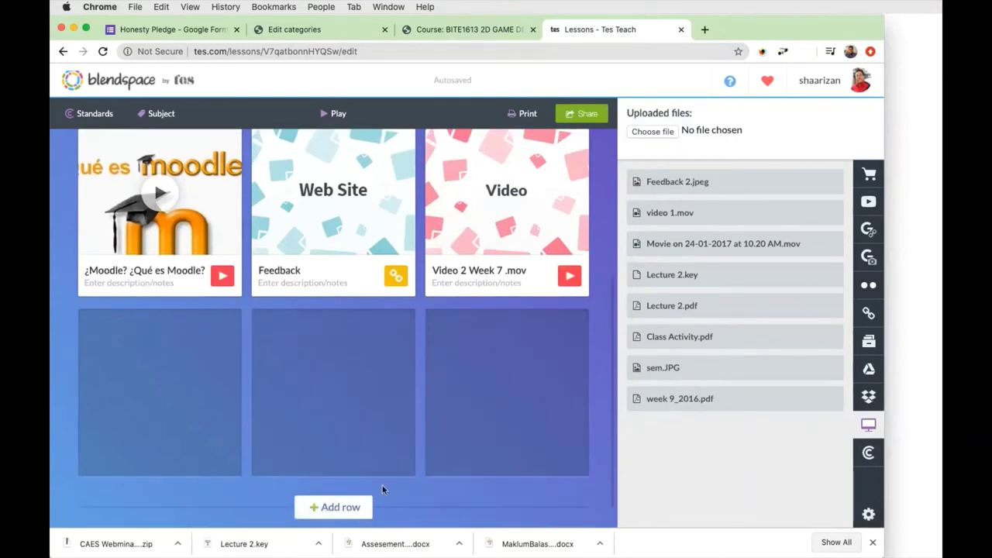
scroll(461, 371, up, 3)
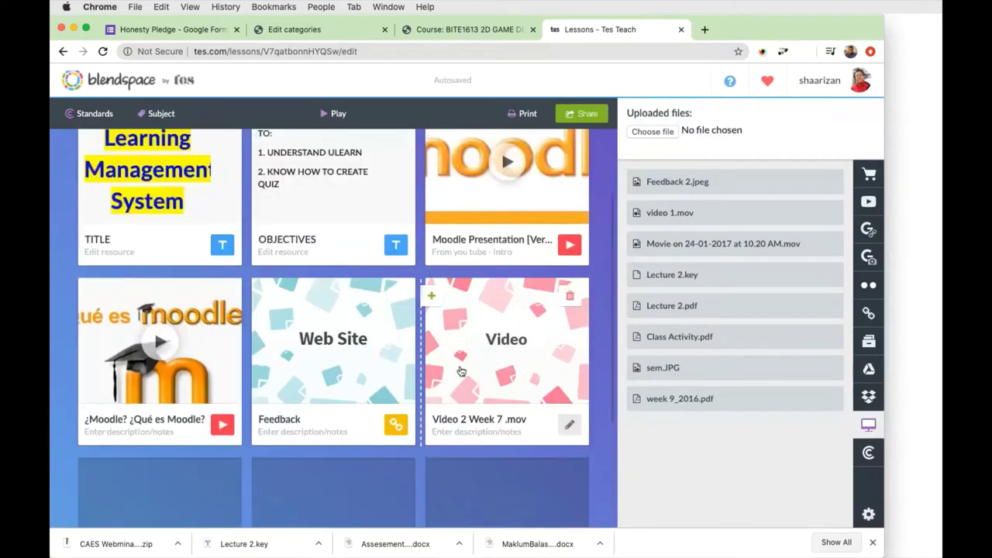
scroll(457, 285, up, 1)
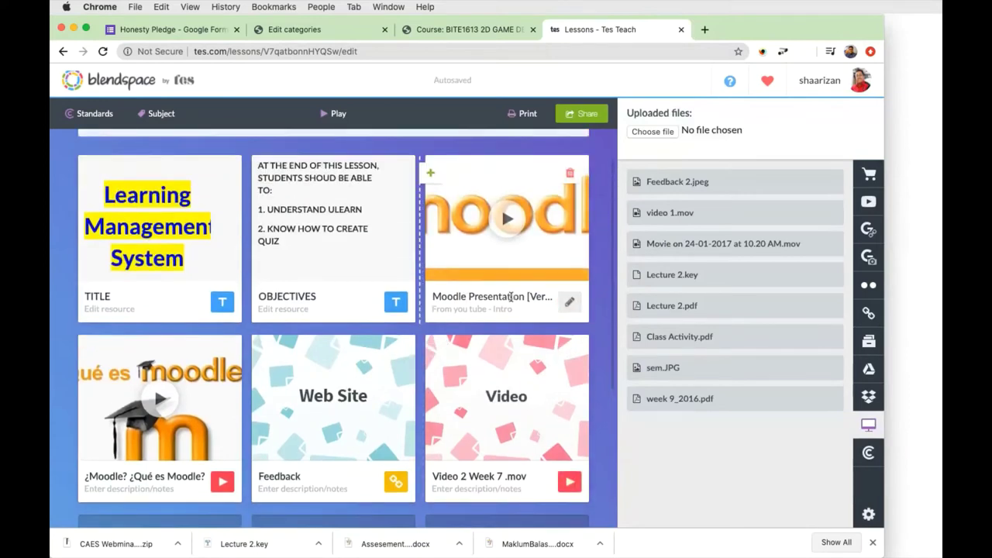
Insert a blank tile in the Video tile's place and begin a quiz on it.
click(432, 355)
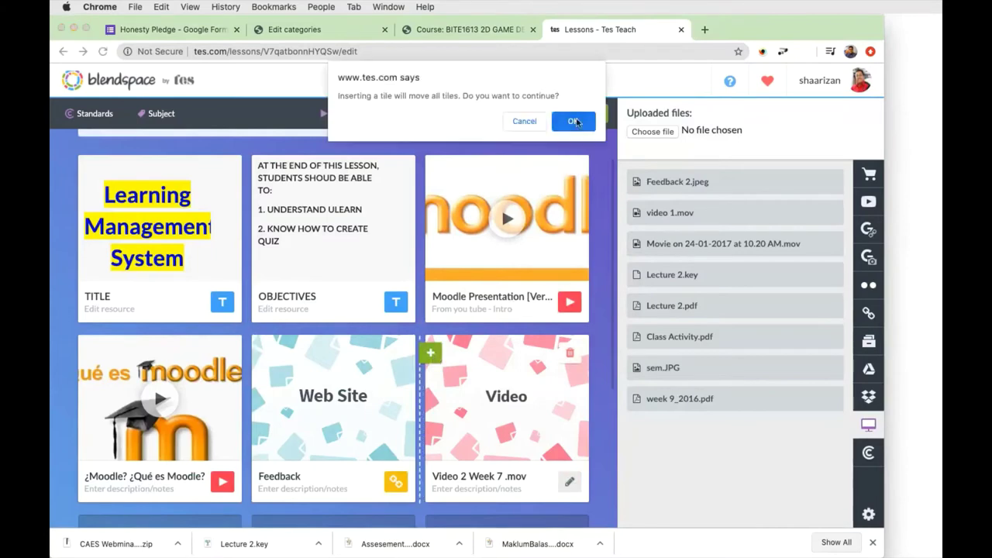
click(573, 122)
scroll(437, 381, down, 1)
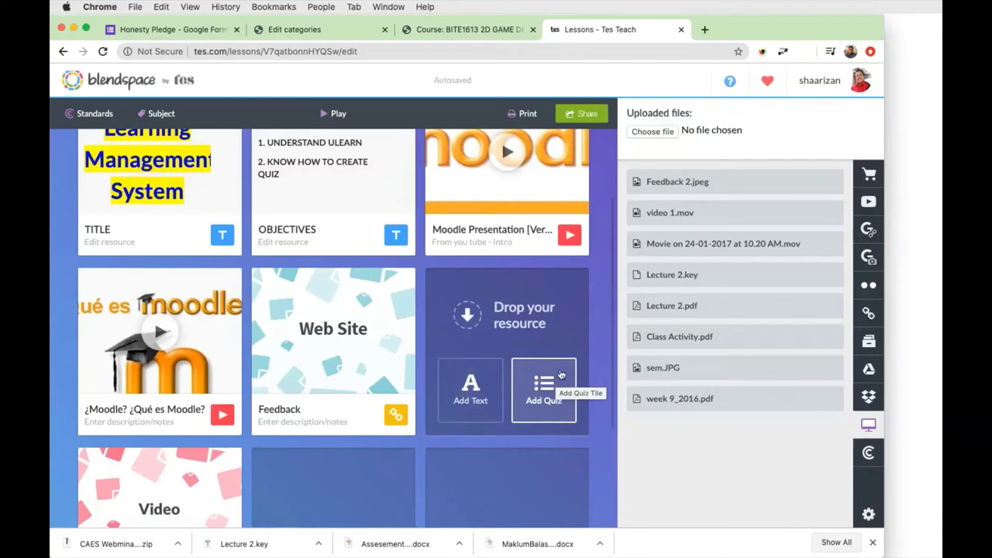
click(561, 375)
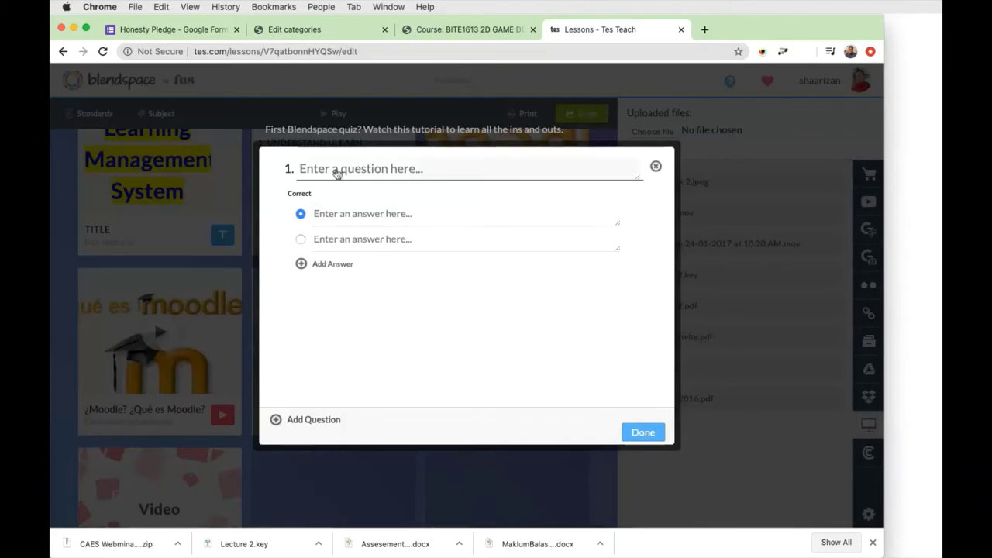
Write quiz question 1 as 'LMS at UTeM is using Moodle?'.
click(405, 180)
text(lms)
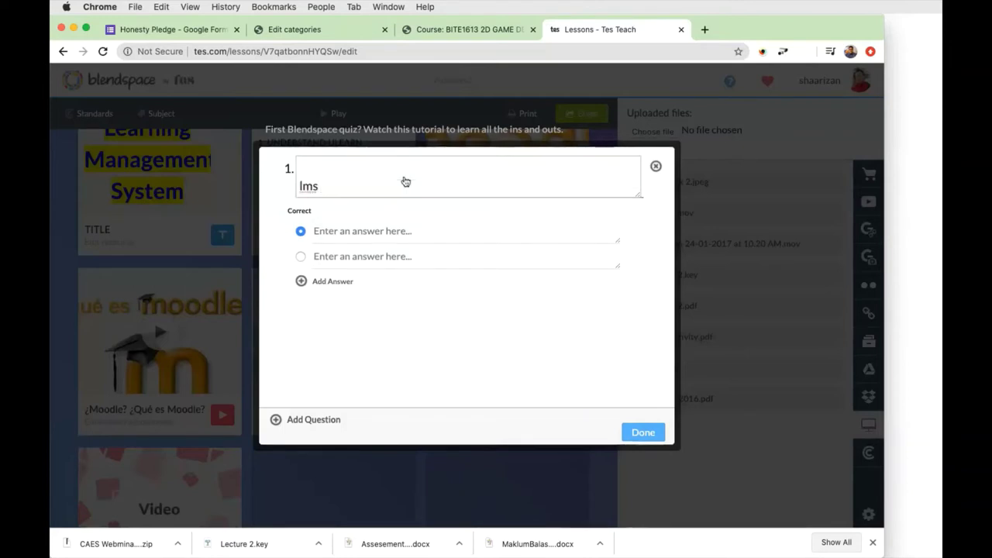
key(BackSpace)
key(BackSpace)
key(BackSpace)
text(LMS)
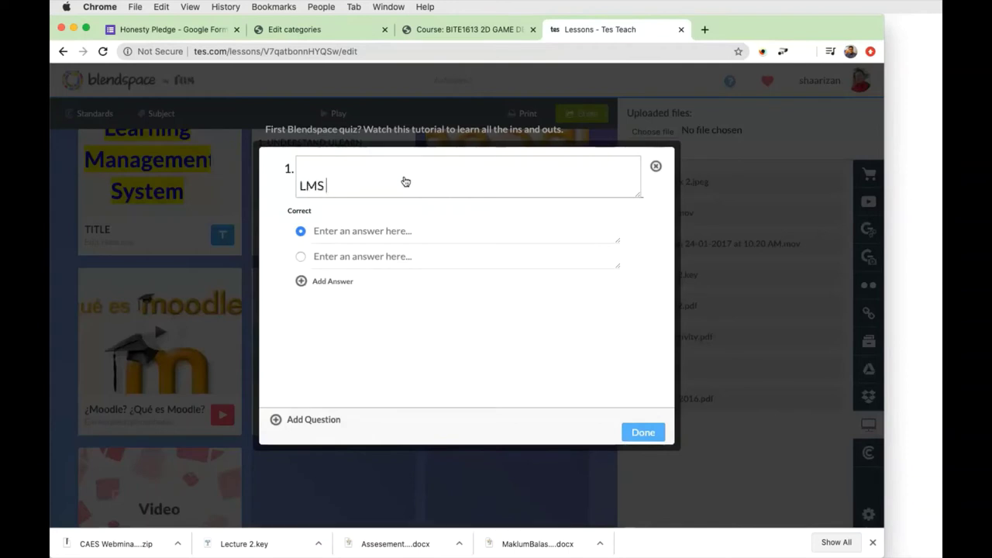
text( in)
key(BackSpace)
key(BackSpace)
key(BackSpace)
text(at )
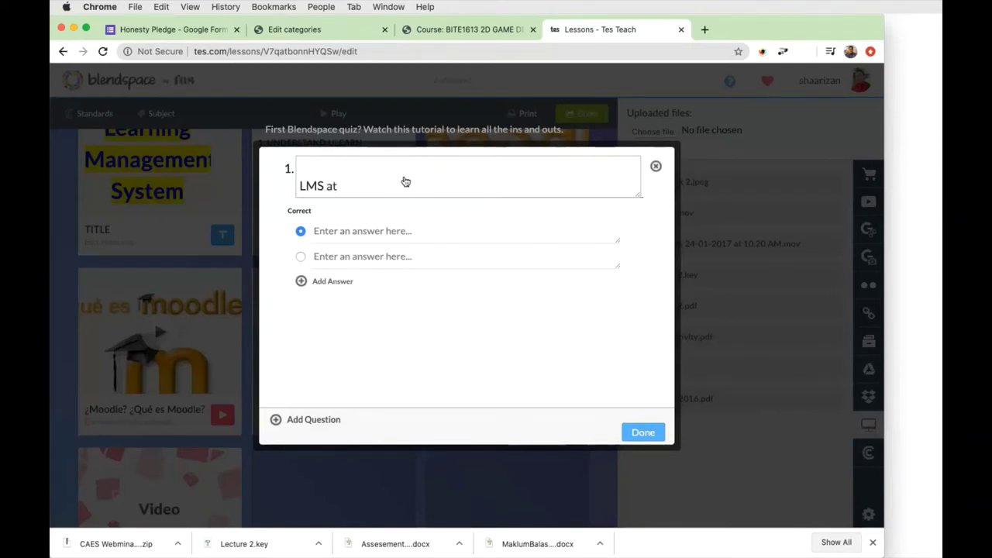
text(UTeM is using)
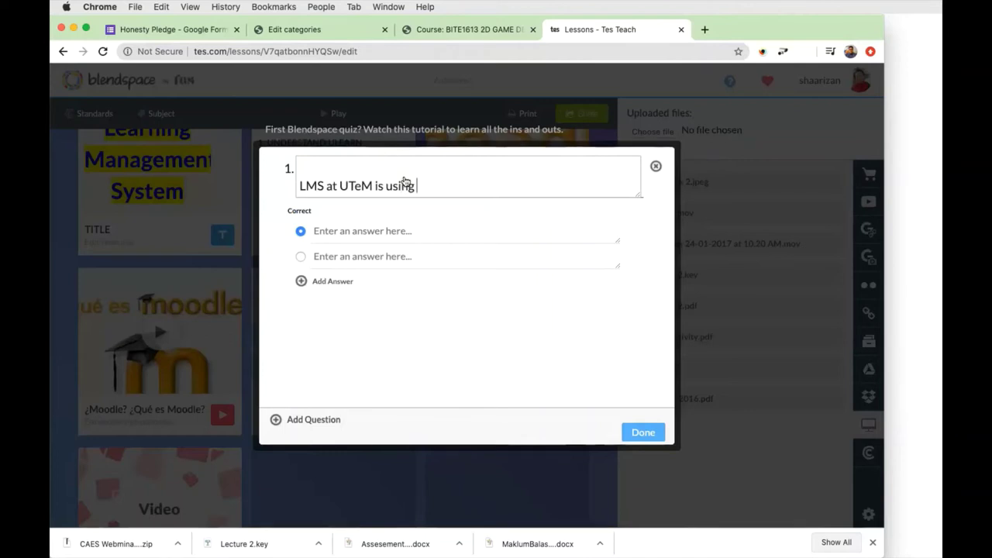
text( Moodle?)
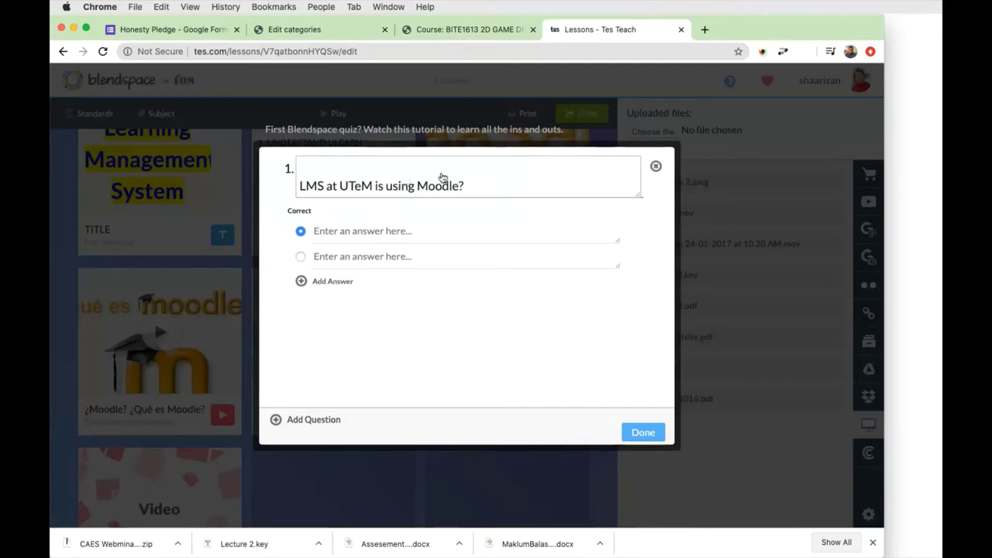
Enter answers True and False, with True marked as the correct one.
click(364, 231)
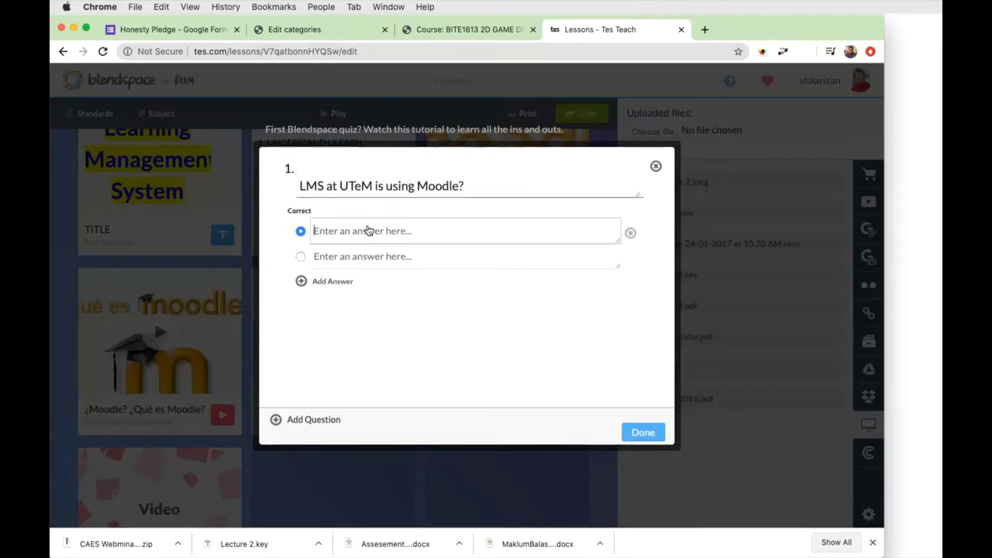
text(True)
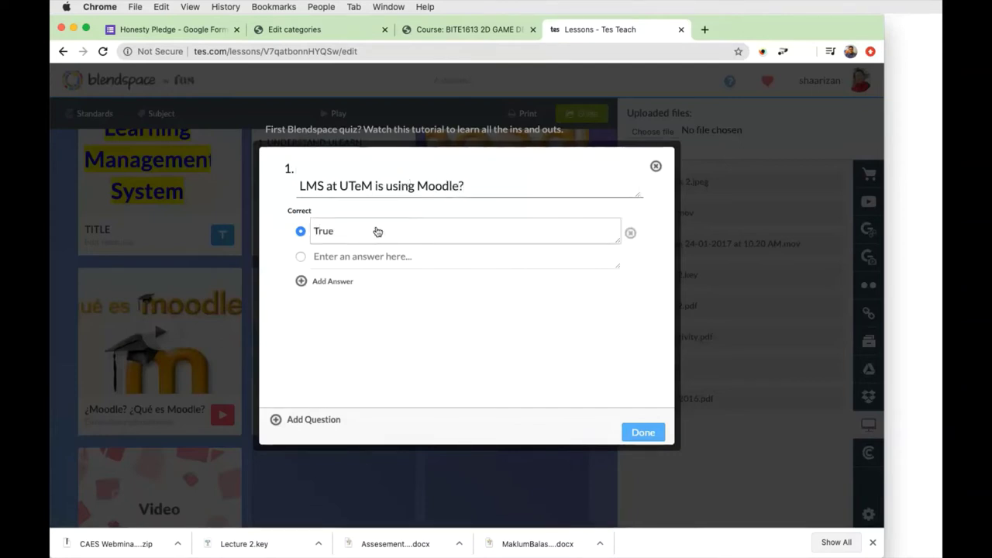
click(351, 255)
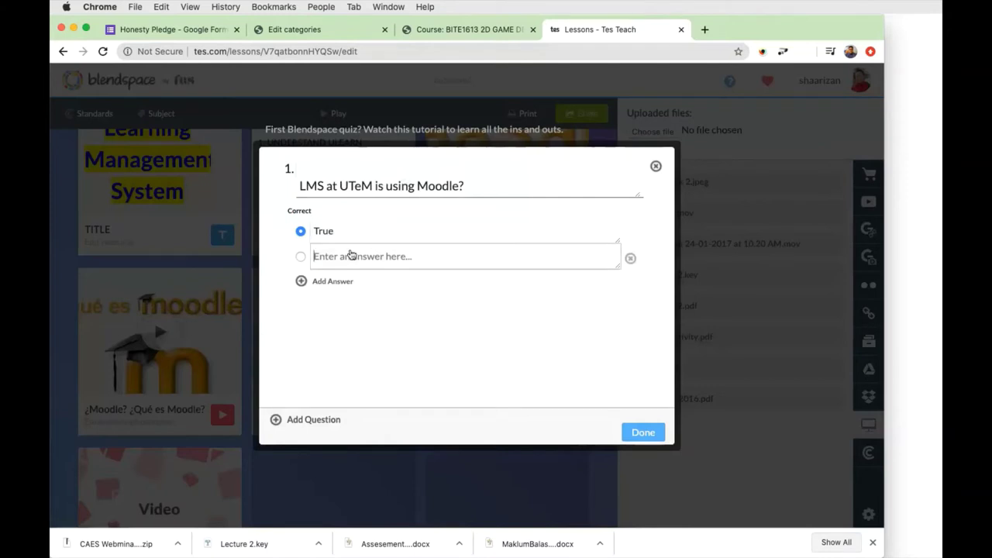
text(False)
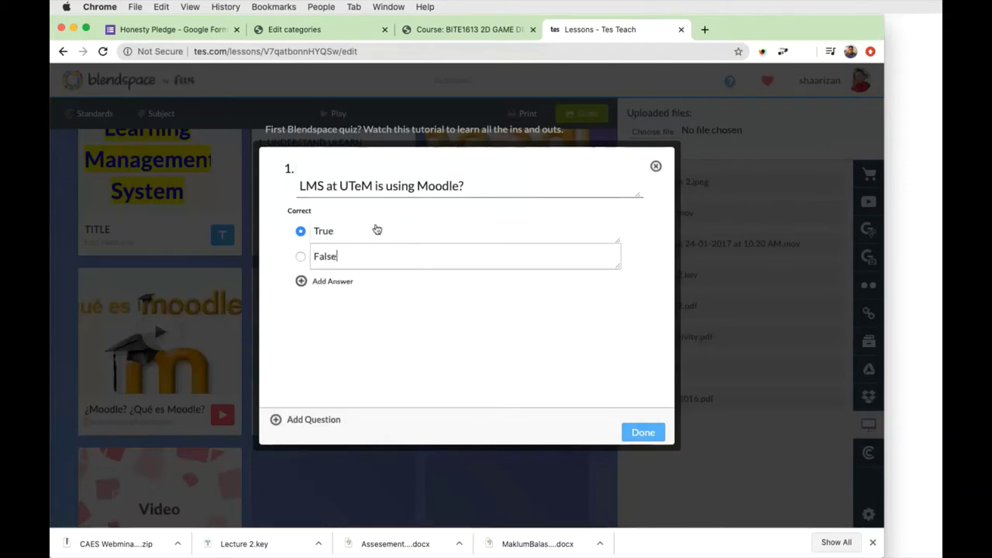
click(300, 257)
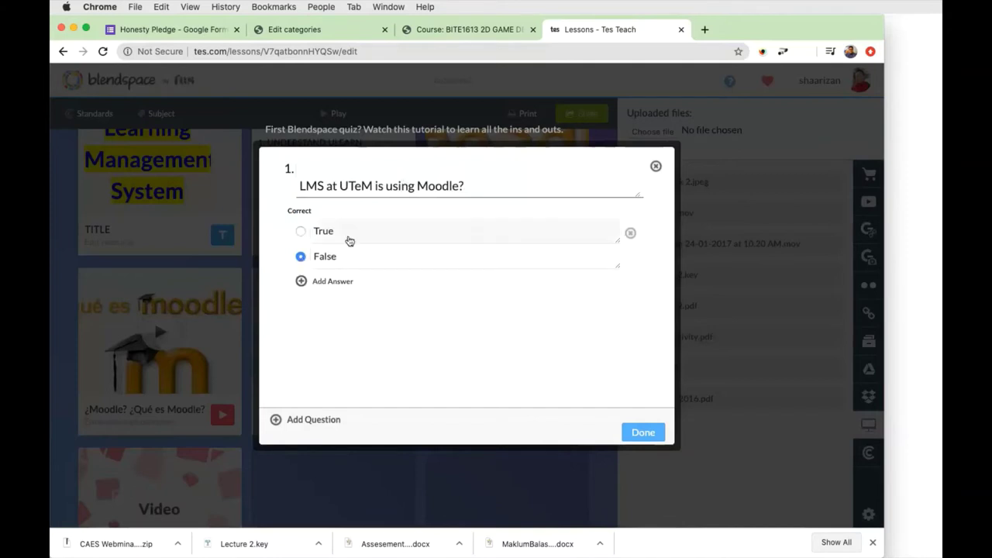
click(300, 230)
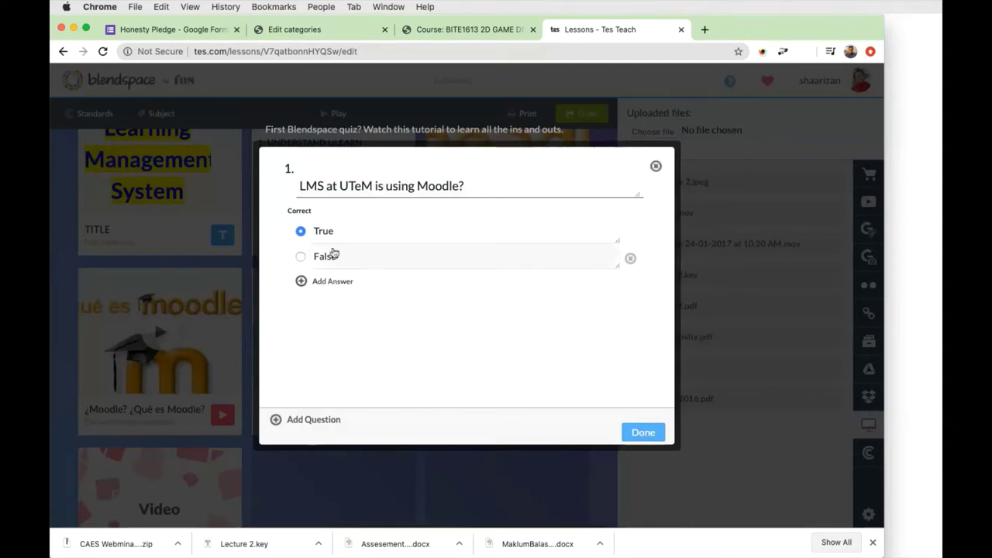
Add quiz question 2 reading 'What is 1+2?'.
click(305, 421)
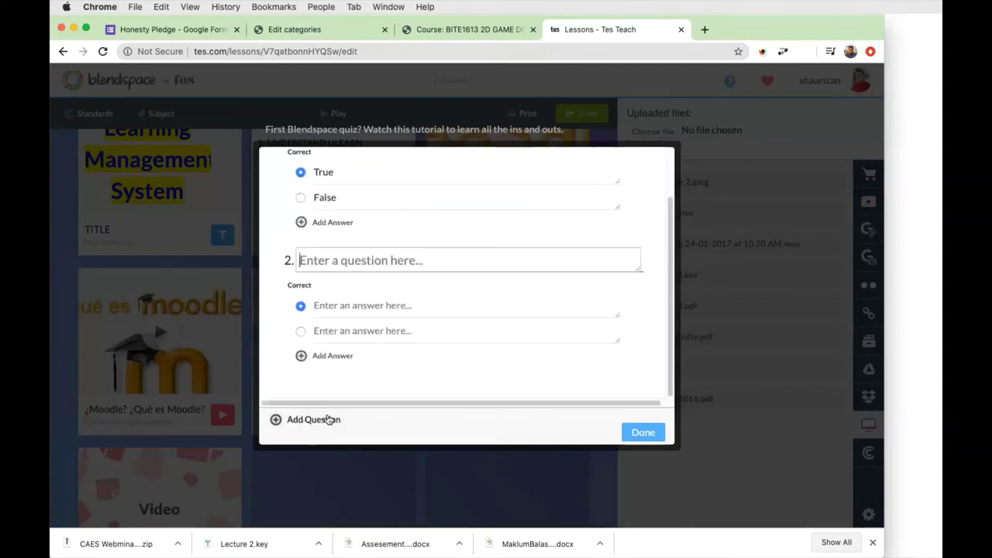
text(W)
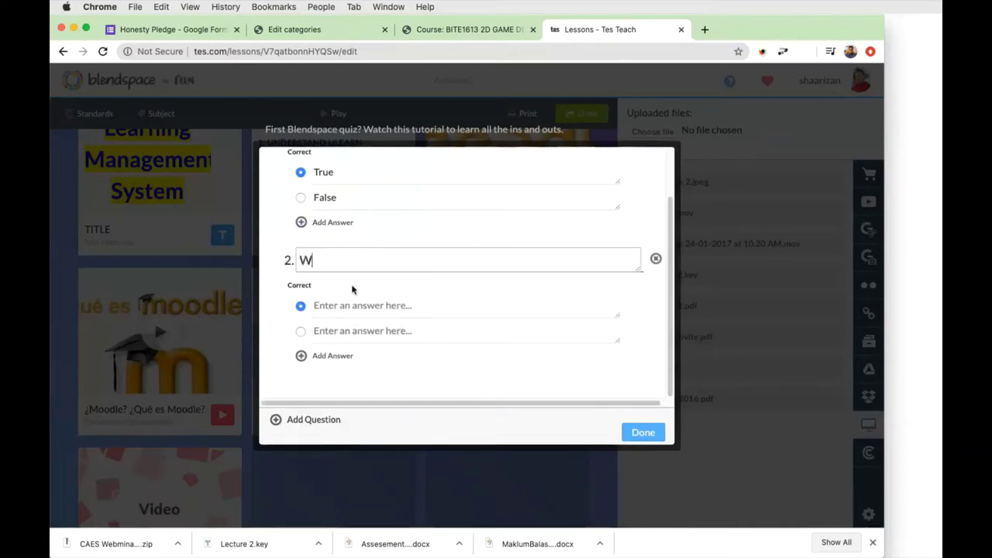
text(hat is )
text(1_2)
key(BackSpace)
key(BackSpace)
text(=)
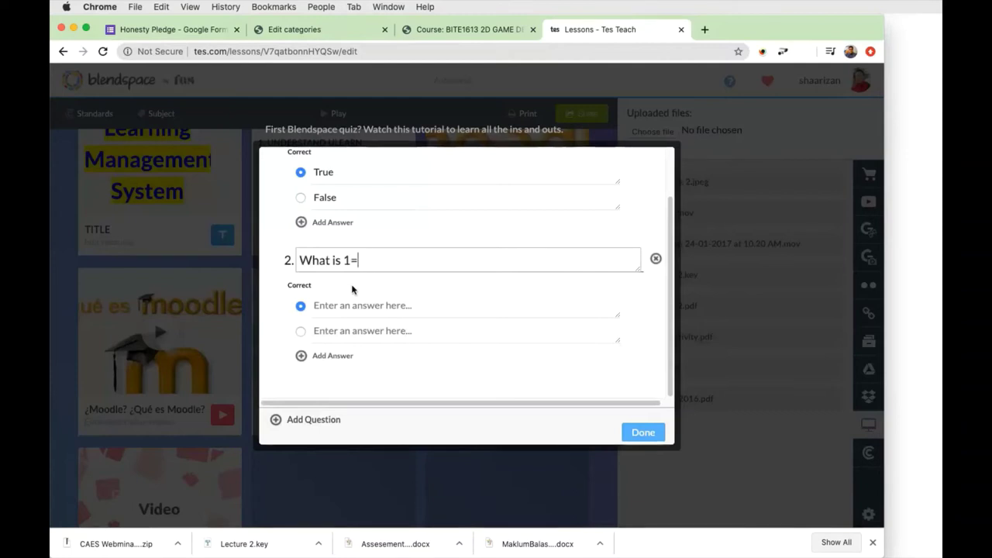
text(2)
key(BackSpace)
key(BackSpace)
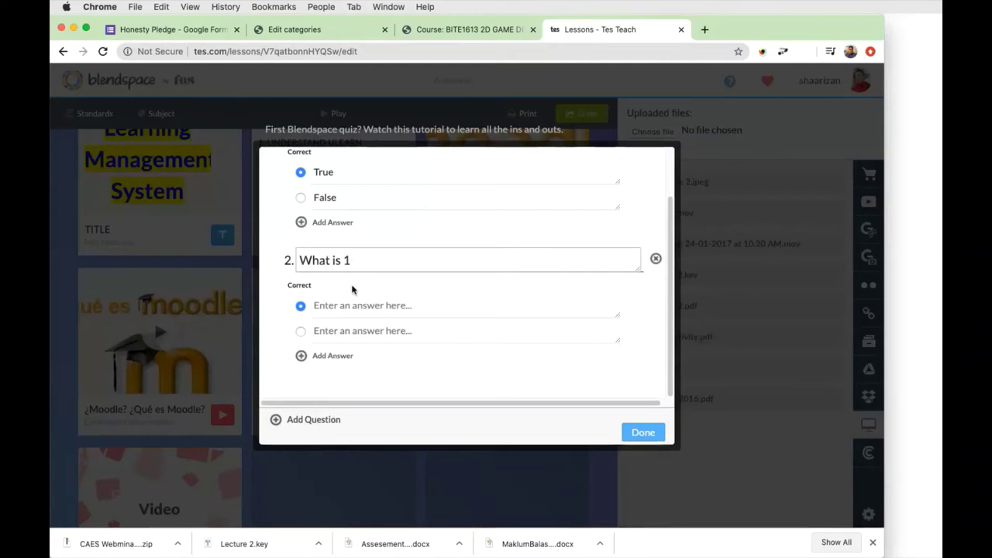
text(+2?)
Give question 2 answers 1, 2, 3 and 4, mark 3 correct, and finish the quiz.
click(347, 307)
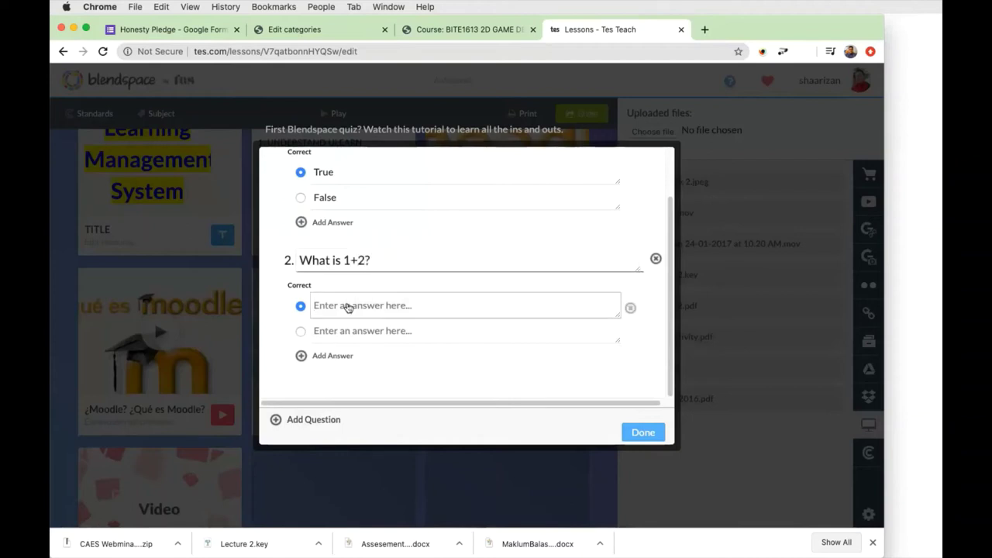
text(1)
click(338, 332)
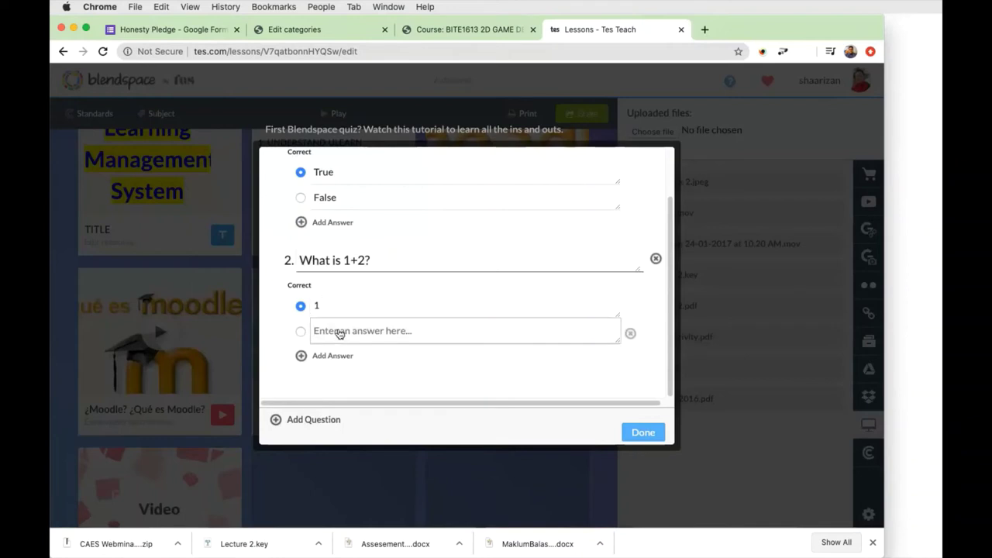
text(2)
click(335, 356)
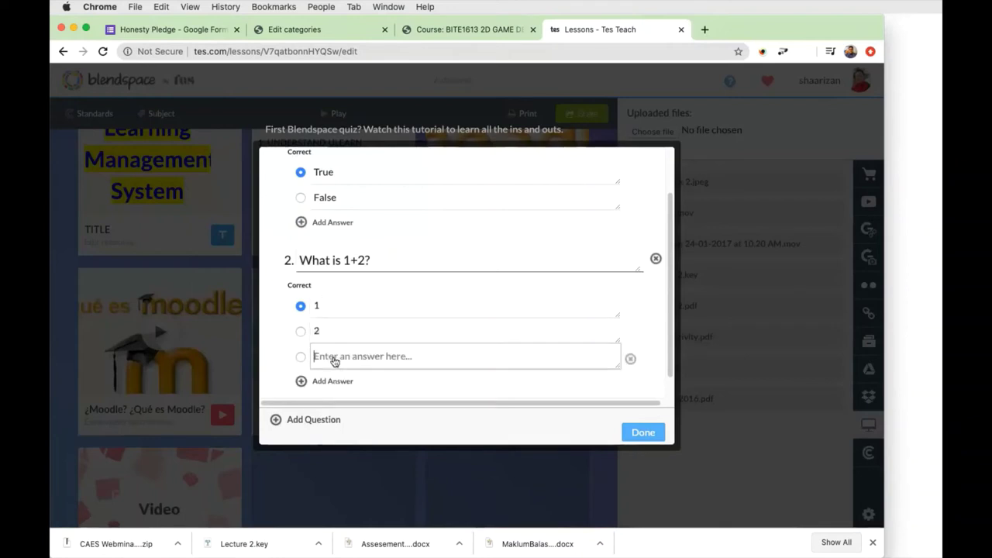
text(3)
click(329, 380)
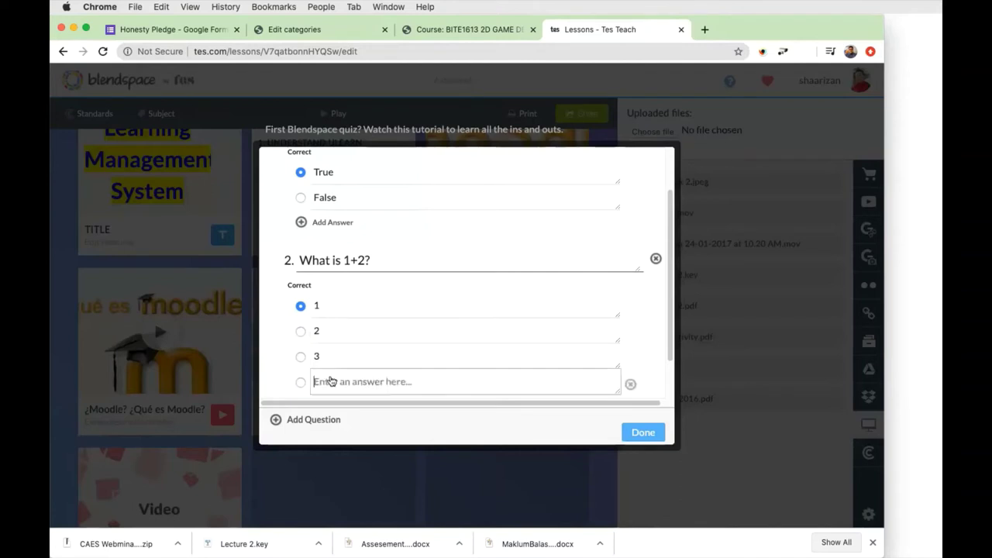
text(4)
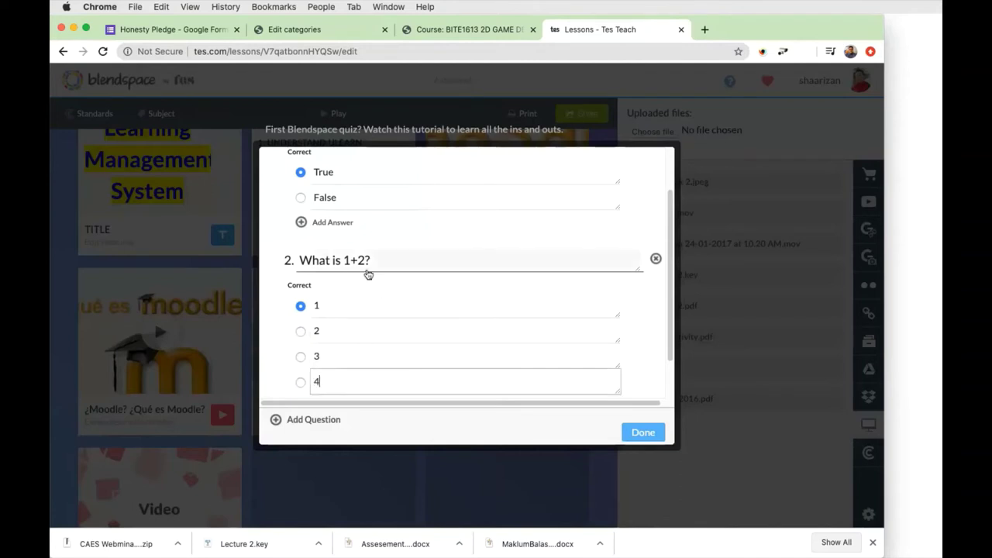
click(301, 355)
scroll(421, 325, down, 2)
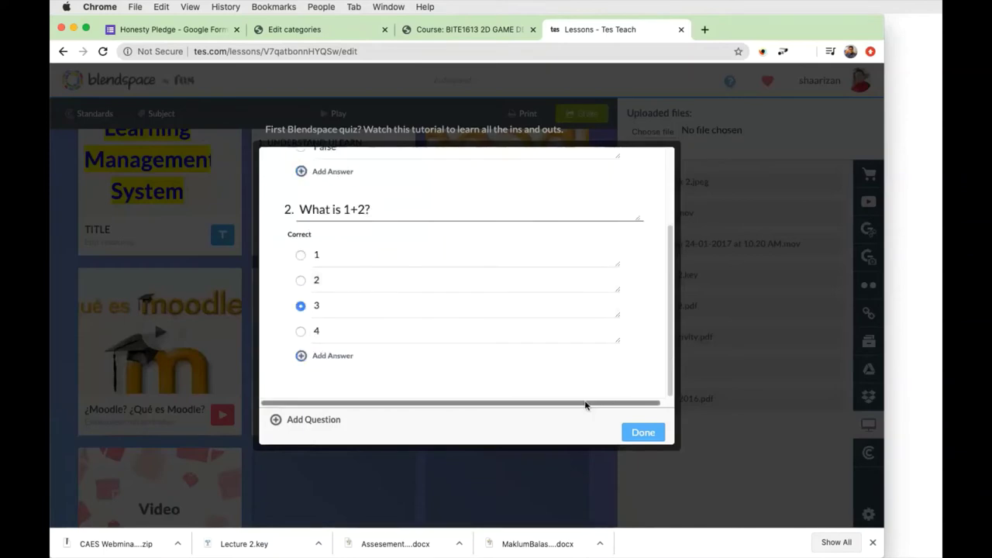
click(629, 431)
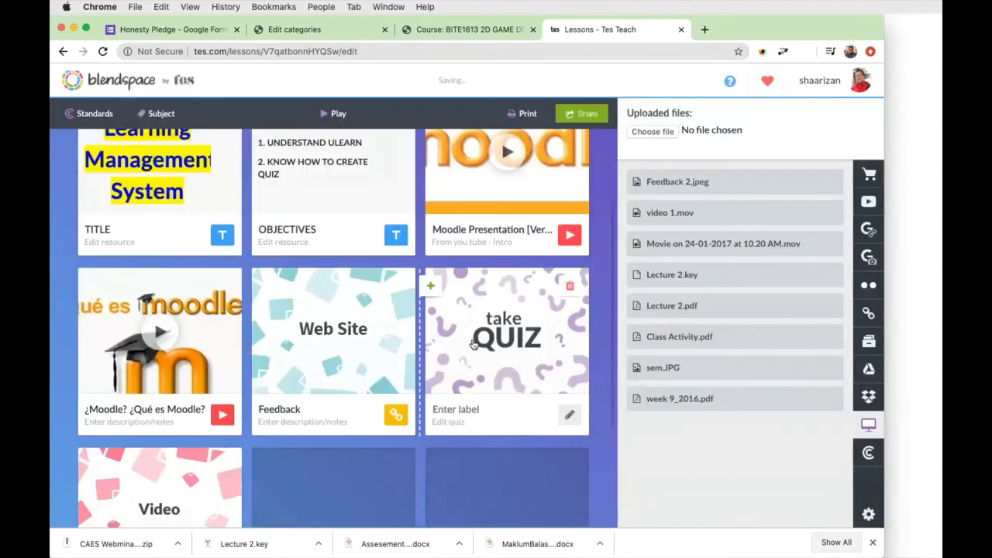
Label the quiz tile 'Ckeck understanding'.
click(479, 408)
text(Ckeck understa)
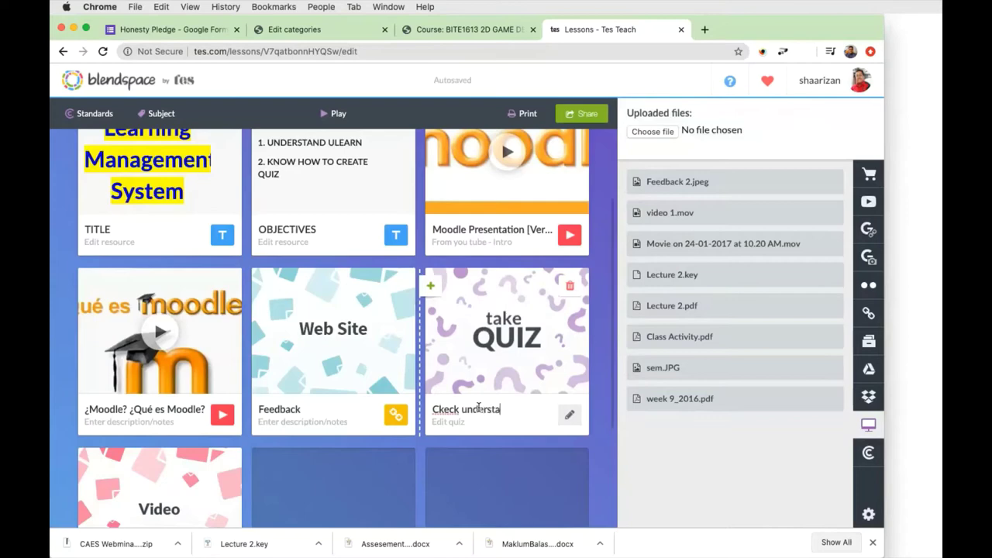
text(nding)
key(Return)
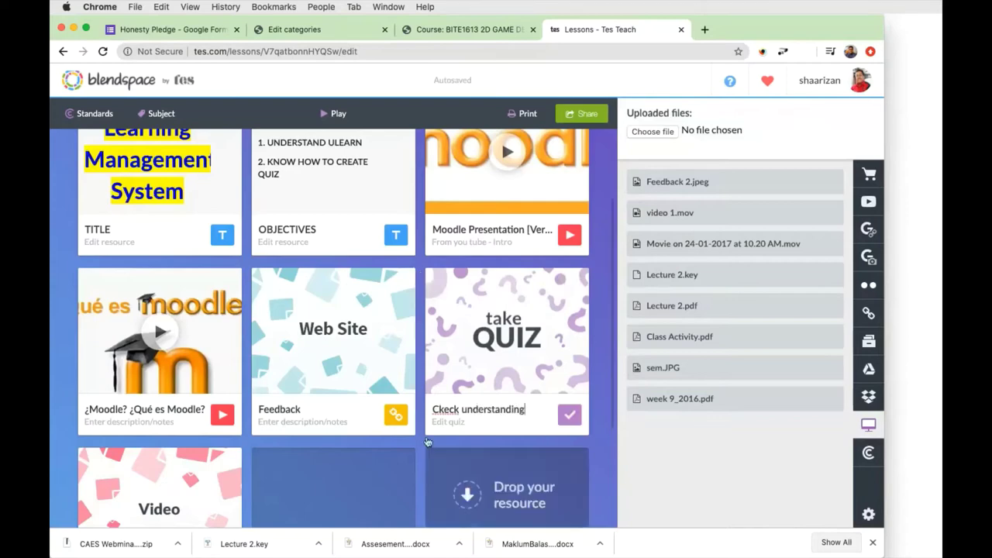
Insert an empty tile ahead of the quiz tile, shifting the quiz and Video tiles along.
scroll(405, 435, down, 5)
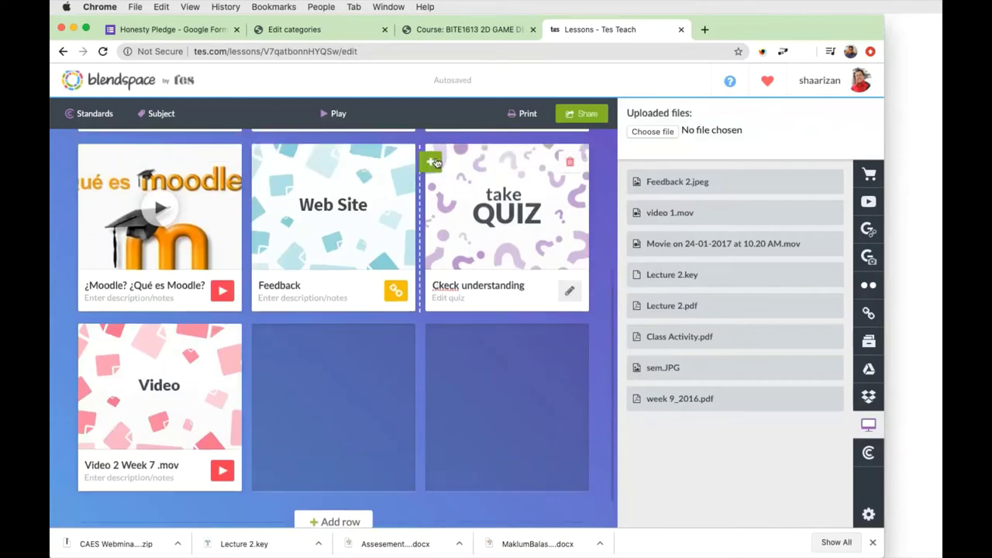
click(431, 162)
click(565, 121)
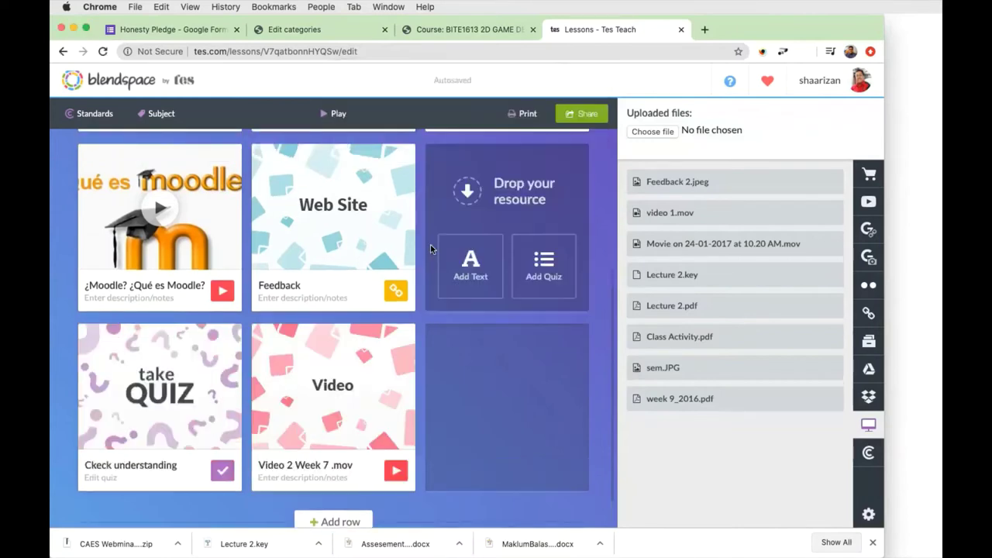
mouse_move(496, 277)
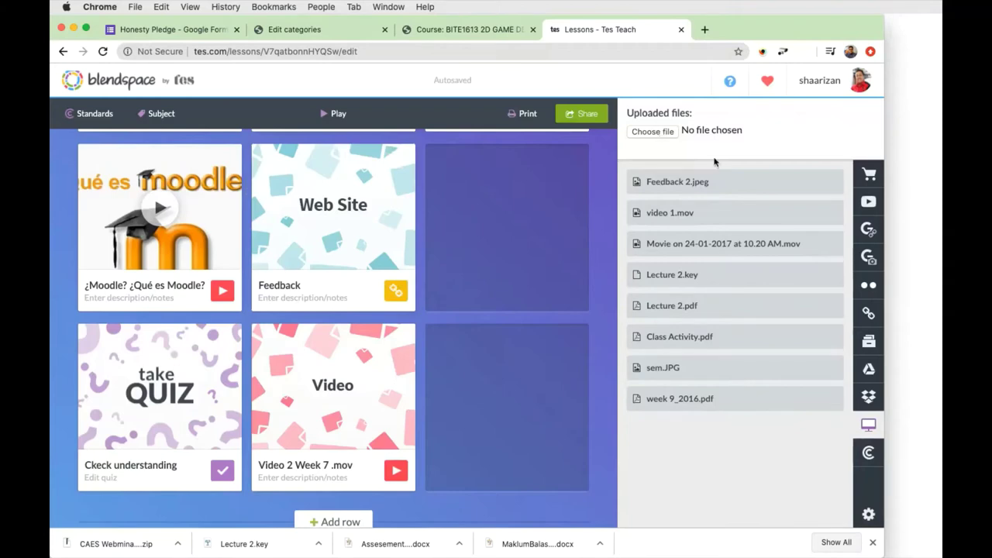
Upload Feedback 2.jpeg from the CAES Webinar folder on the Desktop.
click(670, 137)
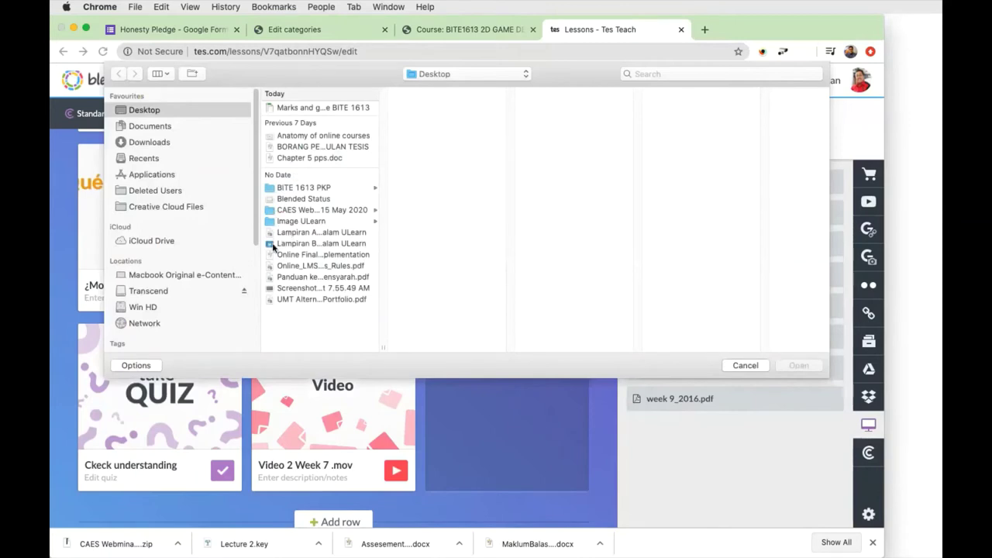
click(273, 221)
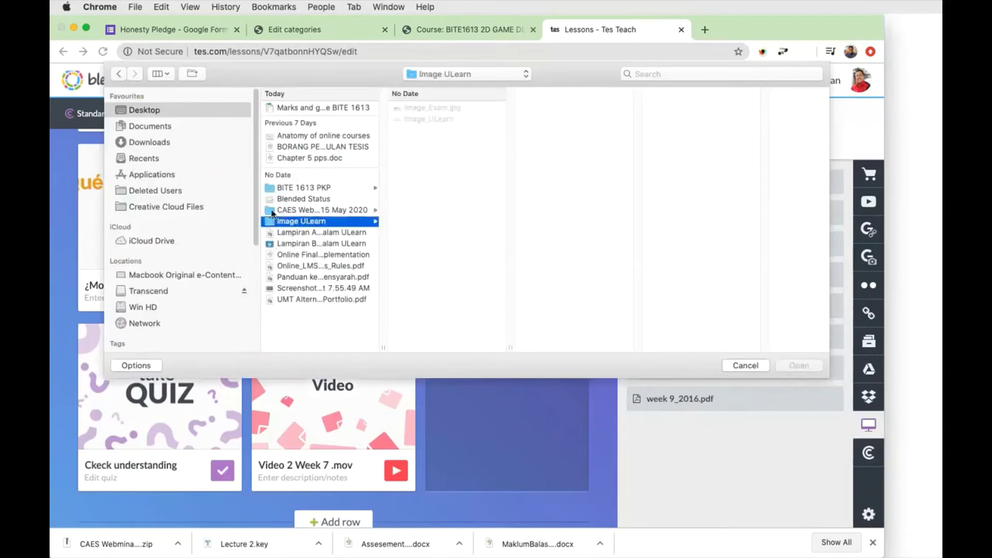
click(273, 210)
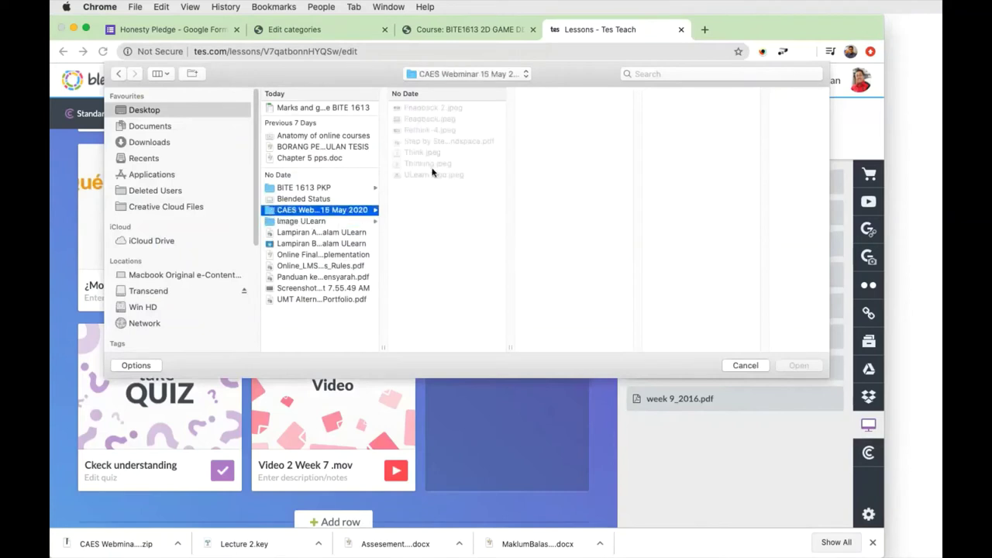
click(428, 109)
click(806, 370)
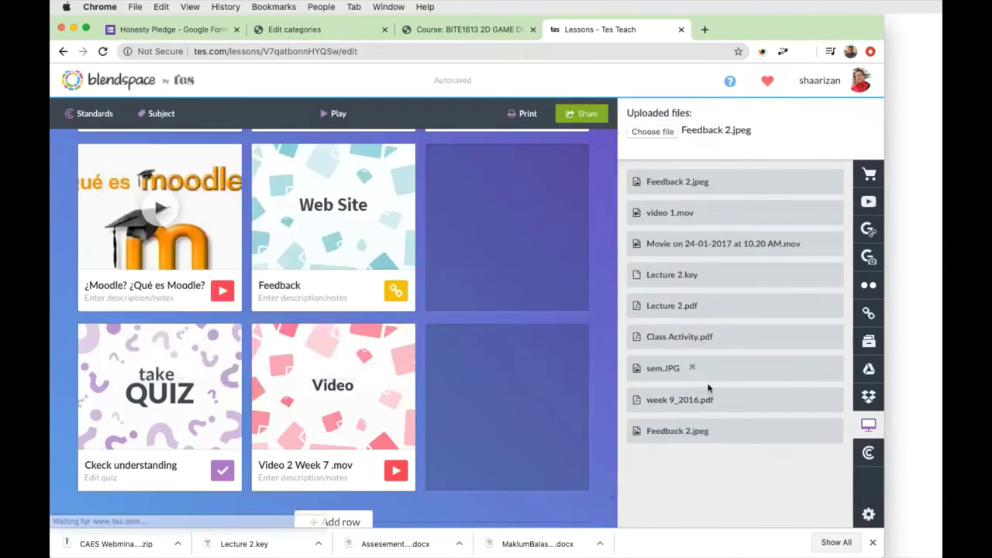
Drop Feedback 2.jpeg into the empty tile and describe it as 'Give feedback based on video 2'.
drag(679, 428, 519, 221)
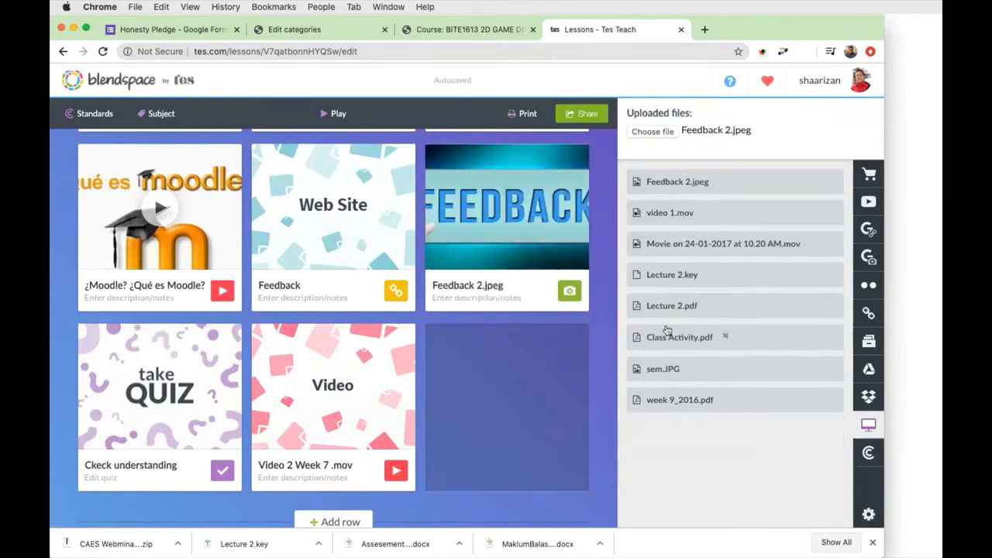
click(571, 292)
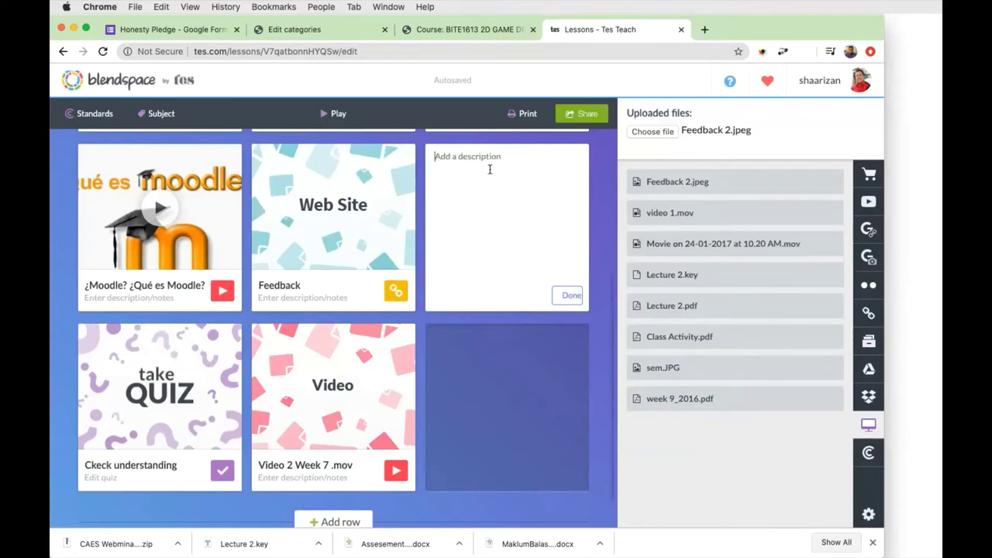
text(Give feedback based on video 2)
click(572, 294)
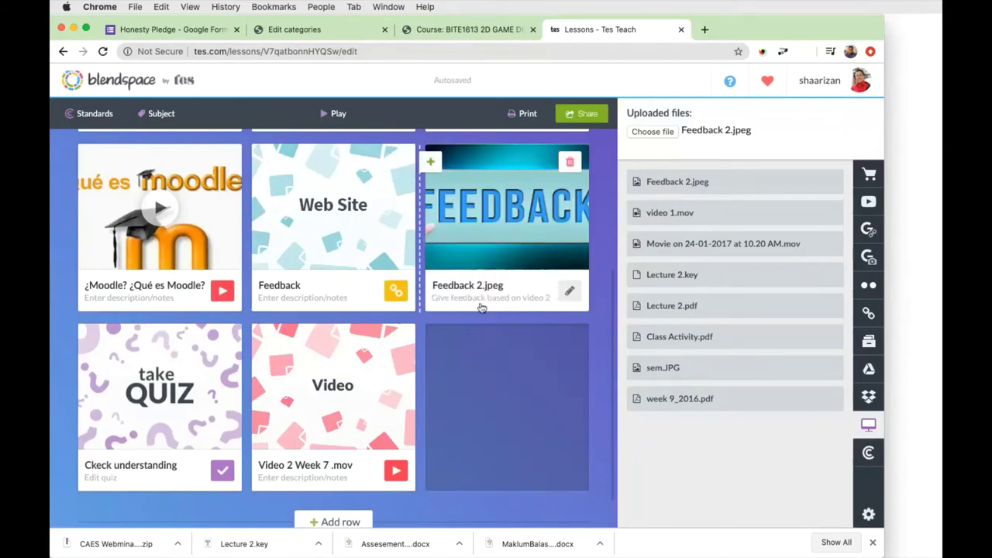
scroll(514, 316, up, 3)
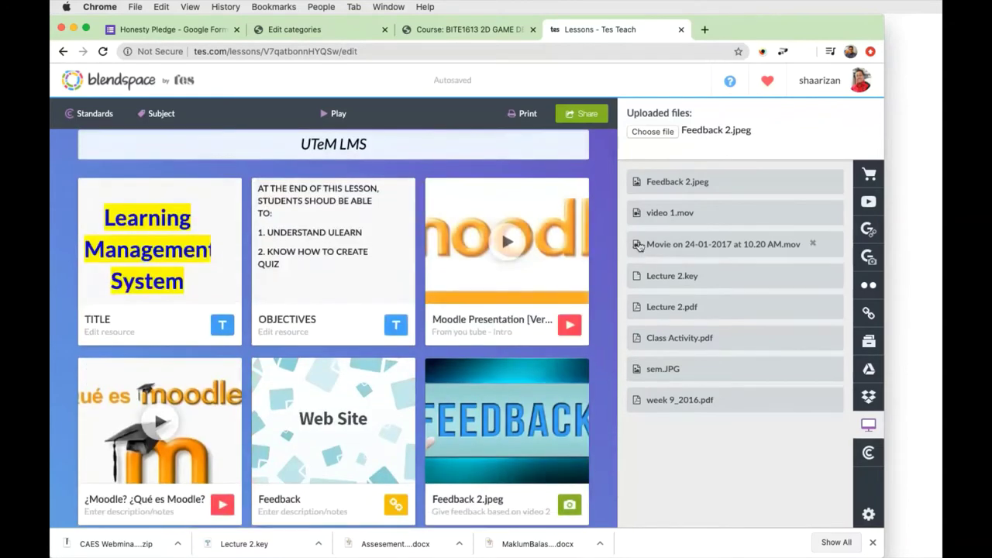
Insert an empty tile before the Feedback 2.jpeg tile, shifting the later tiles one place on.
scroll(491, 366, down, 3)
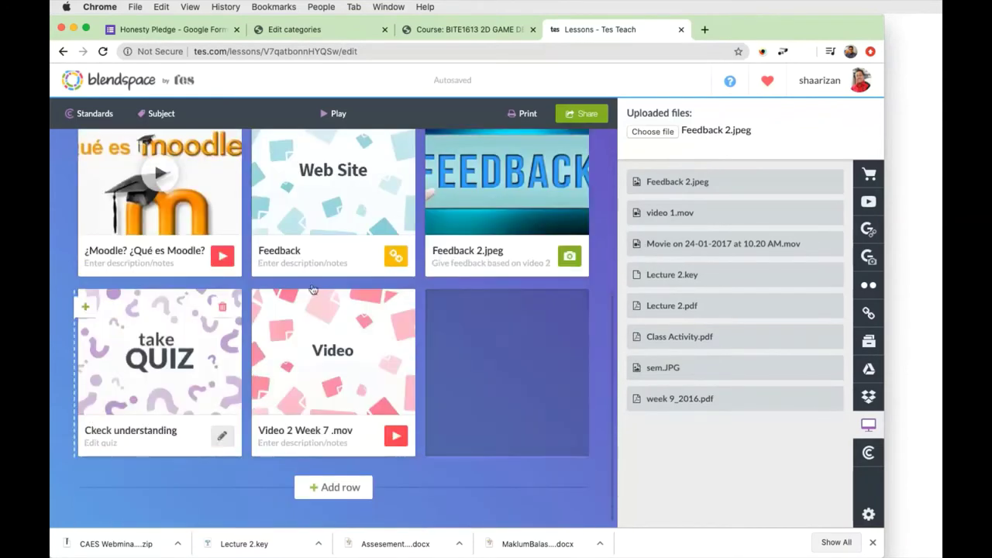
scroll(343, 268, up, 3)
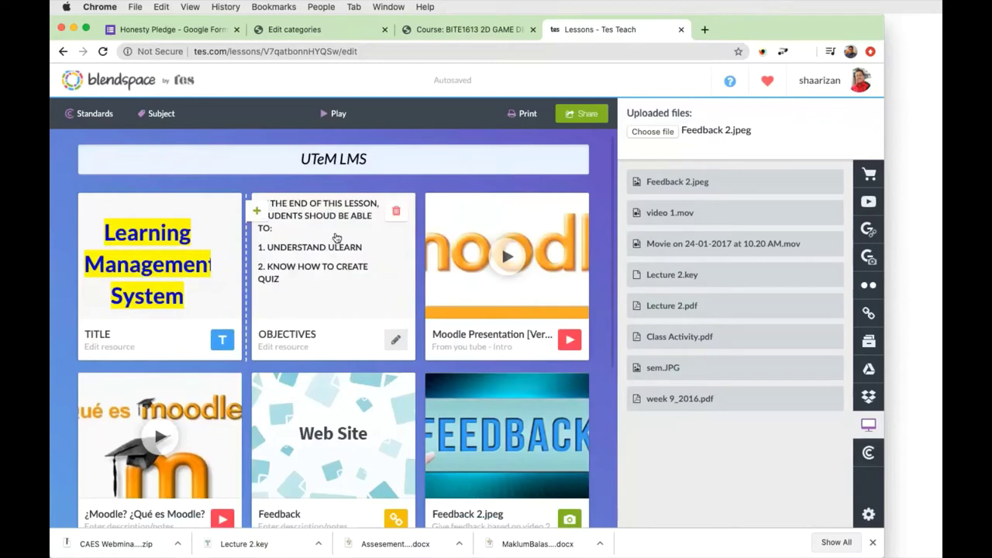
scroll(336, 237, down, 1)
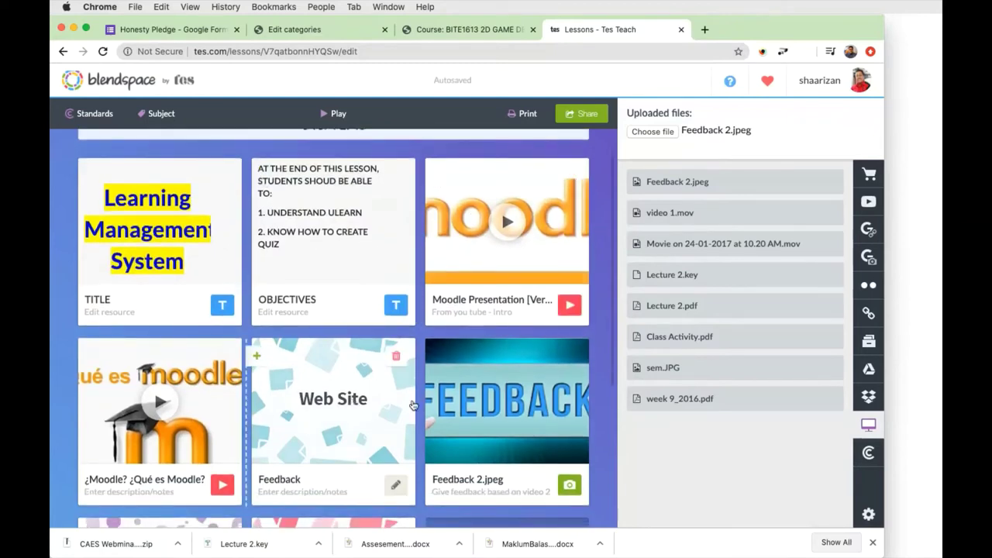
scroll(418, 394, down, 5)
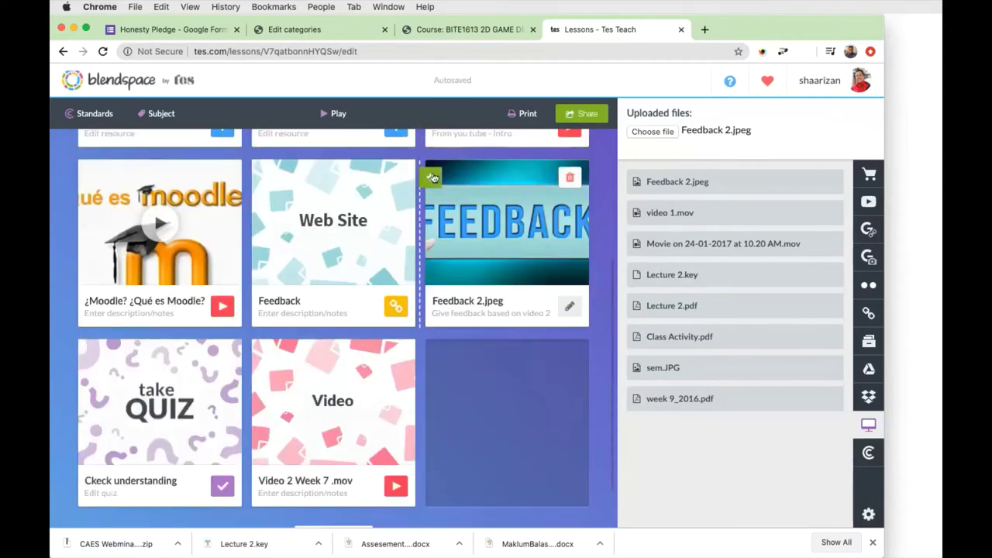
click(431, 178)
click(572, 119)
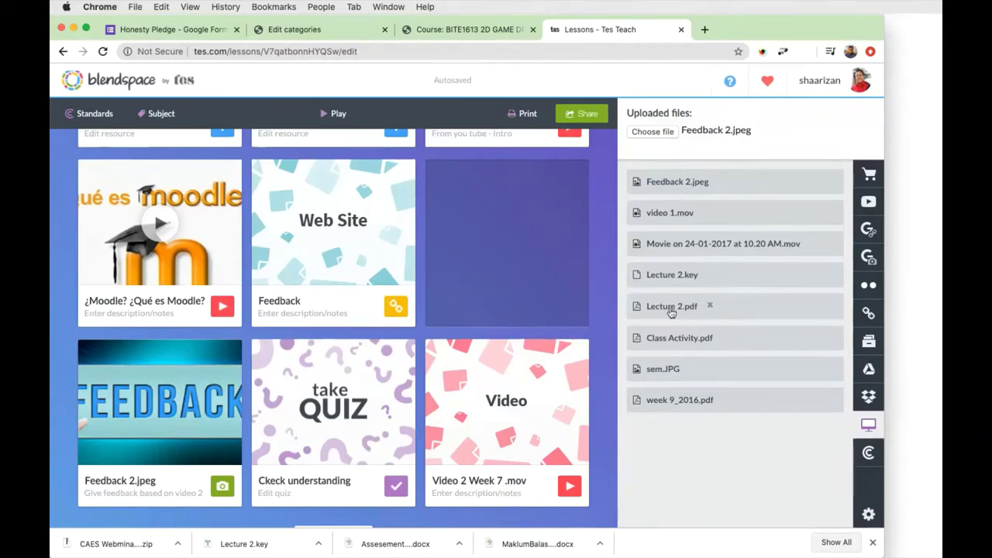
Place Lecture 2.pdf in the last second-row slot before Feedback 2.jpeg, then review the lesson page.
drag(664, 312, 501, 257)
scroll(535, 293, up, 3)
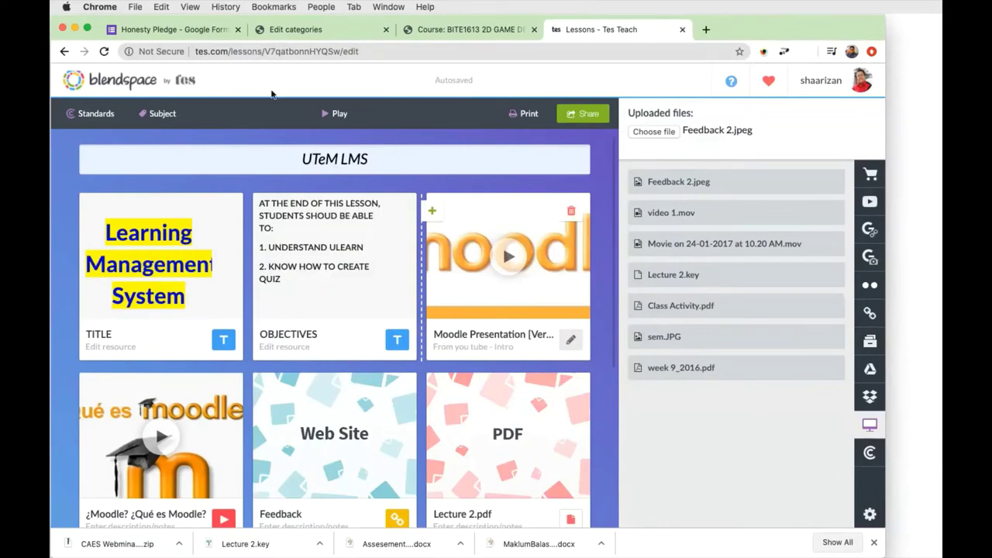
click(363, 51)
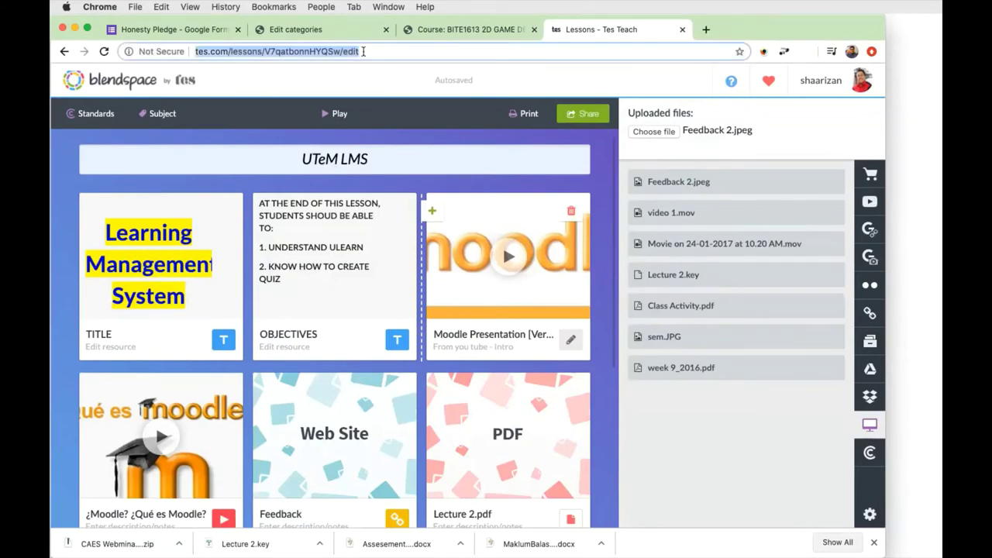
click(357, 127)
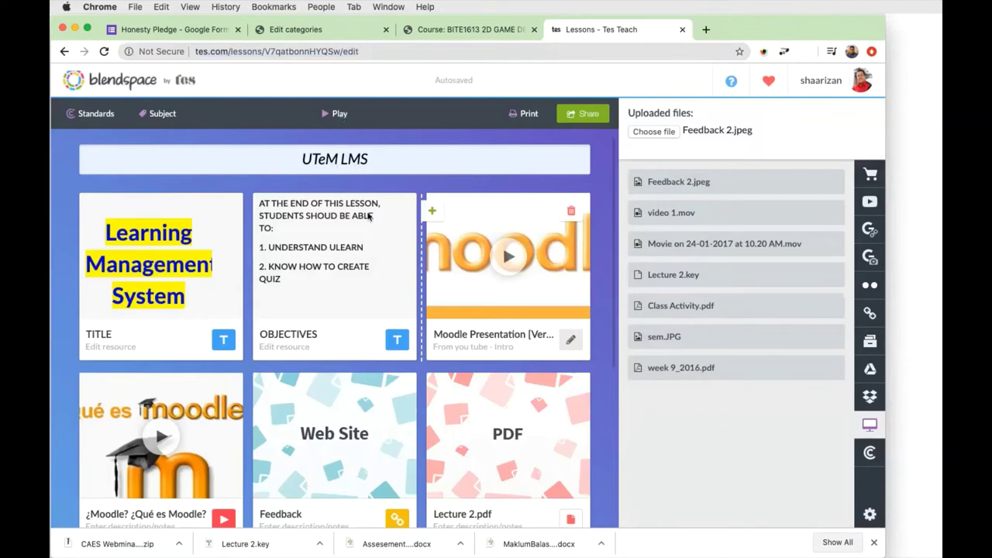
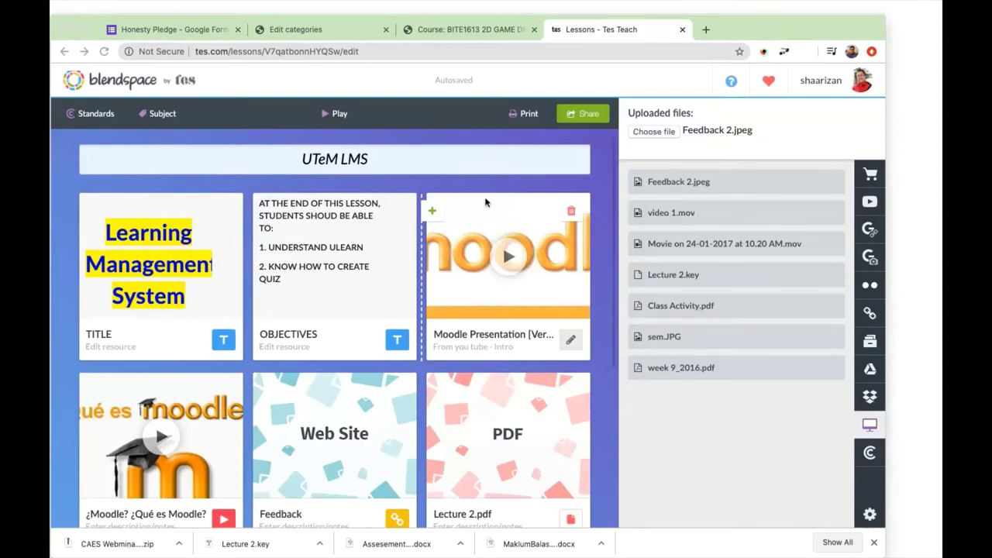
Return to the BITE1613 course page and scroll to the WEEK 09: Lecture section.
click(462, 31)
scroll(723, 155, up, 5)
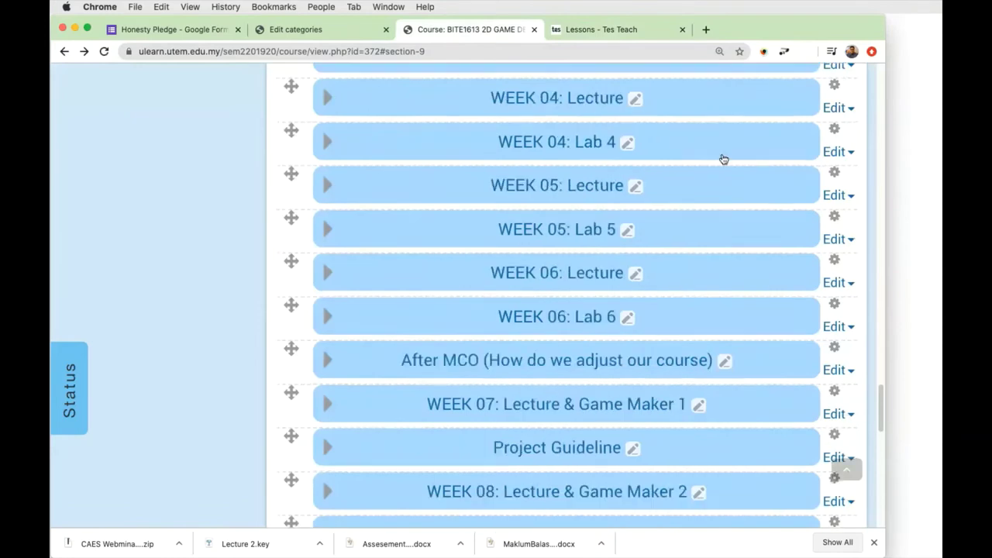
scroll(708, 155, up, 10)
drag(750, 22, 761, 44)
scroll(644, 246, up, 2)
scroll(644, 246, up, 8)
scroll(642, 241, down, 10)
scroll(641, 233, up, 15)
scroll(640, 233, down, 6)
scroll(639, 235, down, 15)
scroll(638, 232, up, 4)
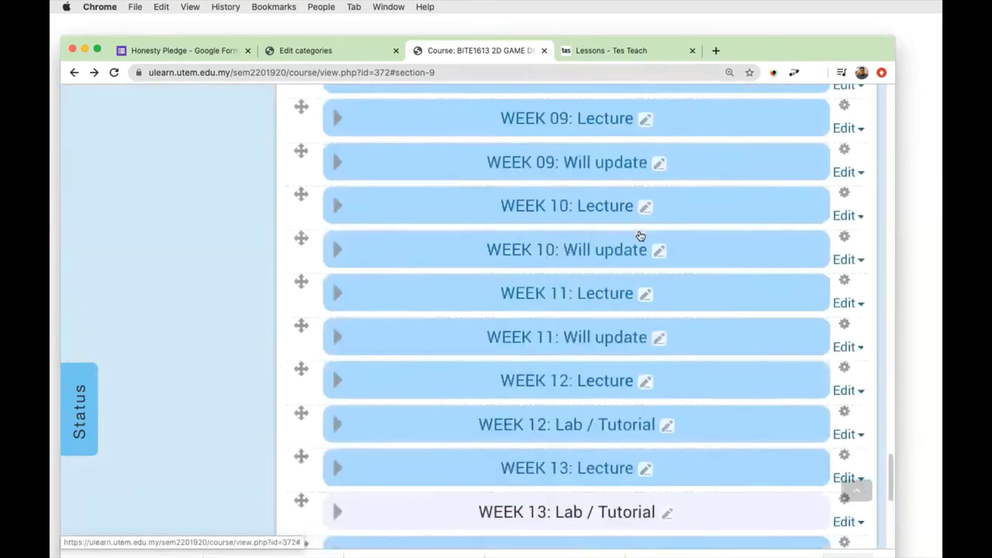
scroll(594, 171, up, 1)
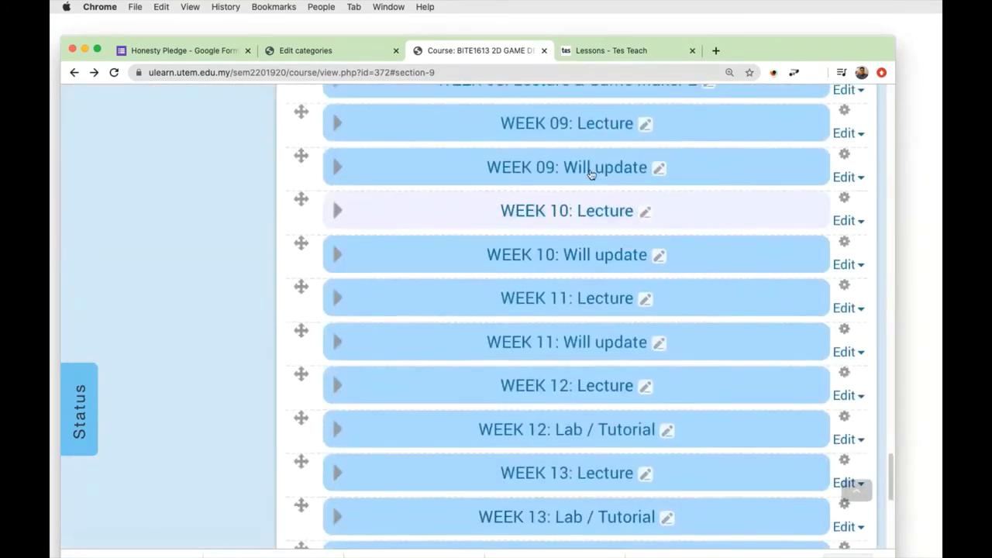
Expand WEEK 09: Lecture to show its Learning Outcome label and Definition heading.
click(338, 125)
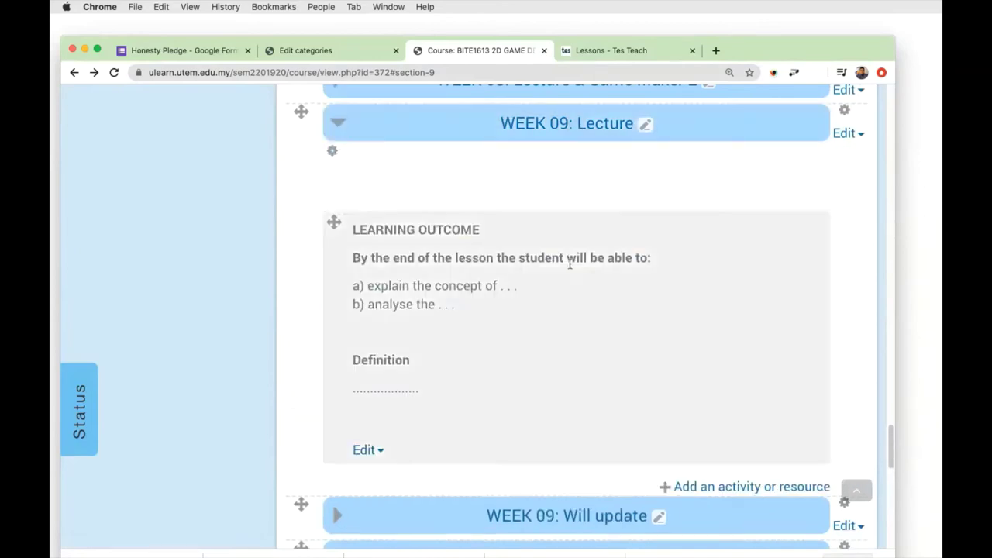
scroll(594, 275, up, 20)
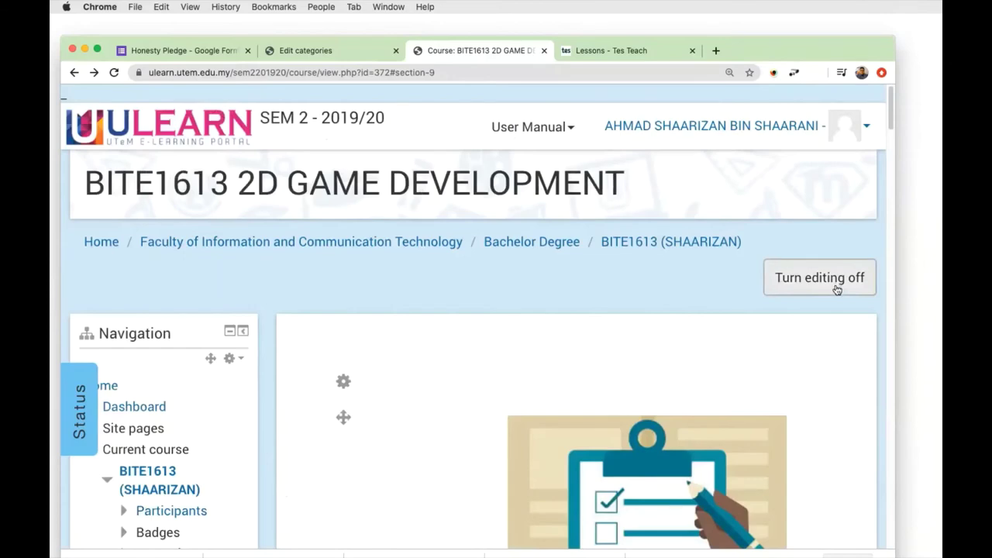
scroll(837, 289, down, 20)
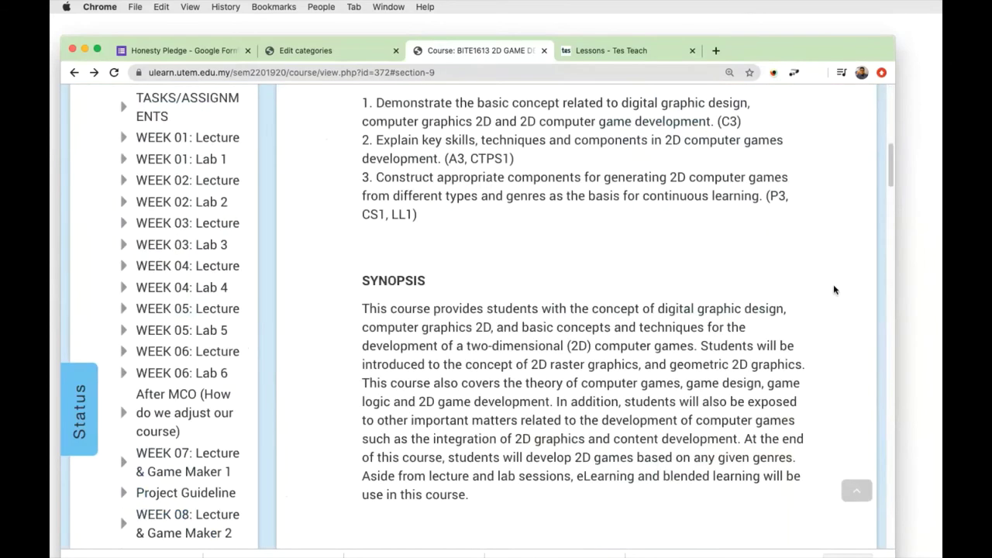
scroll(836, 289, down, 5)
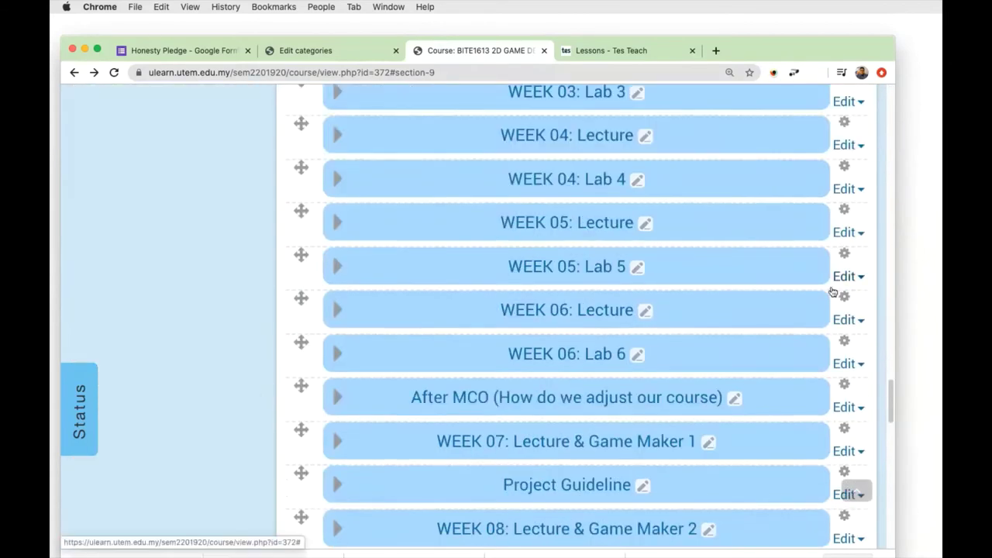
scroll(834, 290, down, 6)
scroll(831, 289, up, 1)
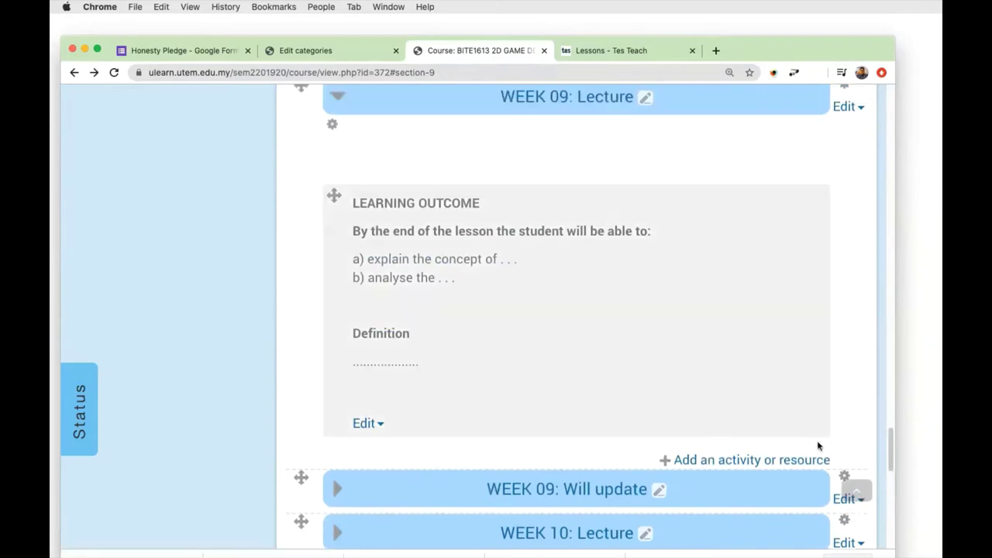
Pick Label under Resources for WEEK 09: Lecture and add it, which hits a session-key error.
click(787, 460)
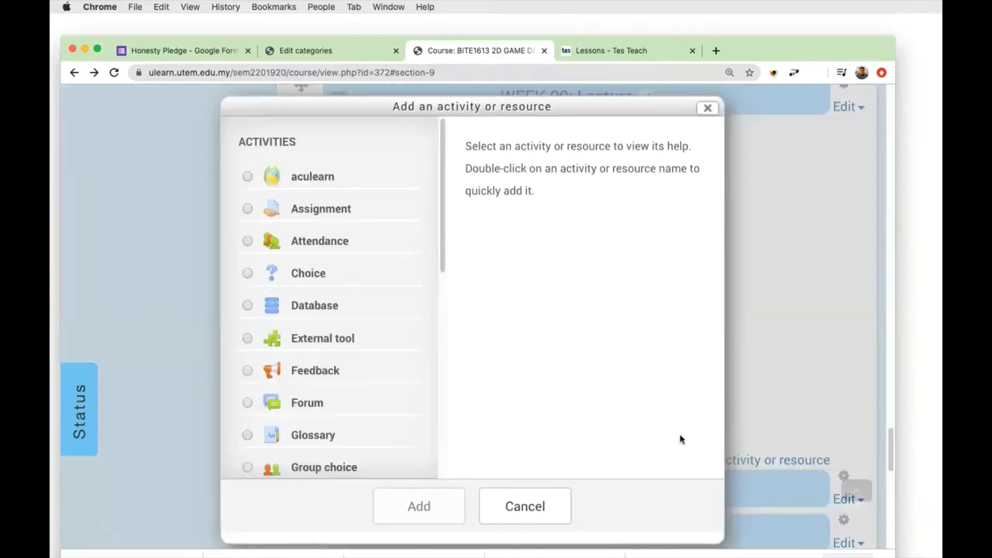
drag(441, 228, 440, 428)
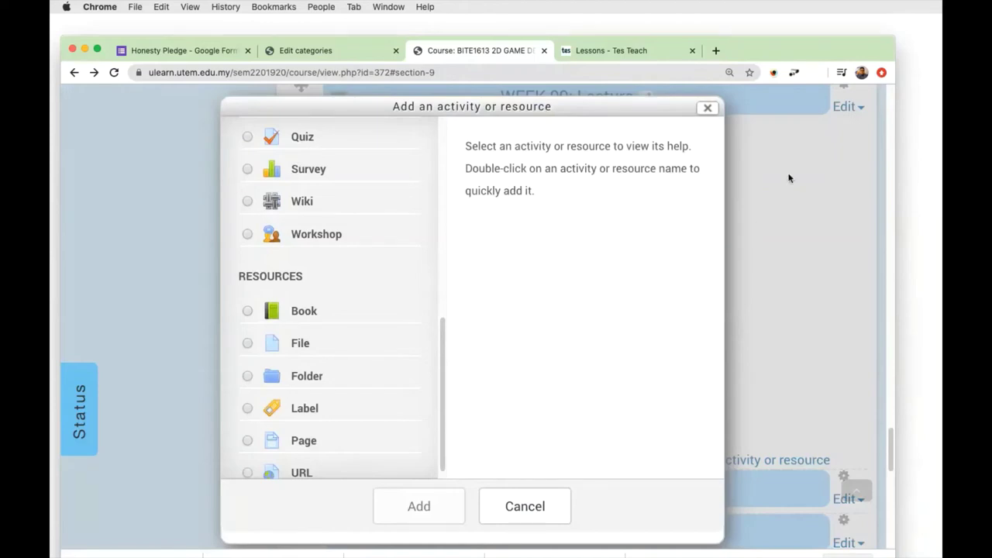
click(247, 408)
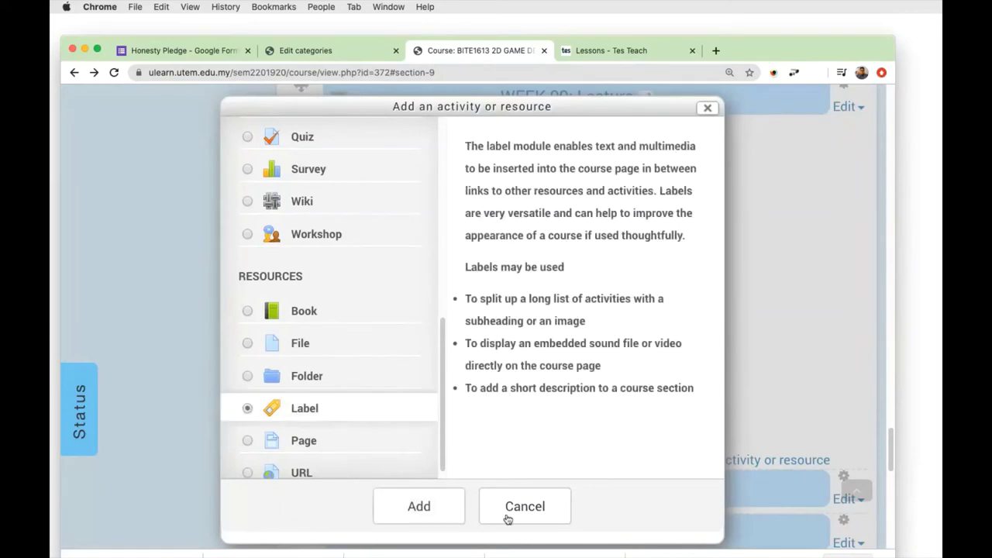
click(418, 505)
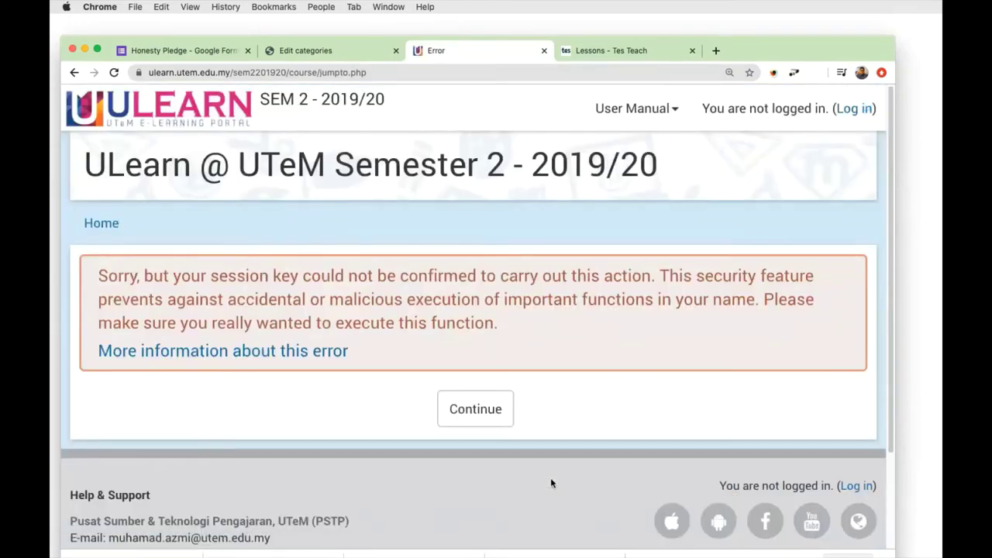
Log back in with Office 365 and reopen the BITE1613 course from My courses.
click(493, 419)
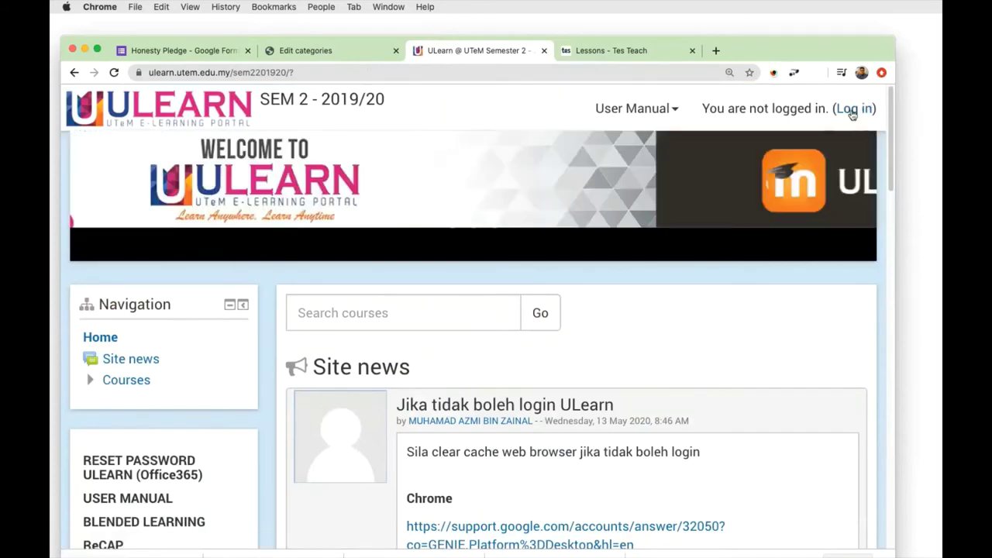
click(851, 112)
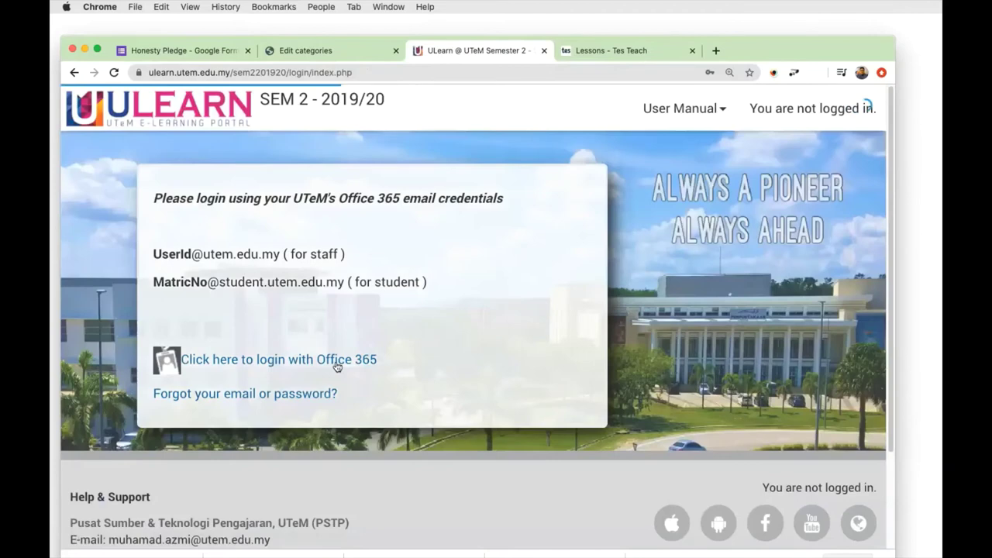
click(365, 359)
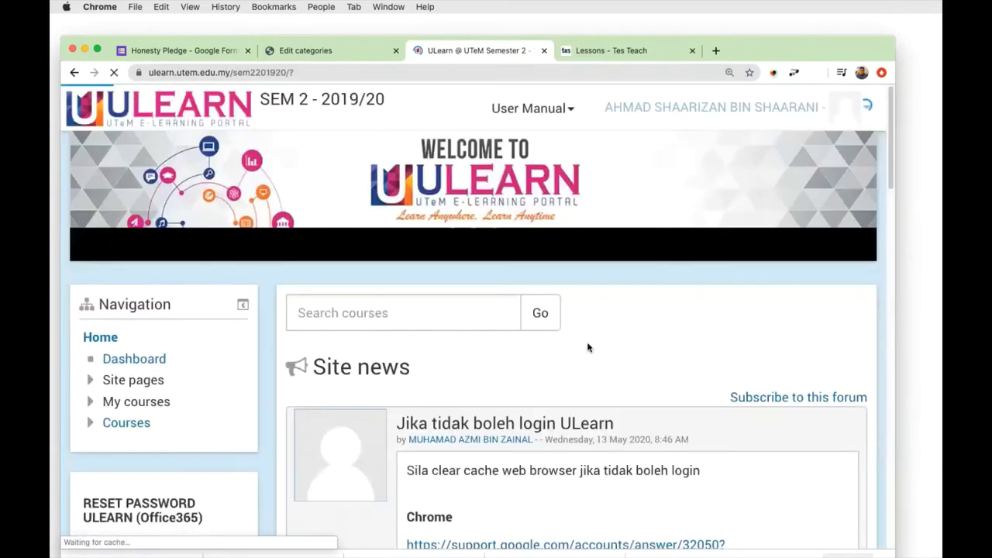
click(137, 403)
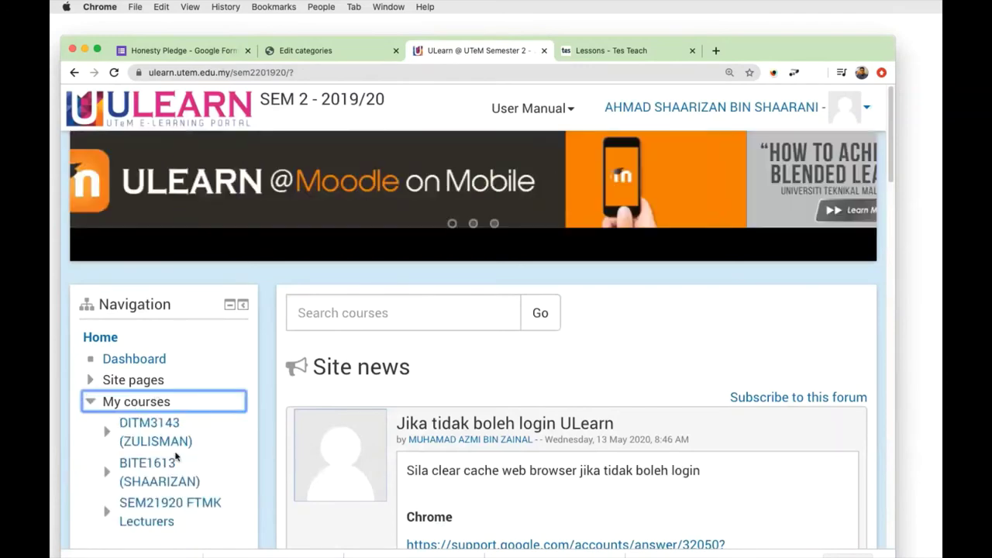
click(172, 473)
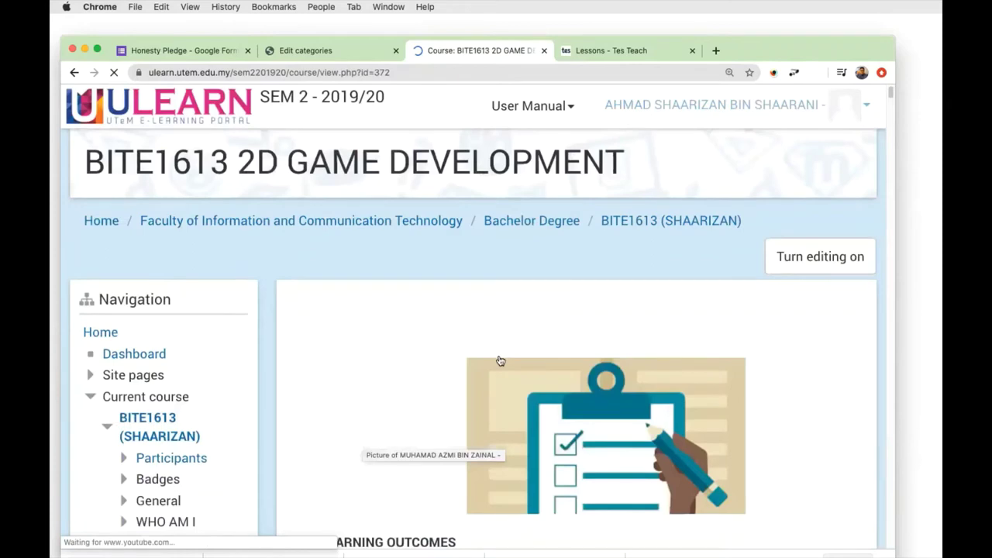
Collapse the WEEK 01: Lecture and WEEK 01: Lab 1 sections.
scroll(498, 359, down, 15)
scroll(501, 358, down, 20)
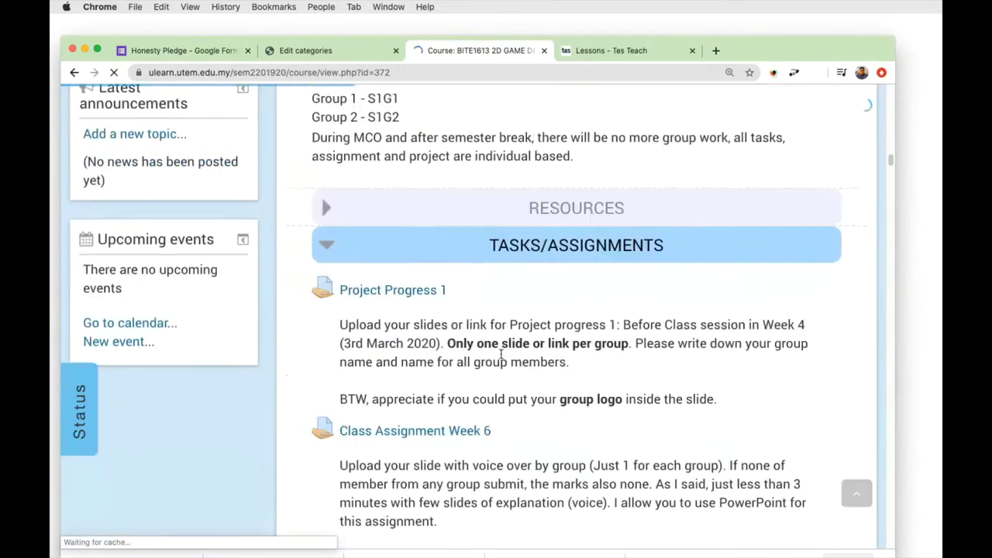
scroll(500, 353, down, 10)
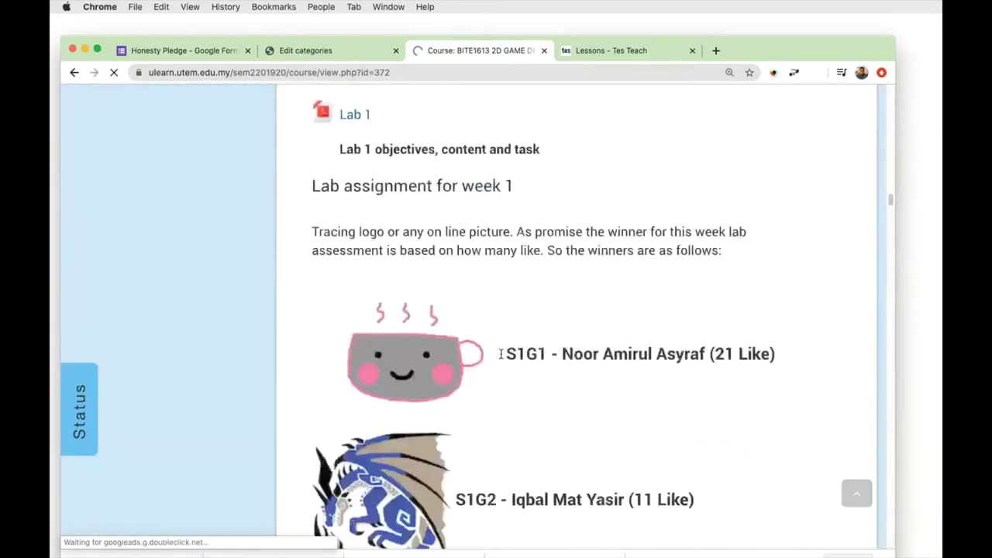
scroll(500, 352, up, 6)
scroll(500, 354, up, 6)
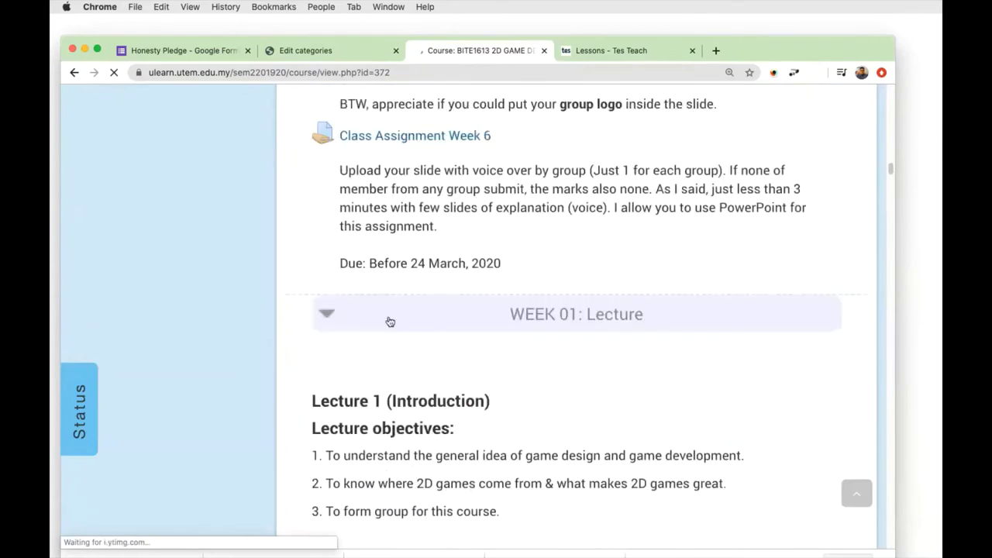
click(328, 315)
scroll(477, 325, down, 3)
click(339, 203)
Scroll further down and collapse the WEEK 02: Lecture section.
scroll(455, 245, down, 1)
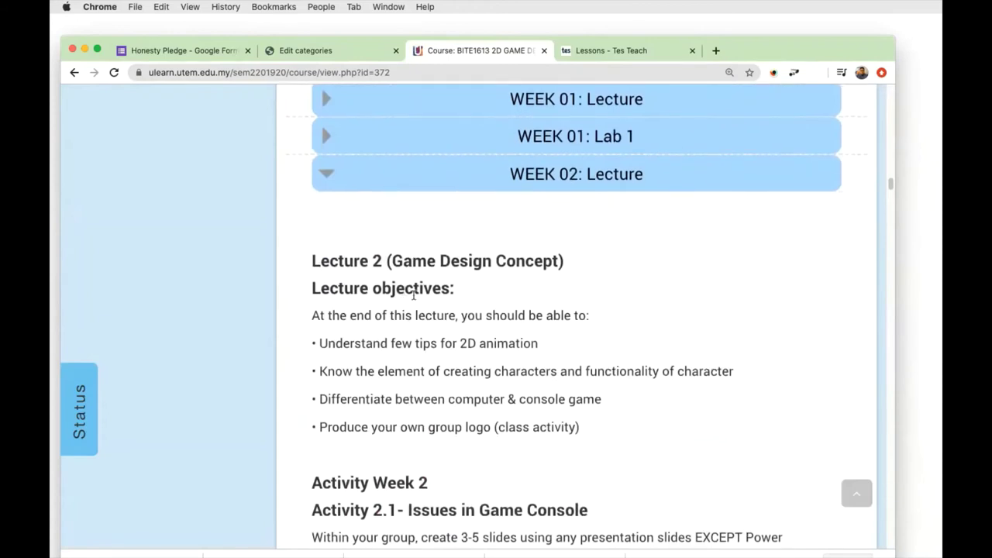
scroll(416, 297, down, 1)
scroll(423, 293, down, 5)
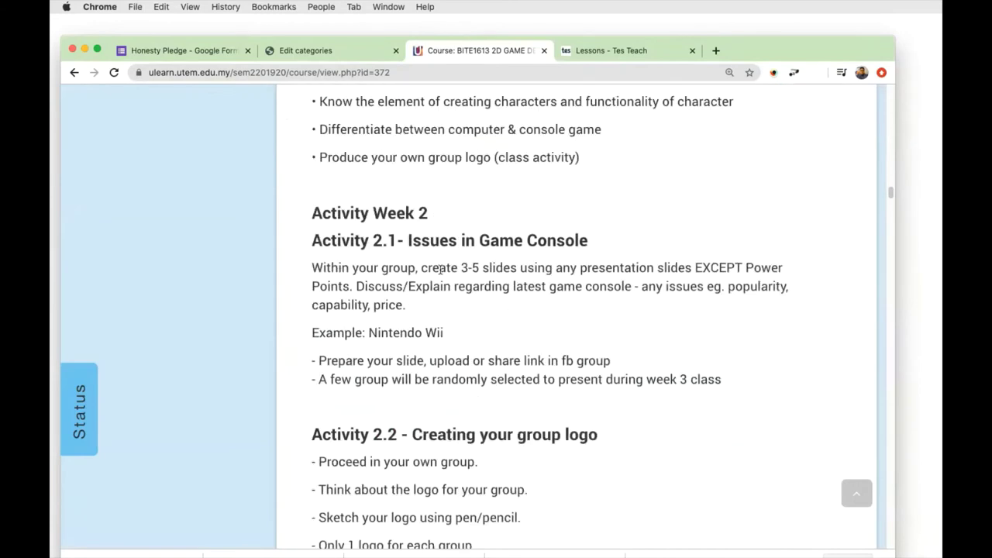
scroll(443, 288, down, 1)
scroll(442, 289, down, 4)
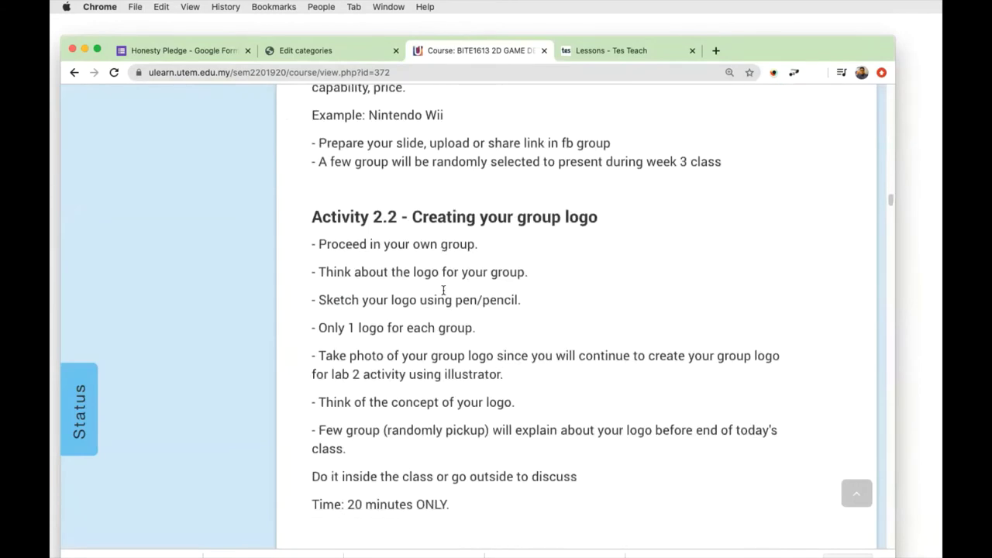
scroll(443, 289, up, 8)
click(326, 200)
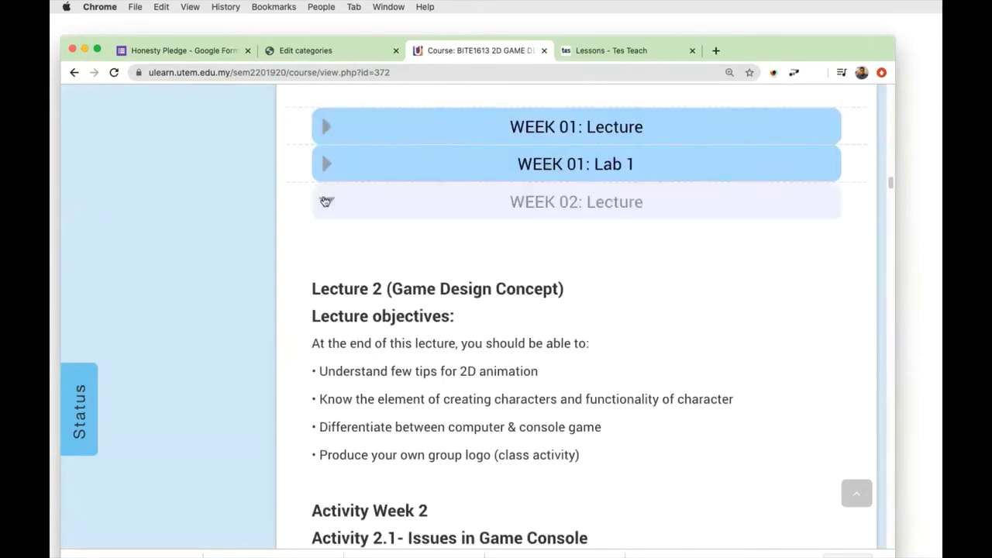
Collapse the WEEK 02: Lab 2 section.
scroll(501, 364, down, 2)
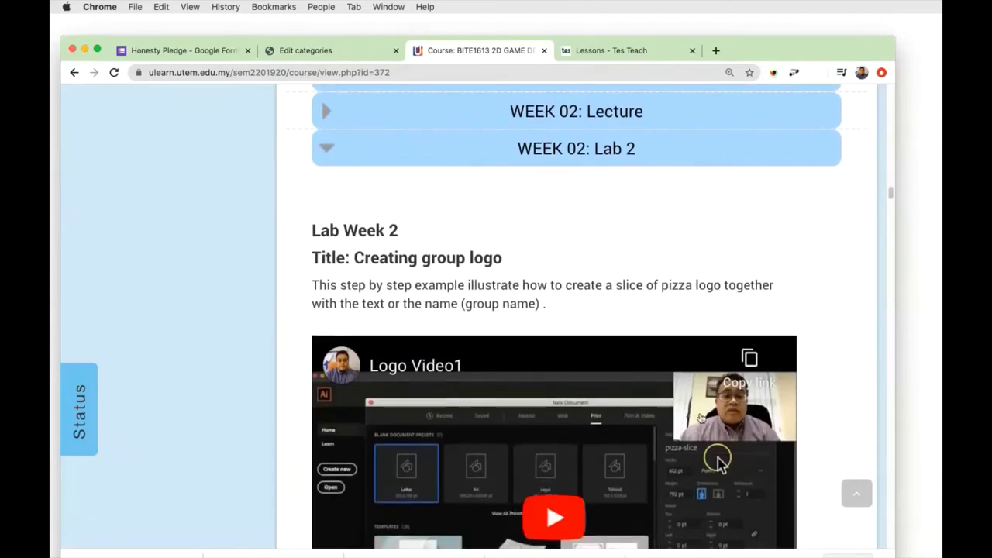
scroll(648, 435, down, 2)
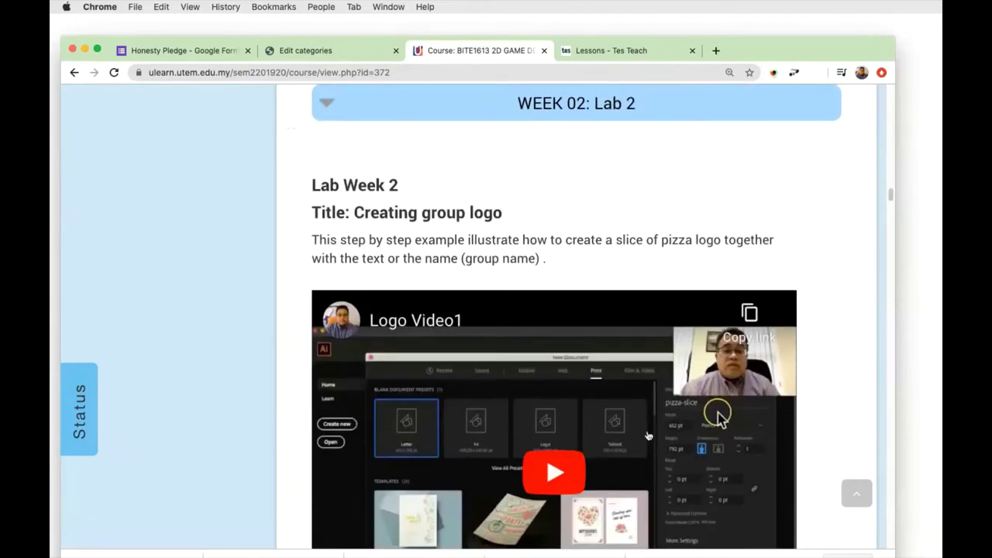
click(332, 115)
scroll(507, 271, down, 10)
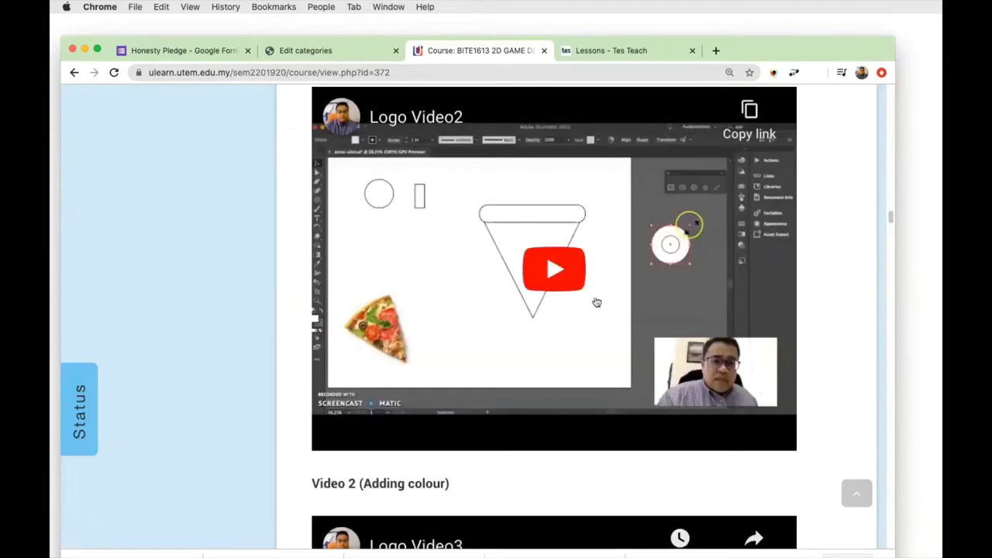
scroll(595, 302, up, 1)
scroll(595, 302, up, 3)
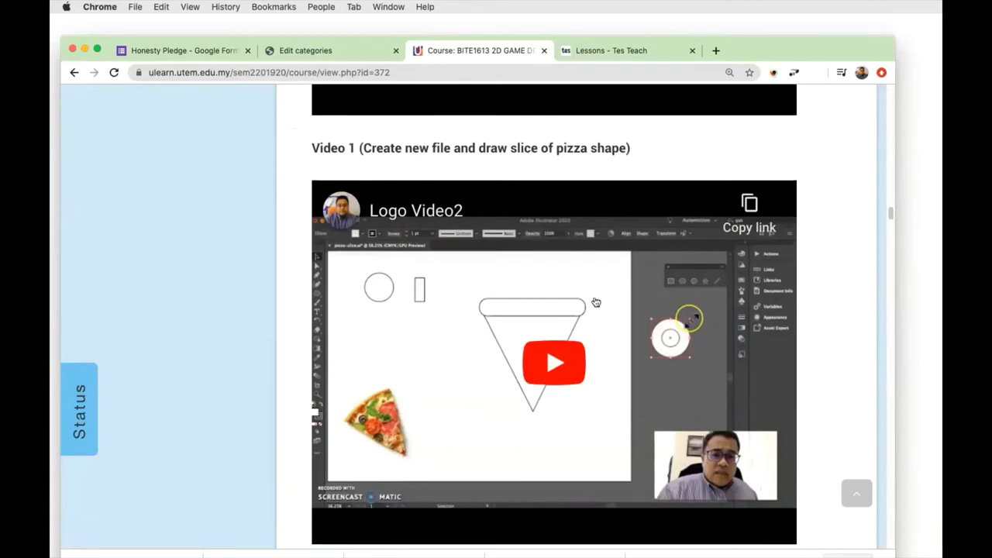
scroll(605, 341, up, 10)
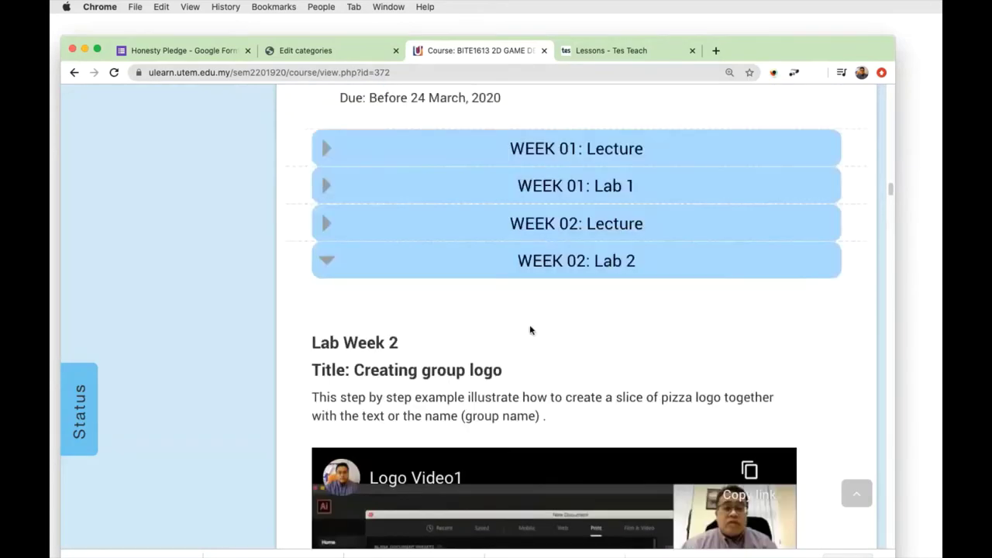
click(530, 260)
Collapse After MCO, WEEK 07 and WEEK 08, expand WEEK 09: Lecture, then return to the top.
scroll(527, 306, down, 5)
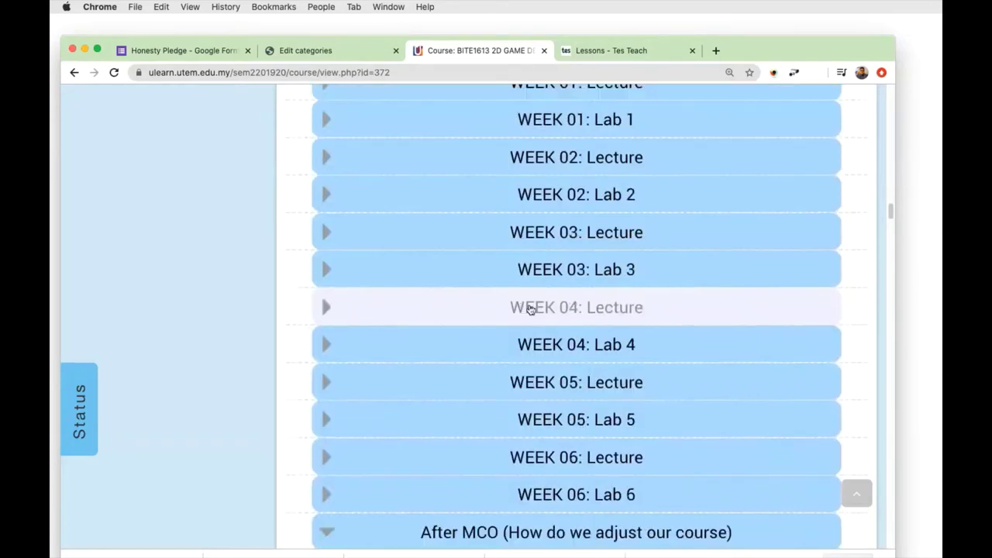
scroll(530, 314, down, 2)
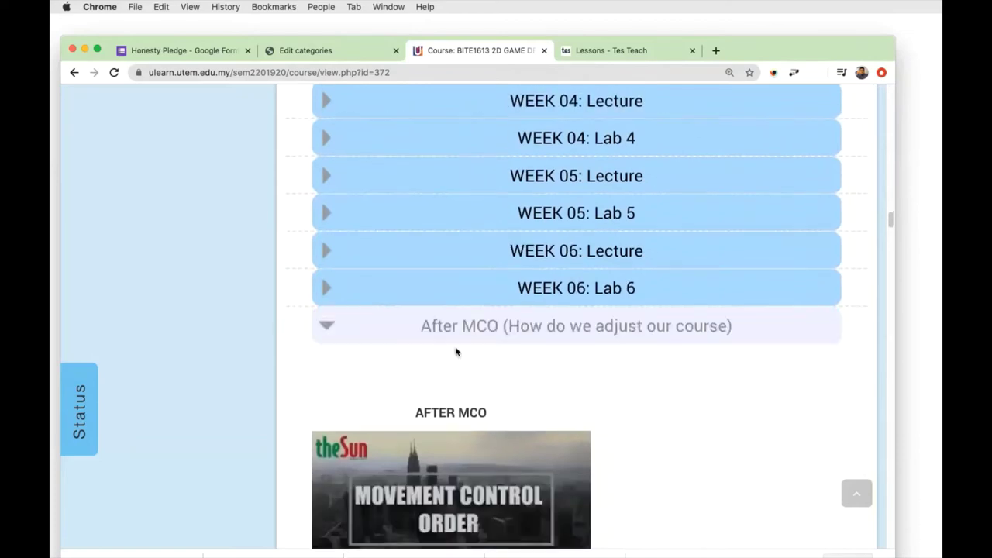
scroll(578, 327, down, 2)
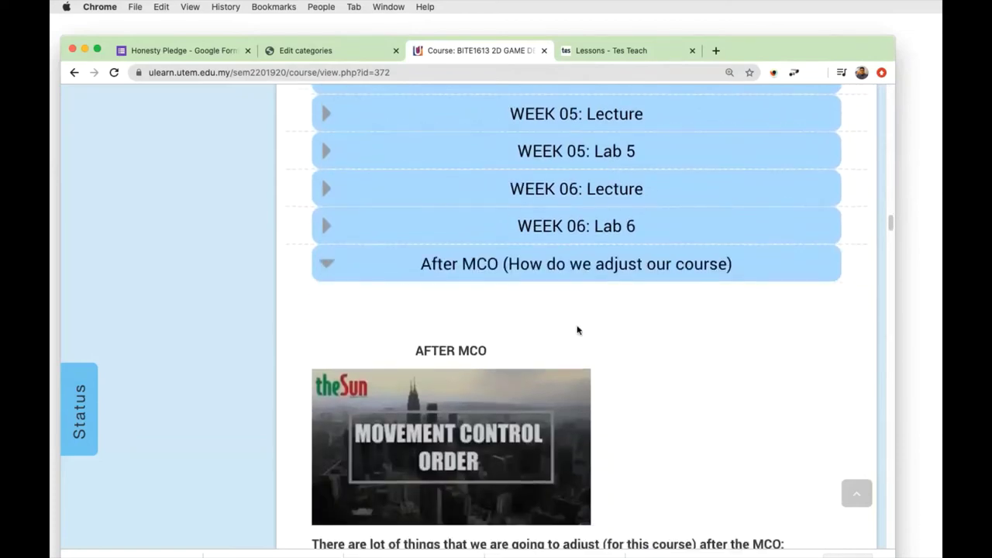
scroll(577, 329, down, 1)
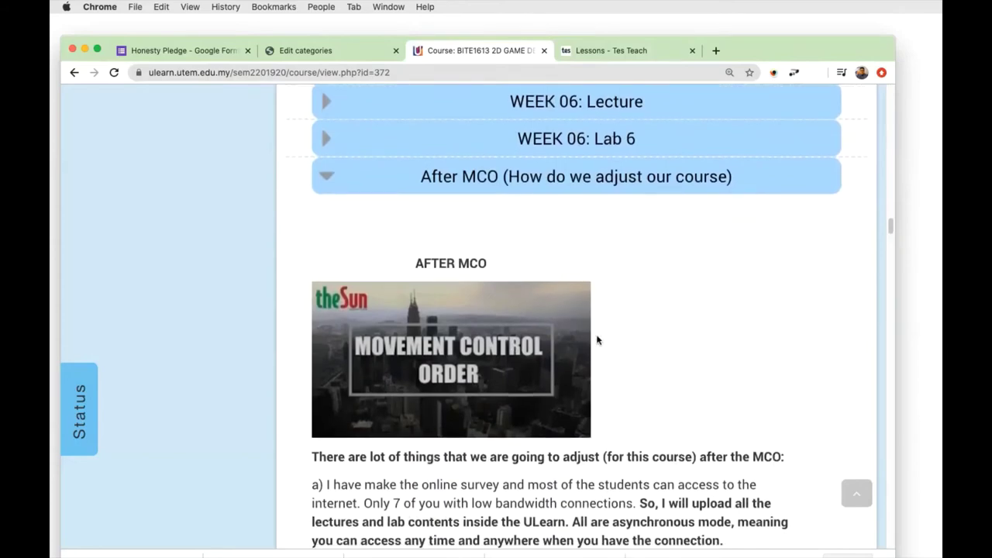
scroll(597, 338, down, 3)
scroll(594, 341, up, 1)
scroll(361, 170, up, 1)
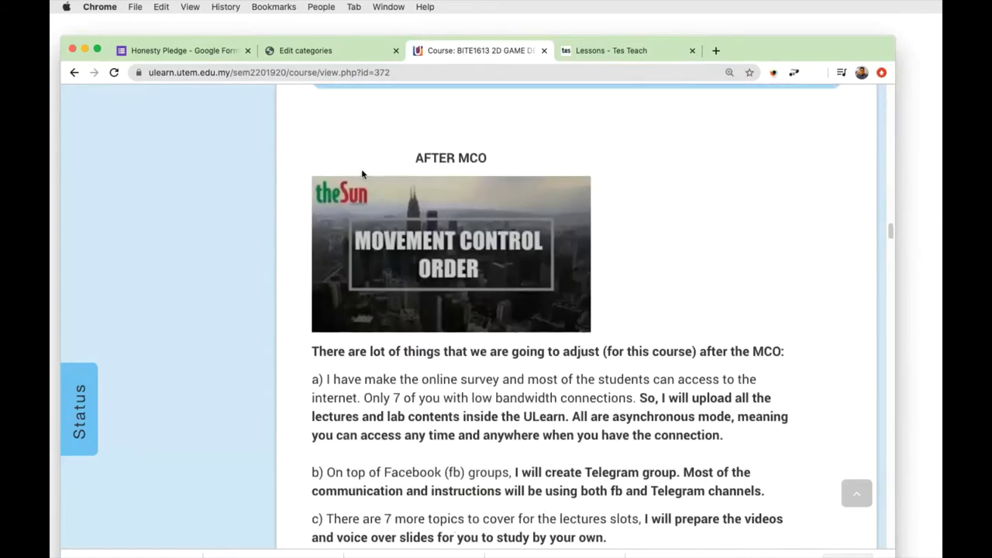
click(322, 99)
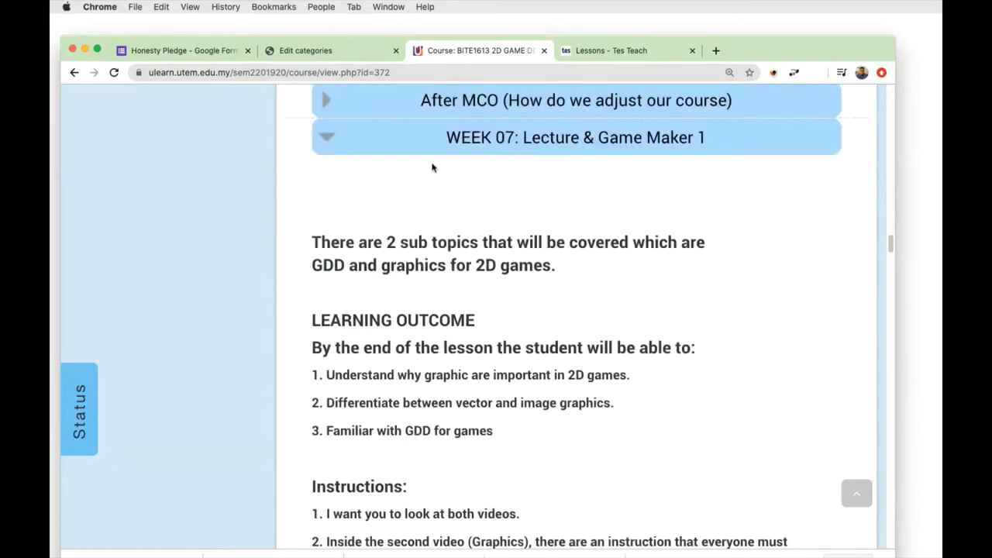
click(327, 136)
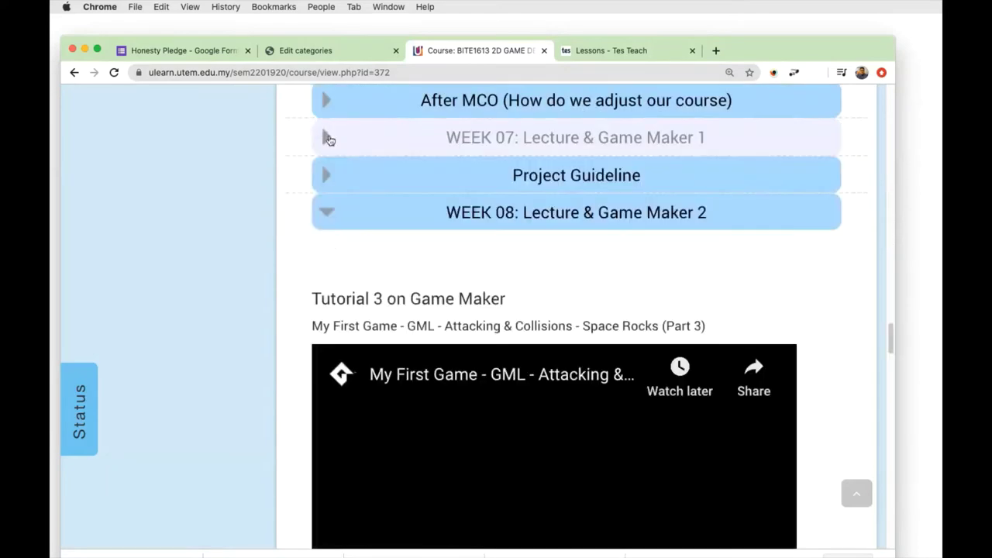
click(336, 209)
click(430, 245)
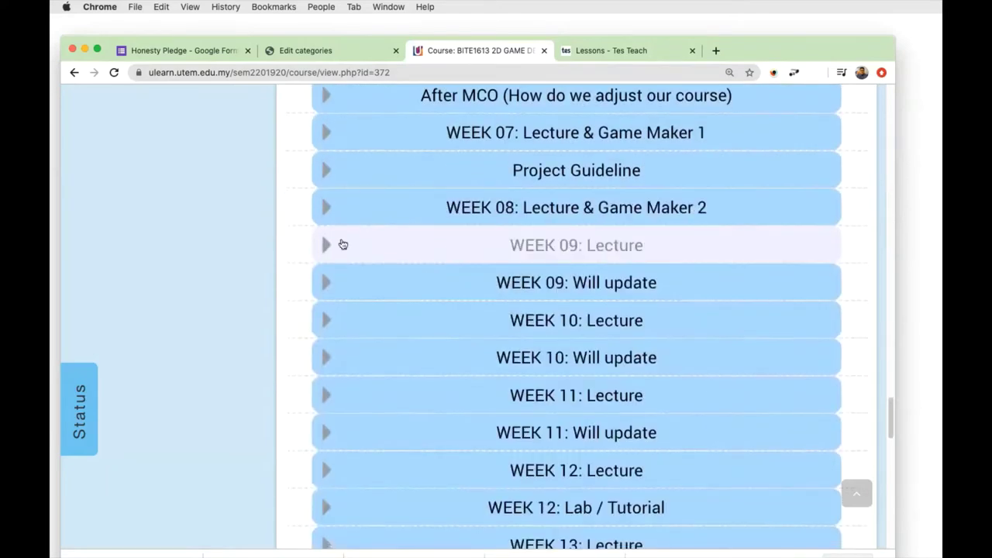
scroll(604, 303, down, 2)
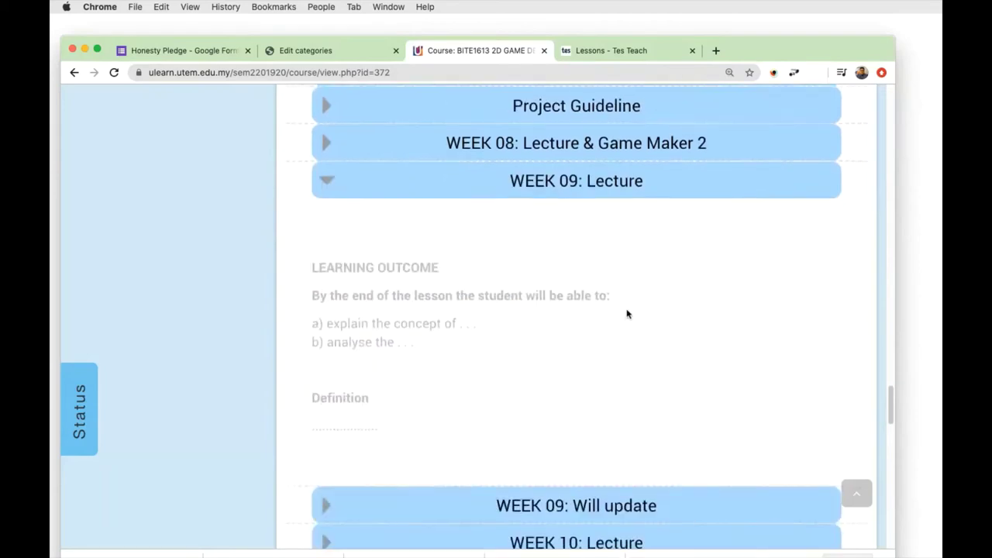
scroll(793, 253, up, 10)
scroll(793, 253, up, 15)
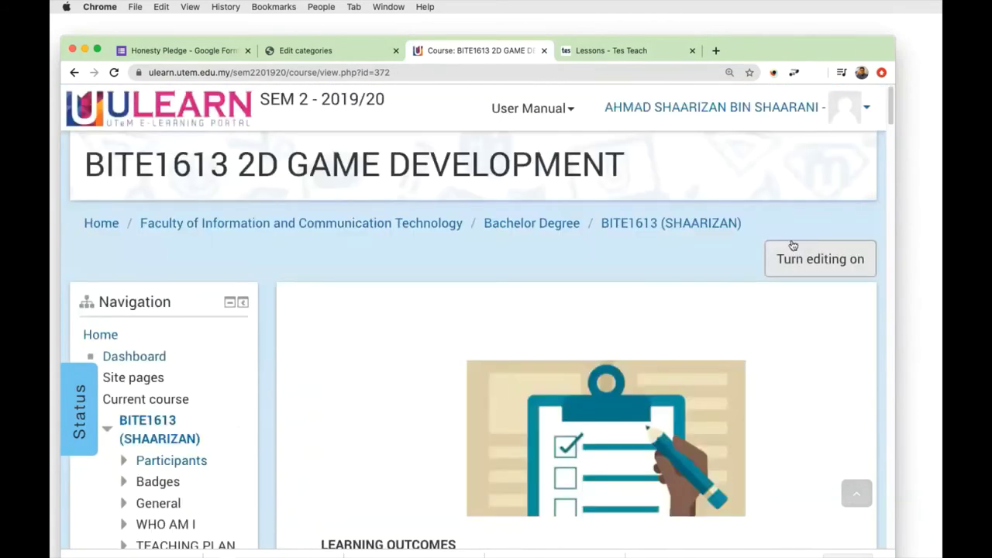
Turn editing on for the course and scroll down to WEEK 09.
click(795, 259)
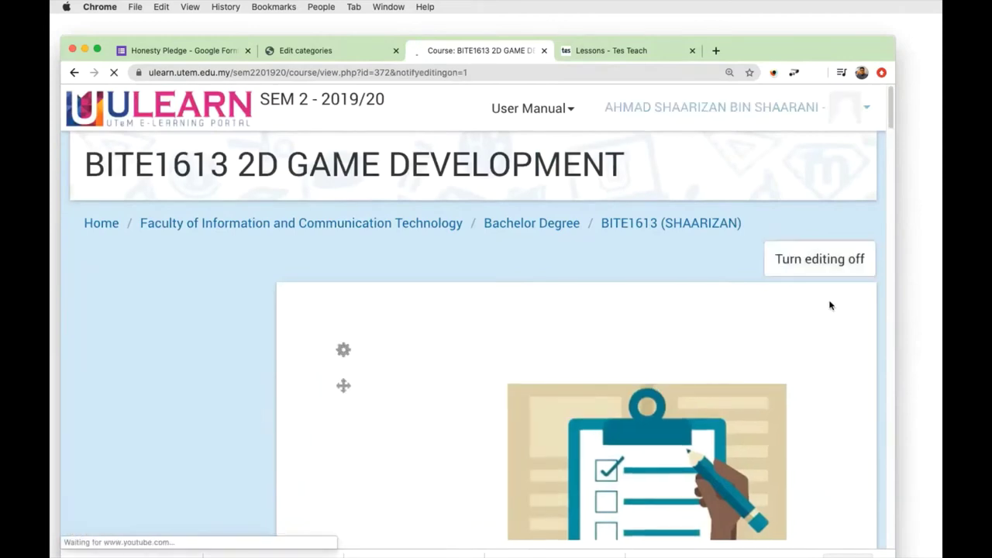
scroll(829, 305, down, 20)
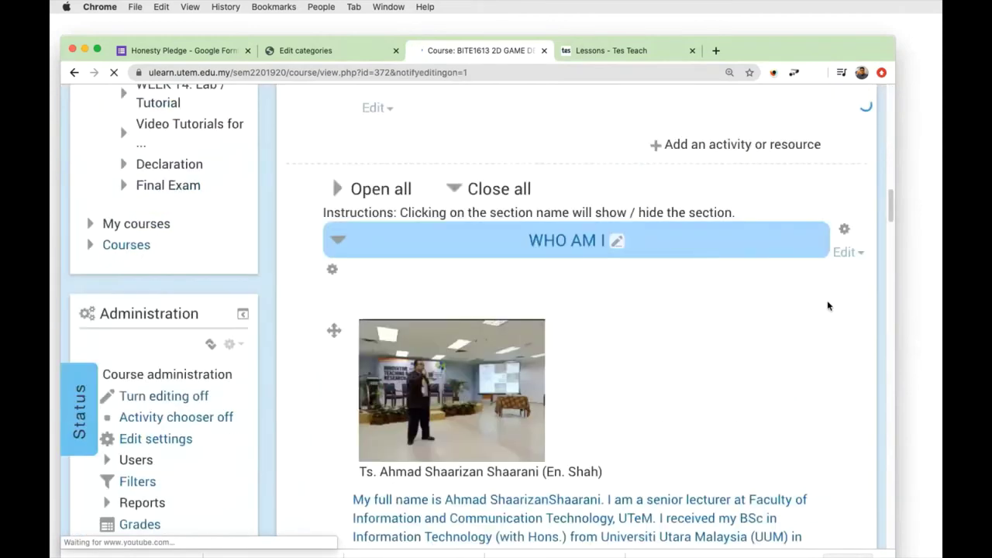
scroll(827, 305, down, 5)
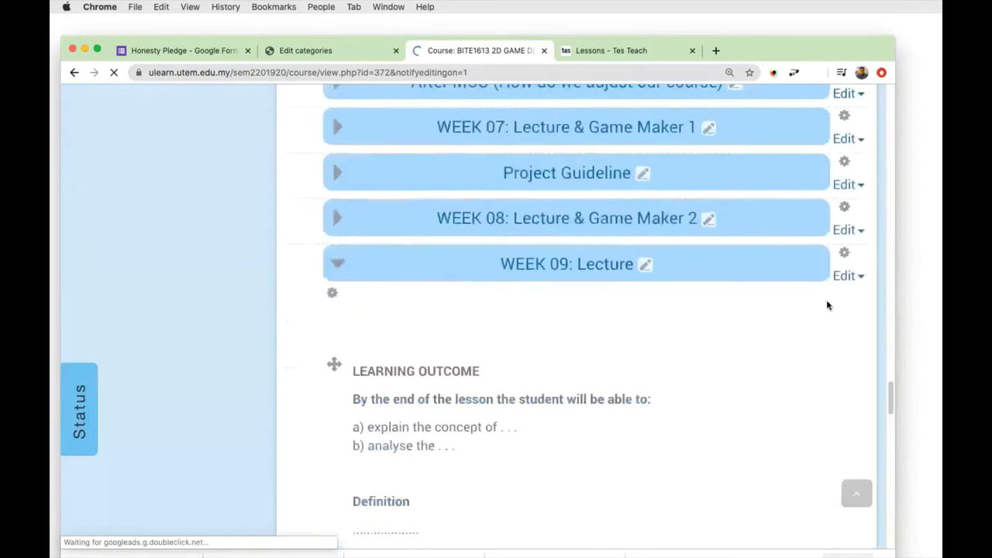
scroll(782, 311, down, 5)
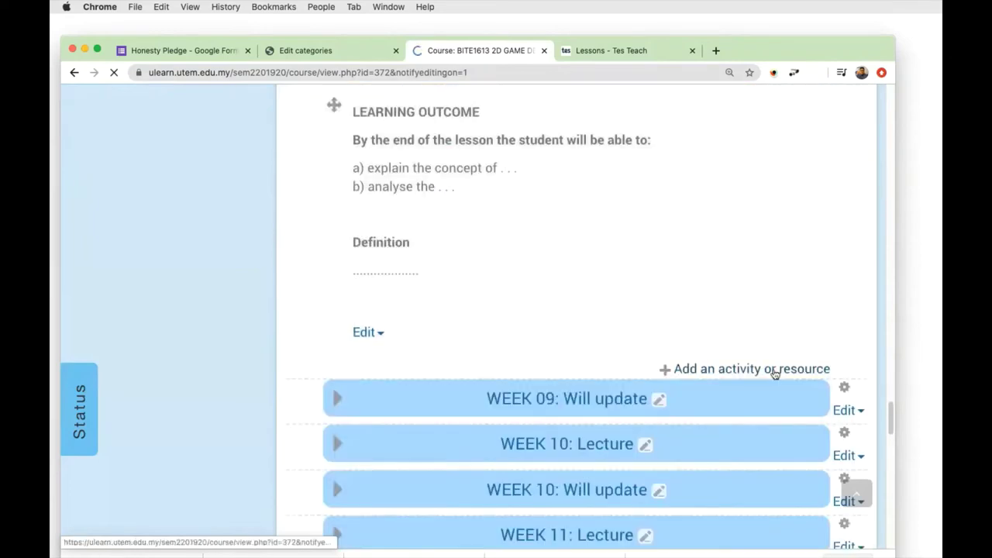
Choose Label as the new resource for WEEK 09: Lecture and confirm adding it.
click(753, 370)
scroll(340, 378, down, 6)
scroll(338, 379, down, 3)
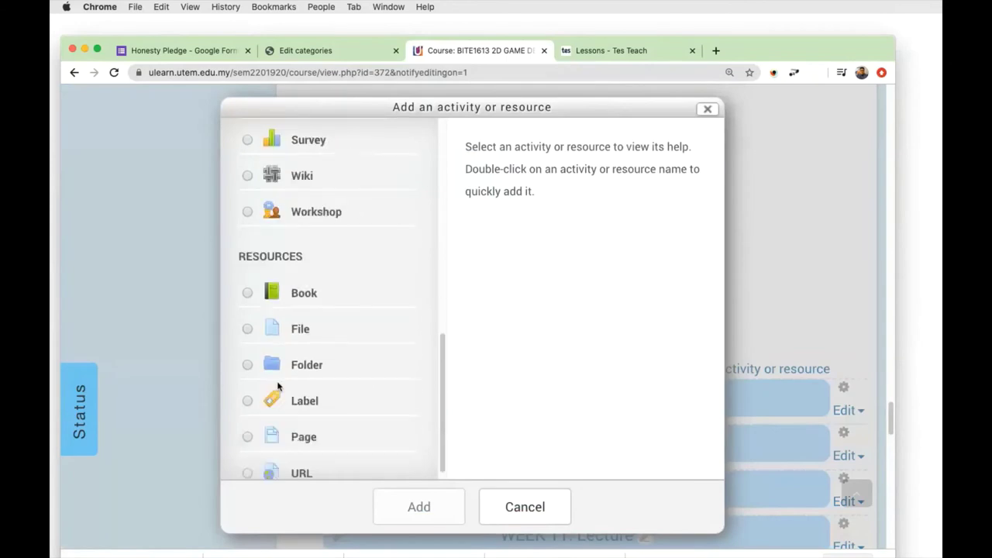
click(250, 401)
click(450, 506)
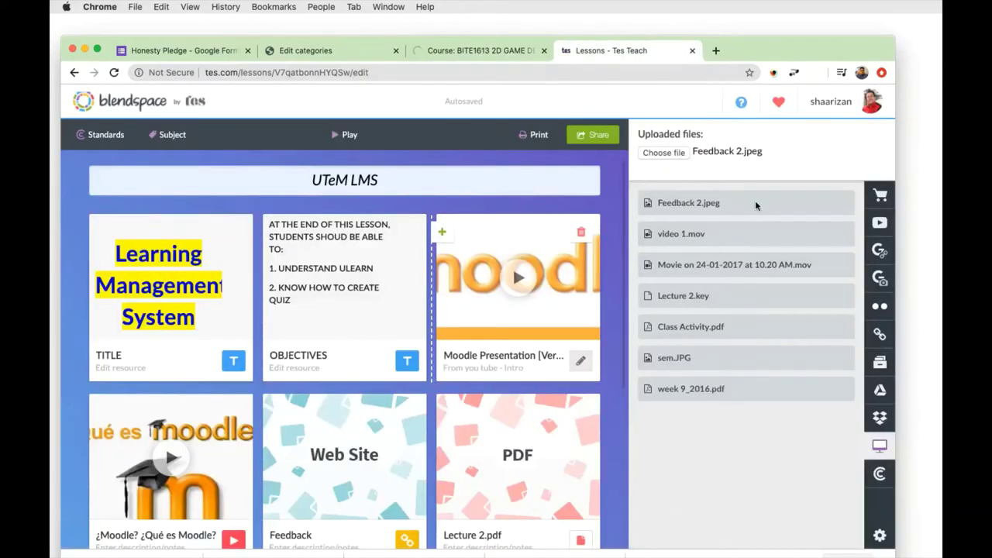
Reload the Blendspace lesson, then reload the failed ULearn page and resubmit the form.
click(115, 74)
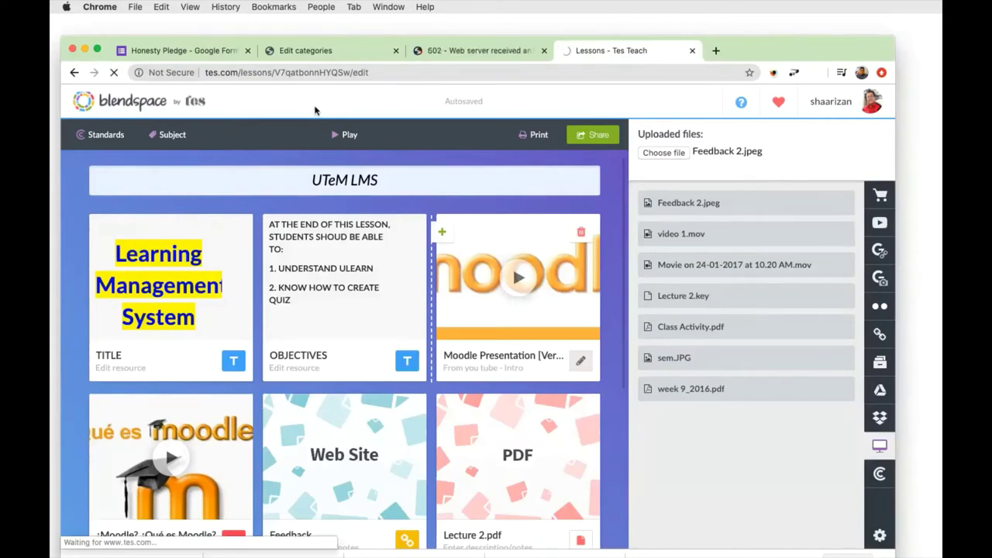
click(465, 50)
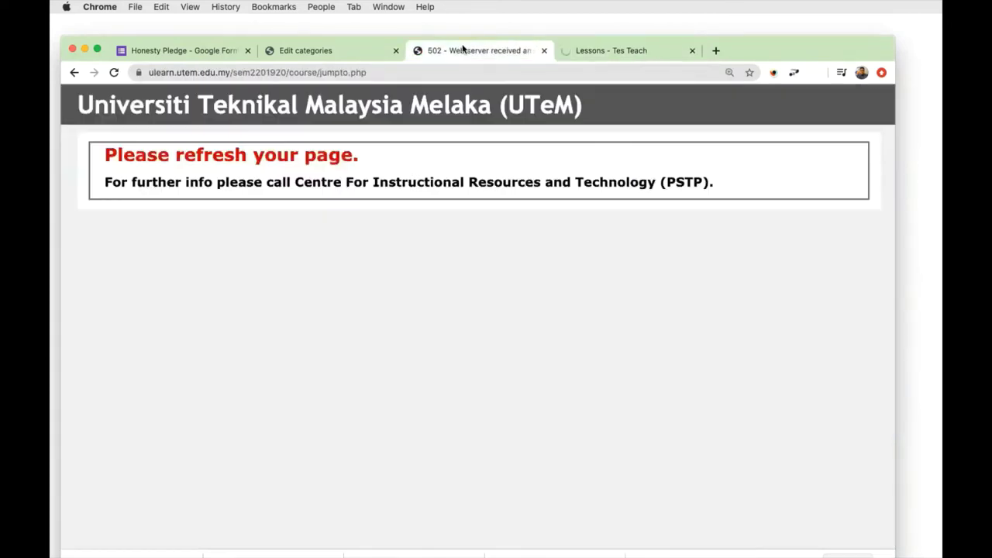
click(114, 72)
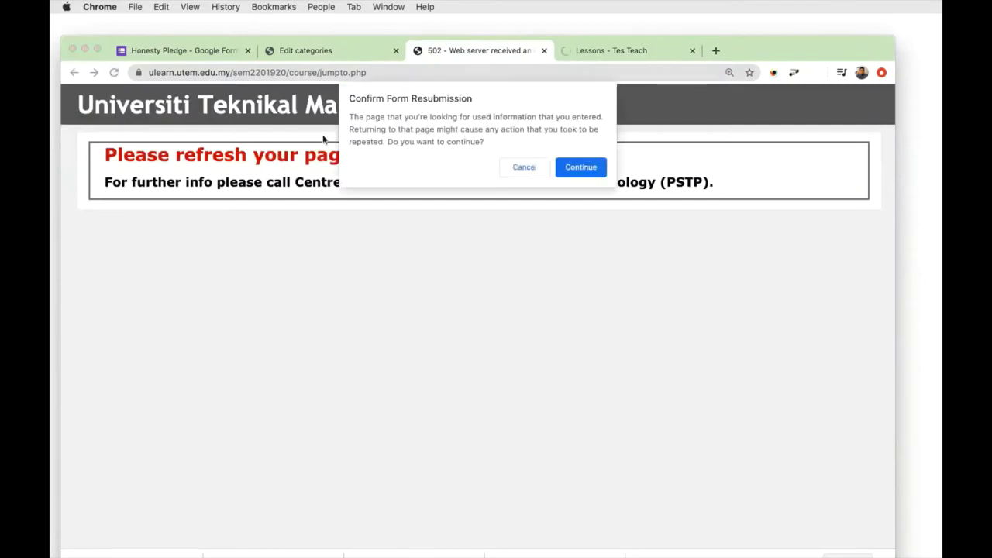
click(576, 170)
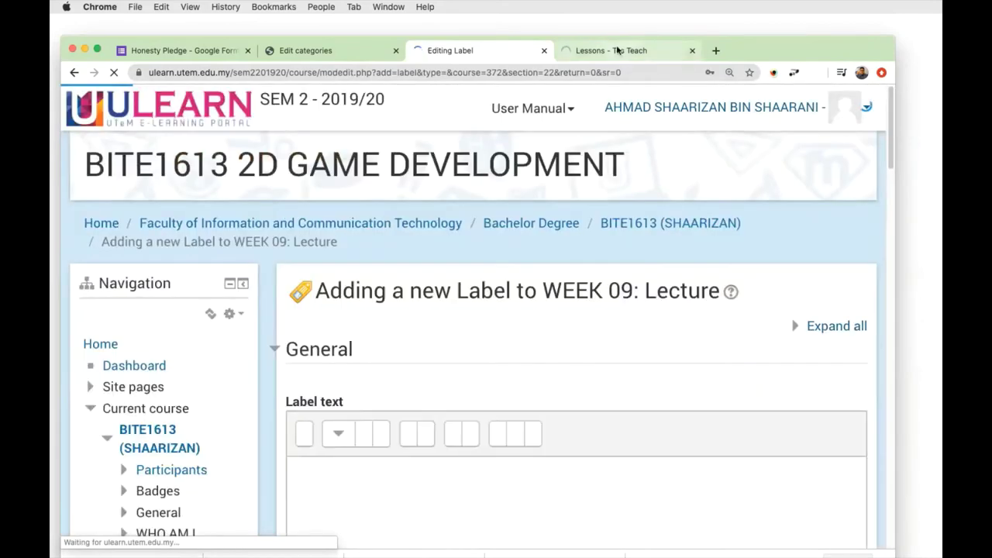
Switch to the Lessons - Tes Teach tab with the UTeM LMS lesson editor.
click(608, 50)
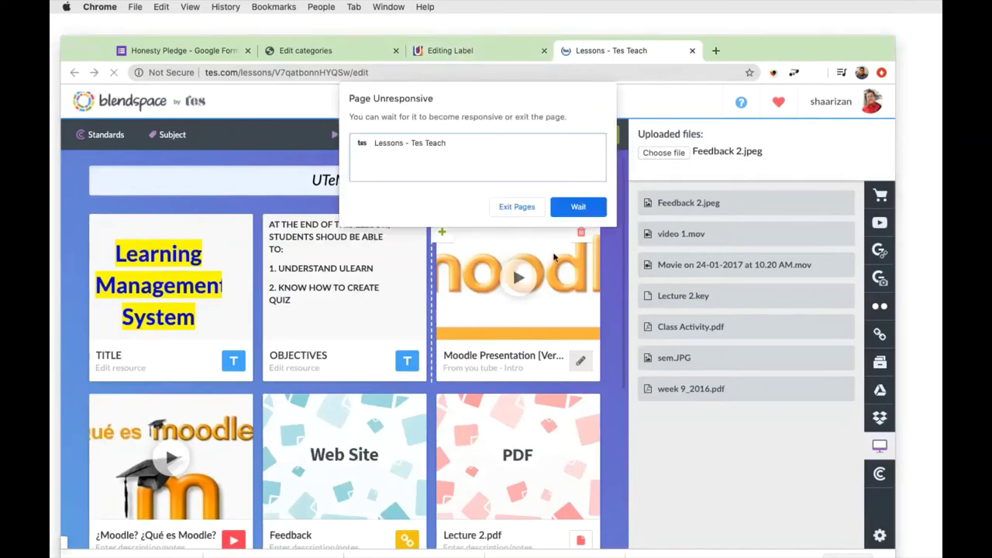
click(577, 208)
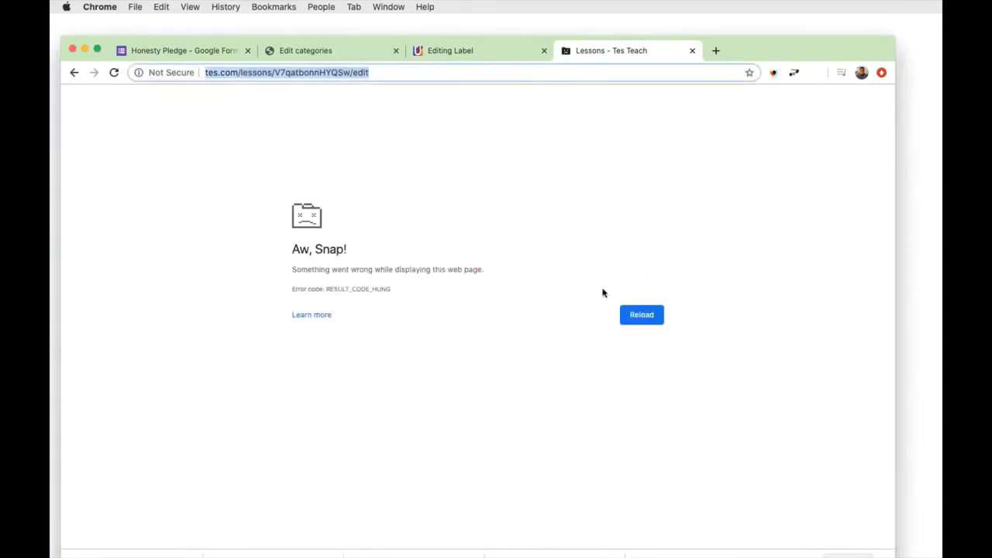
click(385, 72)
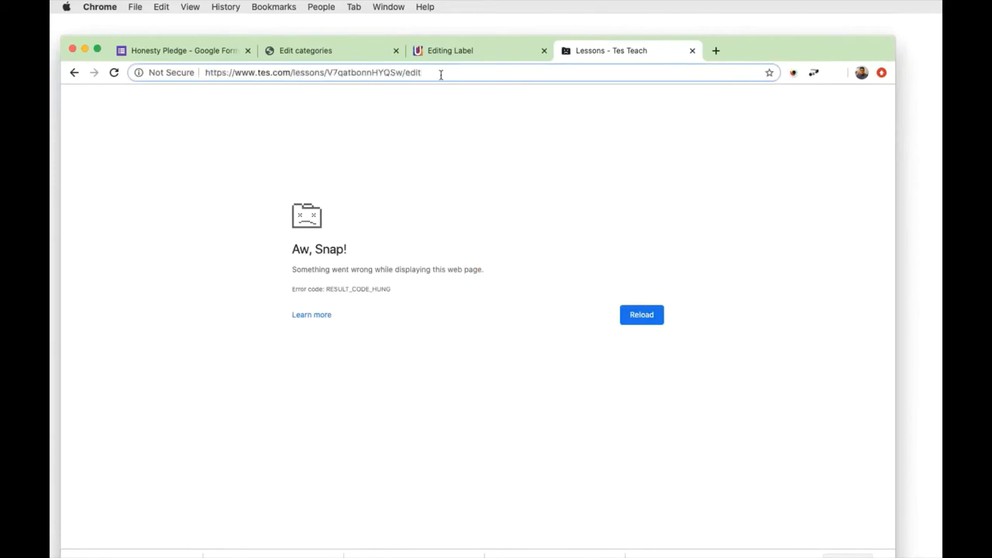
drag(440, 73, 325, 73)
key(BackSpace)
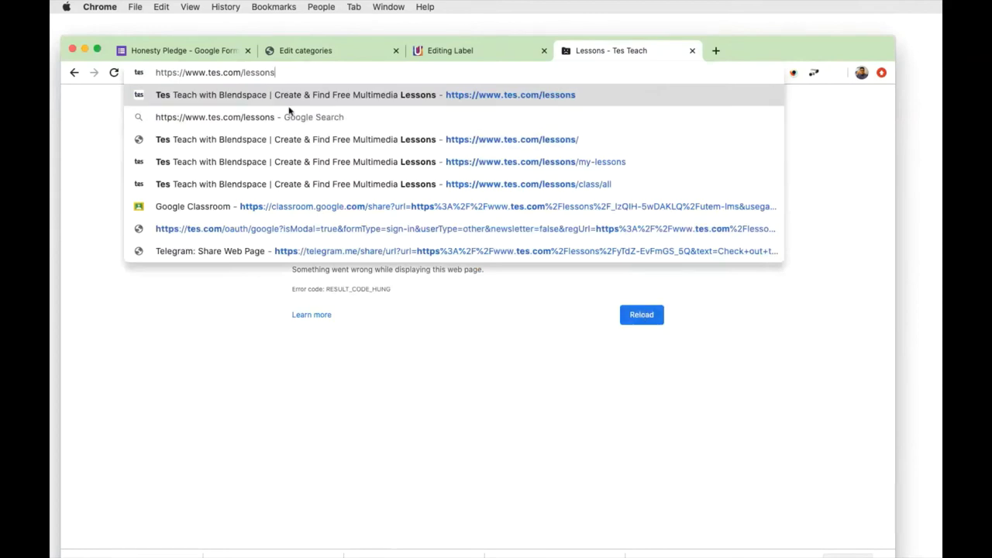
key(Down)
key(Return)
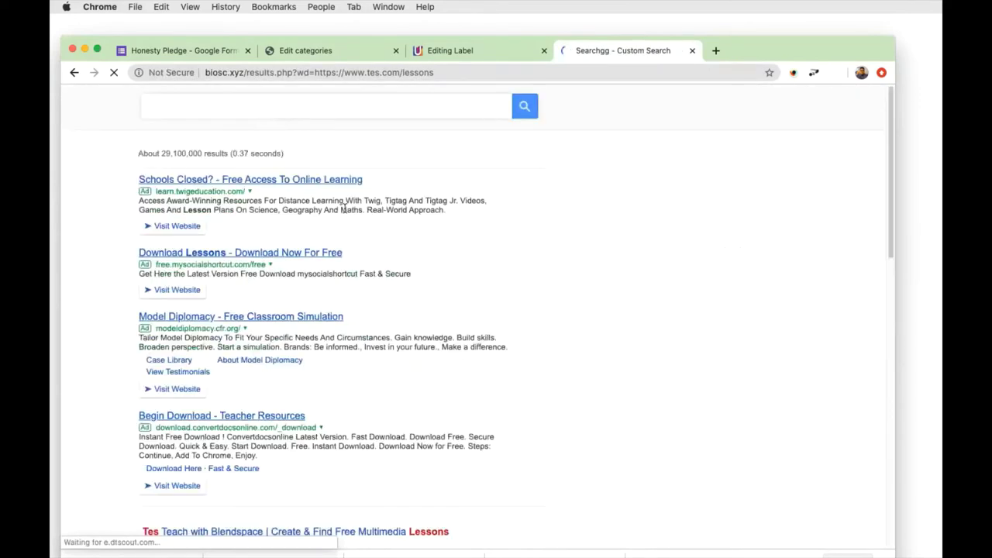
Open the 'Digital Lessons Library | Tes Teach with Blendspace' search result.
scroll(351, 227, down, 10)
scroll(351, 227, up, 5)
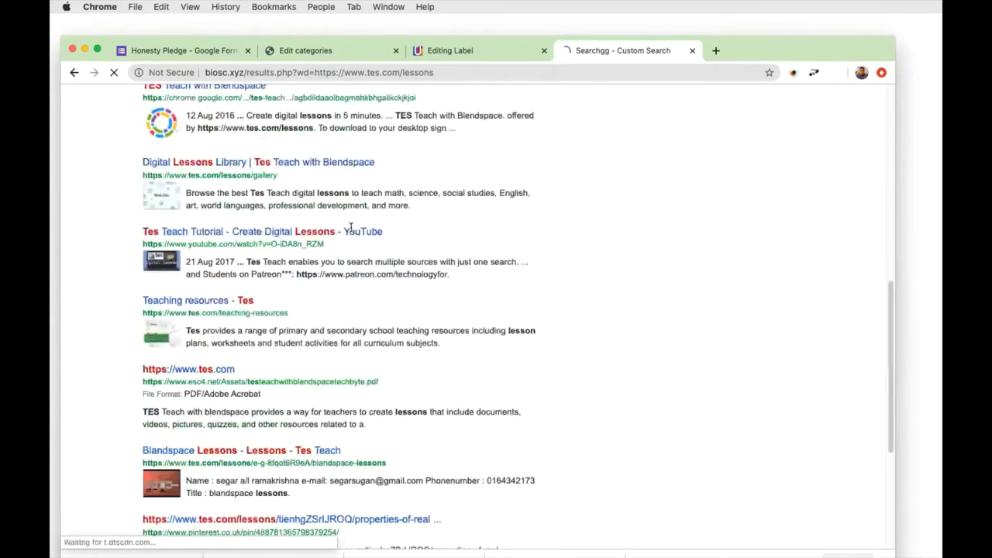
scroll(351, 232, up, 2)
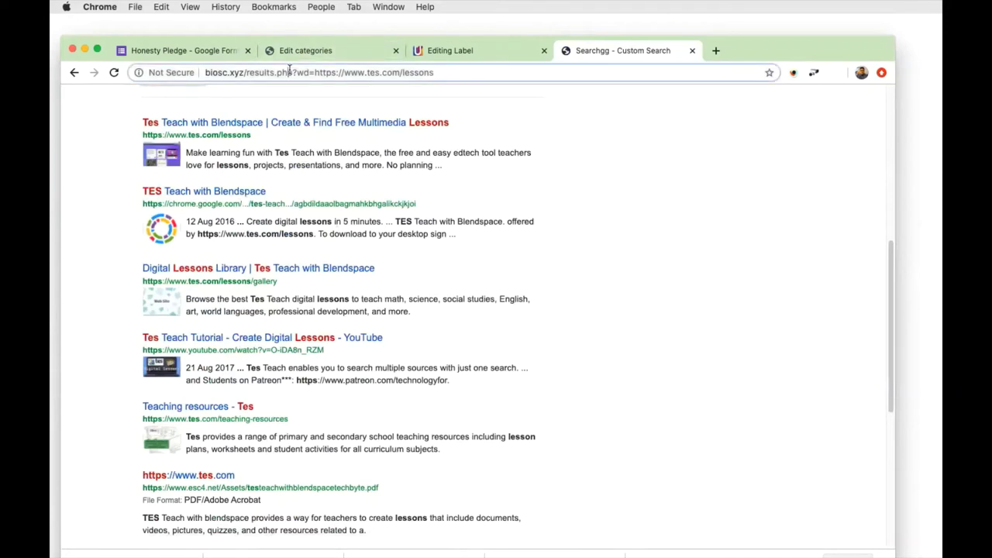
click(402, 72)
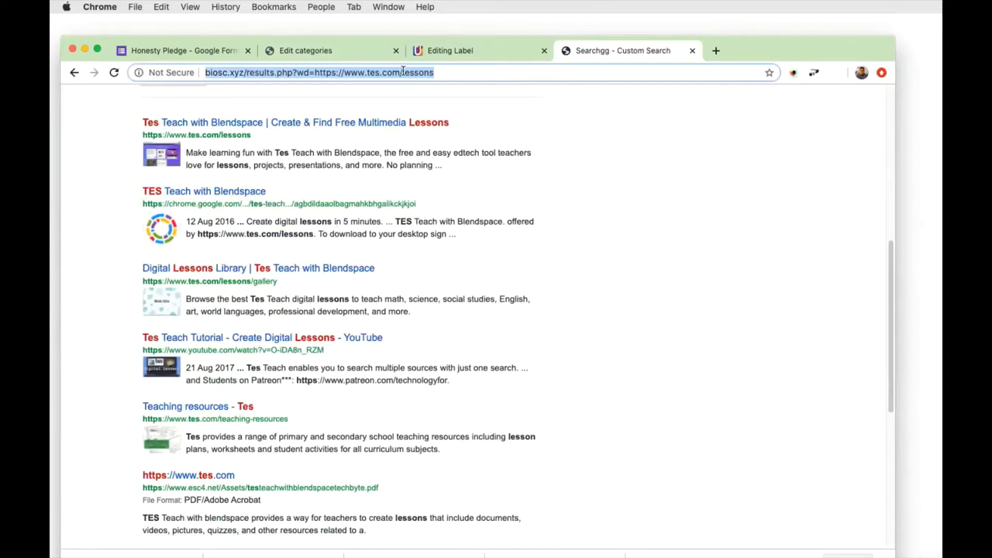
click(258, 270)
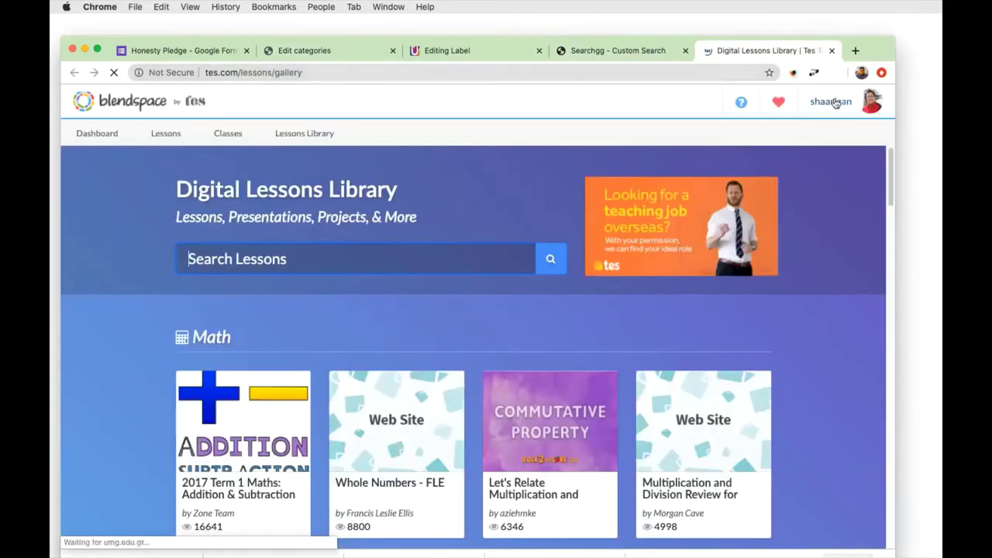
Review the UTeM LMS lesson's cards from My Lessons, then return to the Blendspace dashboard.
click(177, 137)
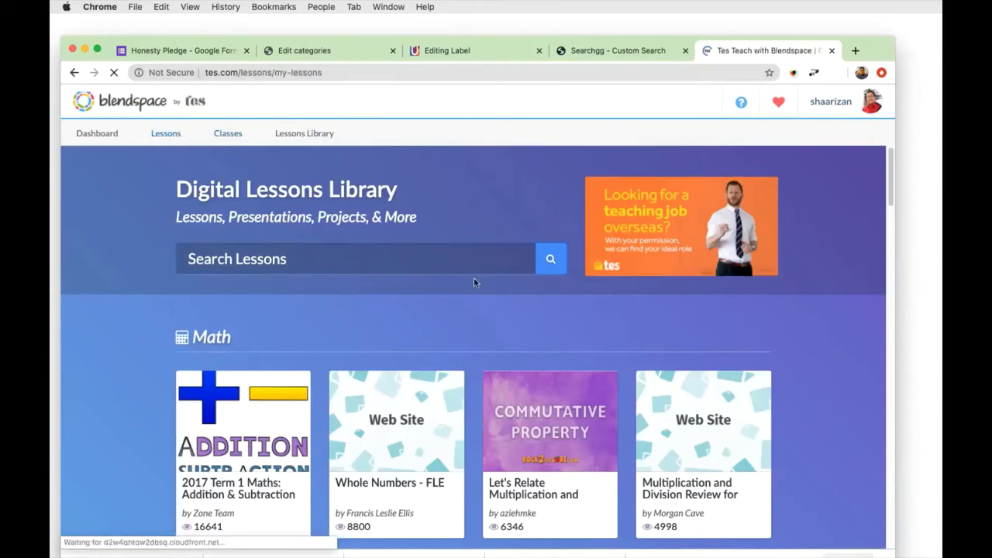
scroll(426, 281, down, 5)
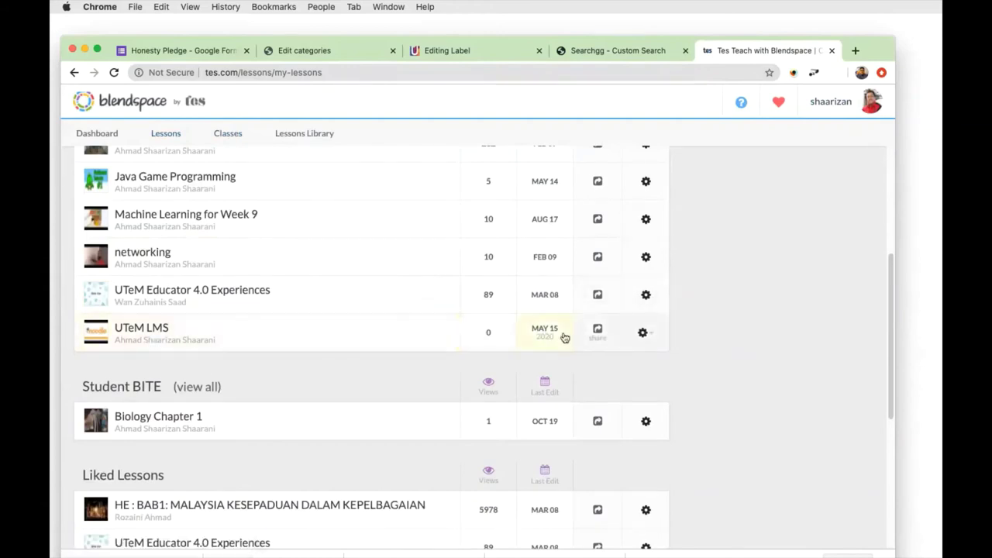
click(164, 333)
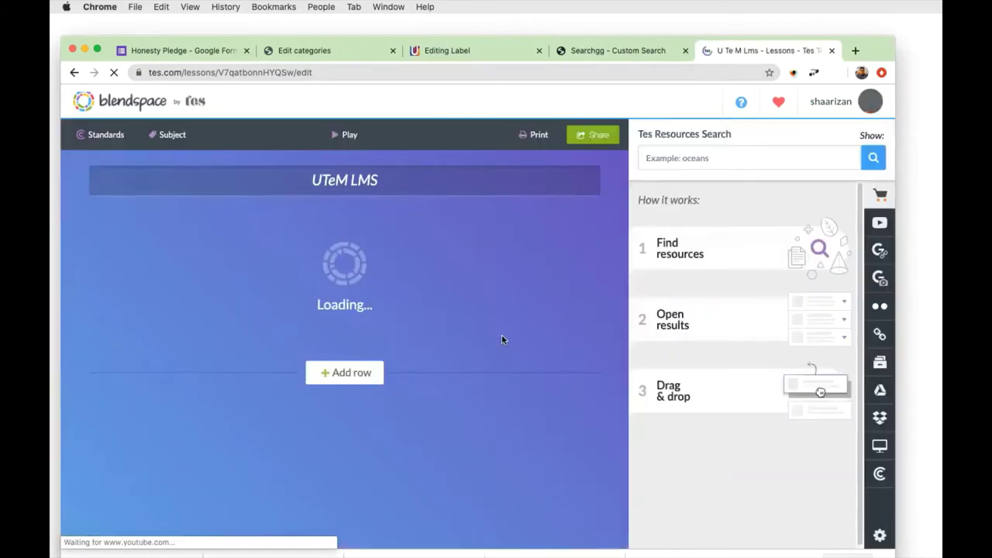
scroll(506, 334, down, 5)
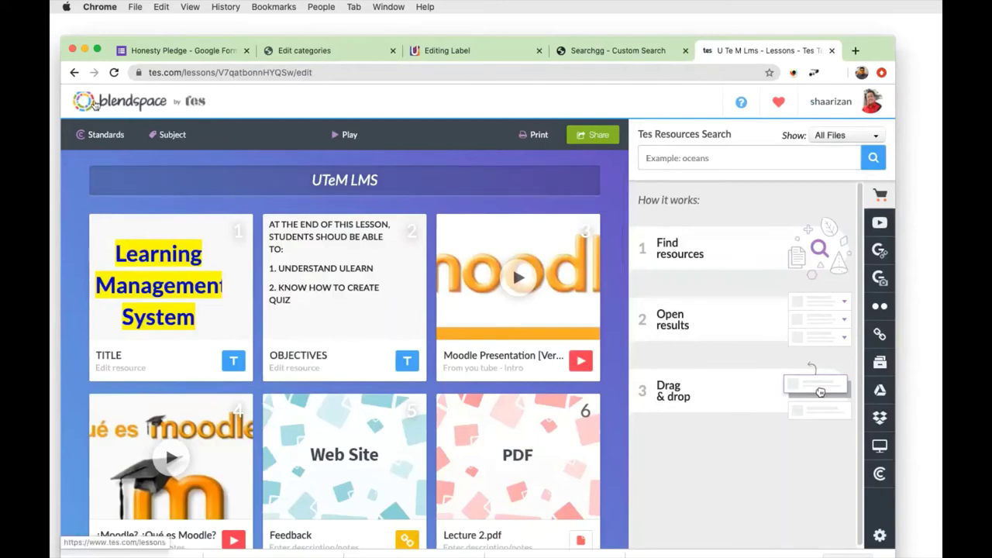
click(99, 107)
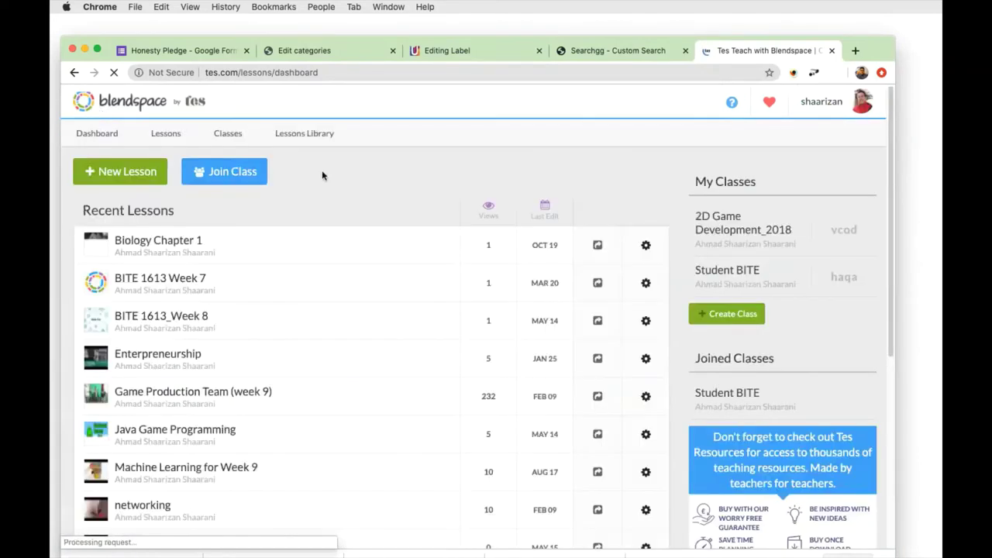
Open the Share window for the UTeM LMS lesson from Recent Lessons.
scroll(233, 142, down, 5)
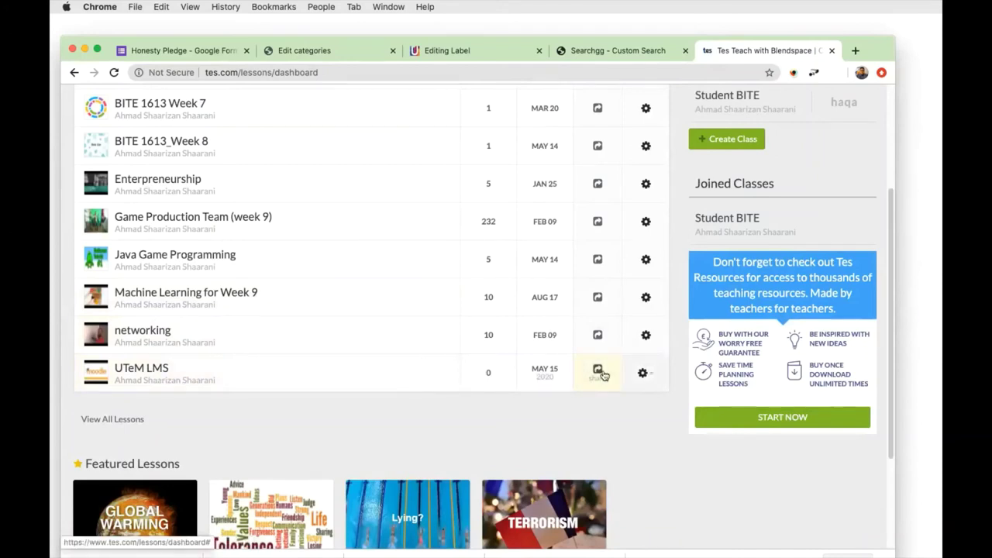
click(600, 372)
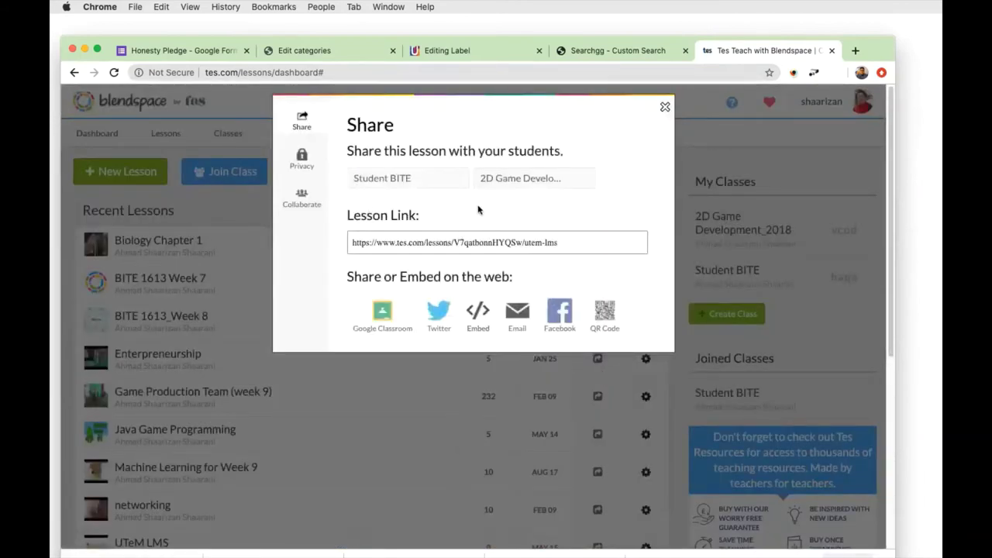
Share with the Student BITE class, select the full lesson link, and return to the ULearn label form.
click(439, 187)
drag(557, 244, 328, 248)
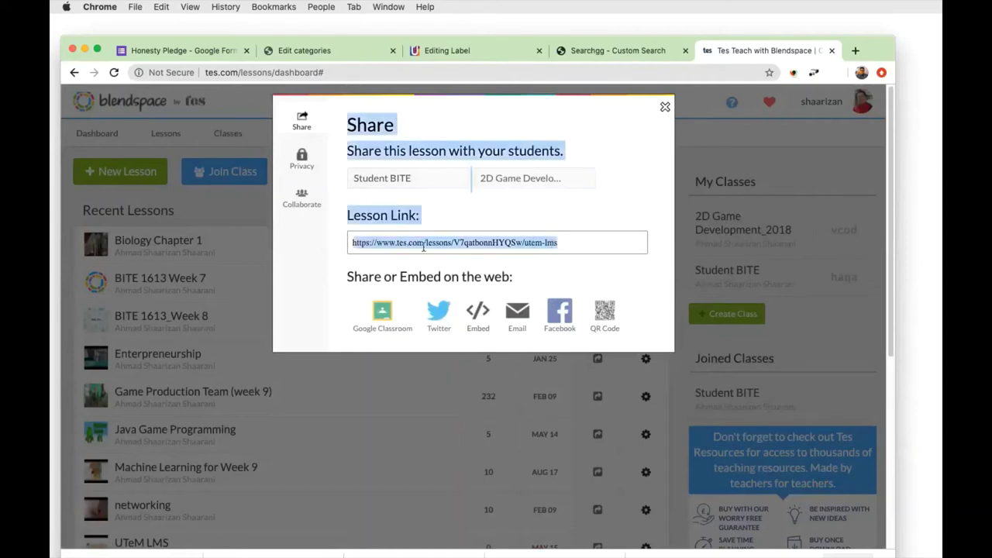
click(452, 245)
double_click(452, 245)
triple_click(452, 245)
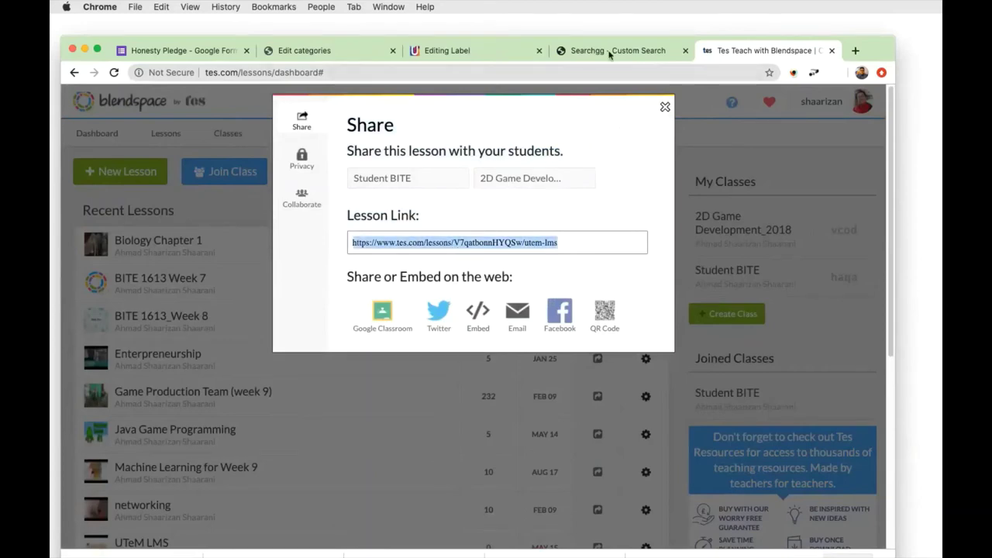
click(504, 51)
scroll(407, 268, down, 5)
scroll(383, 226, up, 4)
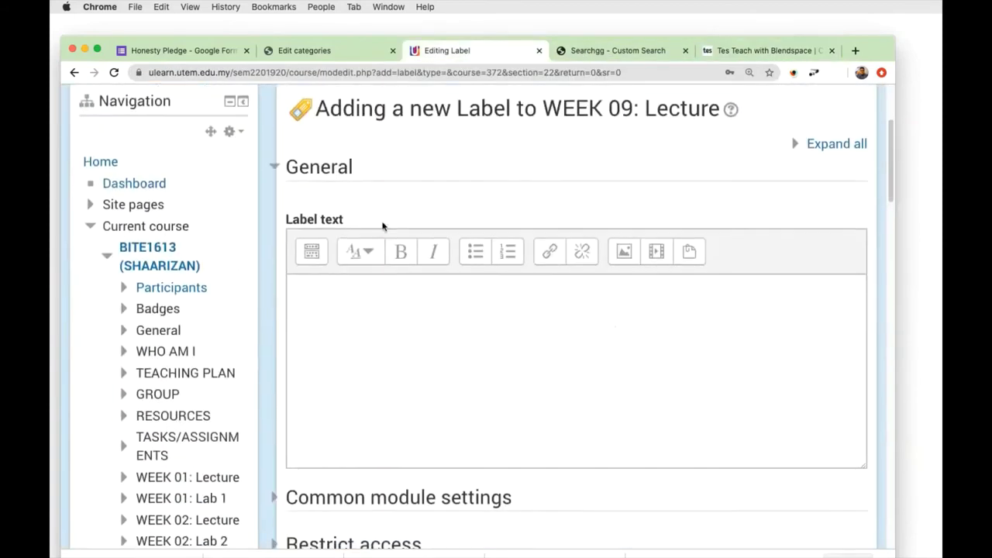
scroll(447, 210, down, 3)
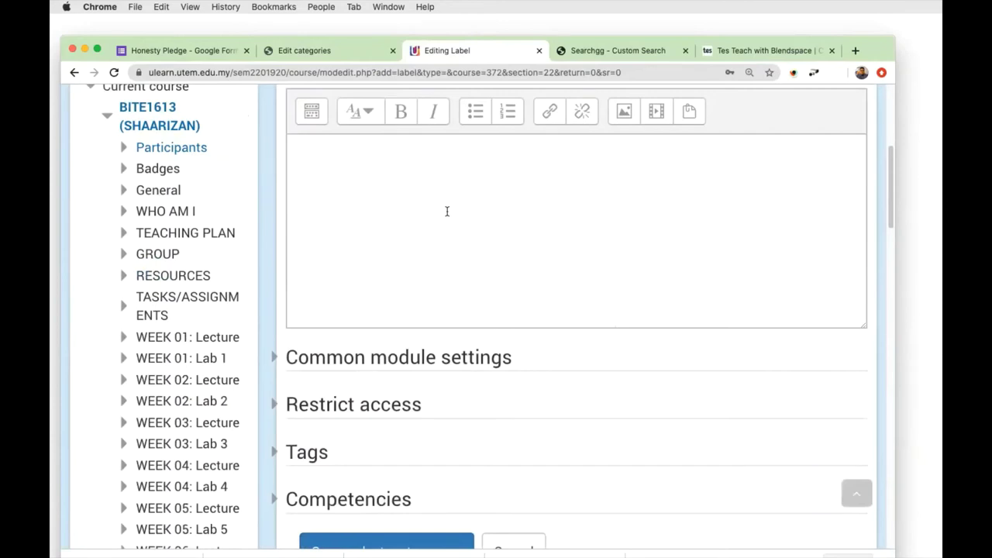
scroll(470, 262, up, 5)
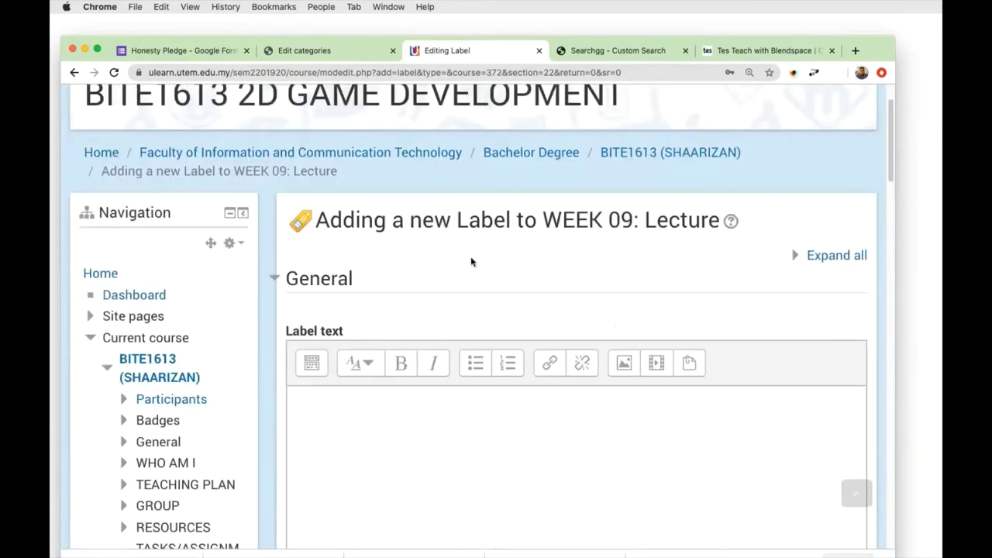
click(275, 279)
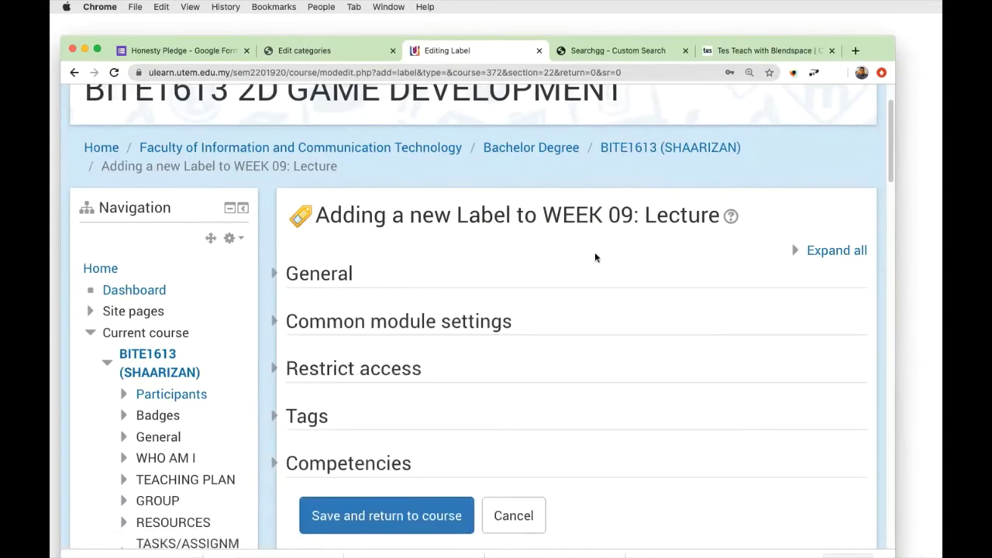
scroll(605, 267, down, 4)
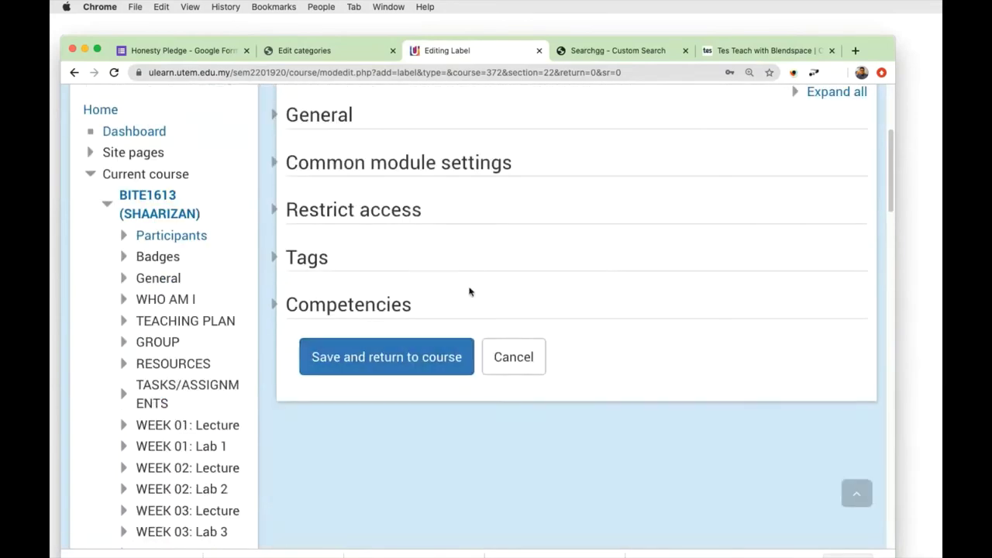
scroll(418, 271, up, 3)
scroll(328, 290, down, 9)
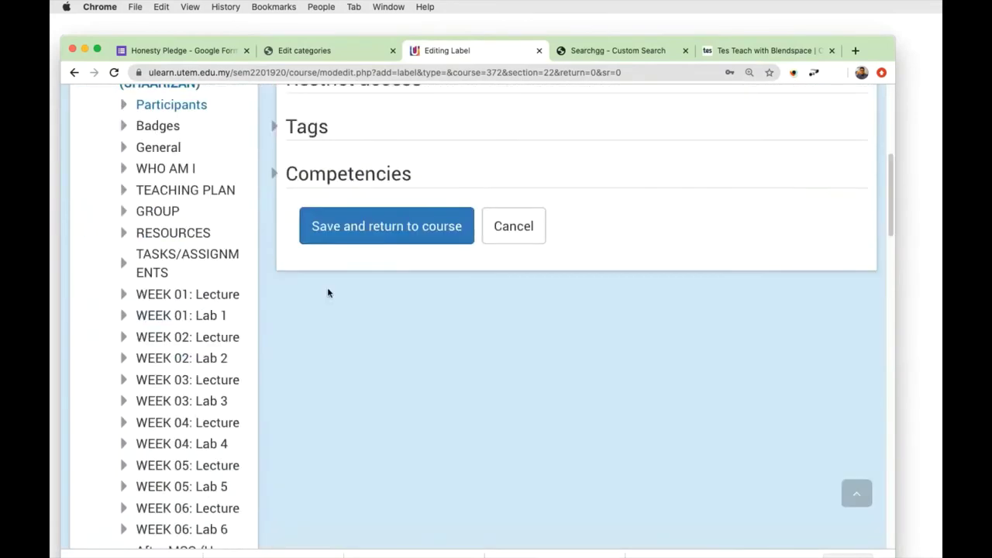
scroll(252, 336, down, 12)
scroll(281, 308, up, 20)
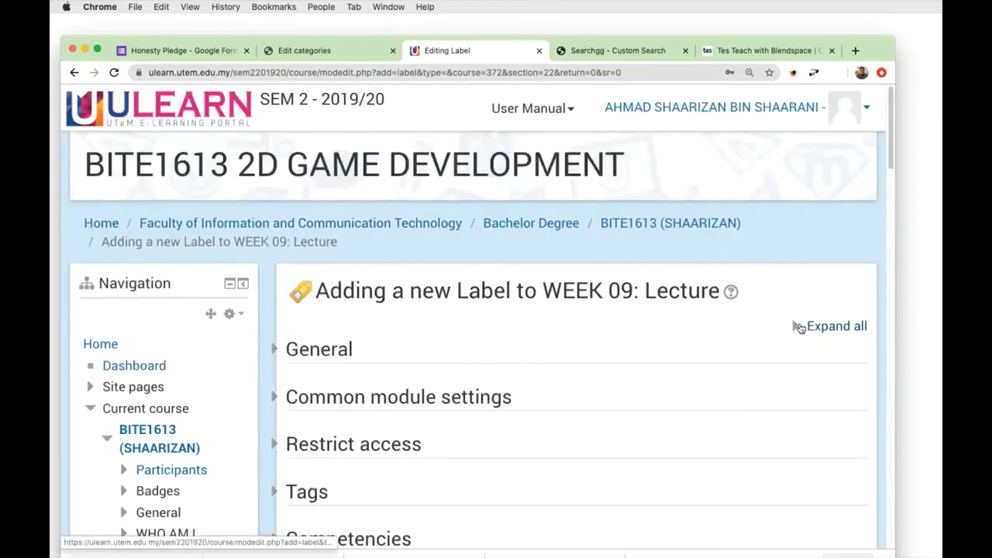
click(798, 326)
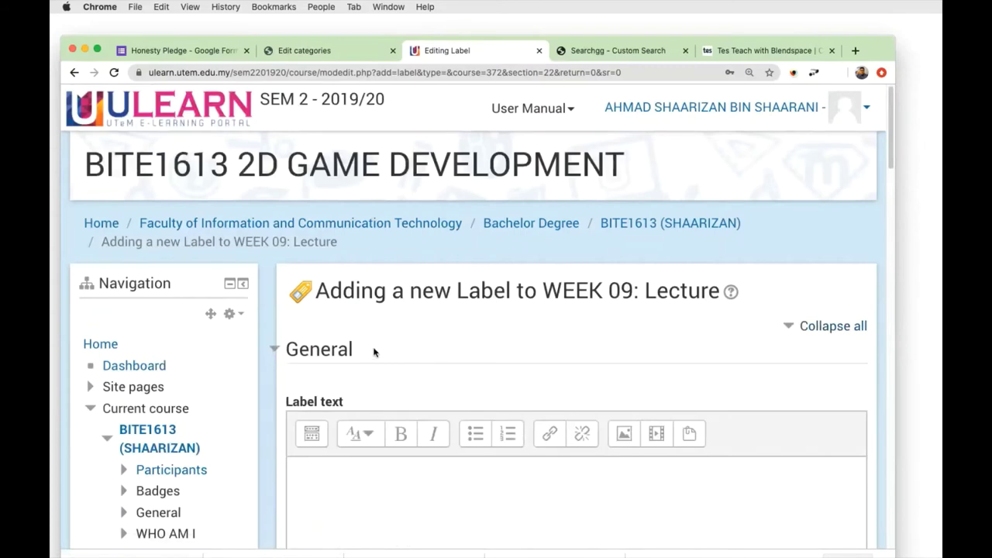
scroll(369, 434, down, 2)
click(365, 406)
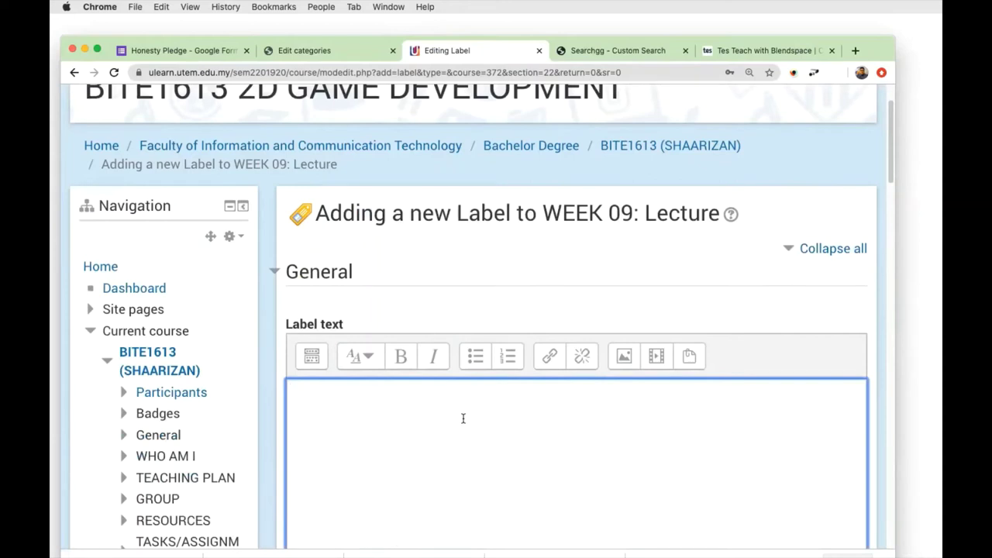
Enter 'I want everybody to go to this link...' as the label text and start a new line.
text(I want everybody )
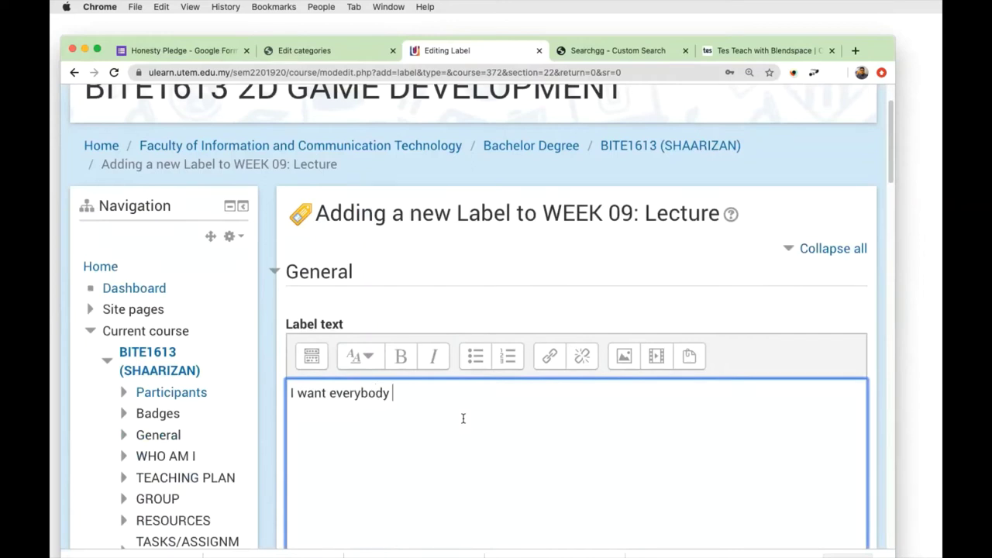
text(to go to this link)
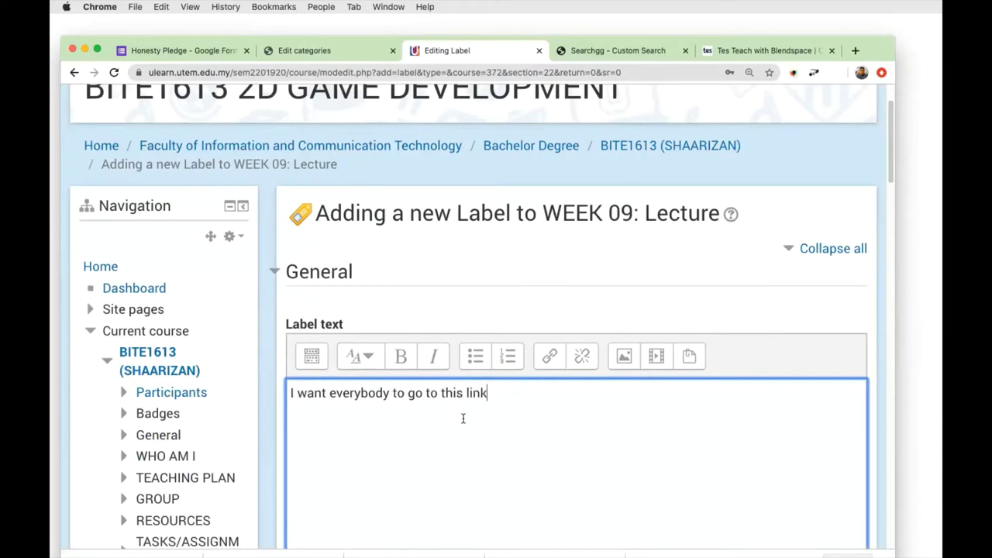
text(...)
key(Return)
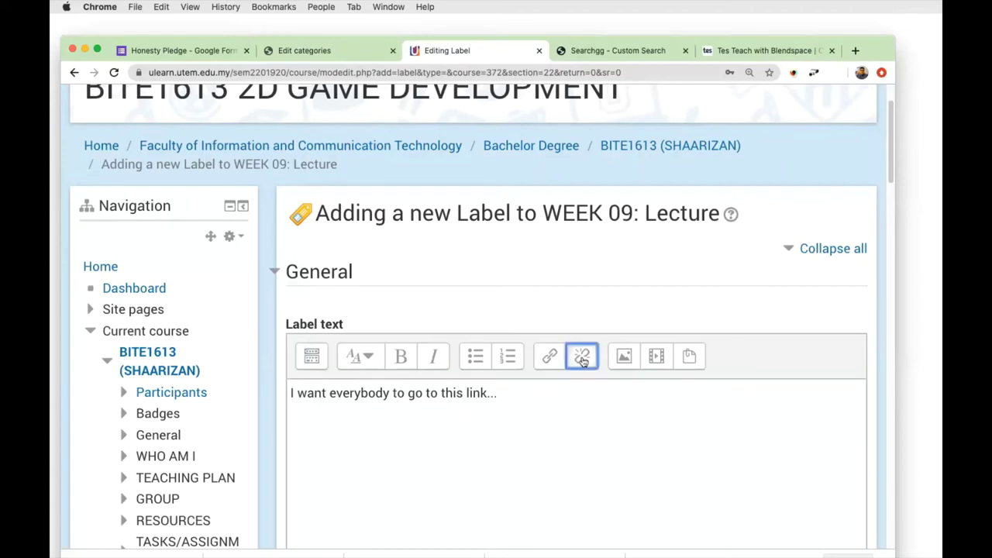
Insert the copied tes.com UTeM LMS lesson URL as a hyperlink on the label's second line.
click(546, 357)
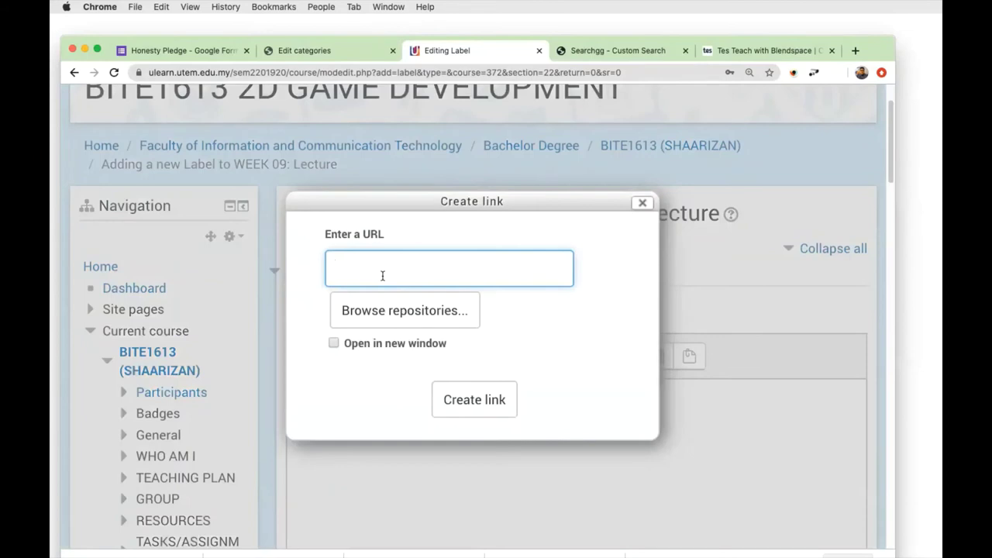
key(super+v)
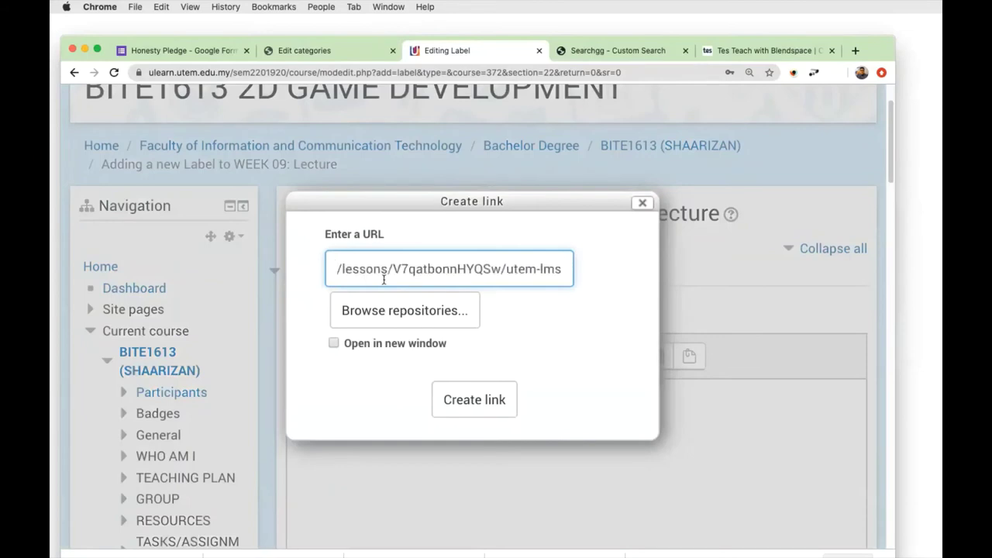
click(465, 392)
scroll(650, 399, down, 3)
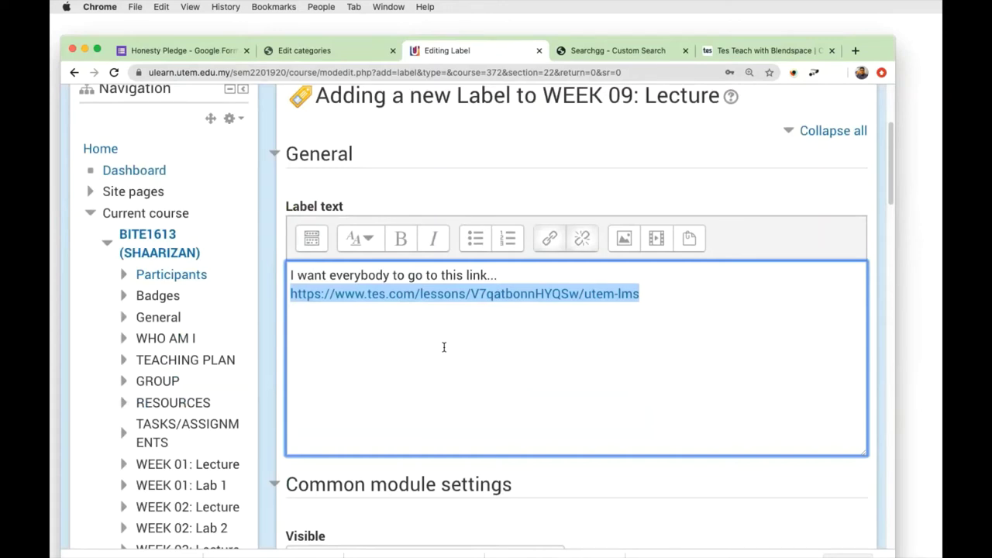
Save the label and confirm WEEK 09: Lecture shows the sentence and the Tes lesson link.
scroll(591, 388, down, 6)
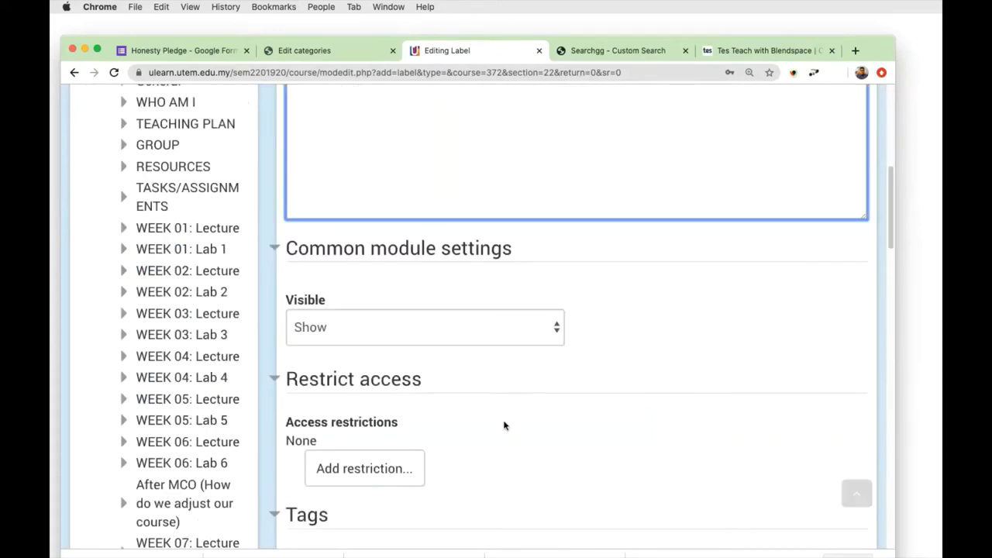
scroll(602, 464, down, 15)
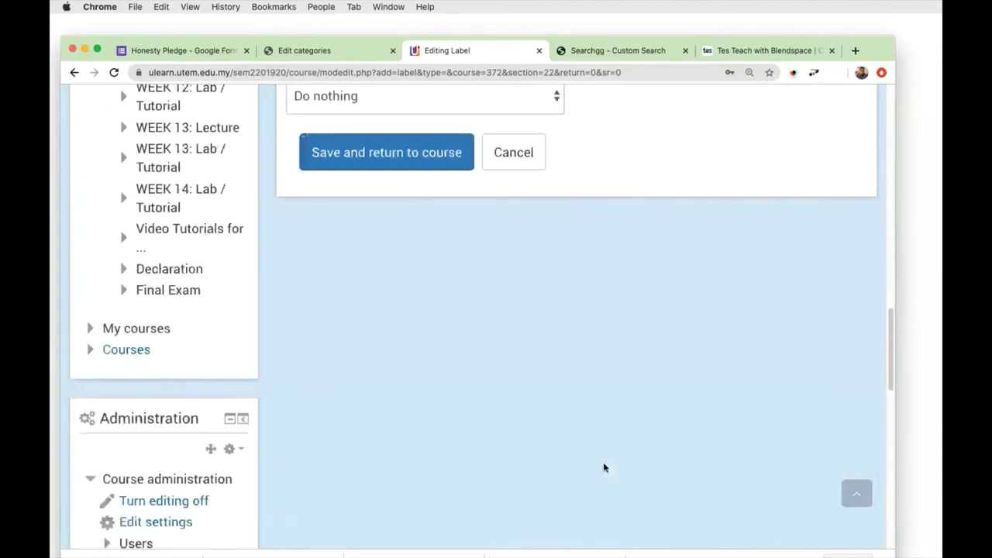
click(398, 168)
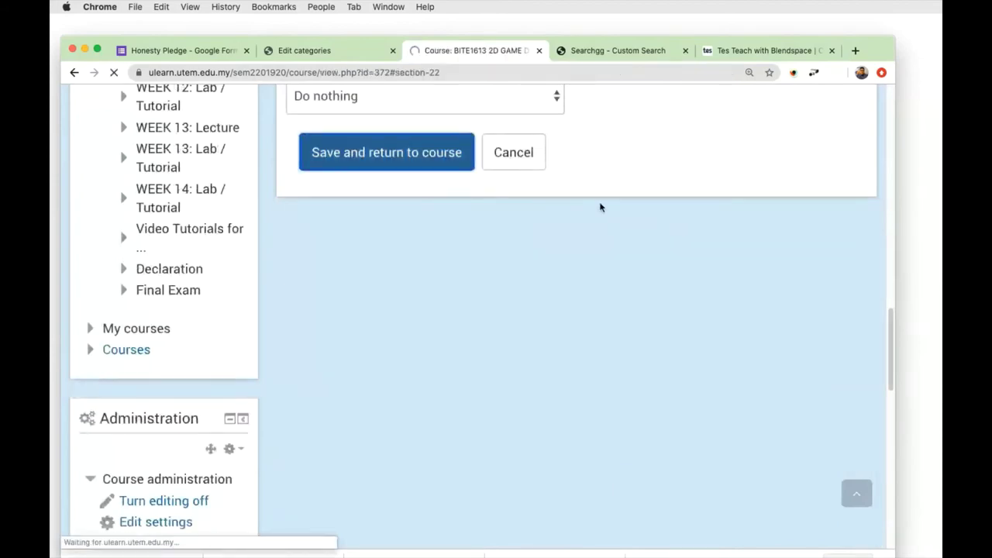
scroll(600, 210, down, 20)
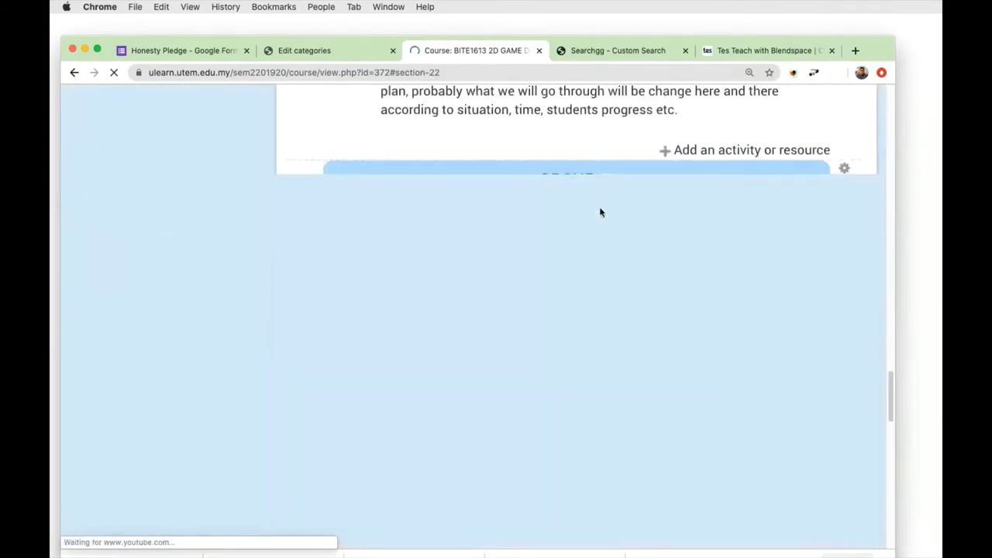
scroll(600, 210, down, 5)
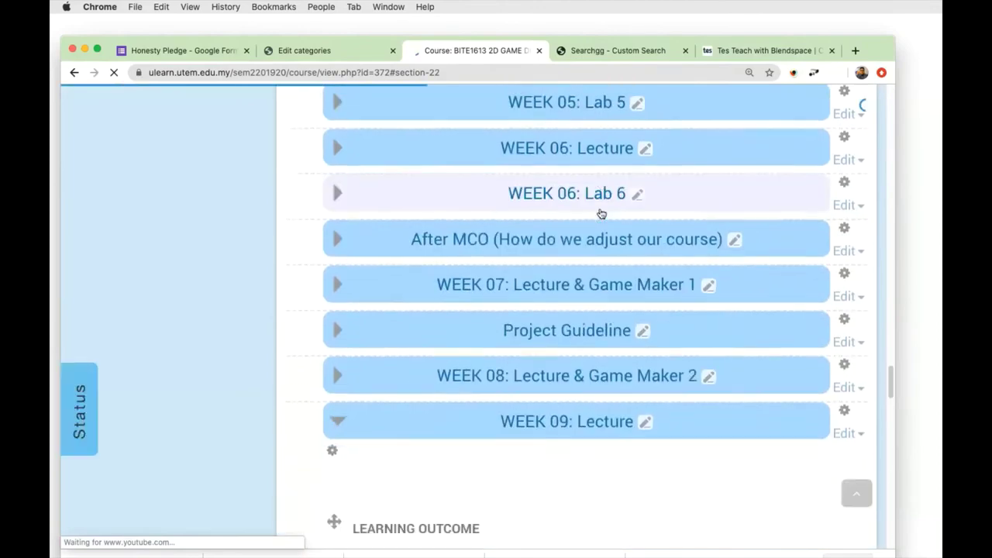
scroll(601, 213, down, 8)
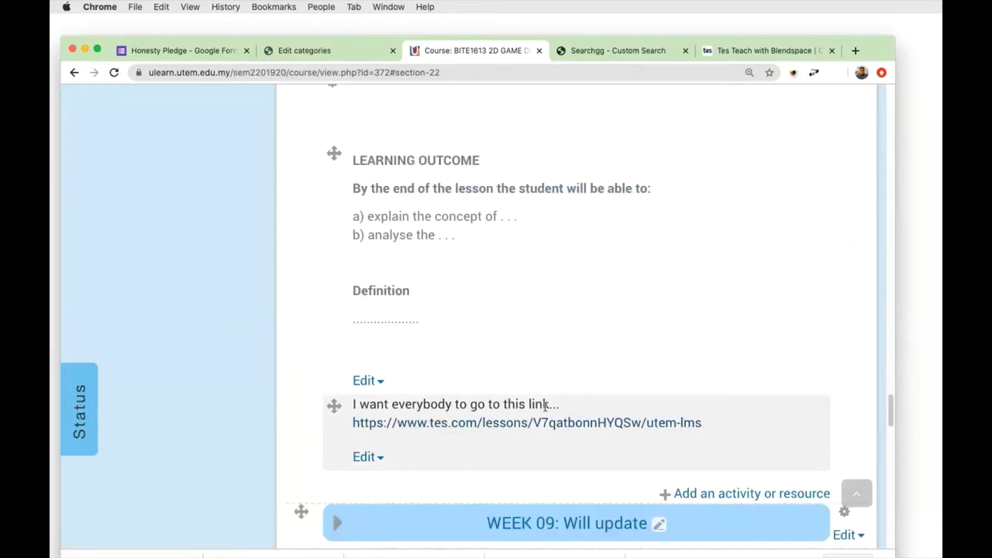
scroll(426, 247, up, 1)
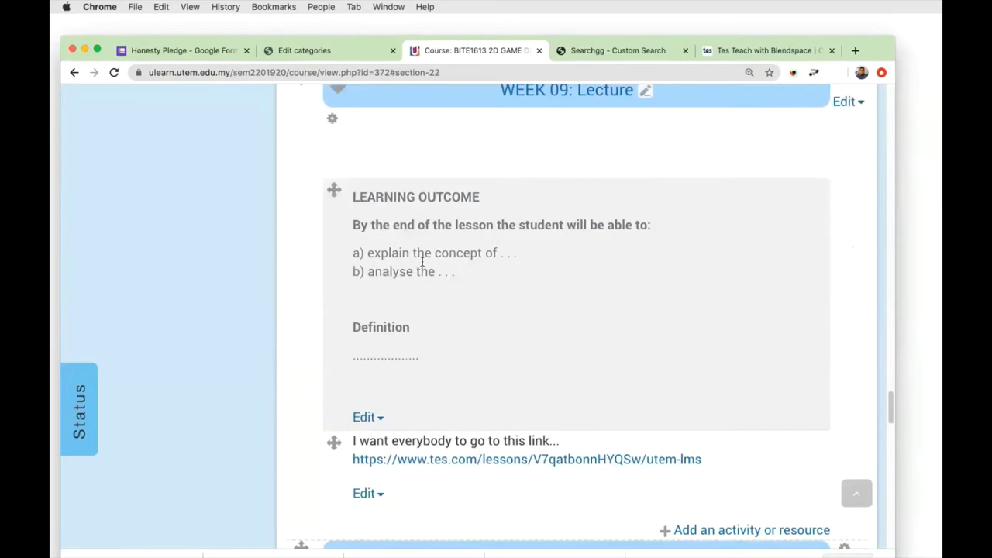
scroll(436, 331, down, 3)
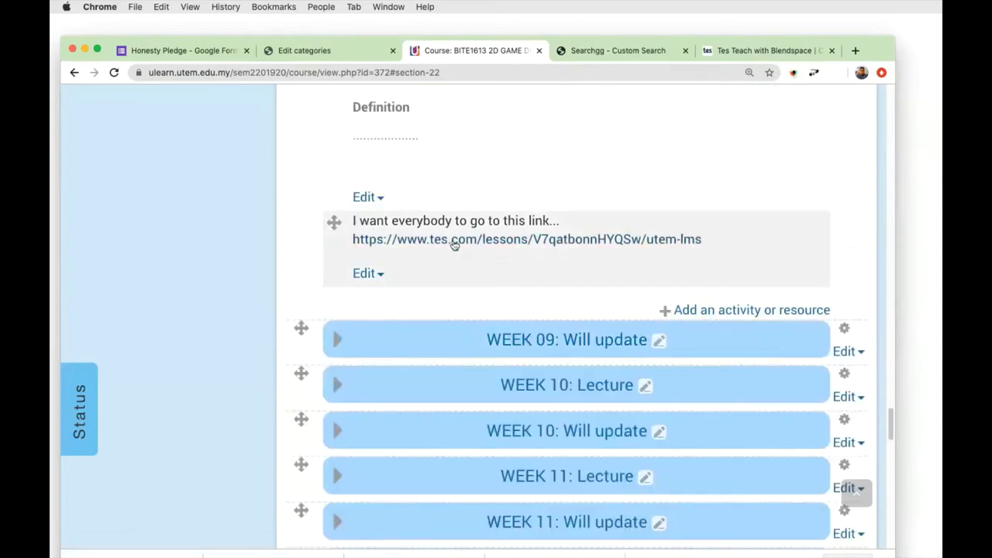
Open the Tes lesson from the label link and view the TITLE and OBJECTIVES slides.
click(457, 242)
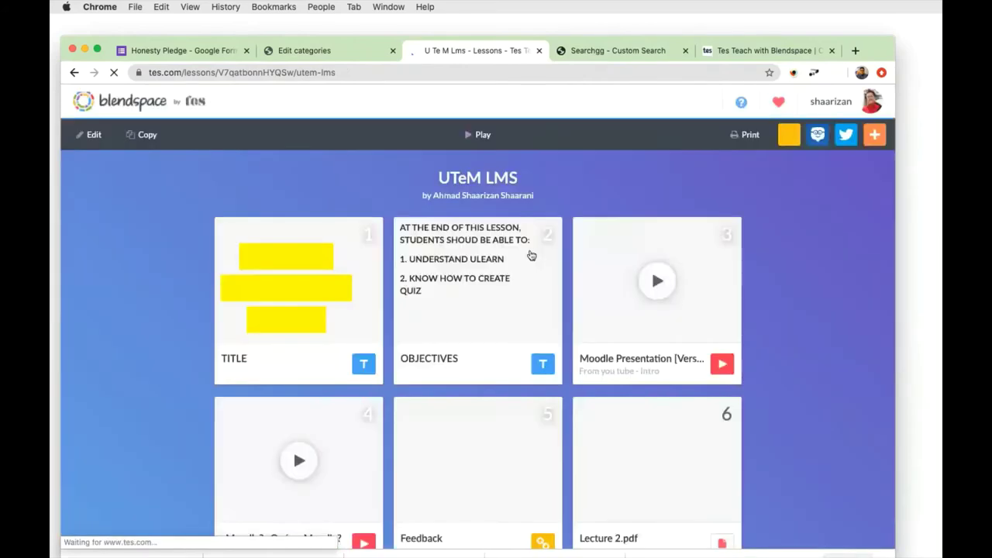
click(506, 261)
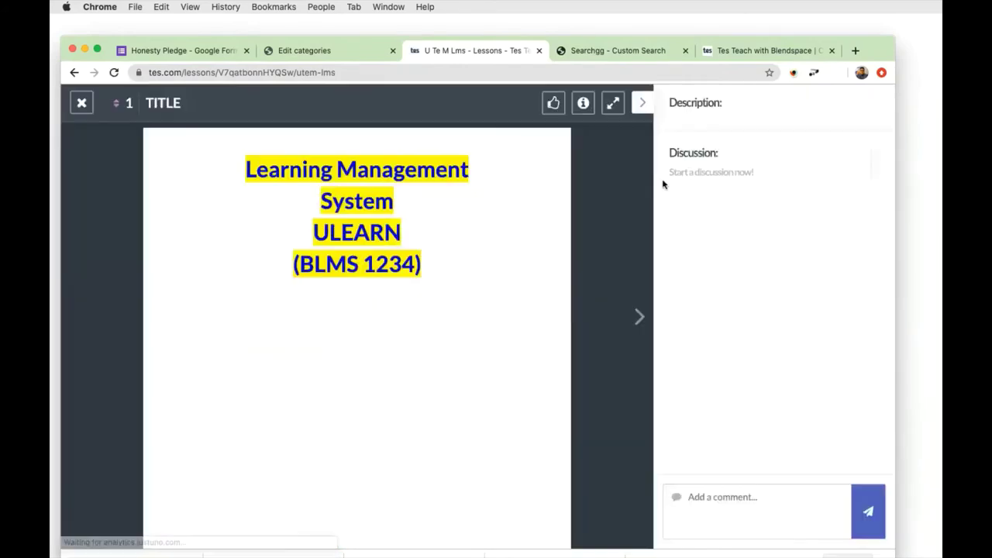
click(638, 316)
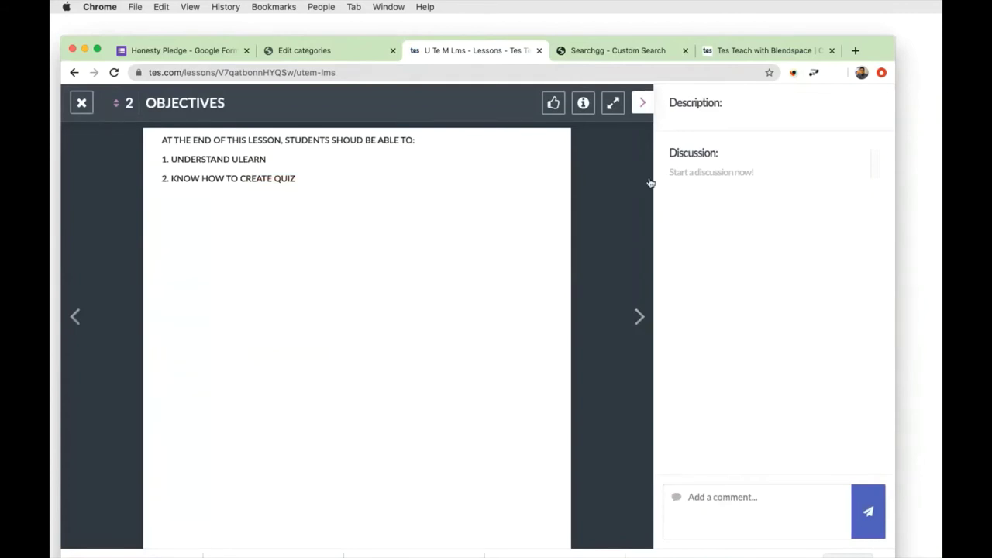
click(646, 104)
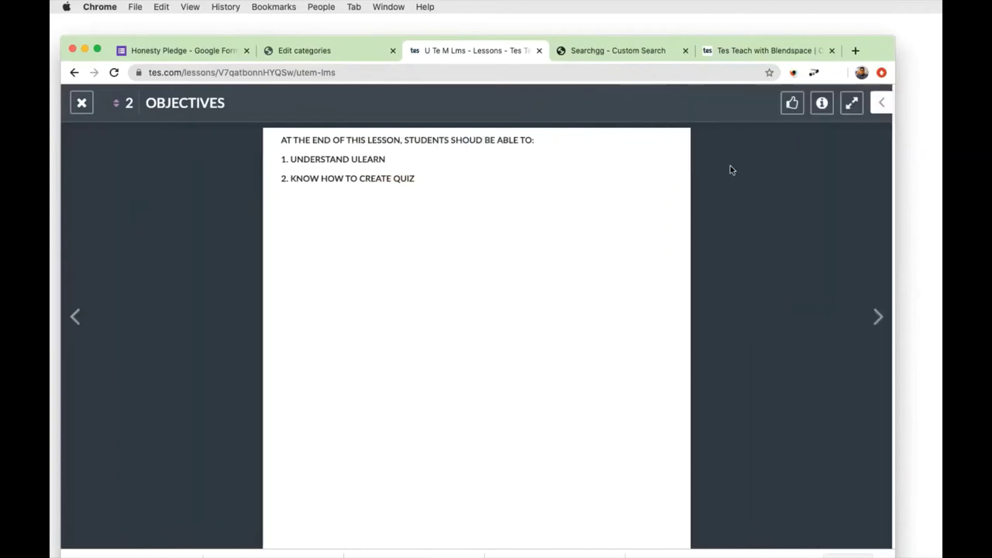
click(876, 107)
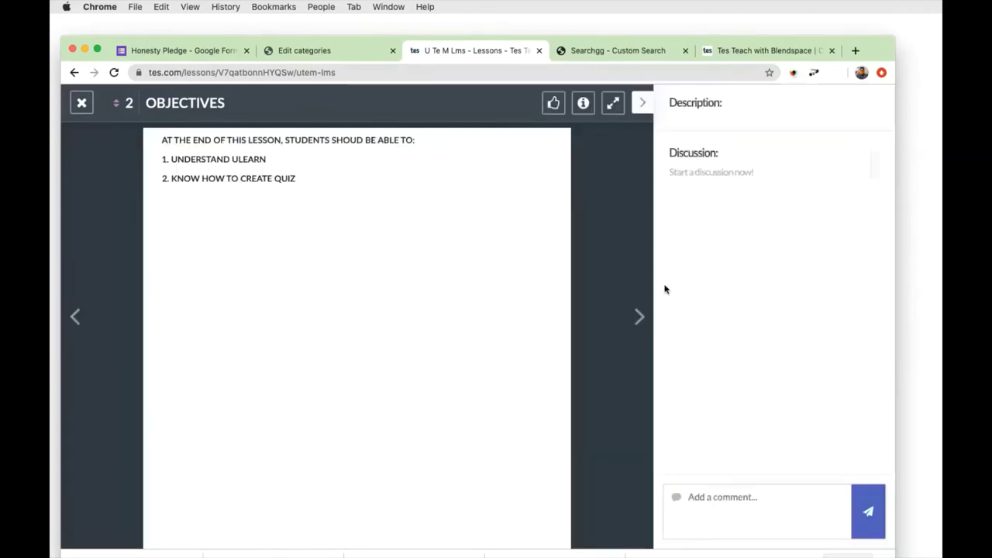
Step through slides 3 to 7, from Moodle Presentation to Feedback 2.jpeg.
click(638, 317)
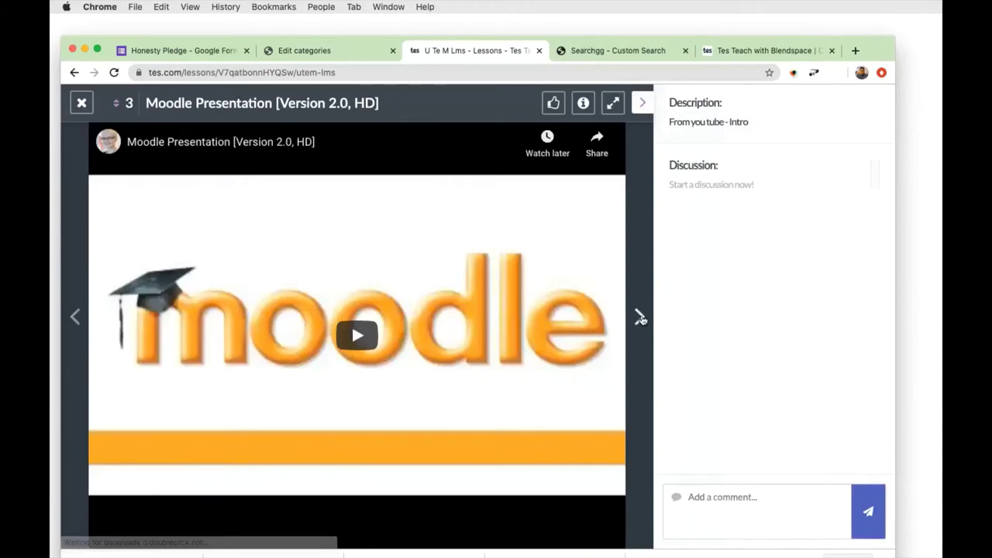
click(639, 318)
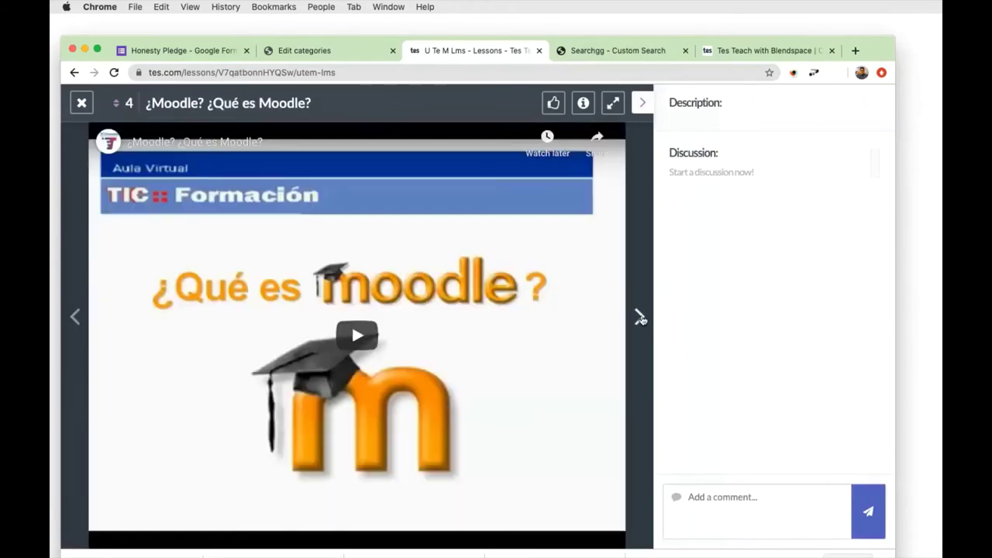
click(639, 318)
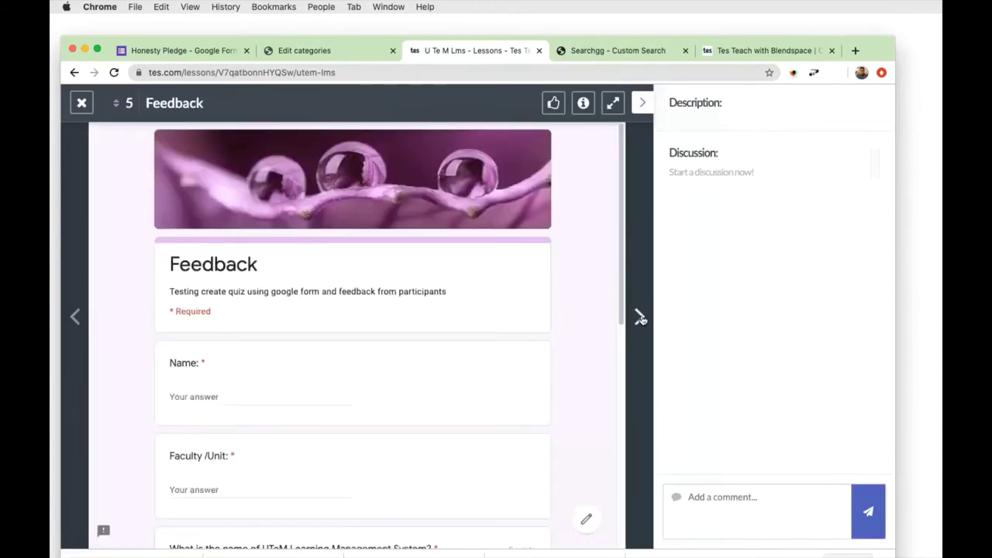
click(639, 318)
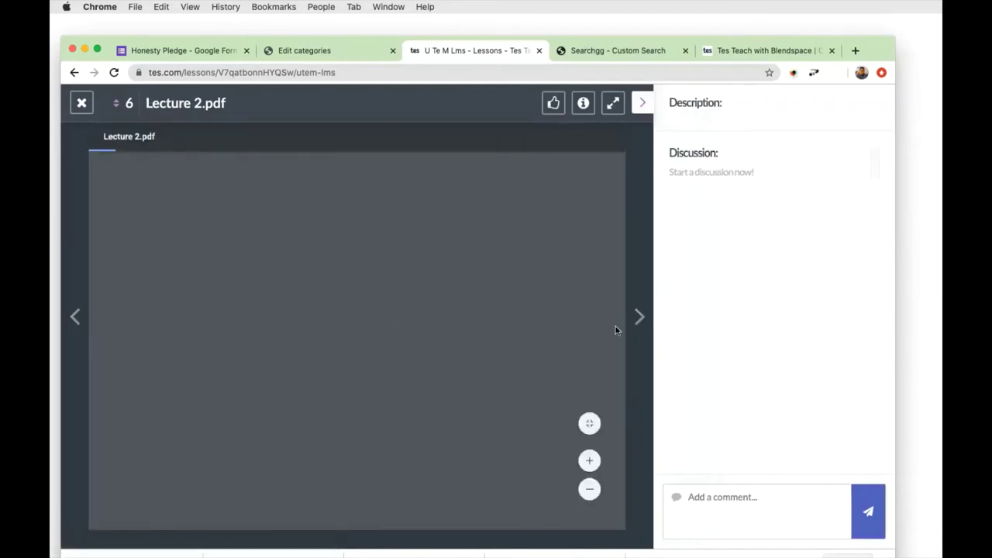
click(638, 316)
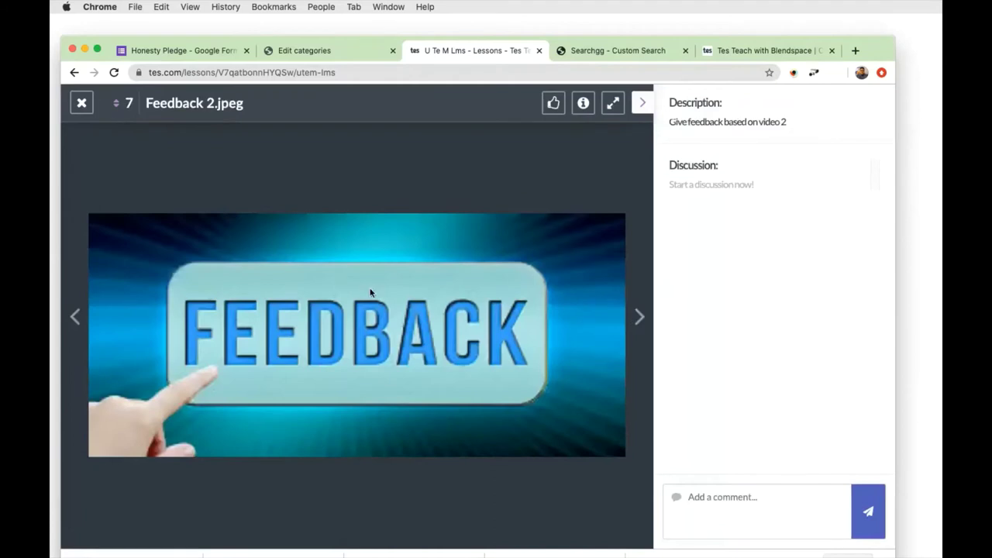
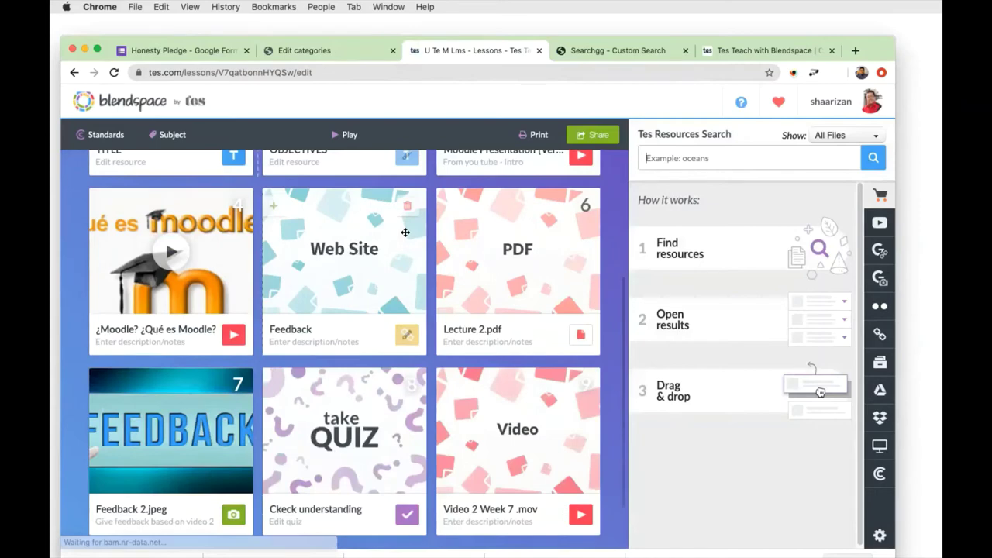
Add a row of three empty tiles below the last row of the UTeM LMS lesson grid.
click(352, 508)
scroll(496, 496, down, 4)
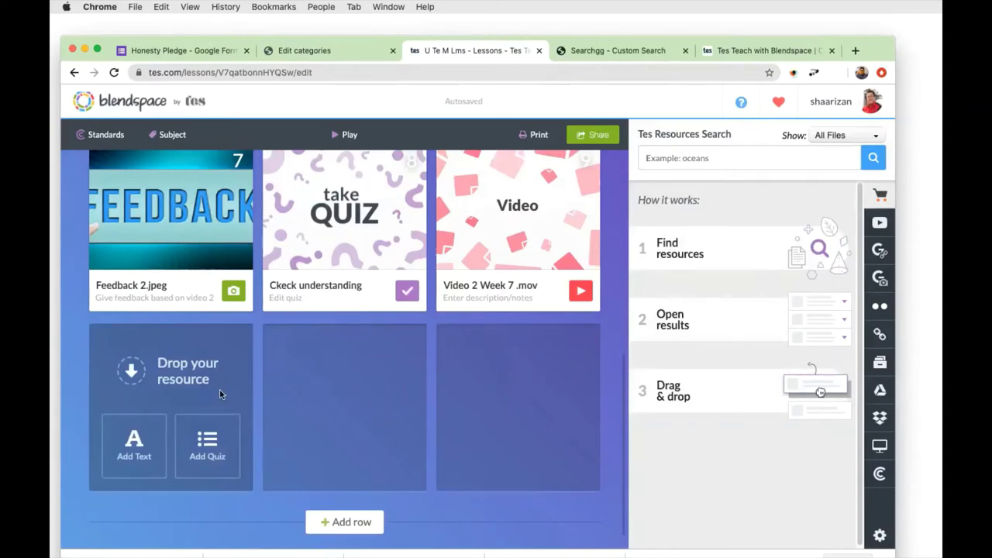
scroll(497, 341, up, 5)
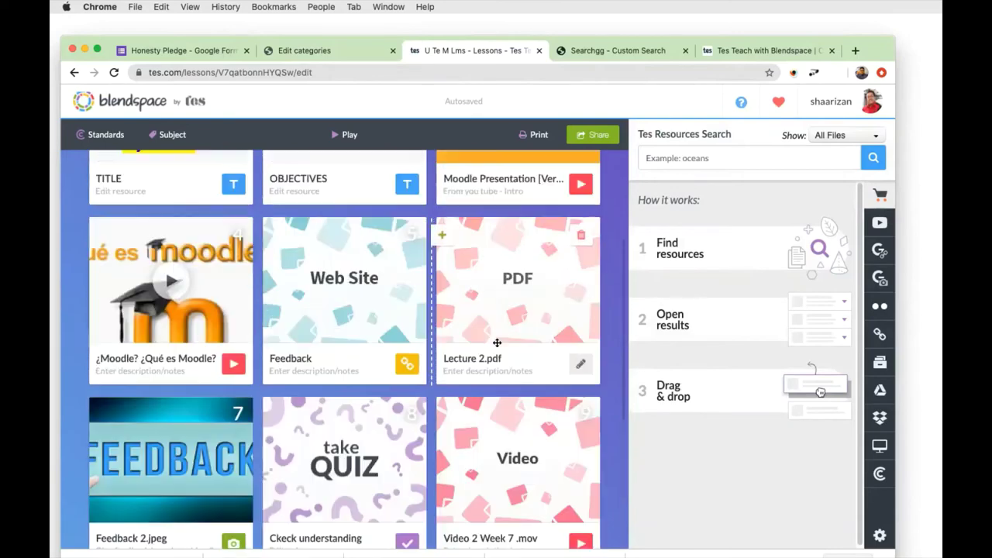
scroll(497, 341, down, 2)
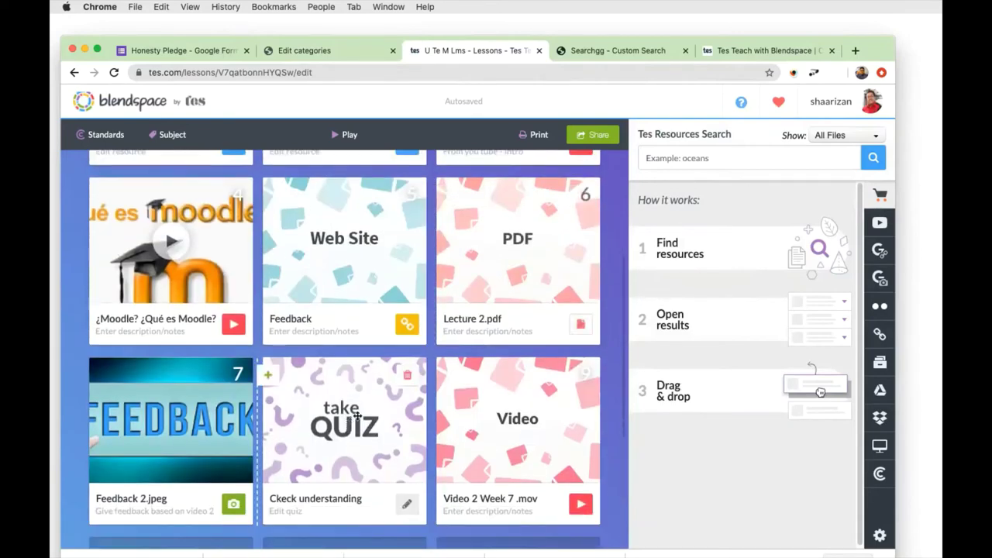
scroll(356, 416, down, 4)
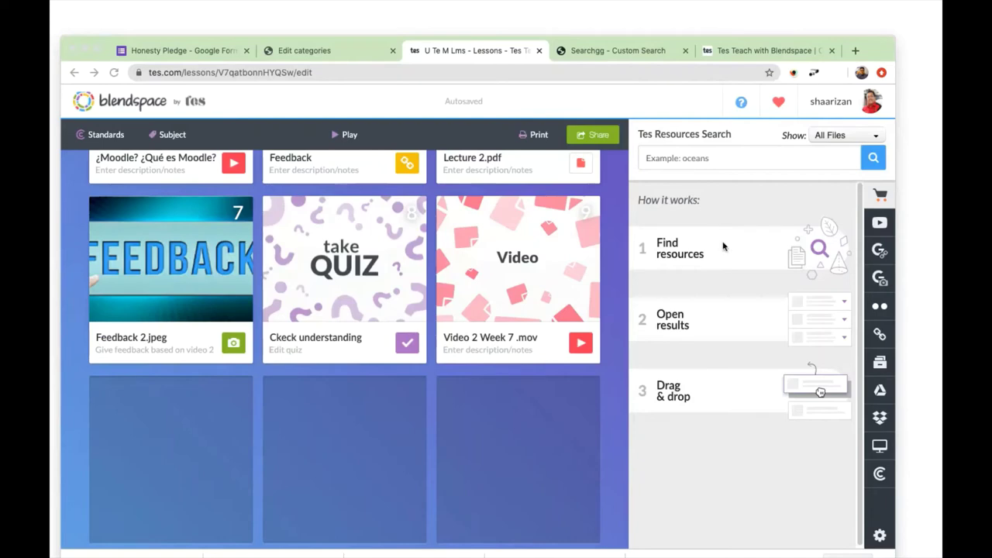
click(891, 337)
click(686, 154)
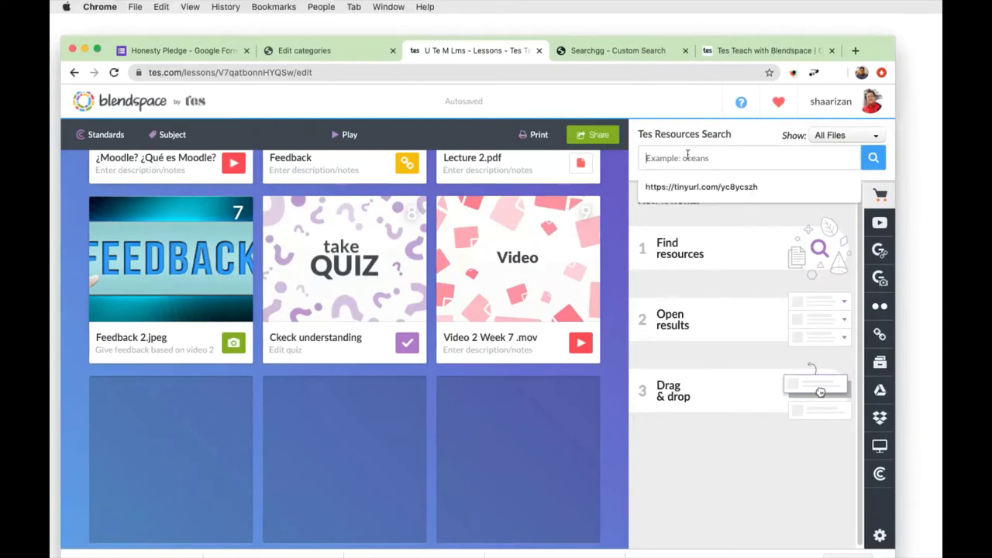
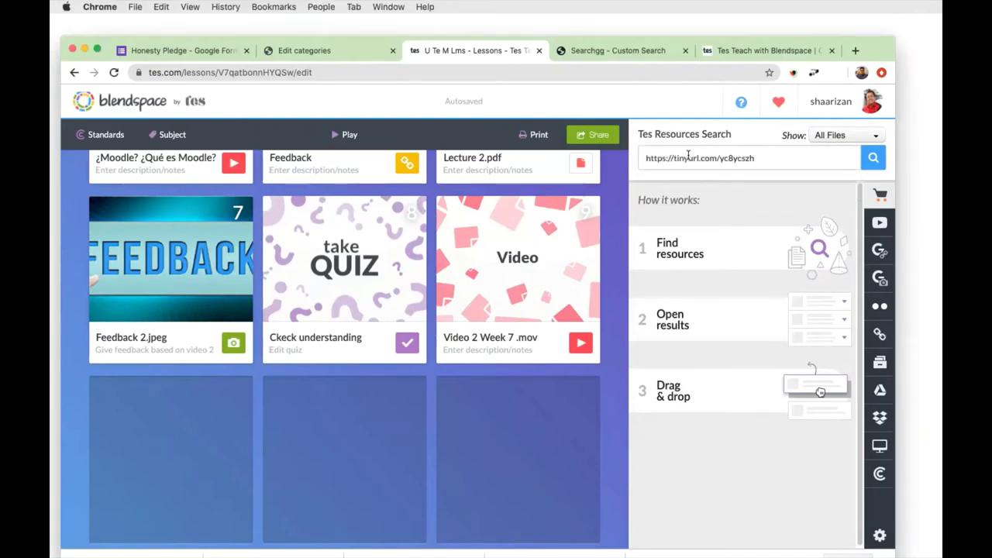
click(870, 164)
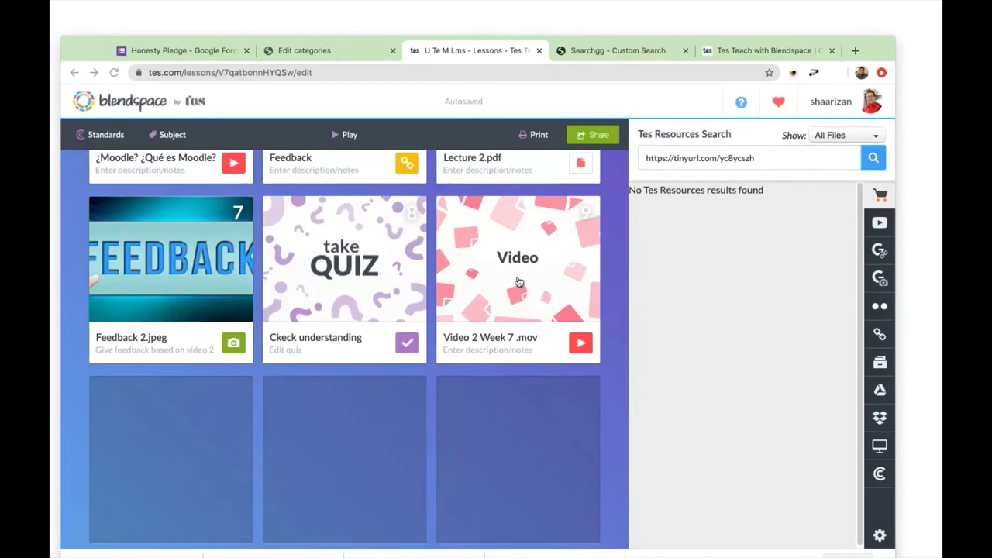
Paste the tinyurl link into the search again and rerun it, still getting no results.
click(764, 162)
drag(764, 161, 573, 164)
key(super+c)
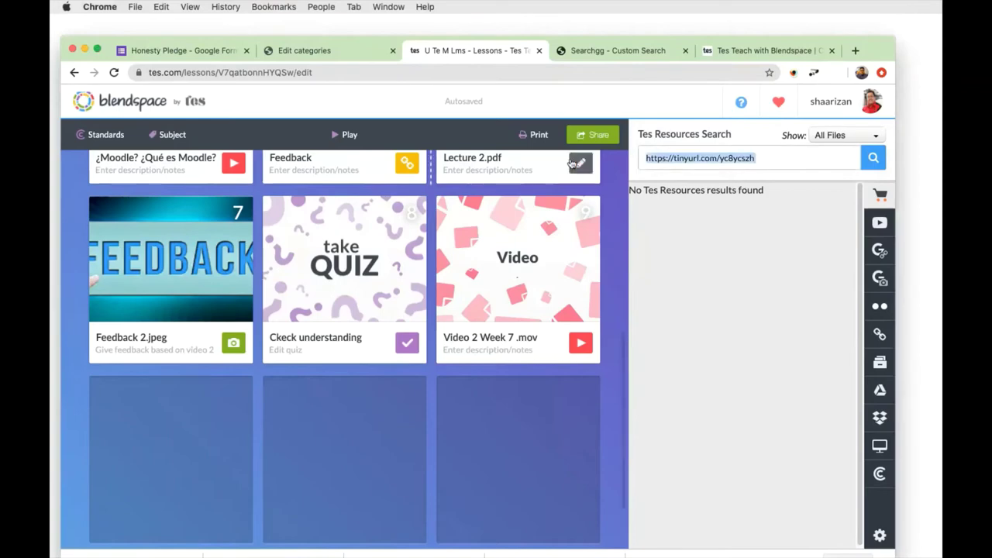
key(Right)
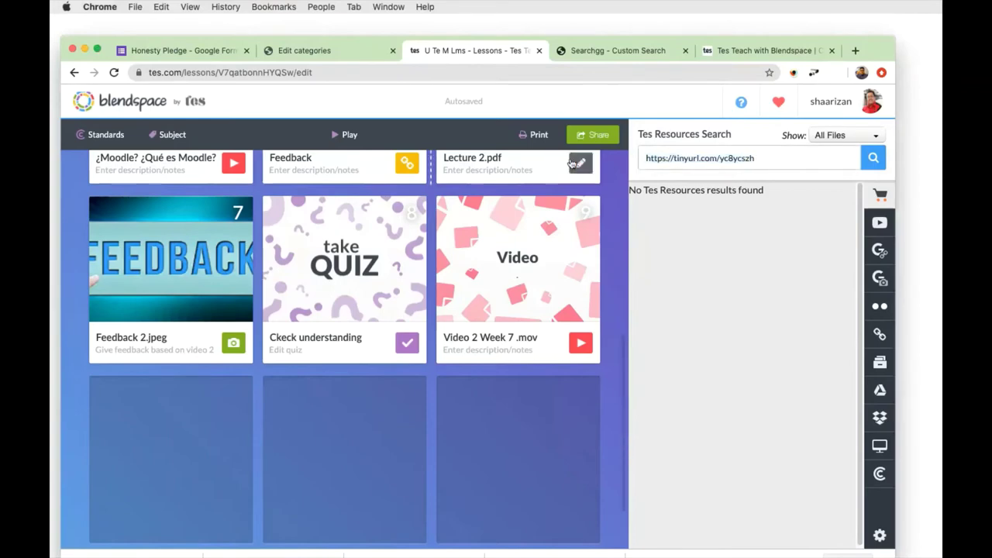
key(super+v)
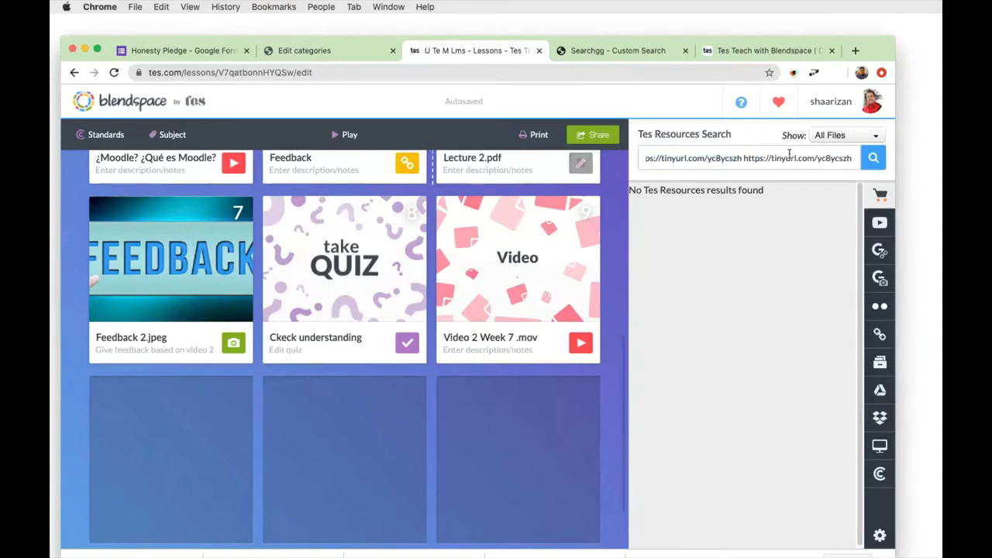
click(873, 157)
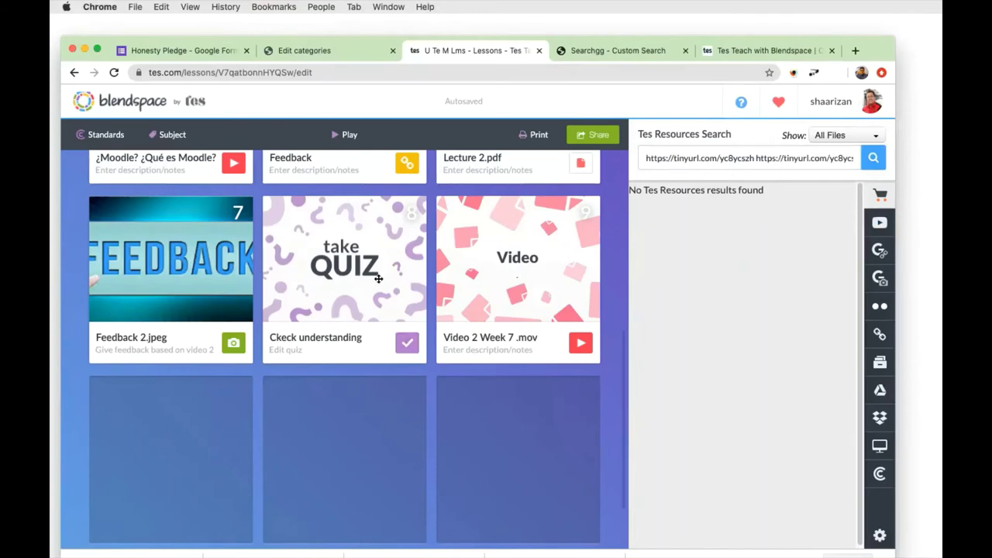
Return to the lessons dashboard via the blendspace logo and find the UTeM LMS lesson row.
mouse_move(407, 287)
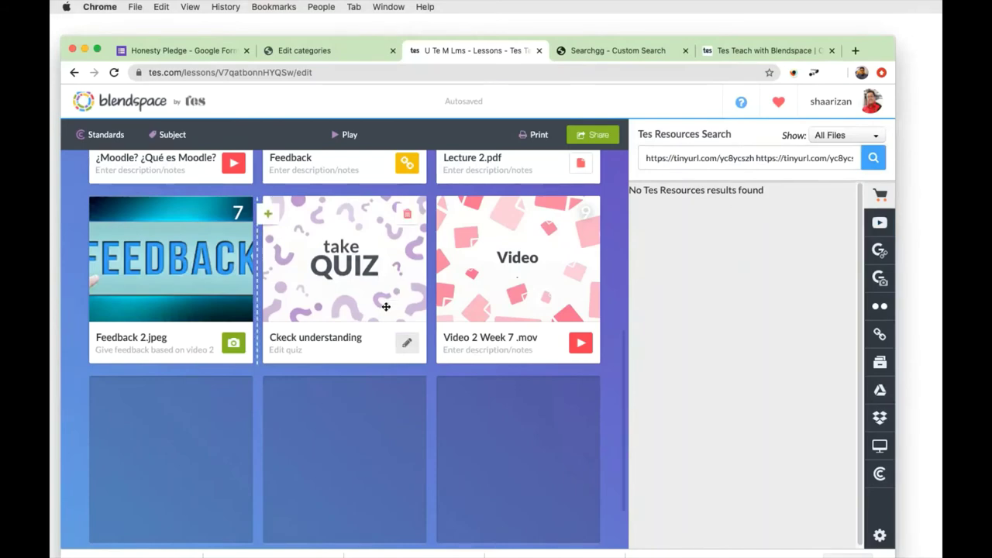
scroll(383, 304, up, 1)
scroll(388, 310, up, 3)
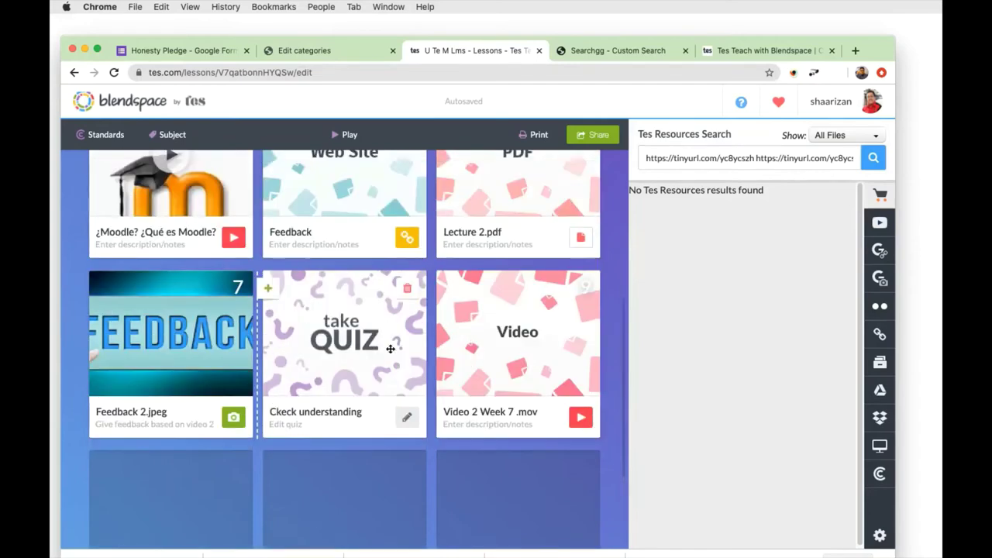
scroll(386, 357, up, 1)
scroll(386, 357, up, 5)
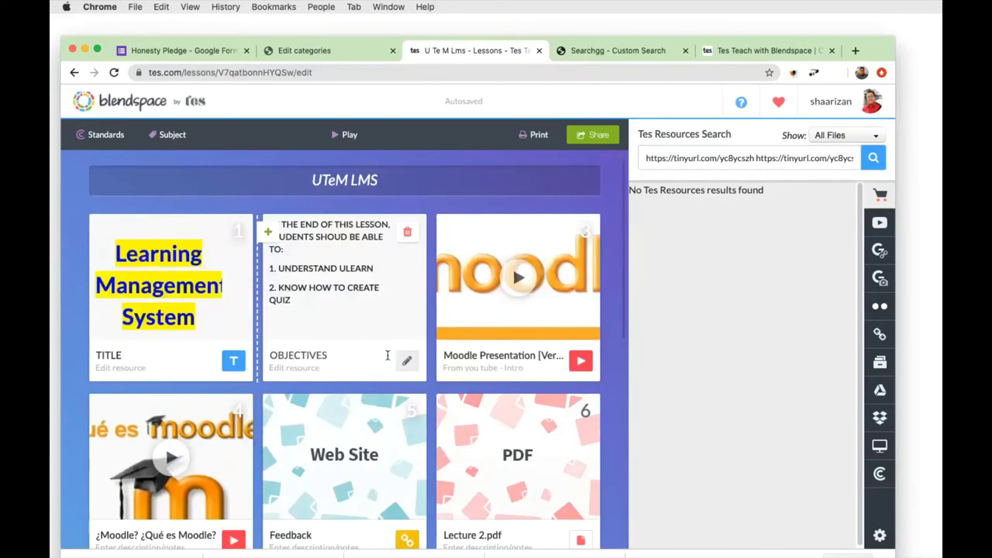
scroll(387, 357, down, 5)
scroll(388, 356, down, 3)
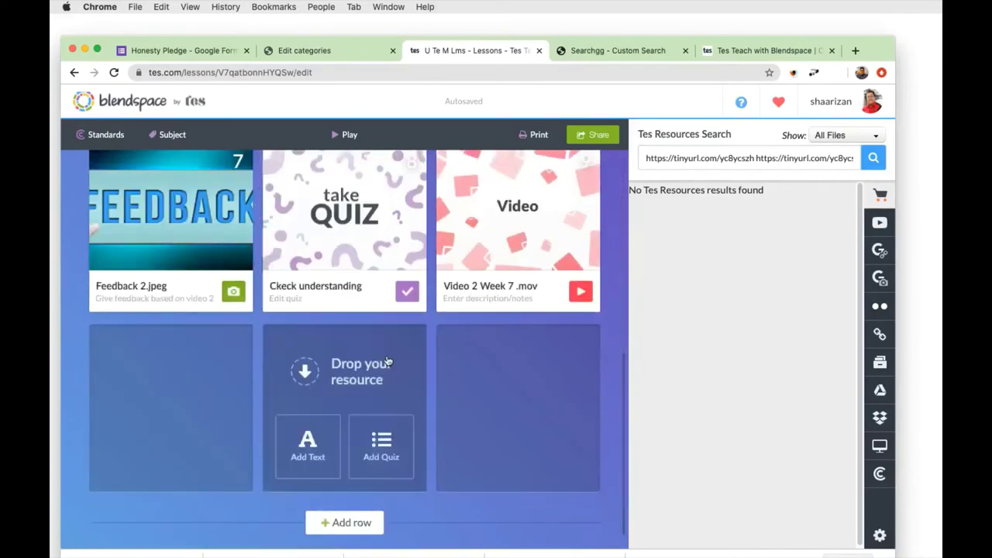
scroll(387, 354, up, 8)
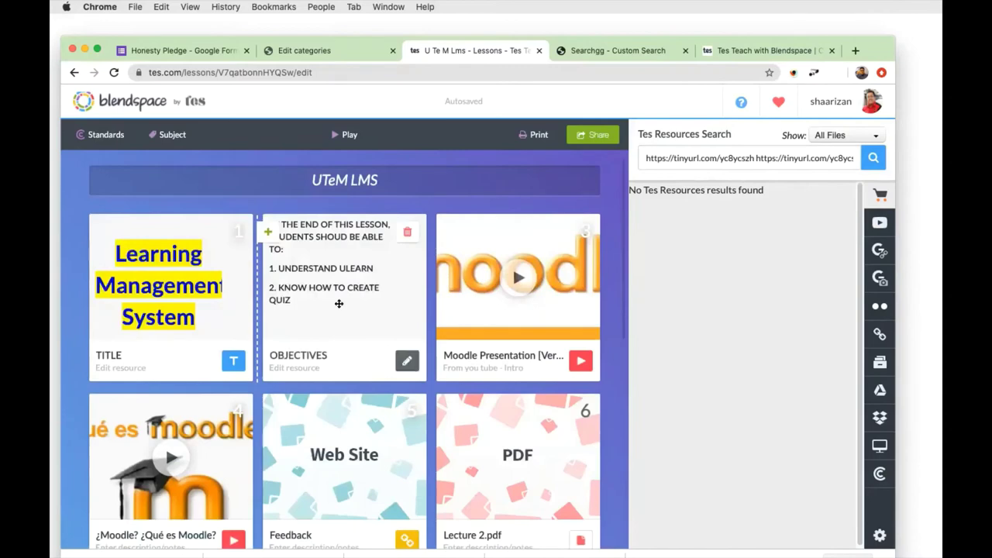
click(139, 108)
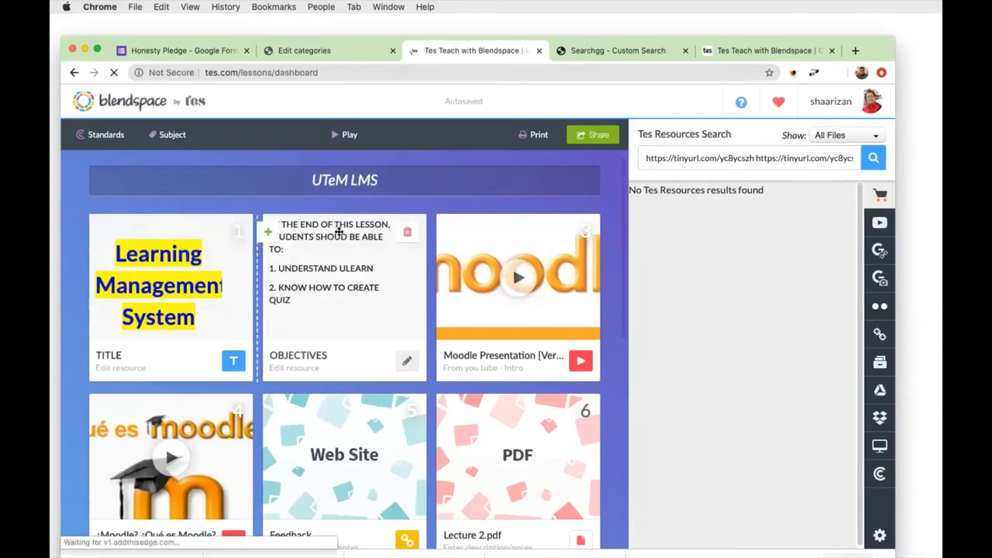
scroll(398, 326, down, 3)
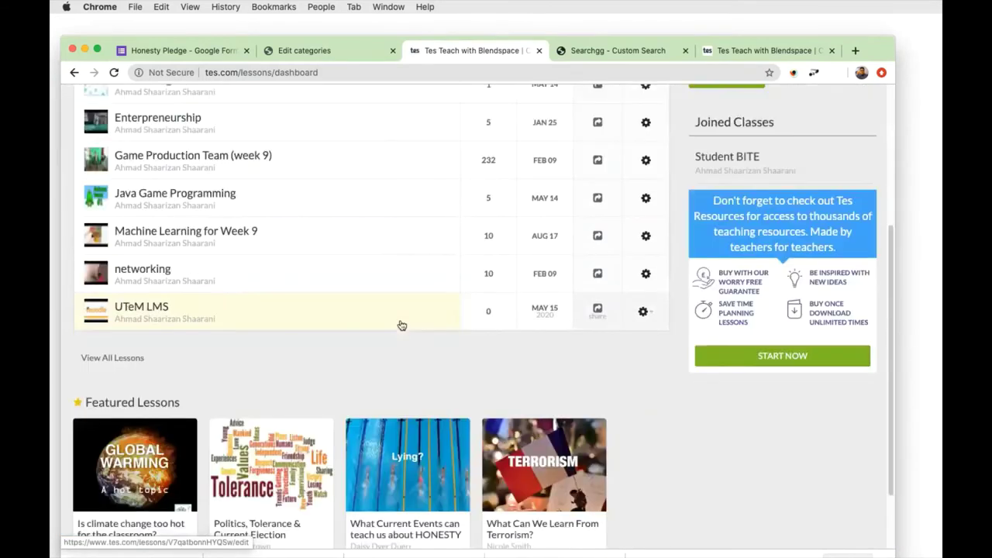
Share the UTeM LMS lesson to Google Classroom from its sharing options.
click(599, 311)
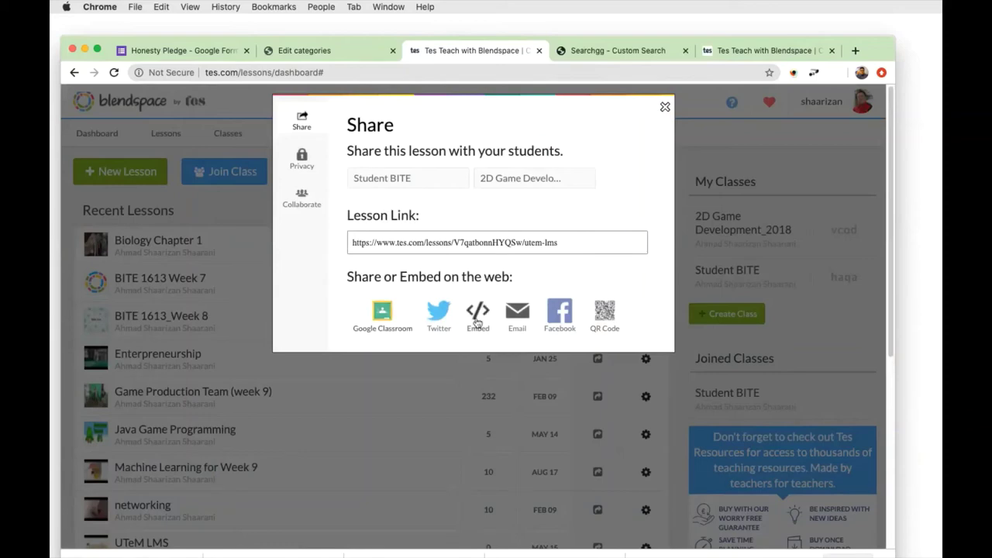
click(382, 311)
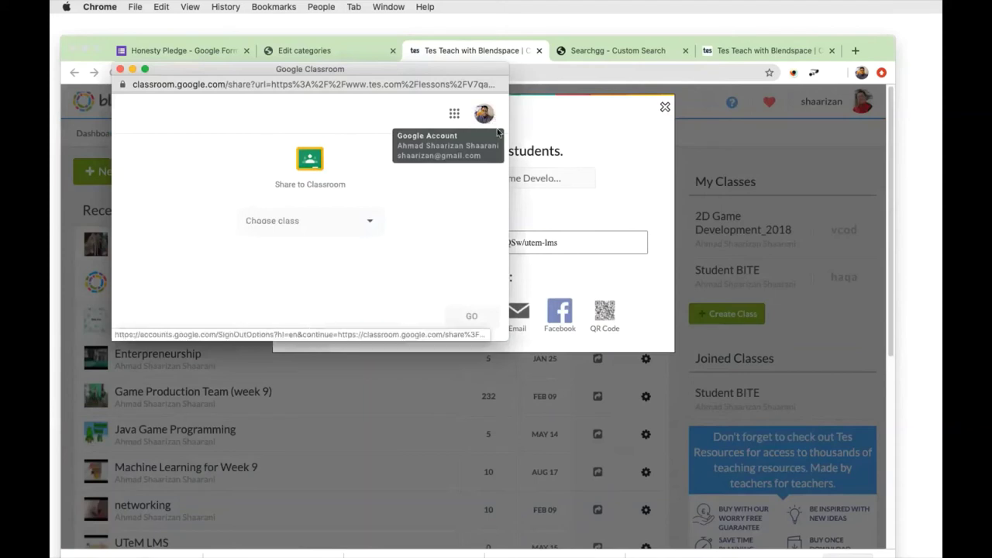
Pick the Blendspace & Google Classroom Sharing Session class and the Create assignment action.
click(373, 221)
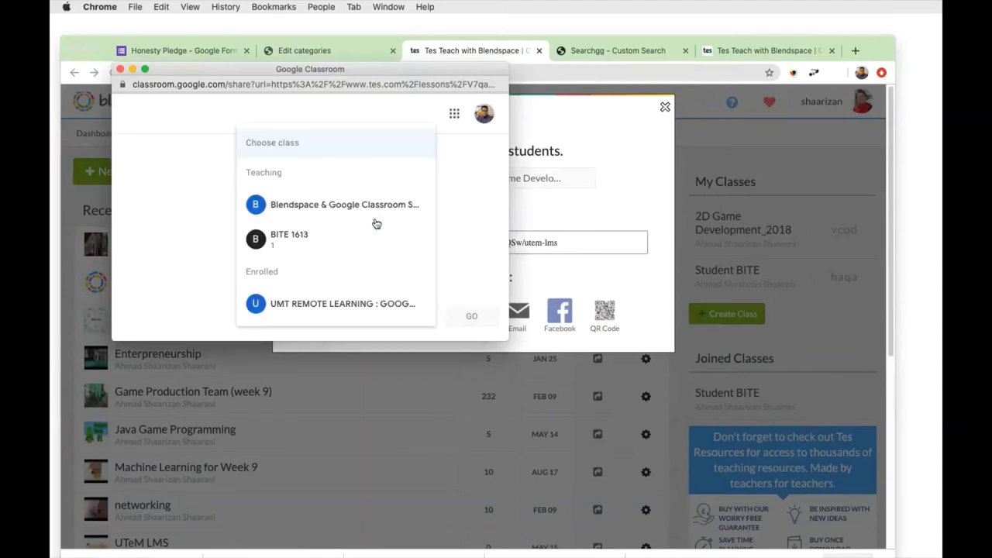
click(366, 214)
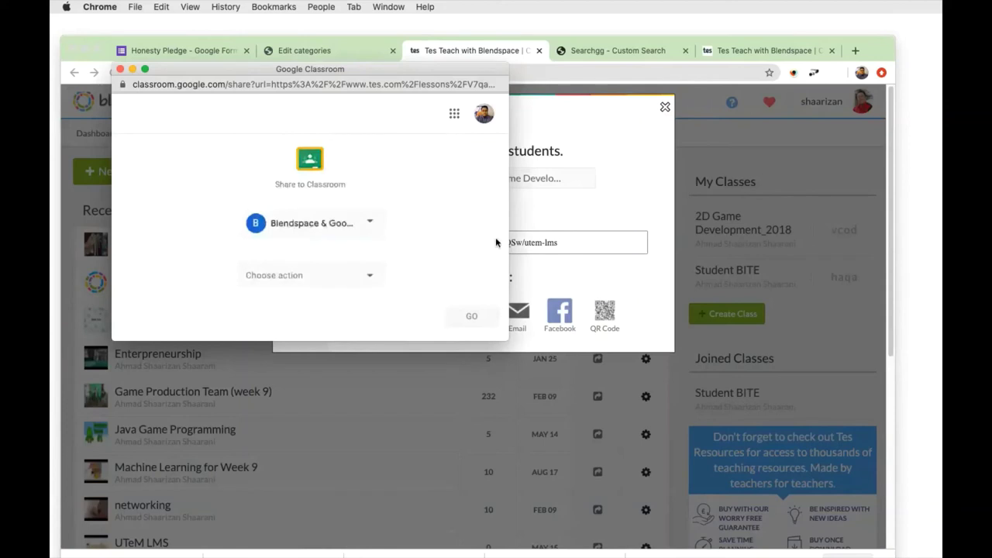
click(380, 278)
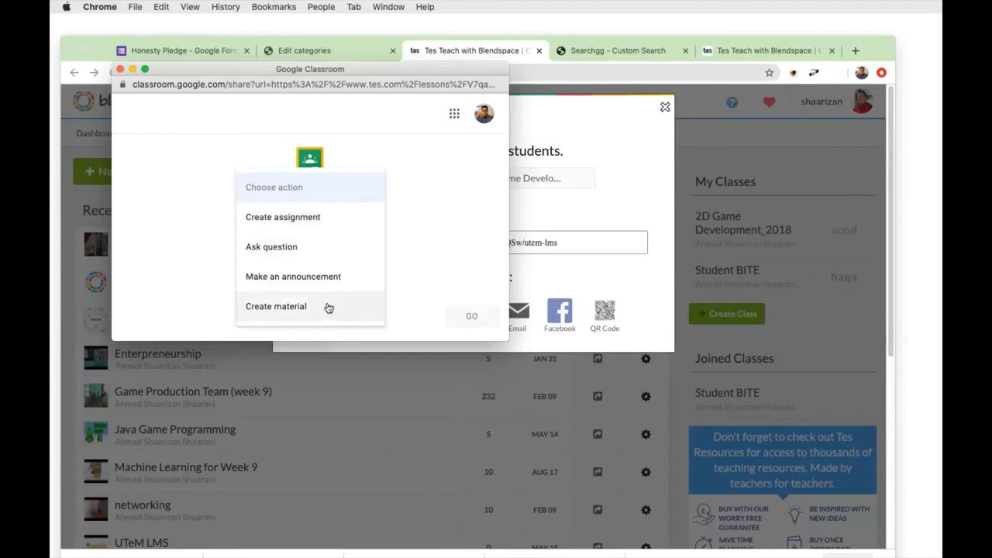
click(325, 219)
Title the new assignment 'Quiz' and assign it to the class with the lesson link.
key(Return)
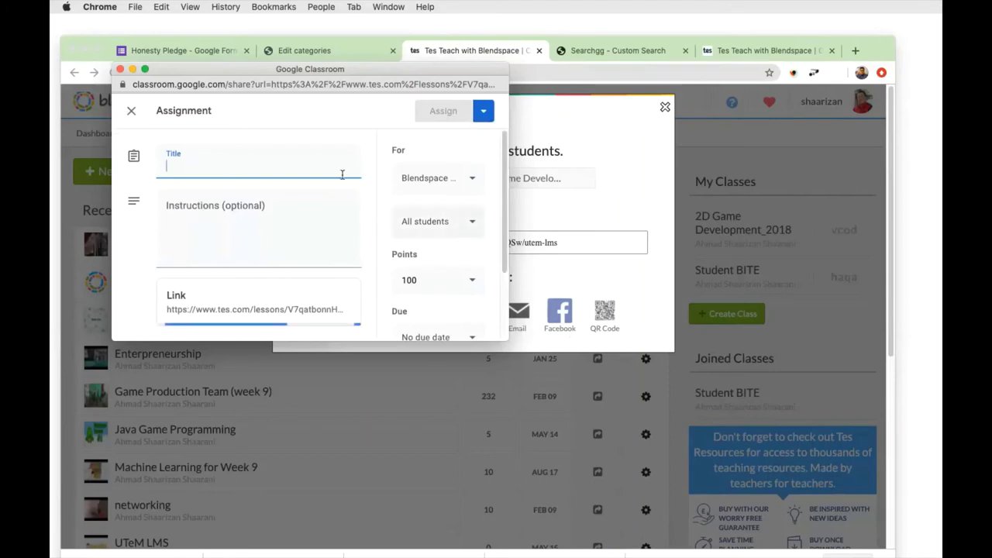
text(Quiz)
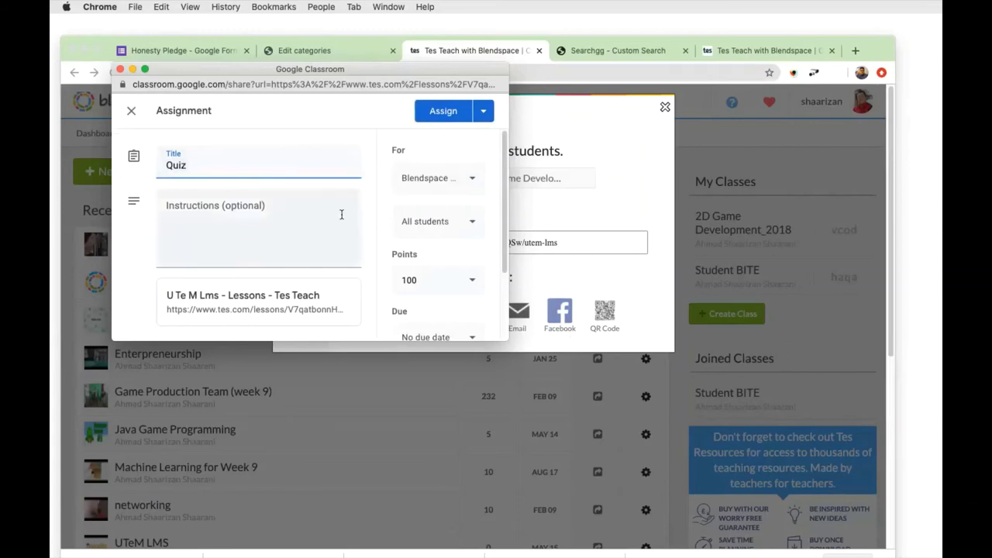
click(248, 233)
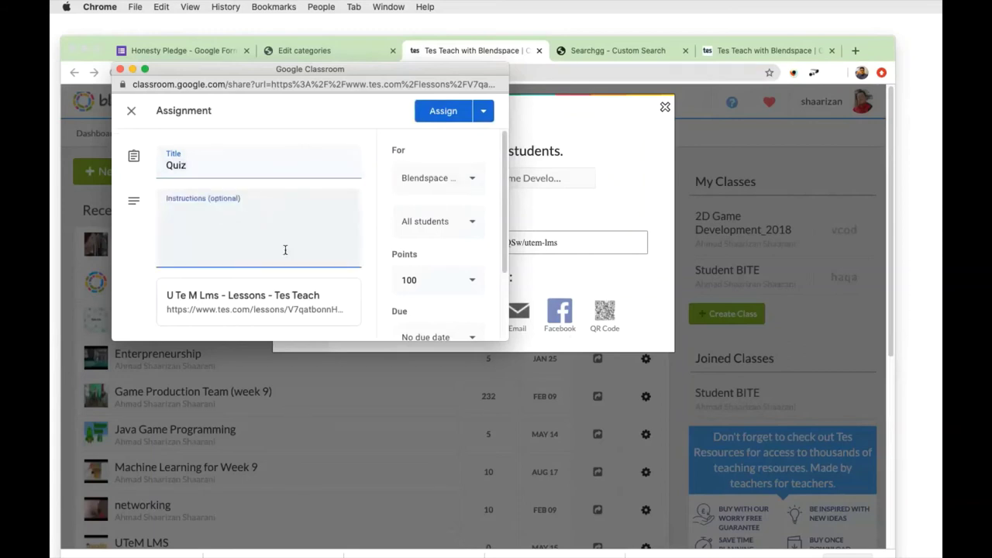
scroll(326, 284, down, 2)
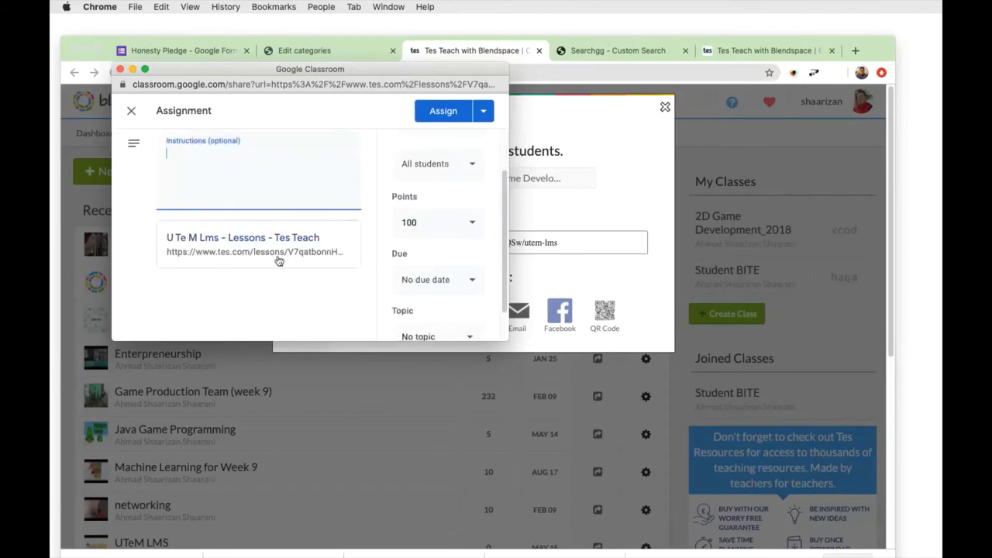
scroll(229, 237, up, 2)
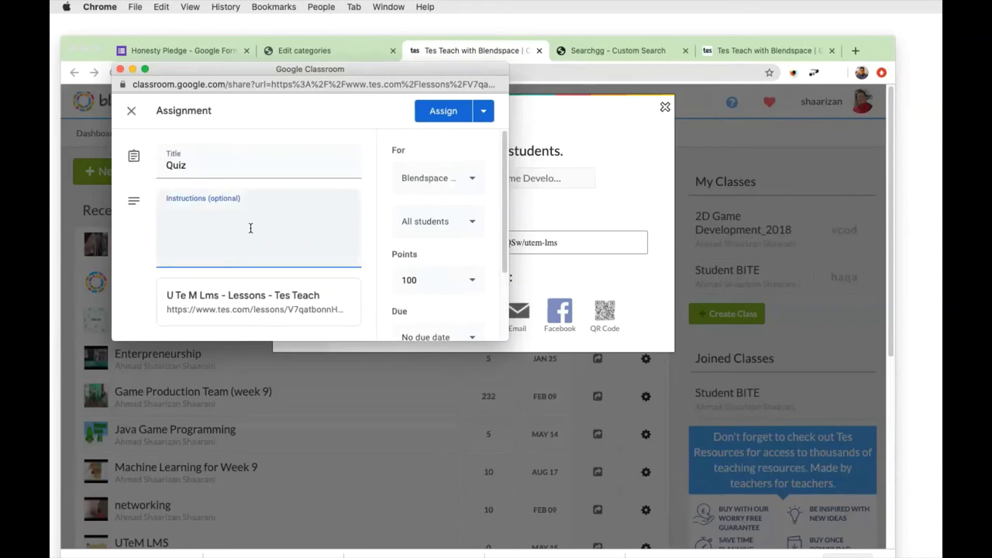
scroll(298, 236, down, 1)
scroll(279, 267, down, 1)
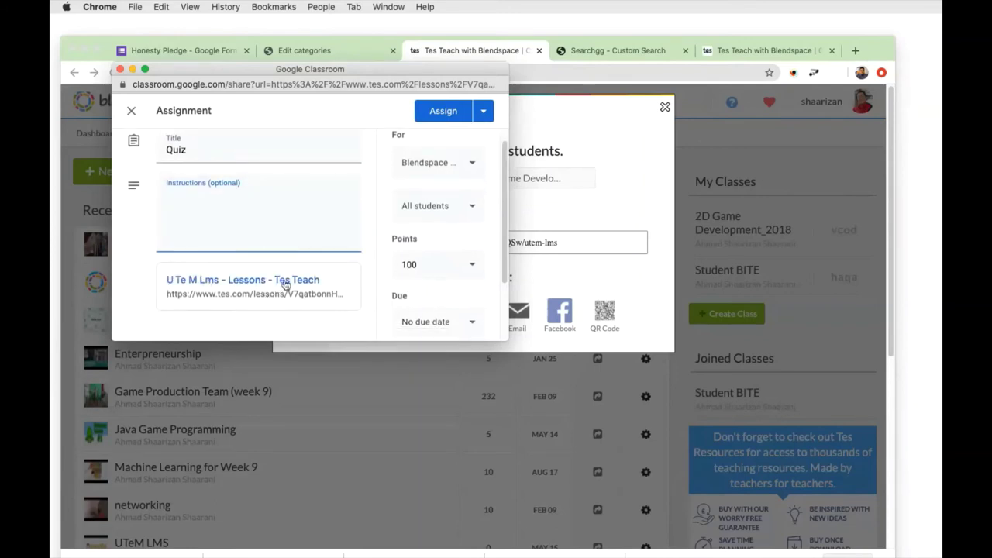
click(456, 117)
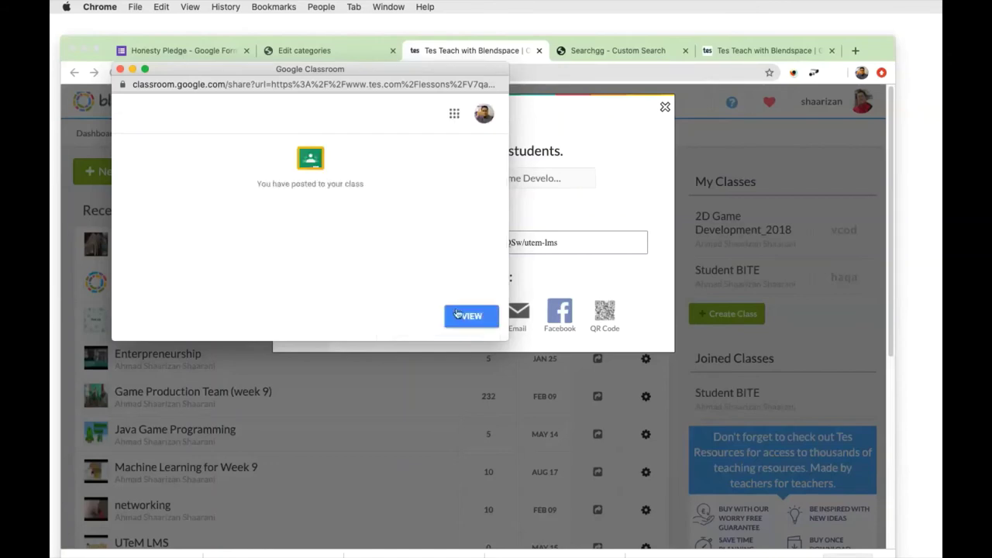
Open the class stream and the Quiz post's Student work: 0 turned in, 5 assigned.
click(467, 316)
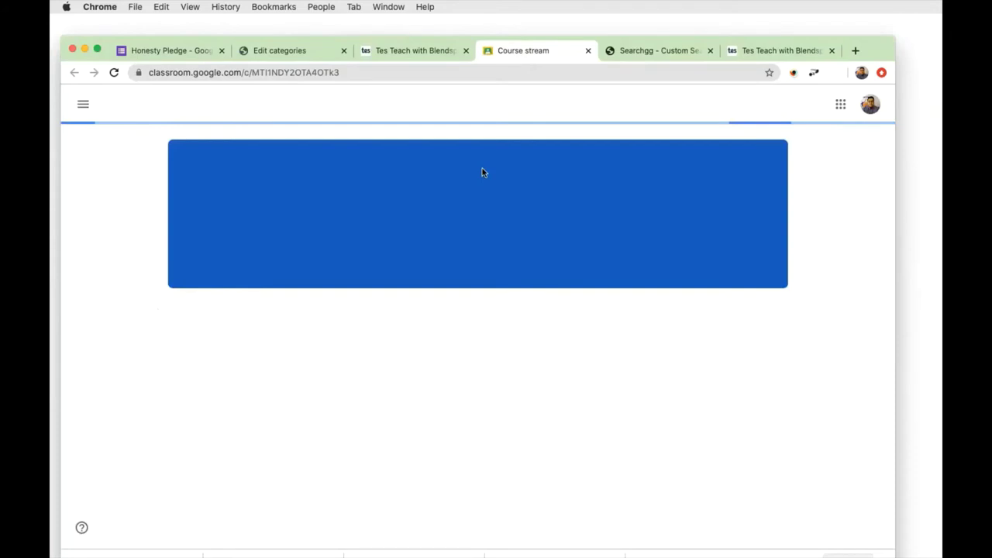
scroll(454, 421, down, 3)
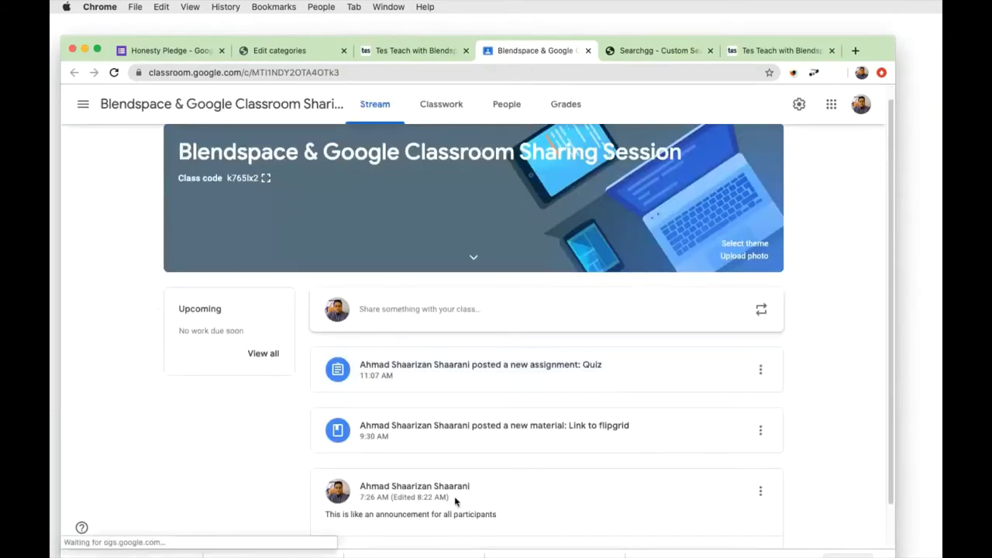
scroll(487, 399, down, 1)
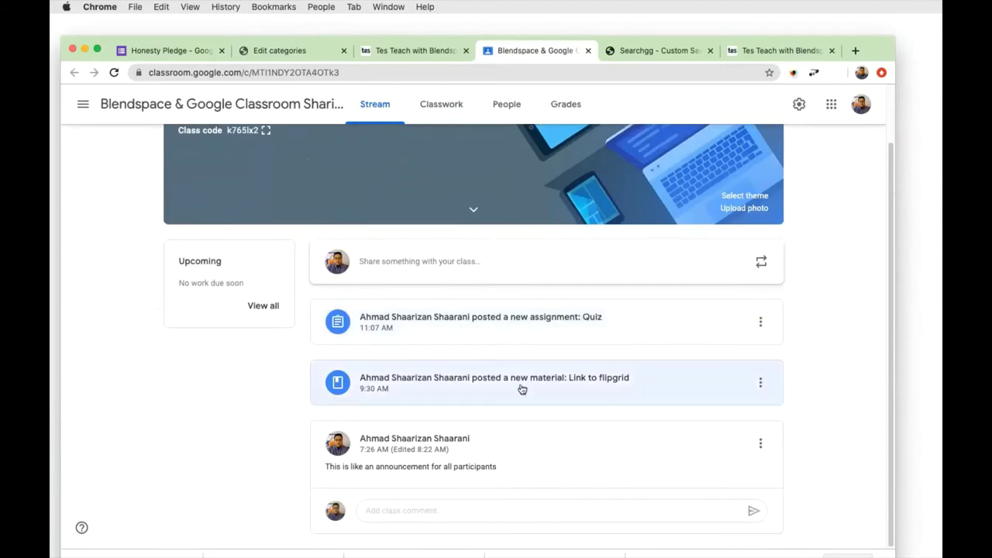
click(505, 333)
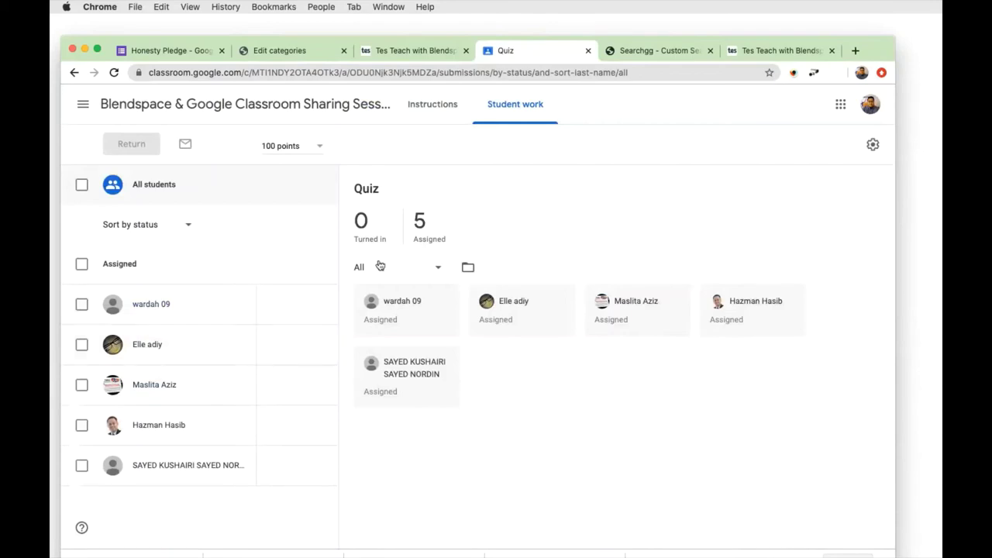
View the first student's Quiz submission, still Assigned, then return to the class Stream.
click(157, 310)
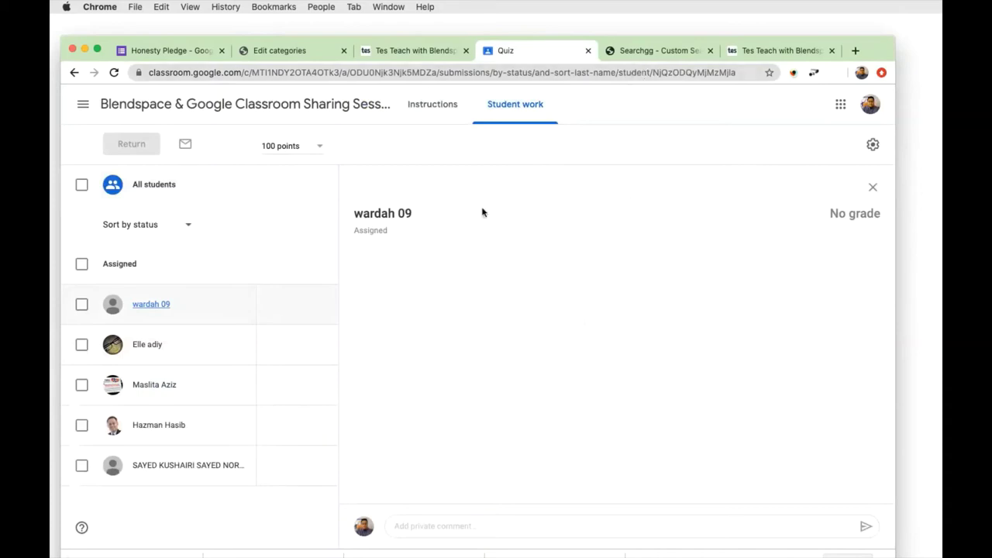
click(106, 103)
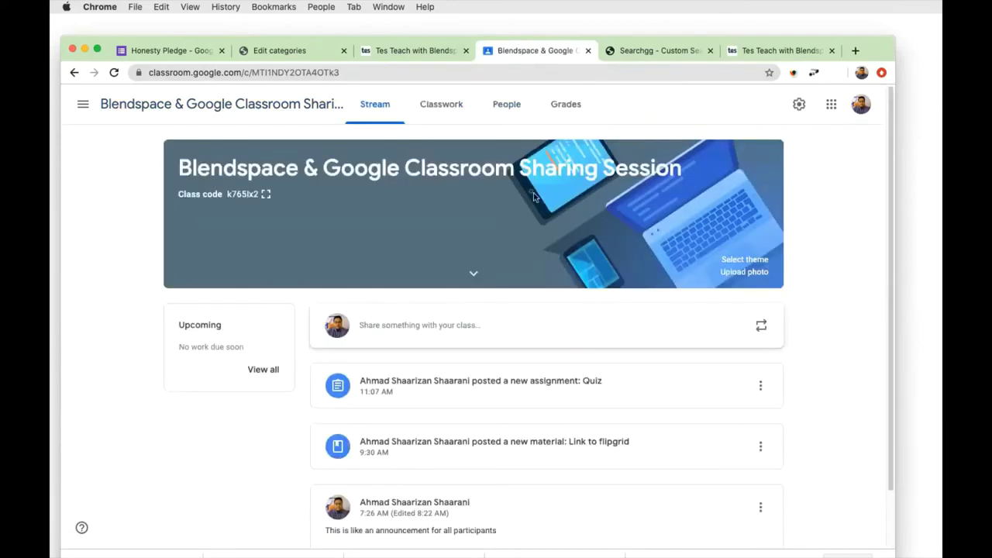
Go to the Classroom home page through the Classroom tile in the Google apps grid.
click(831, 107)
scroll(870, 260, down, 2)
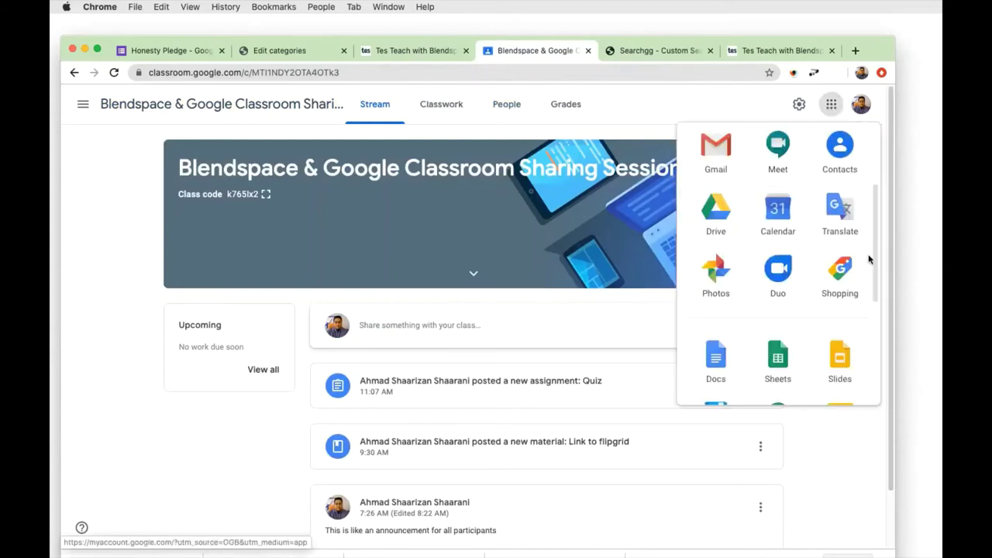
scroll(867, 261, down, 3)
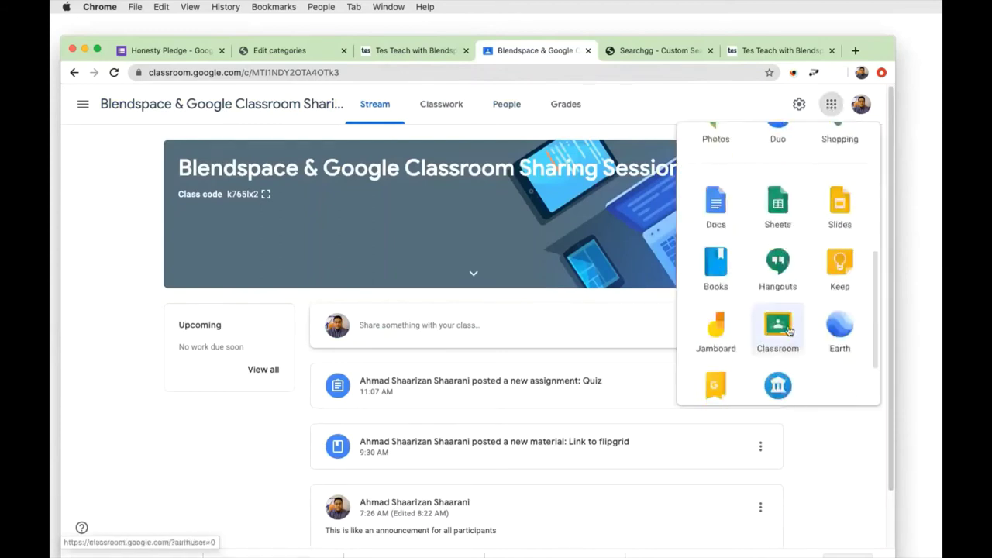
click(788, 331)
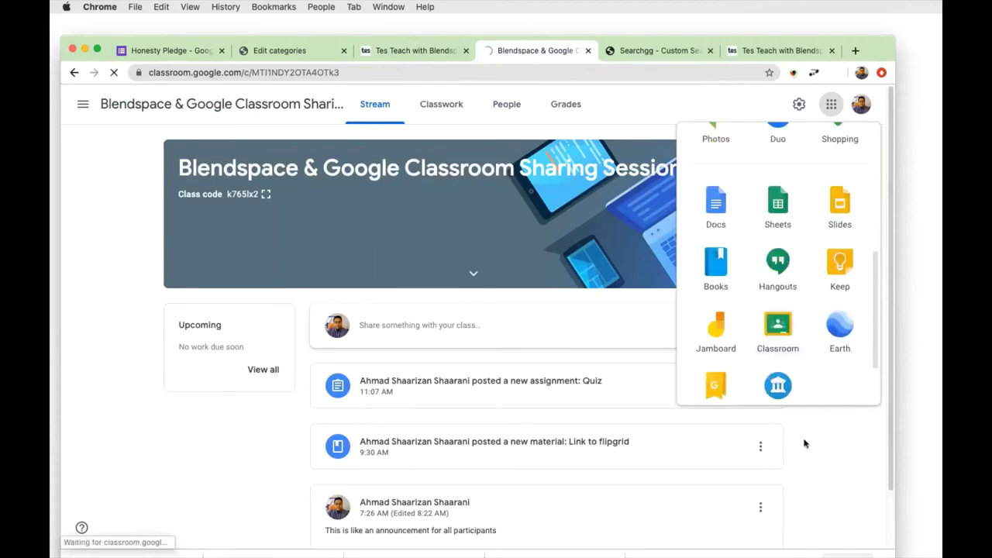
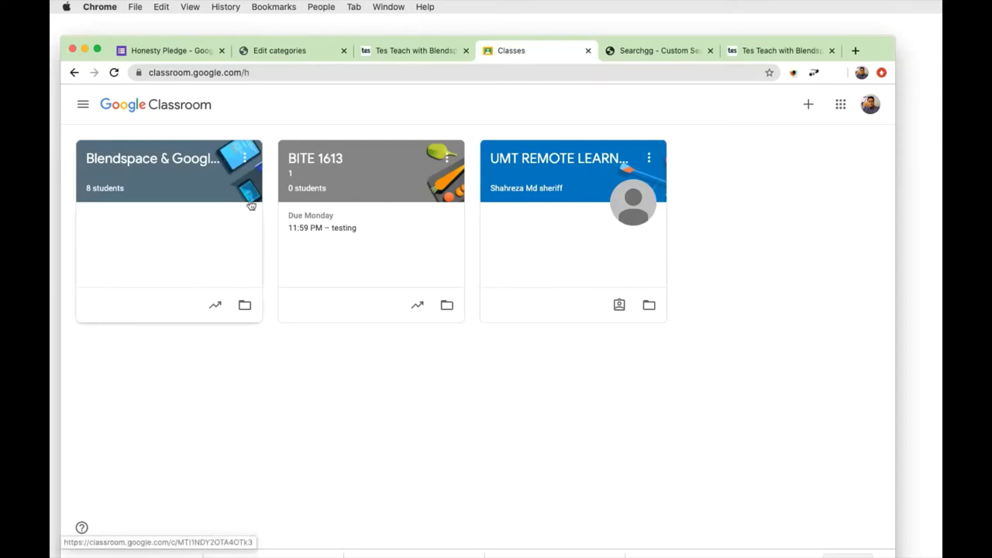
Open the Blendspace & Google Classroom Sharing Session class, show its class code enlarged, then close it.
click(207, 176)
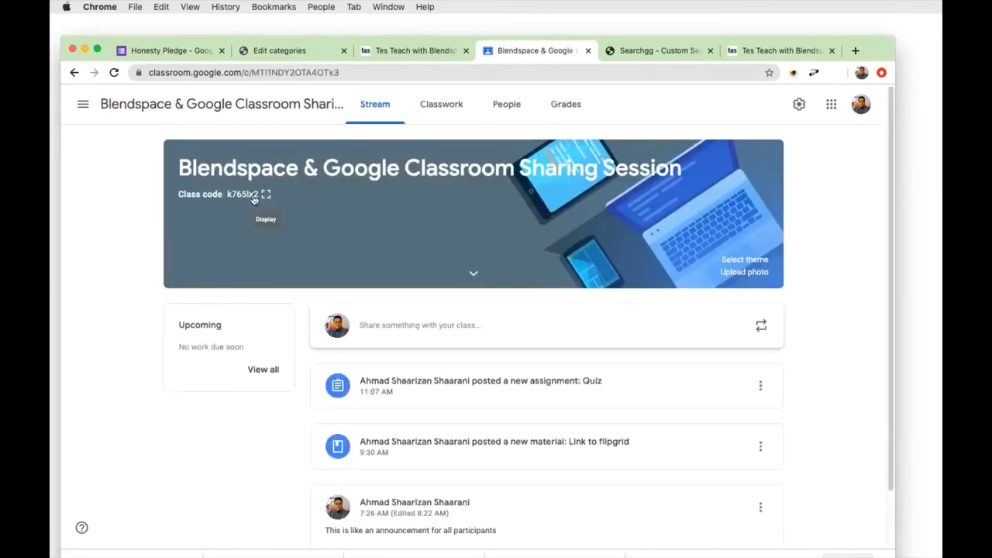
click(254, 198)
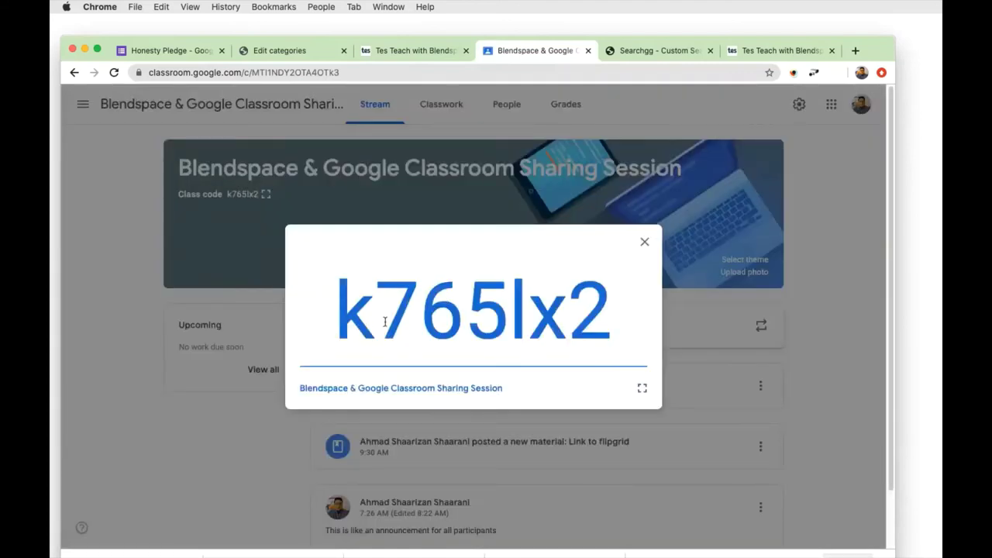
click(645, 242)
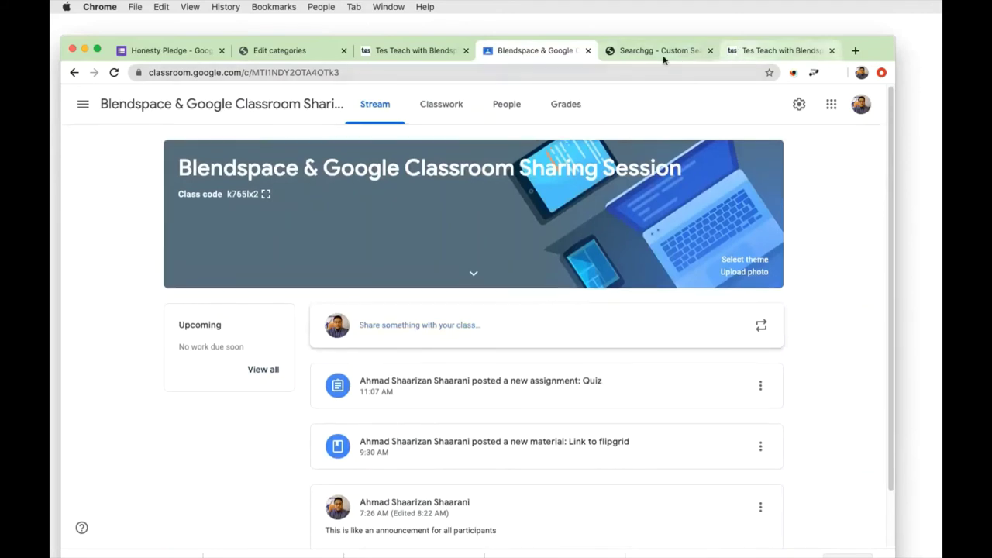
From the Google Forms home page, open the CAES Webinar 15 May 2020 form from Recent forms.
click(161, 53)
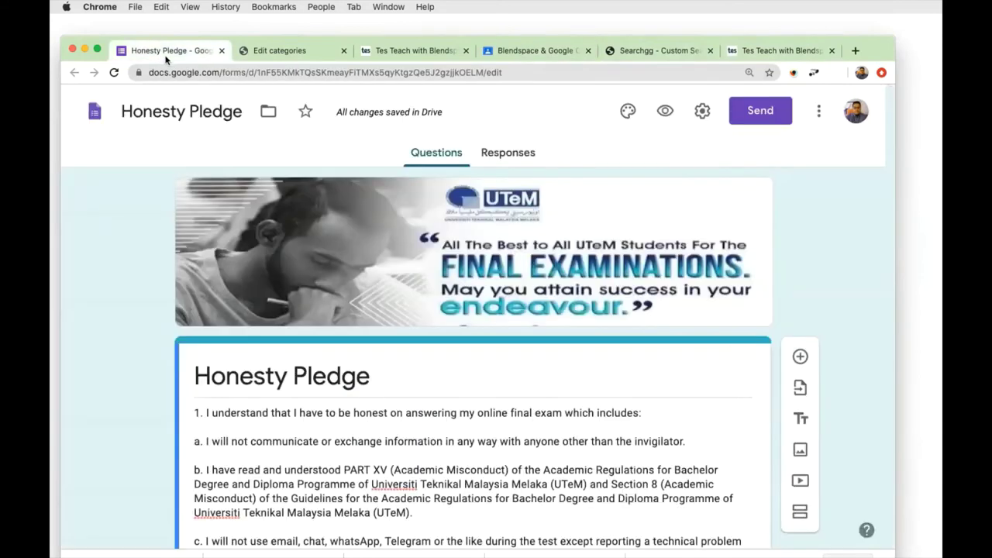
click(96, 113)
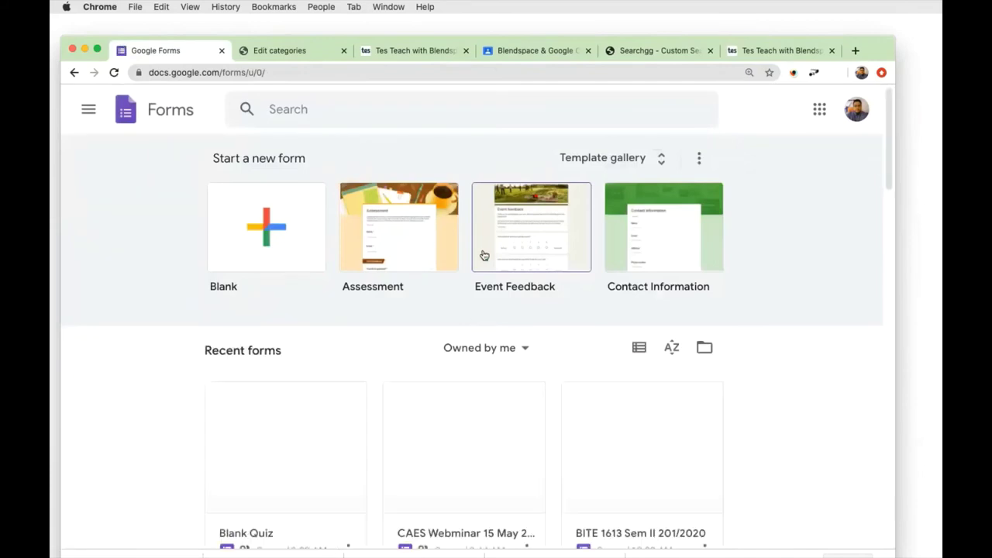
scroll(470, 272, down, 5)
click(471, 271)
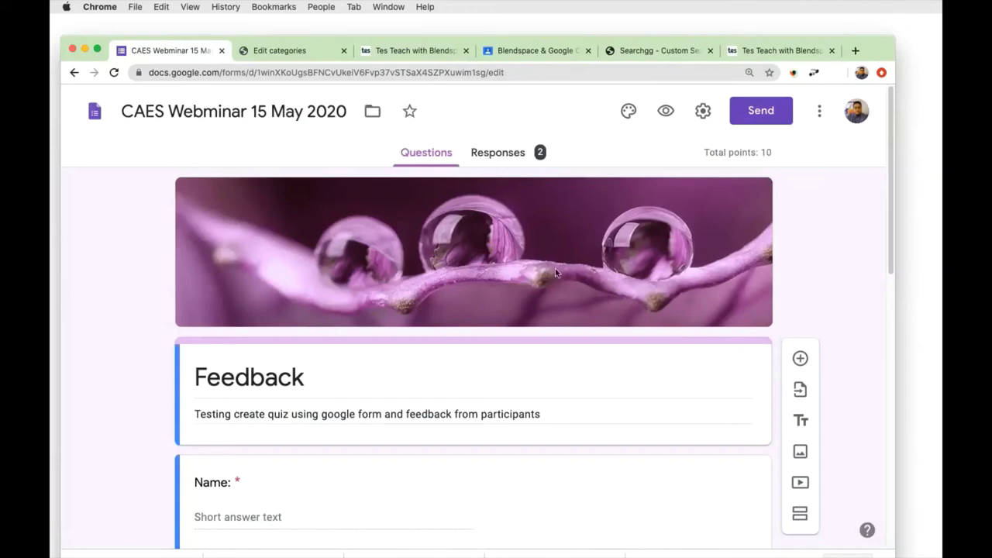
Browse the Google apps list in a new tab, then return to the CAES Webinar form.
click(855, 52)
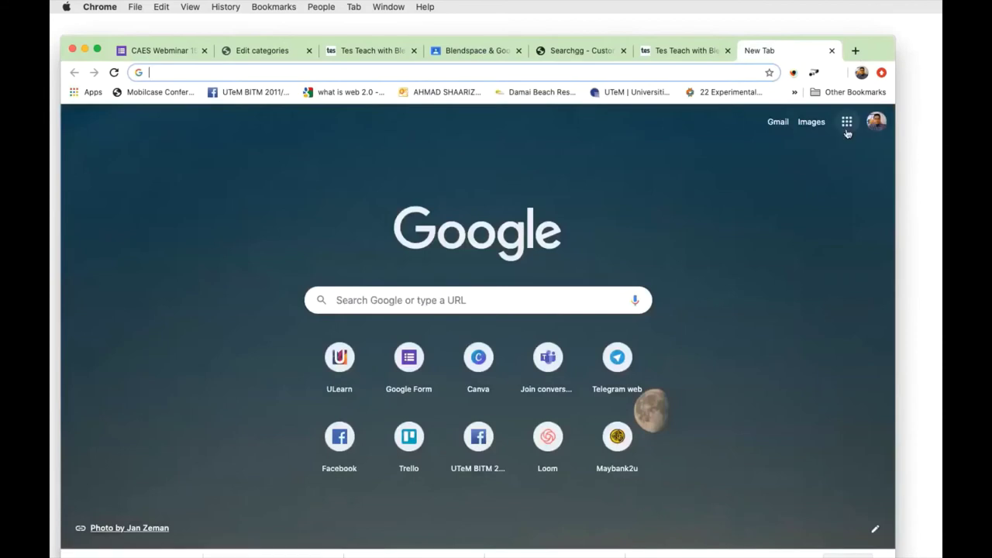
click(847, 131)
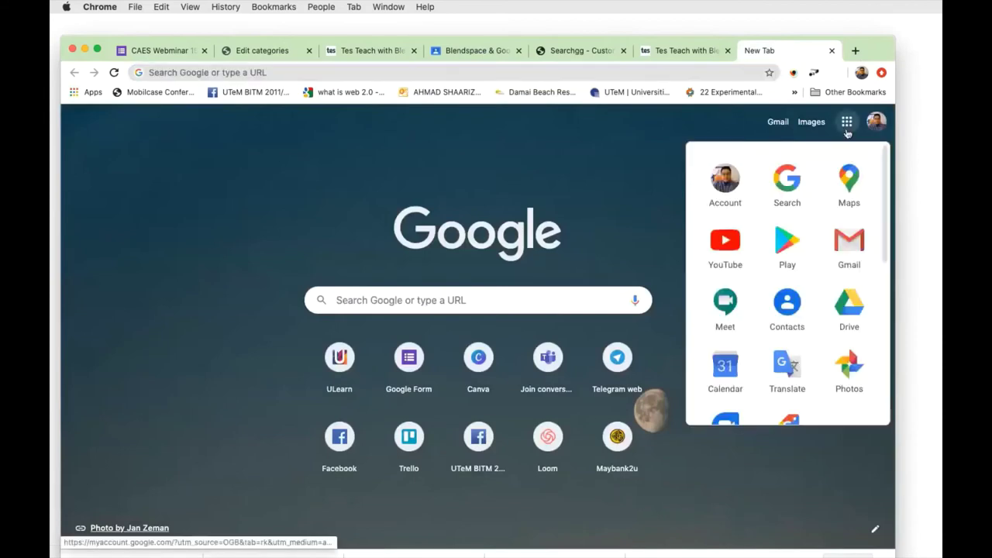
scroll(883, 278, down, 3)
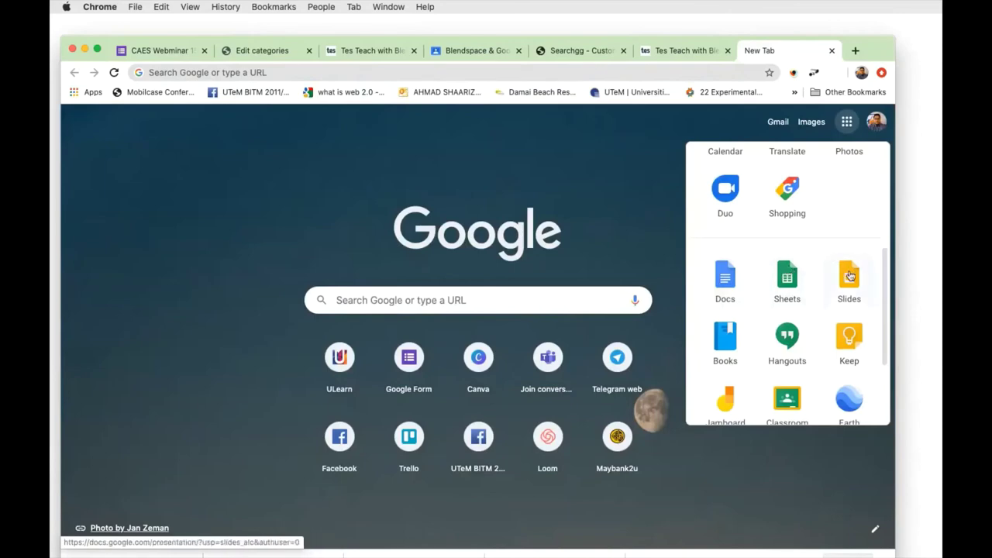
scroll(849, 332, down, 1)
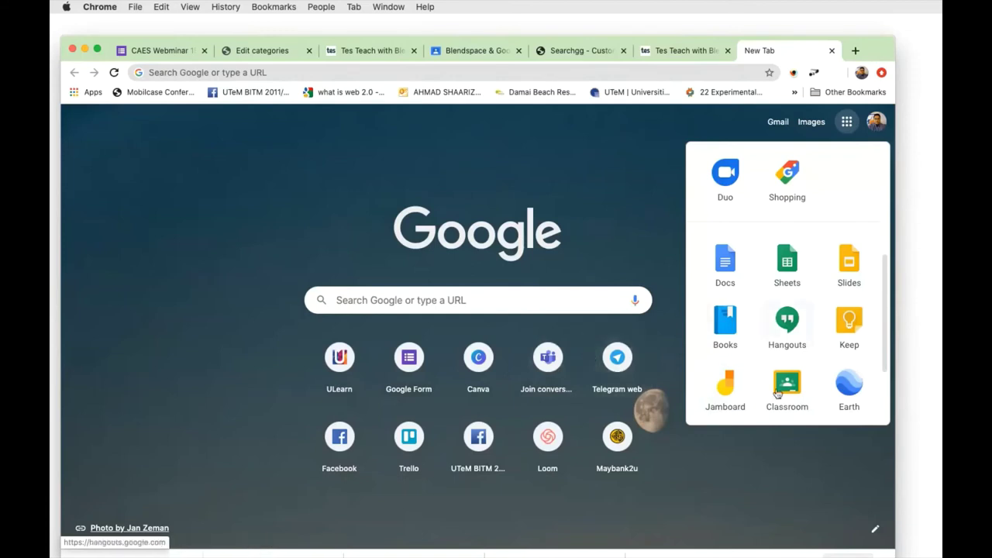
scroll(747, 408, down, 1)
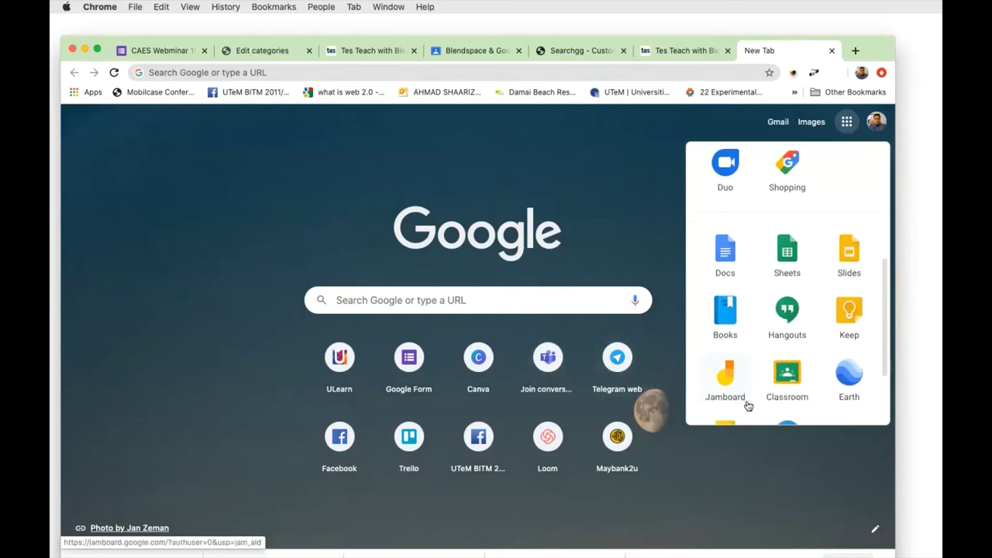
scroll(748, 407, down, 2)
scroll(748, 399, up, 1)
scroll(748, 395, up, 5)
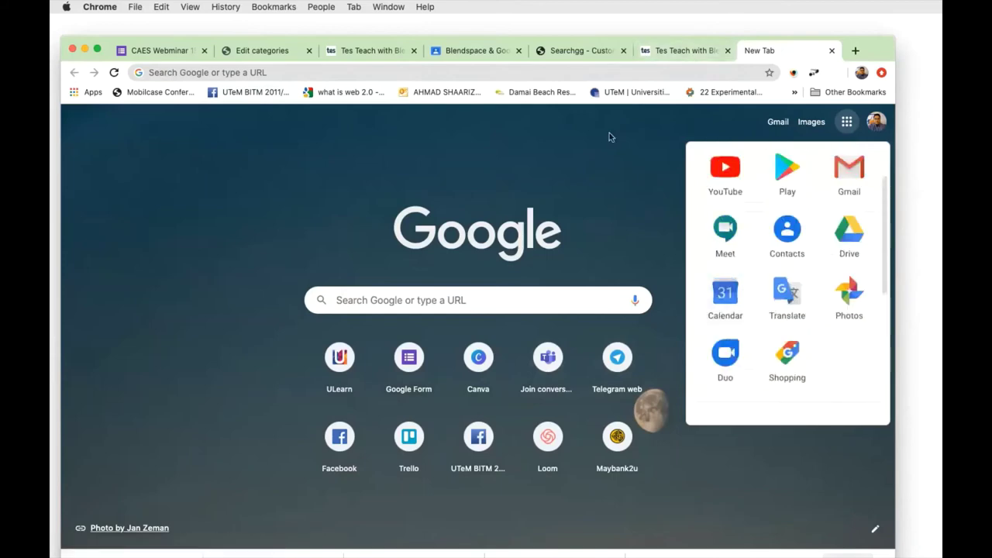
click(163, 50)
scroll(518, 162, down, 1)
Review the summary of the form's 2 responses and their scores.
click(501, 125)
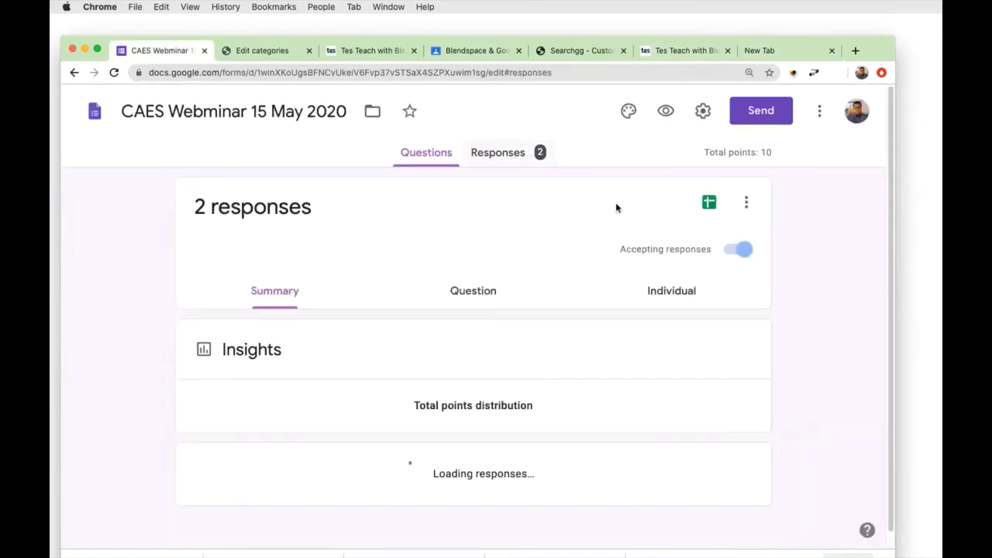
scroll(625, 258, down, 5)
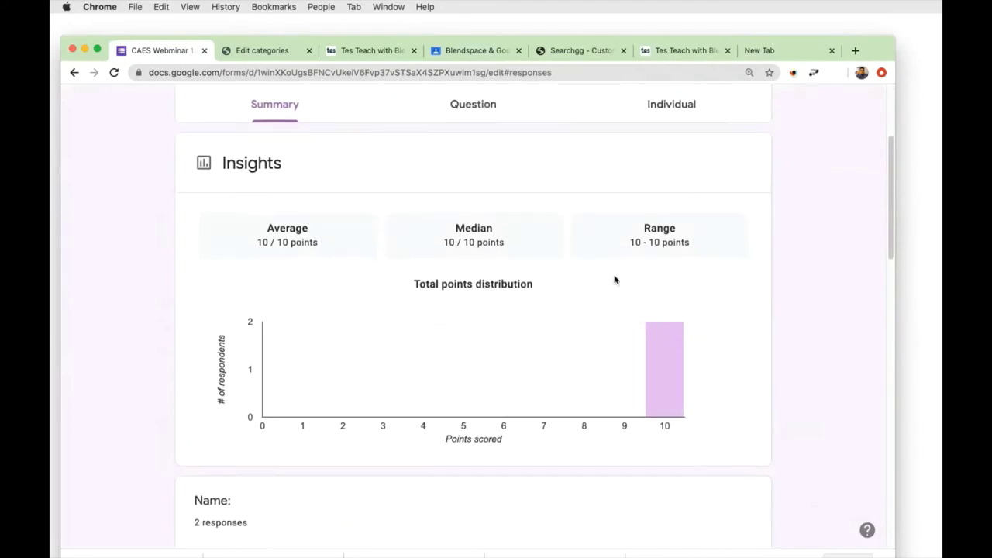
scroll(615, 279, down, 2)
scroll(613, 281, up, 6)
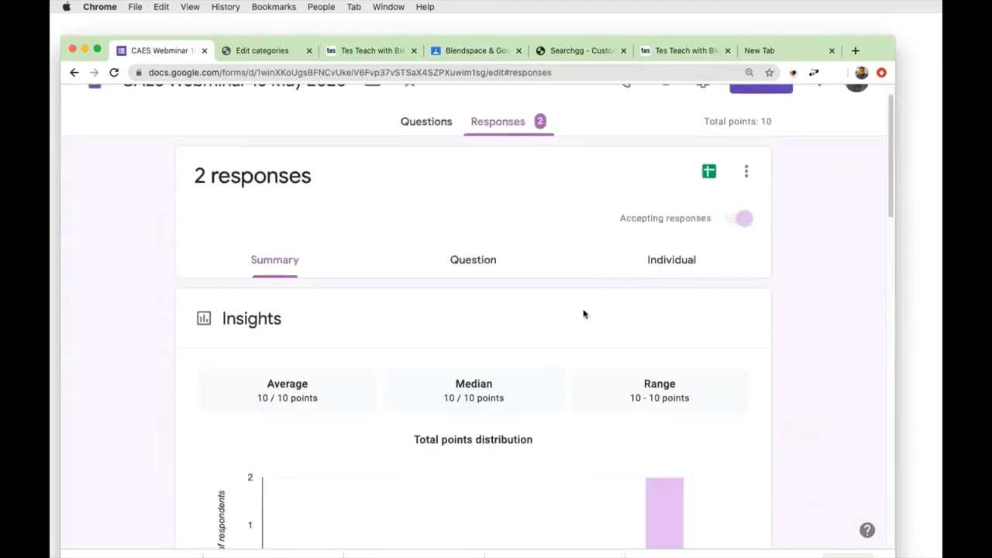
scroll(582, 312, down, 1)
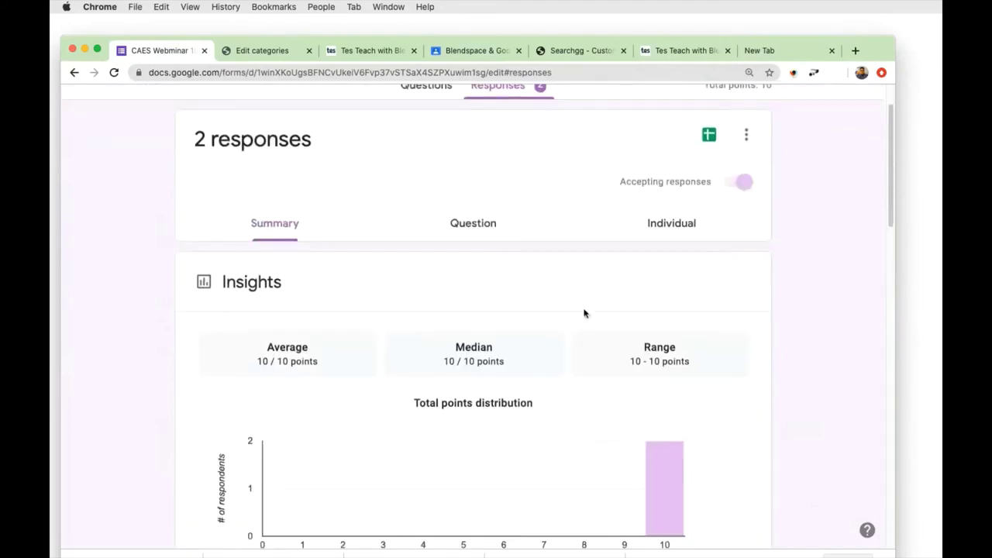
Read one individual response, with ULearn and True answers marked correct for 5/5 points.
click(685, 224)
scroll(468, 321, down, 10)
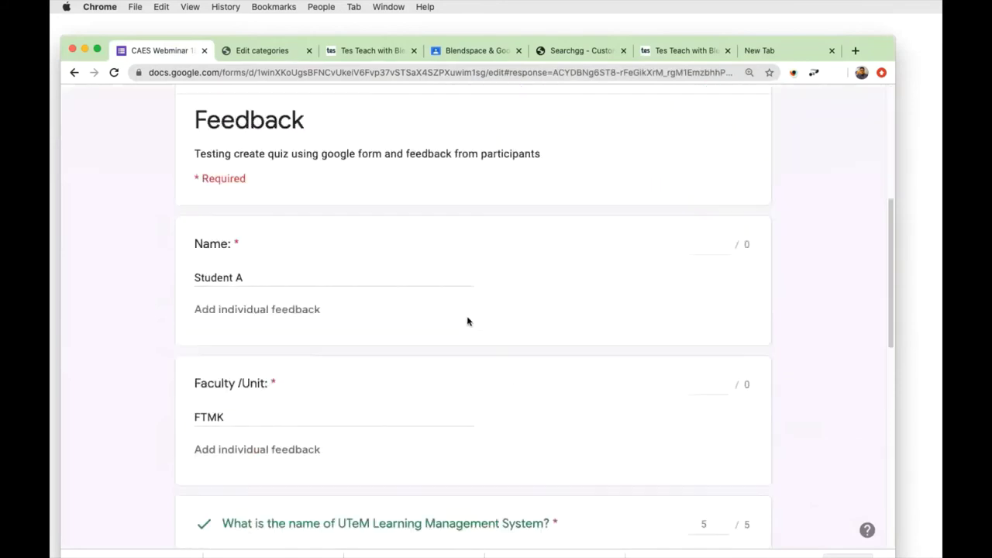
scroll(439, 325, down, 8)
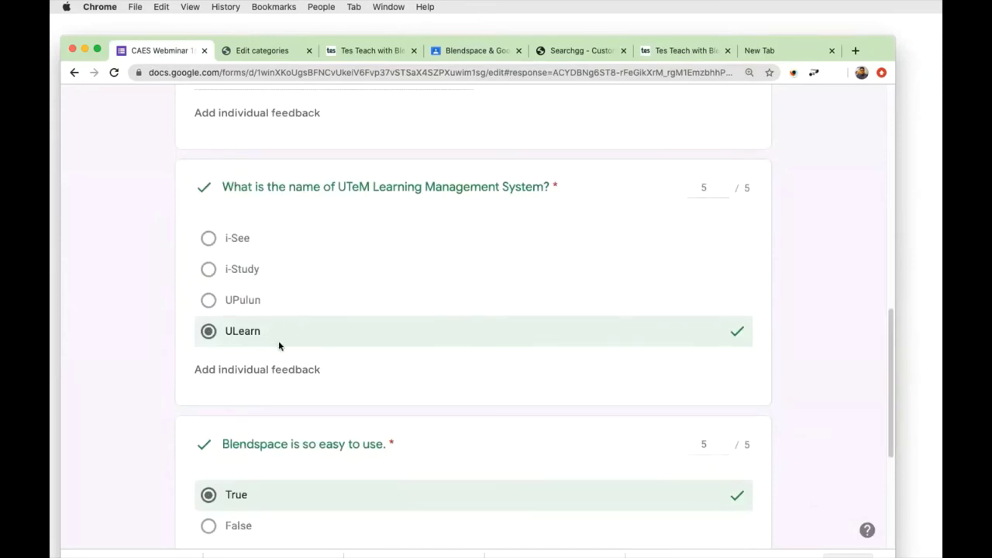
scroll(341, 355, down, 3)
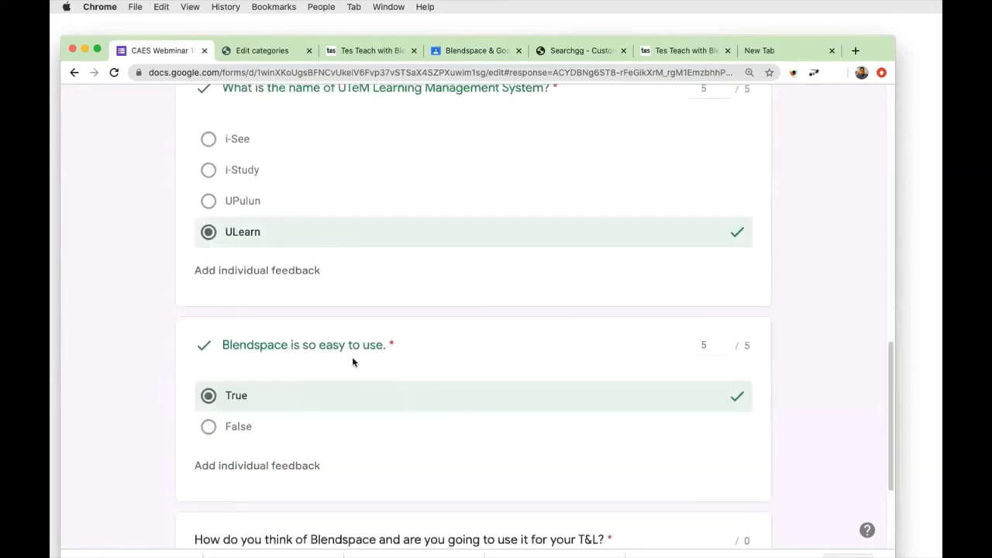
scroll(297, 385, down, 2)
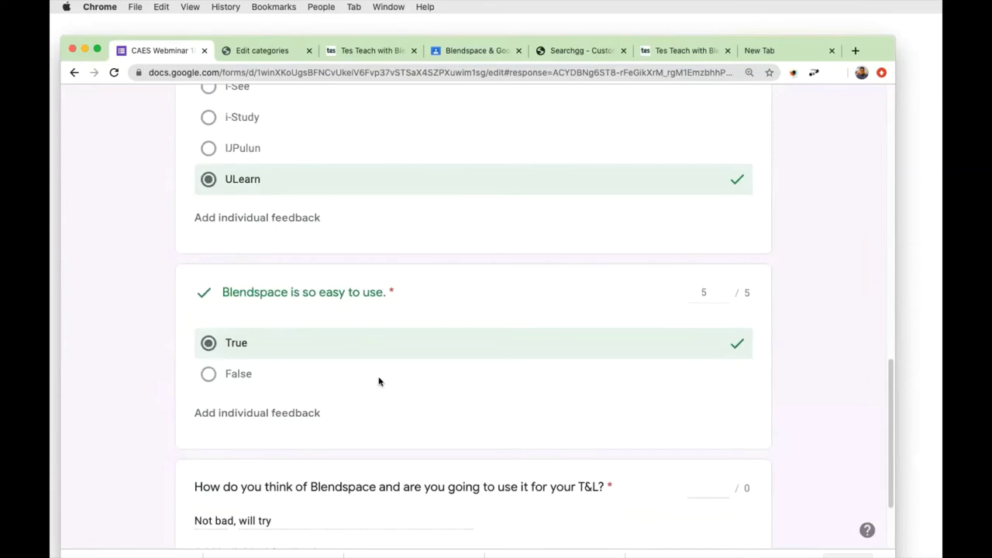
scroll(379, 381, down, 3)
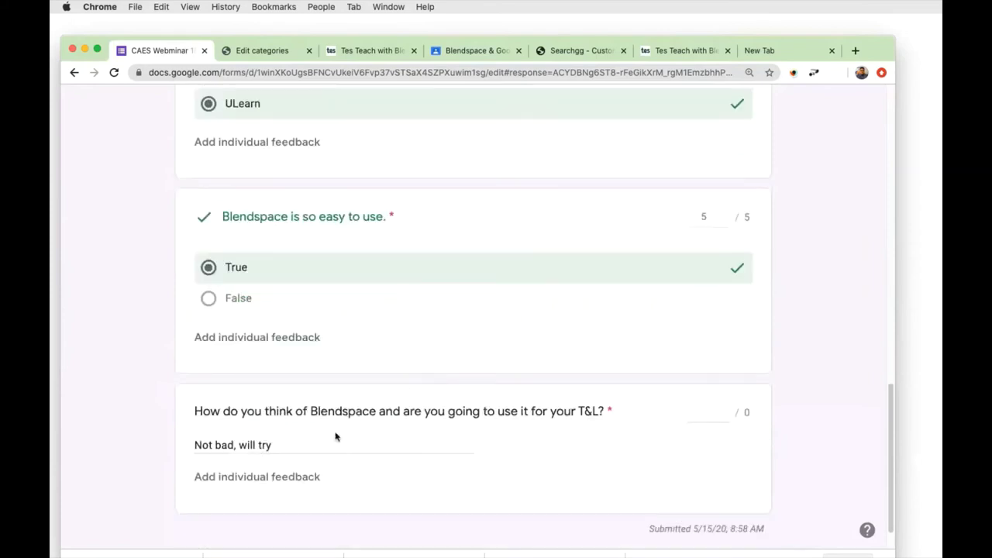
scroll(387, 396, up, 10)
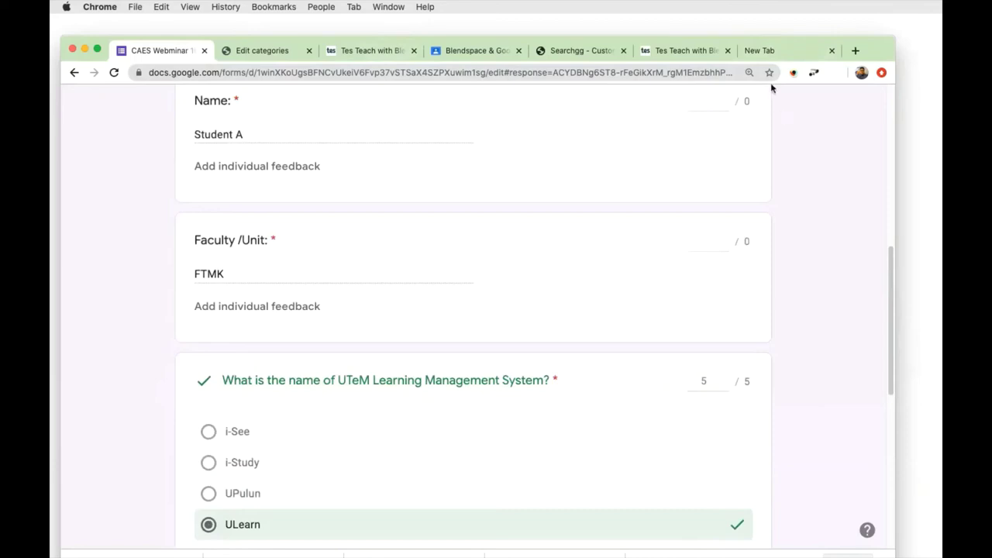
Open the Sharing Session class in Google Classroom in a new tab, then return to the Blendspace Share dialog.
click(853, 51)
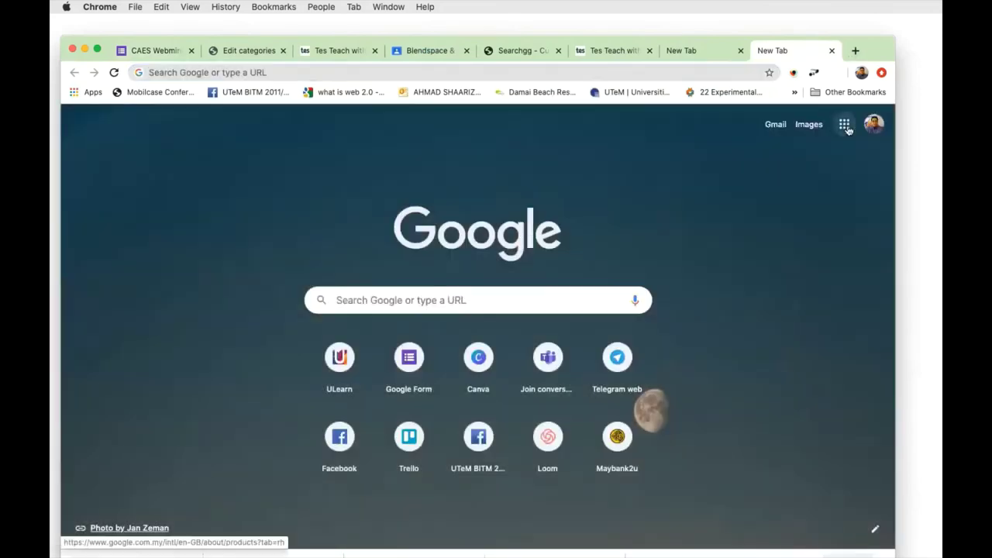
click(843, 124)
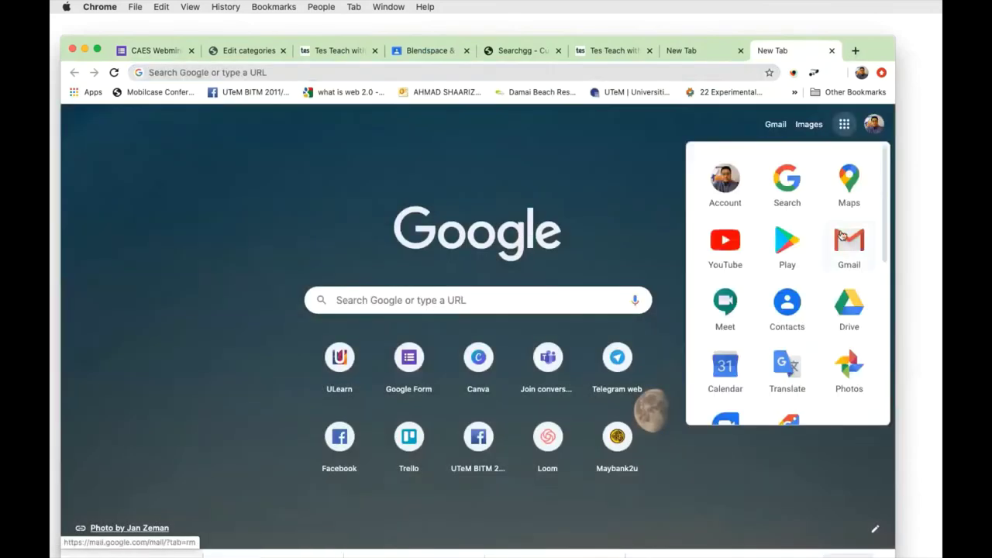
scroll(842, 235, down, 8)
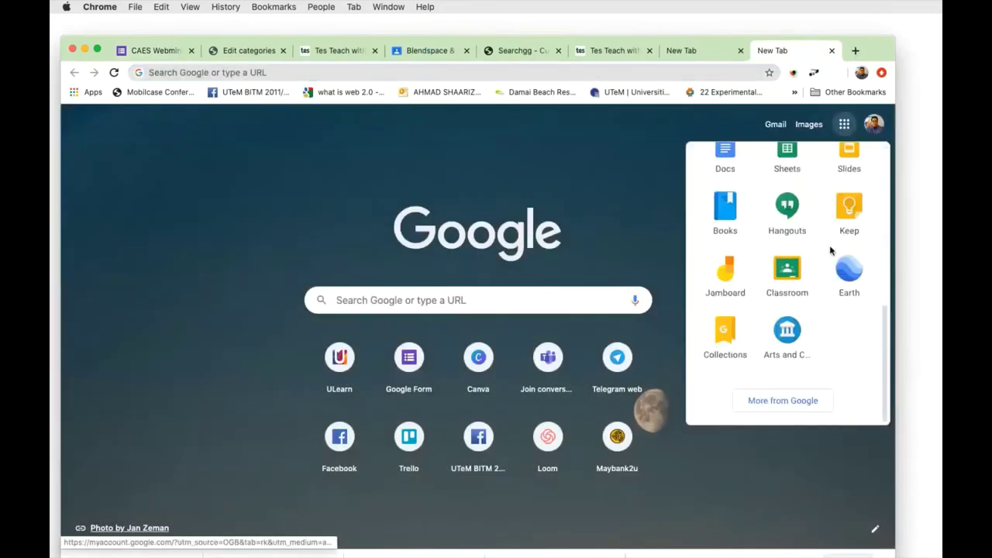
click(812, 270)
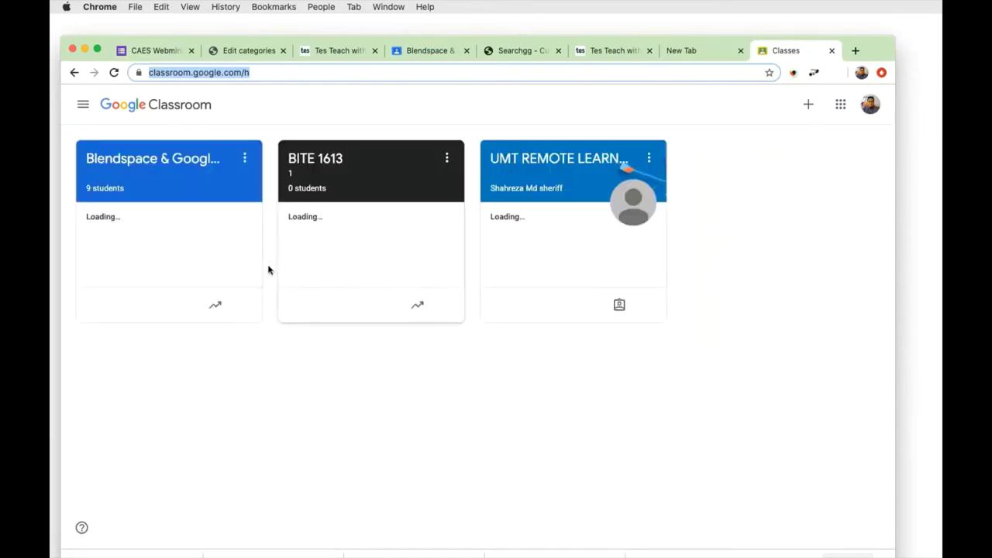
click(150, 184)
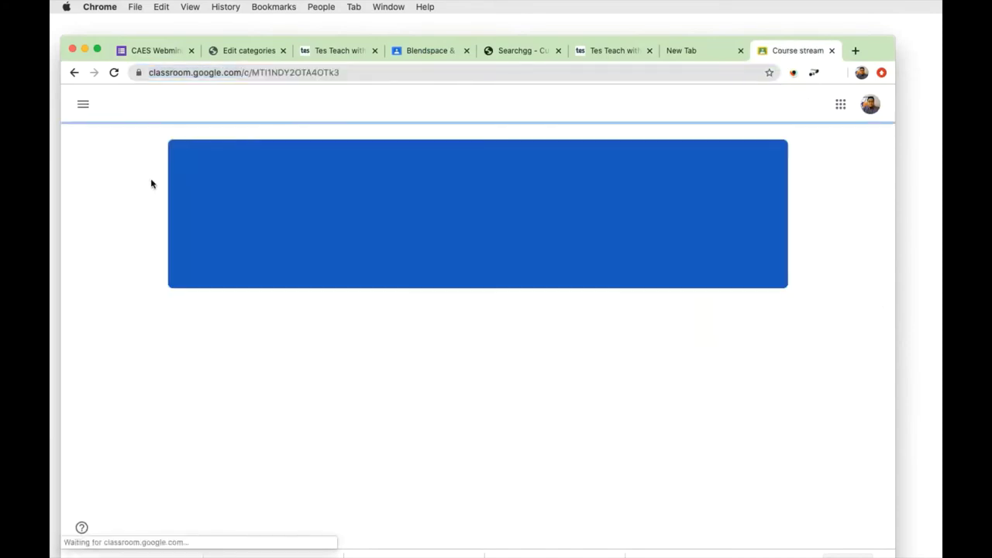
scroll(451, 359, down, 2)
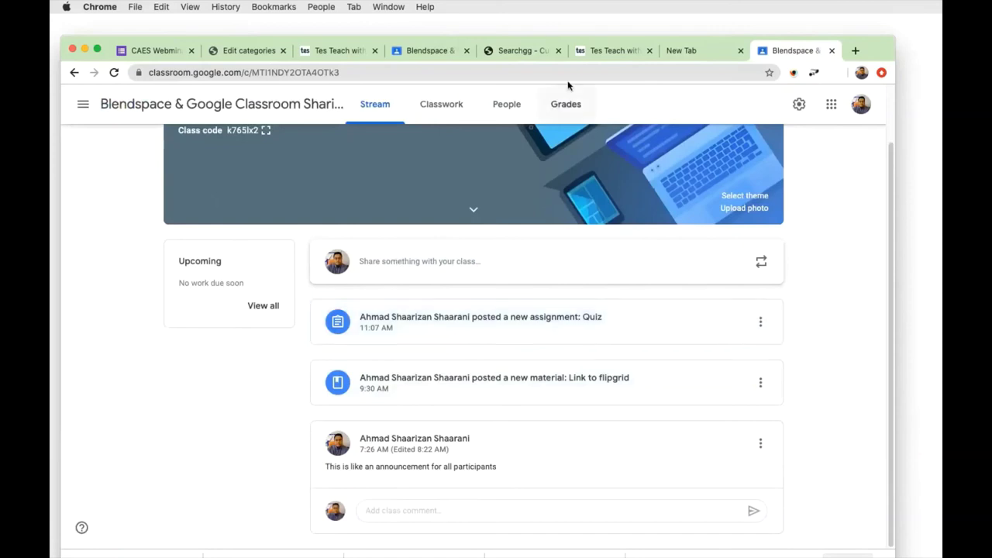
click(616, 52)
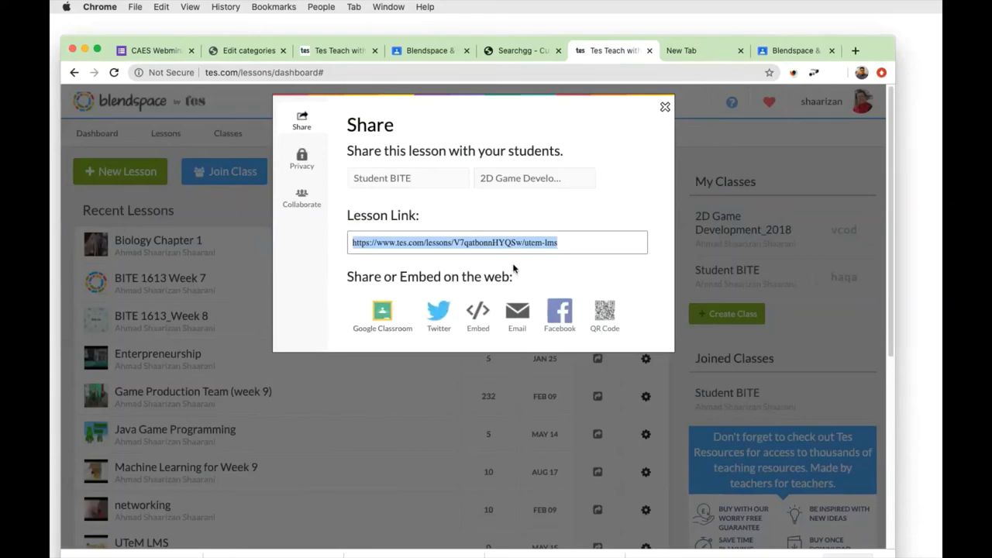
Close the lesson Share dialog and cycle through the browser tabs back to the Blendspace dashboard.
click(665, 108)
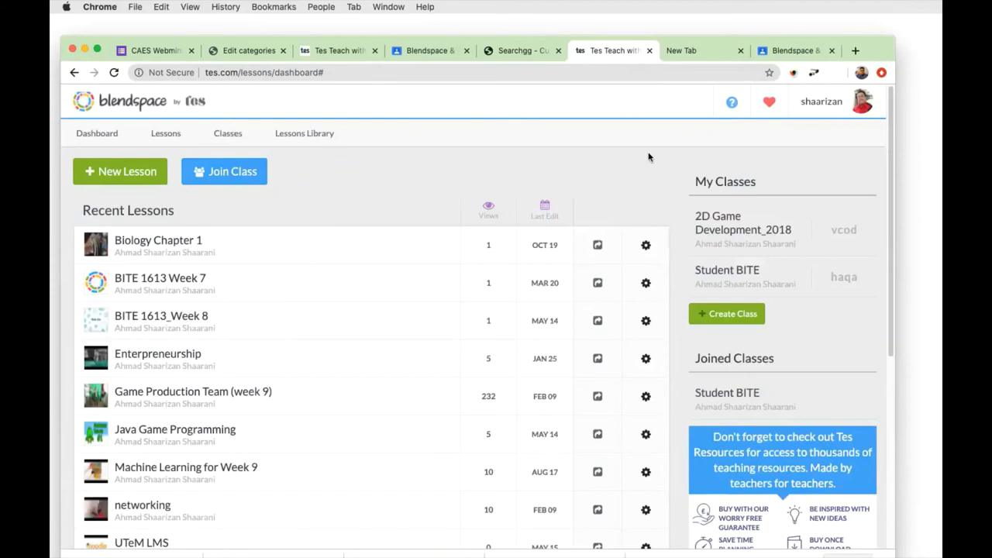
click(410, 51)
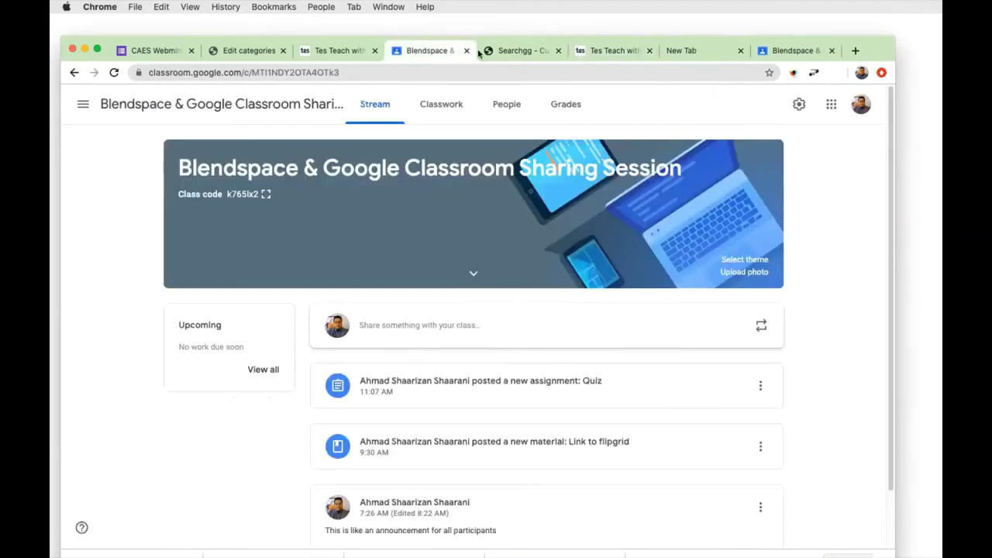
click(767, 51)
click(682, 59)
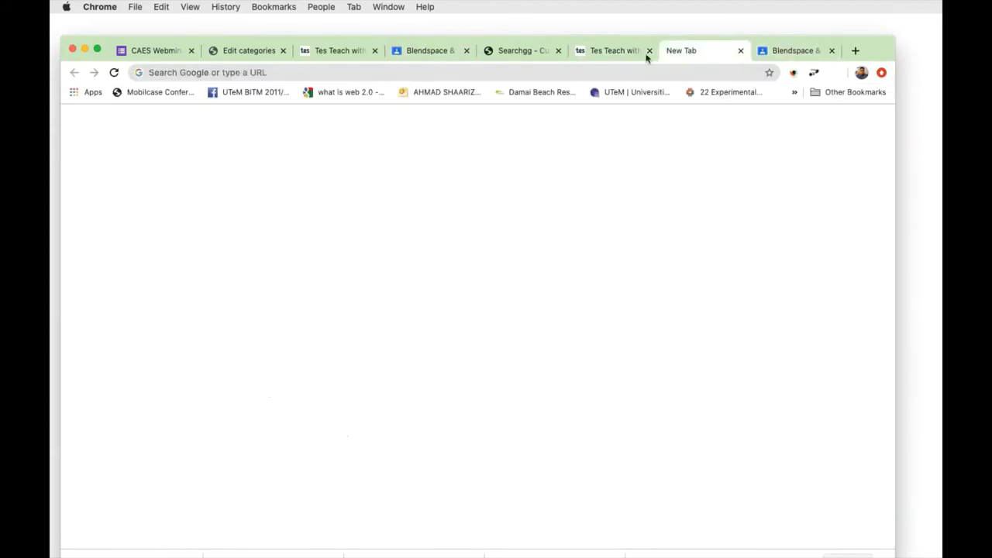
click(627, 52)
click(517, 51)
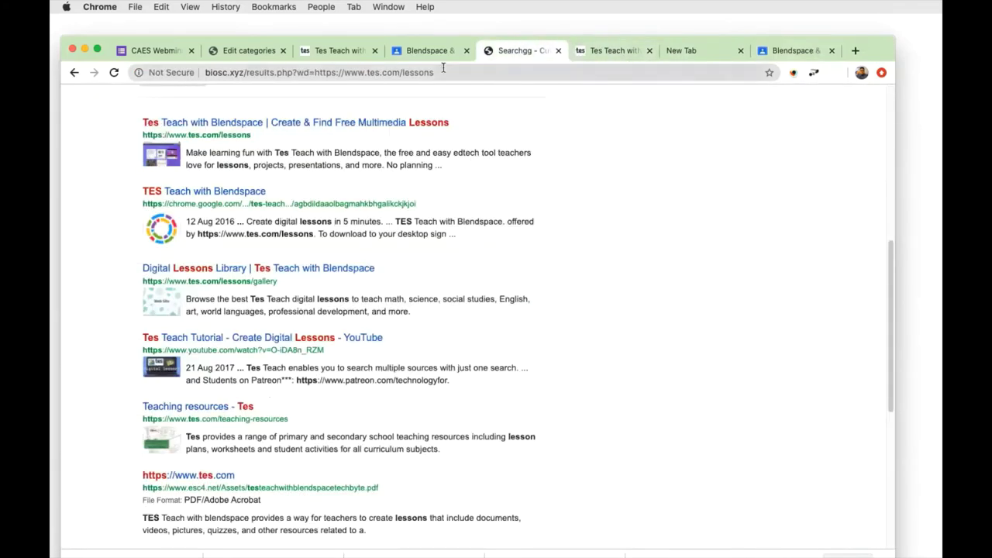
click(411, 51)
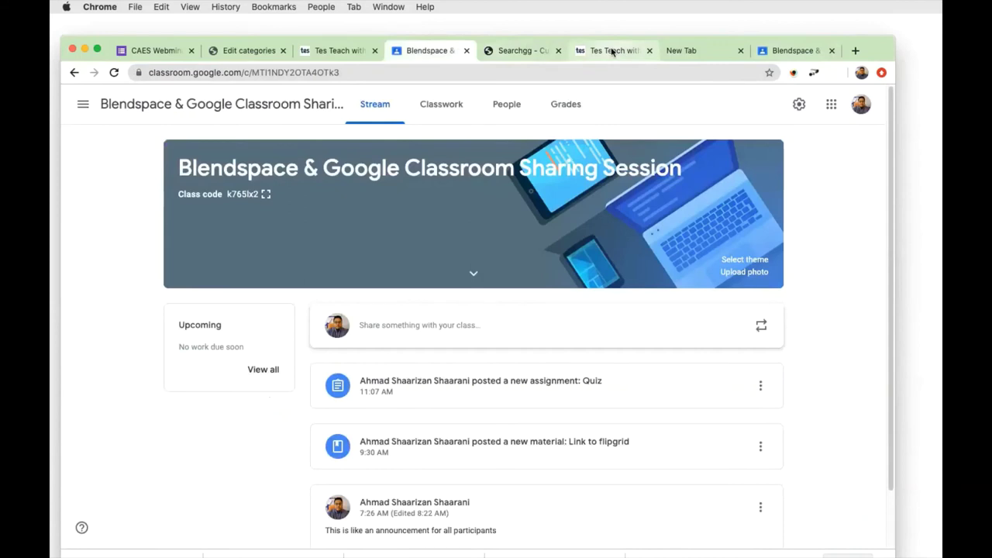
click(608, 50)
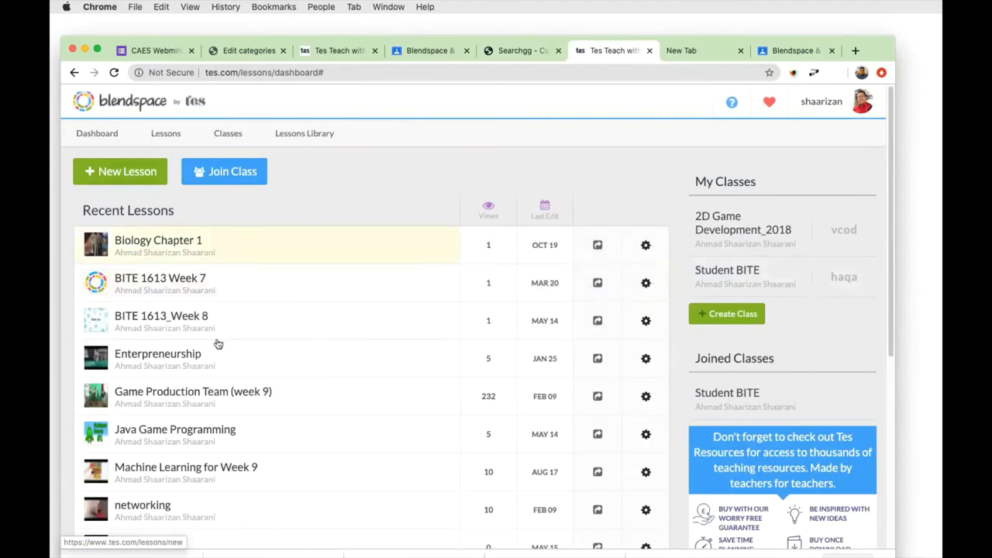
Browse the lessons, open the UTeM LMS lesson, then go to the Classes page.
scroll(243, 410, down, 3)
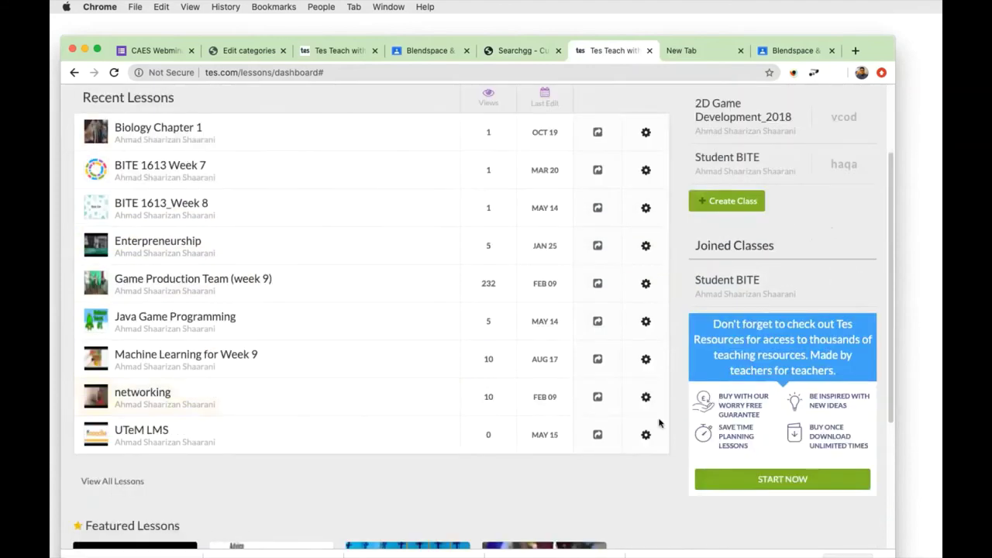
scroll(733, 238, up, 1)
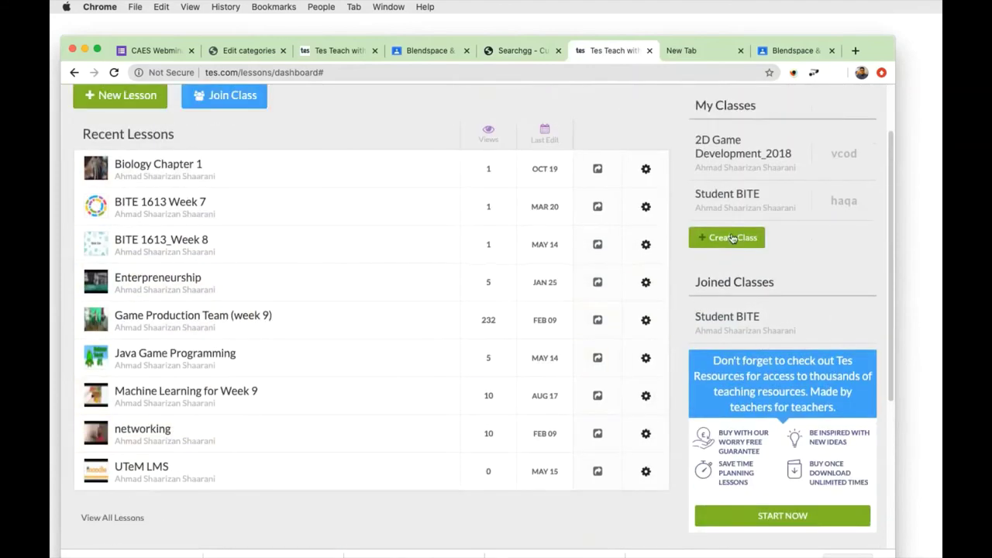
scroll(799, 208, up, 1)
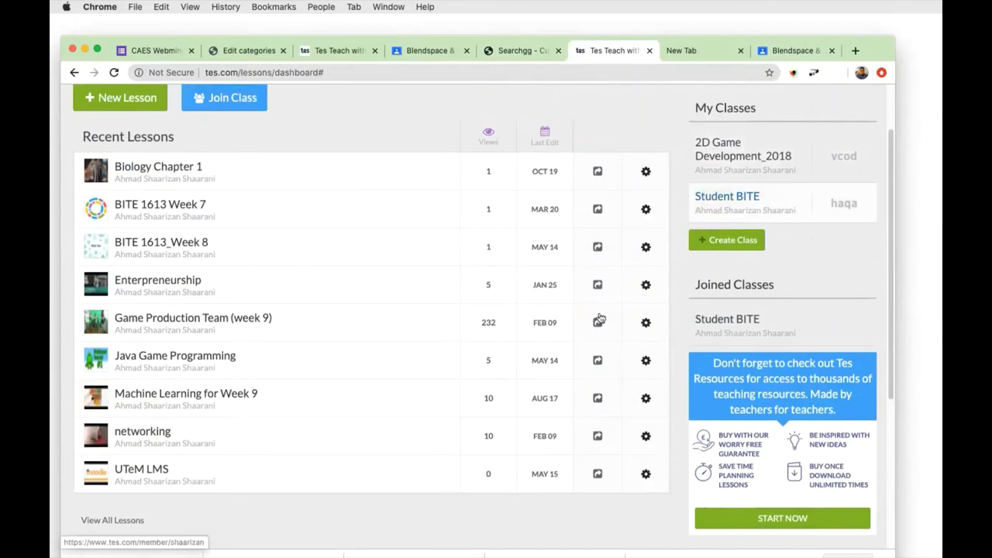
scroll(474, 353, down, 1)
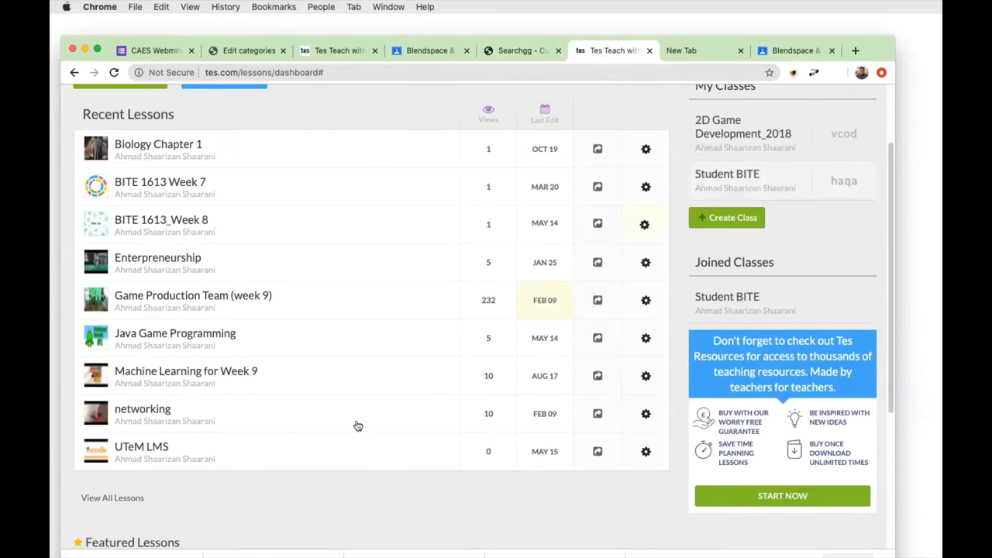
click(156, 453)
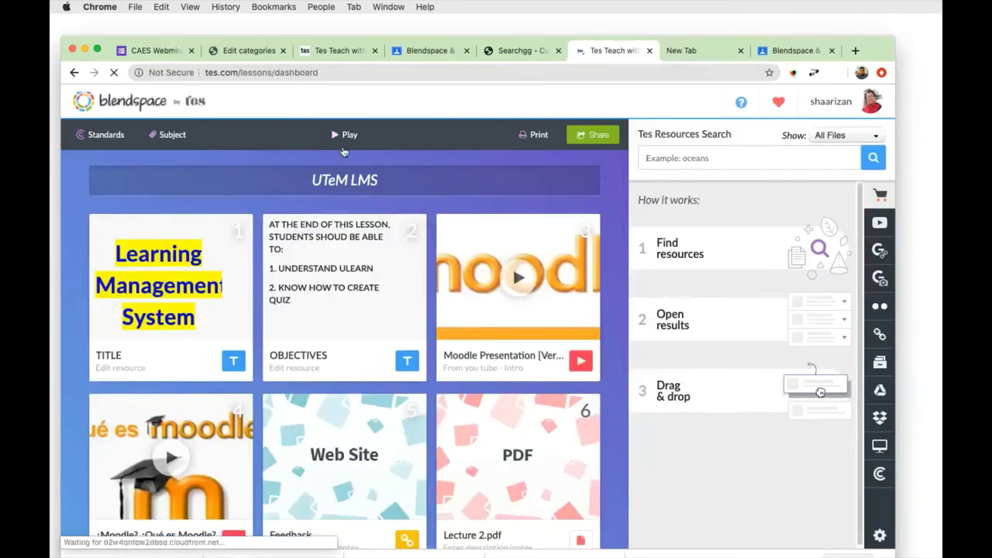
scroll(370, 259, down, 3)
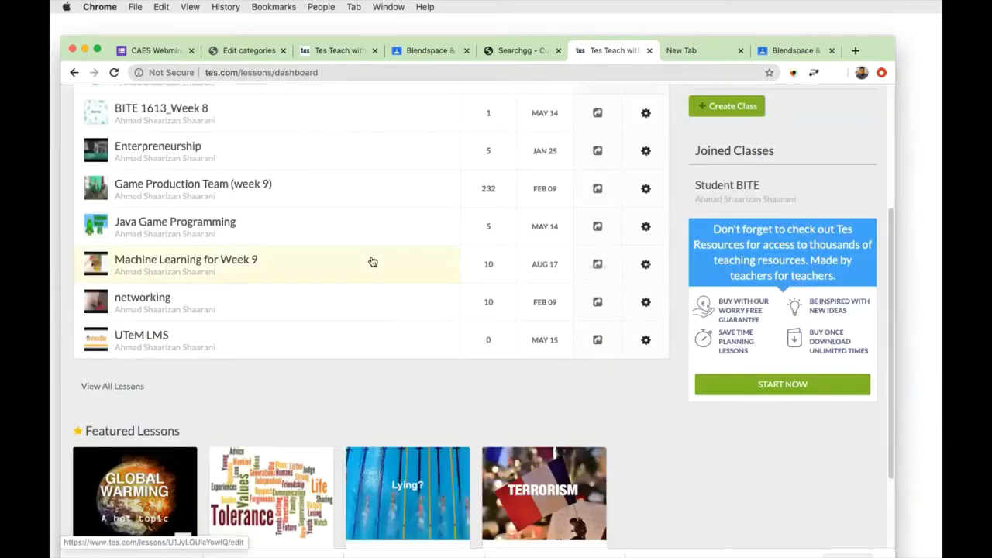
scroll(167, 343, up, 5)
scroll(317, 367, down, 5)
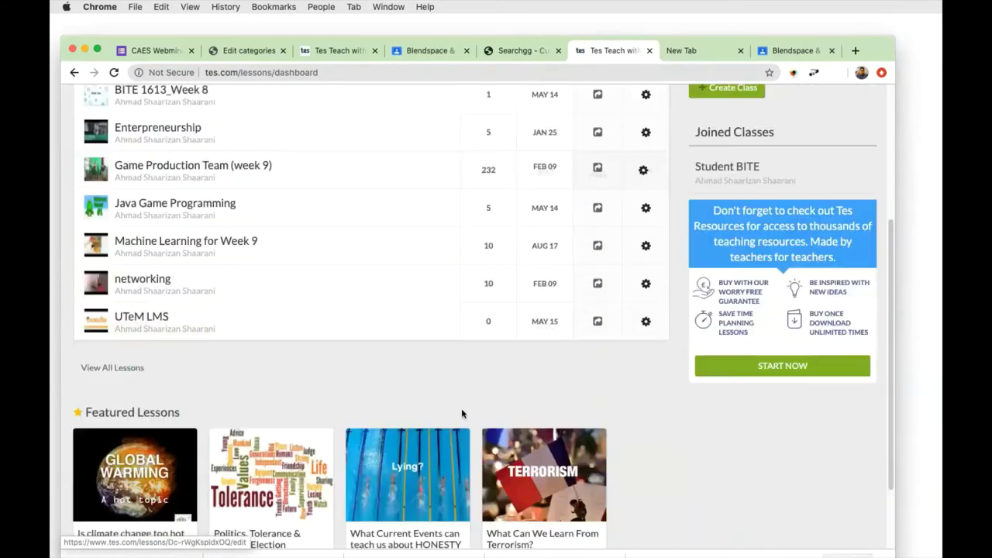
click(597, 321)
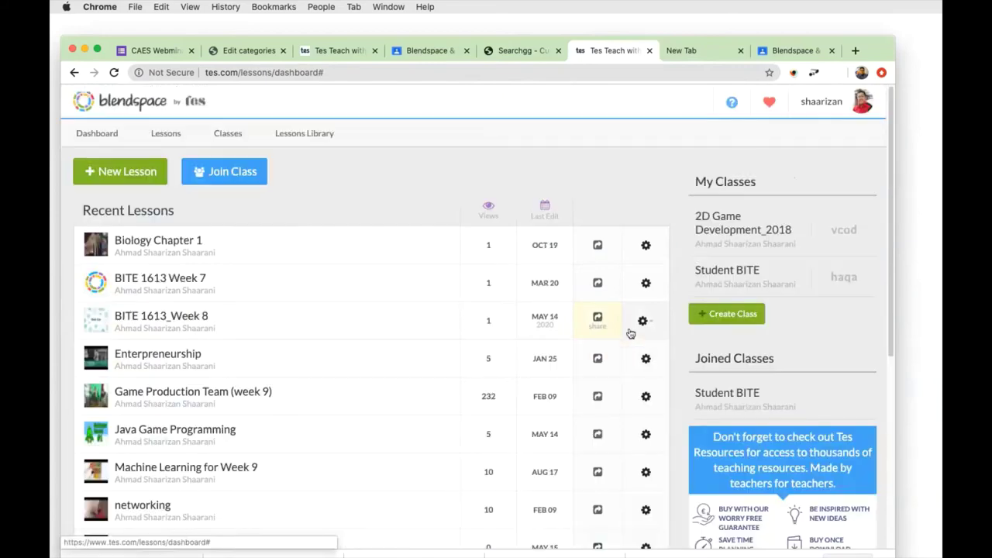
click(228, 134)
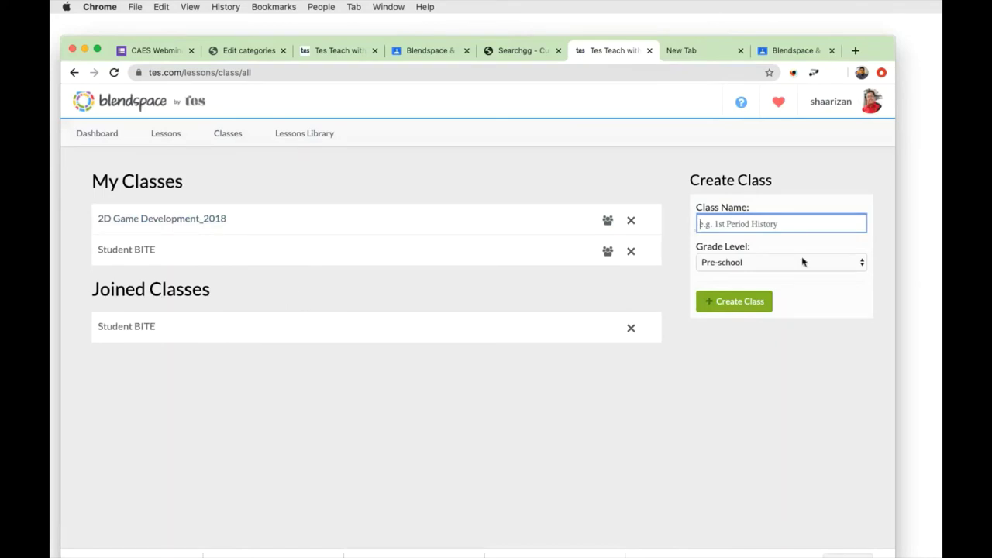
Create the class 'Sharing Caes' with grade level Other, dismiss its code dialog, and open the Lessons Library.
click(861, 264)
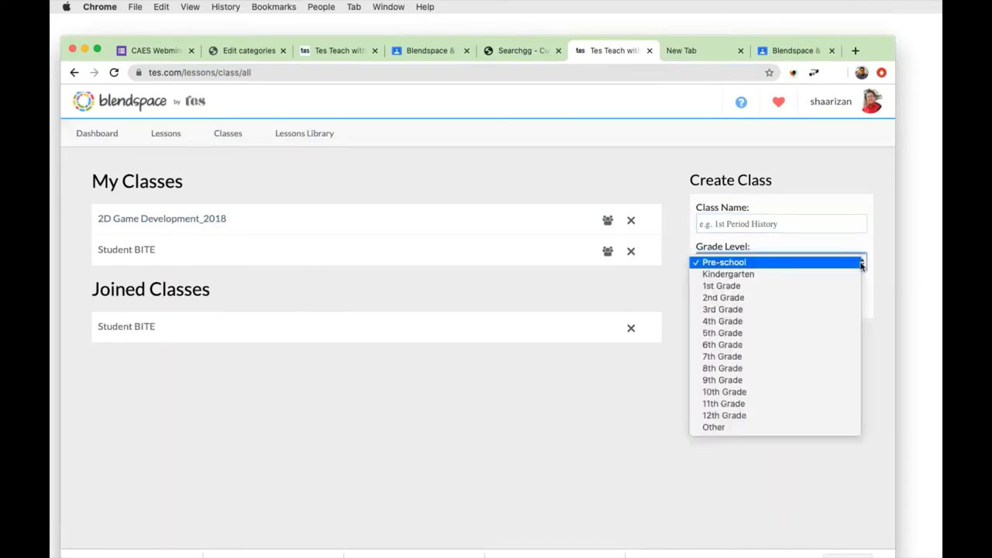
click(763, 424)
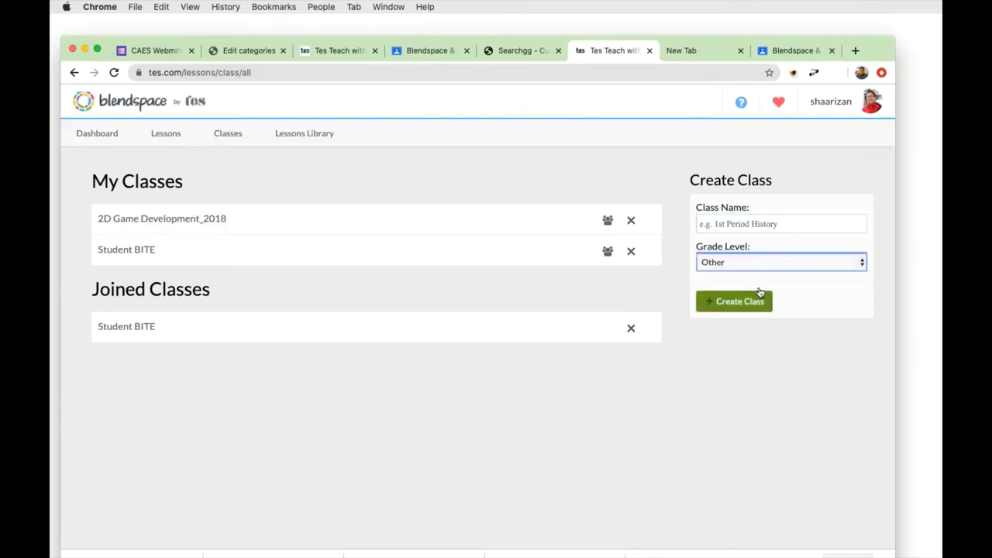
click(767, 220)
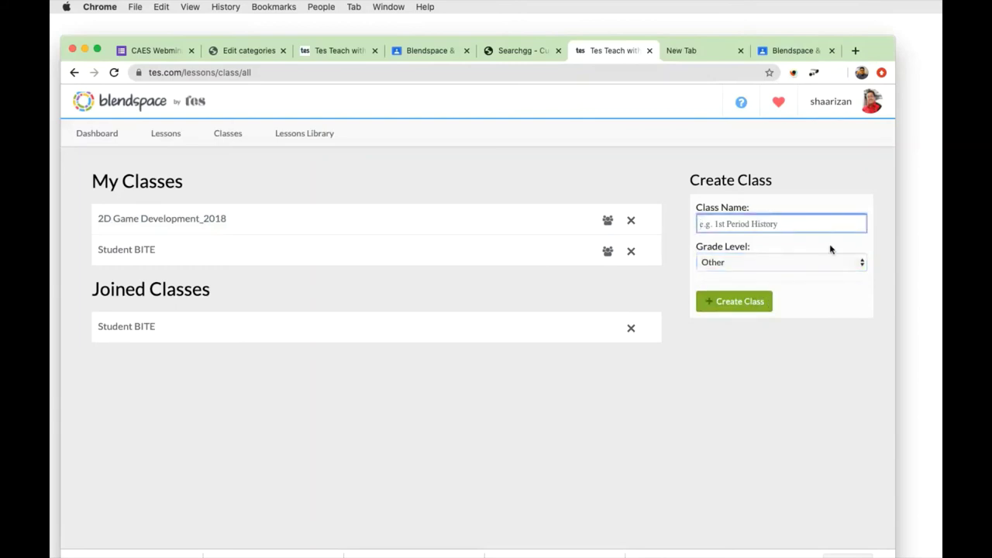
text(Sharing Caes)
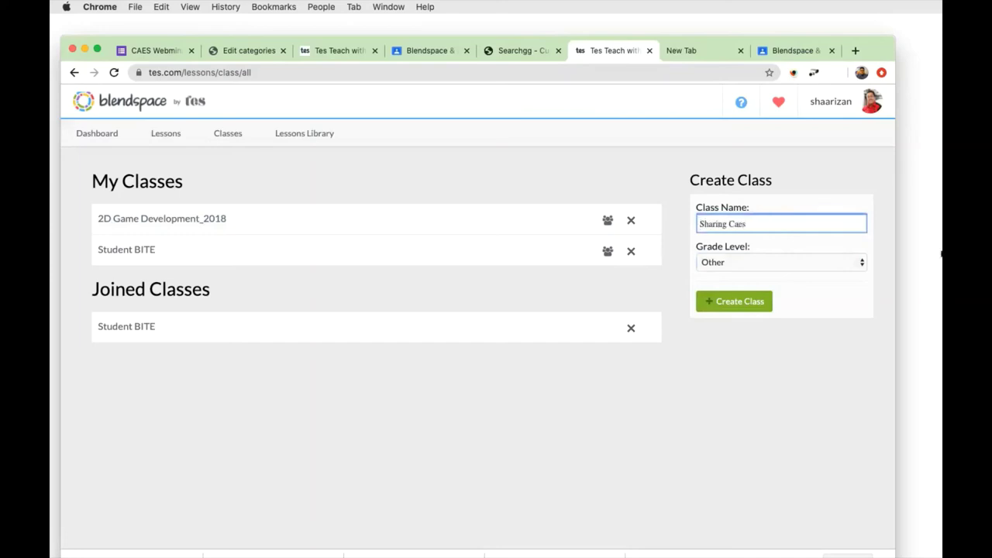
click(740, 303)
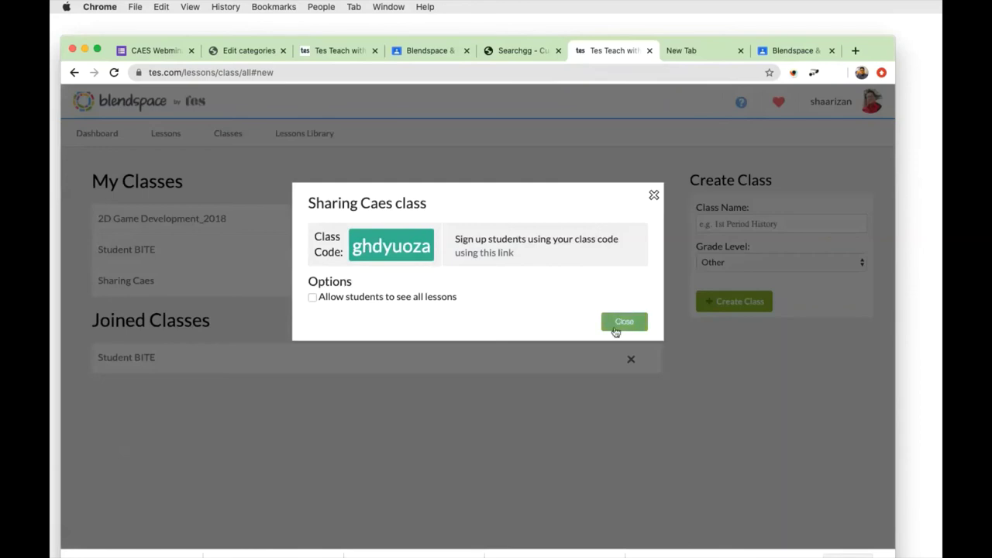
click(622, 323)
click(304, 138)
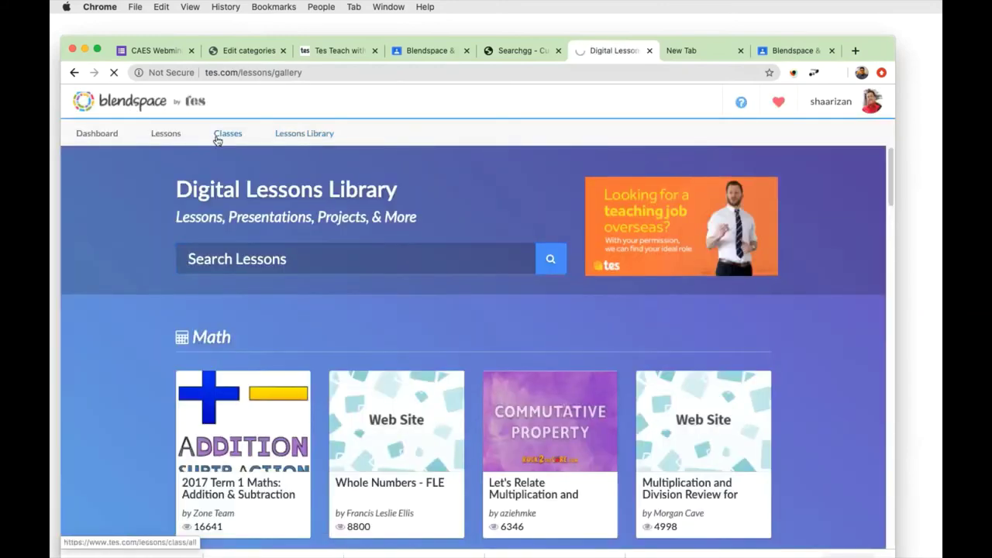
Open the All Lessons list, dismiss the Join a class prompt, and scroll to UTeM LMS.
click(226, 139)
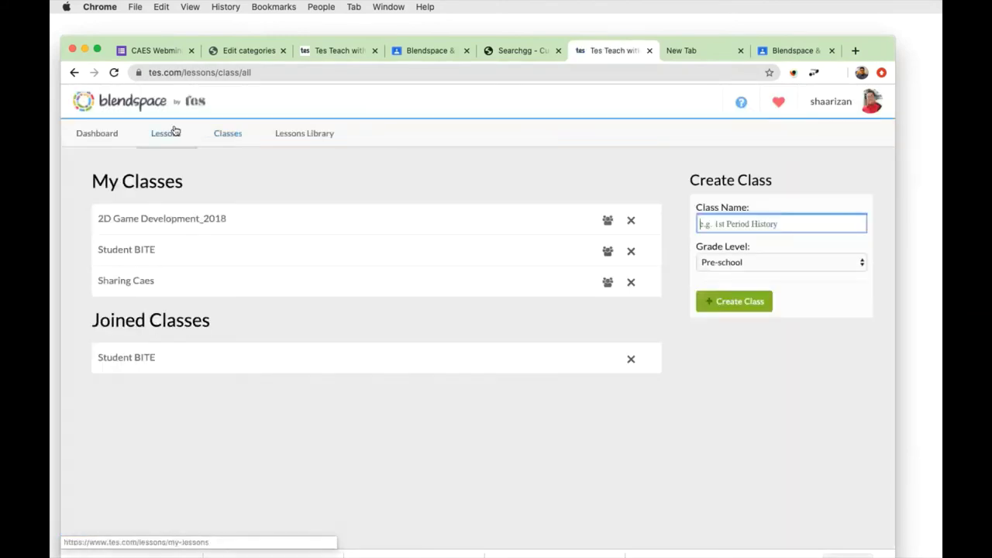
click(166, 132)
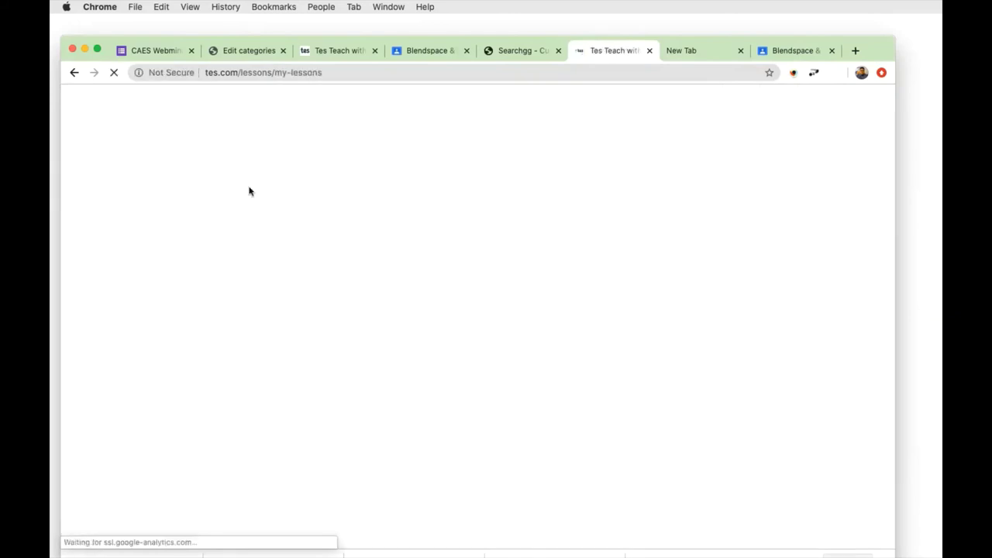
click(251, 177)
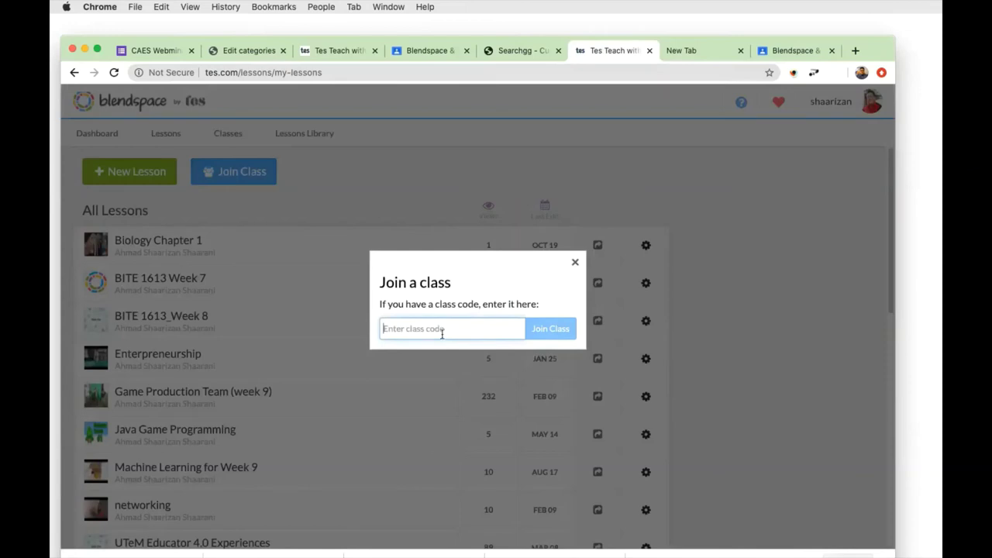
click(328, 196)
scroll(621, 381, down, 3)
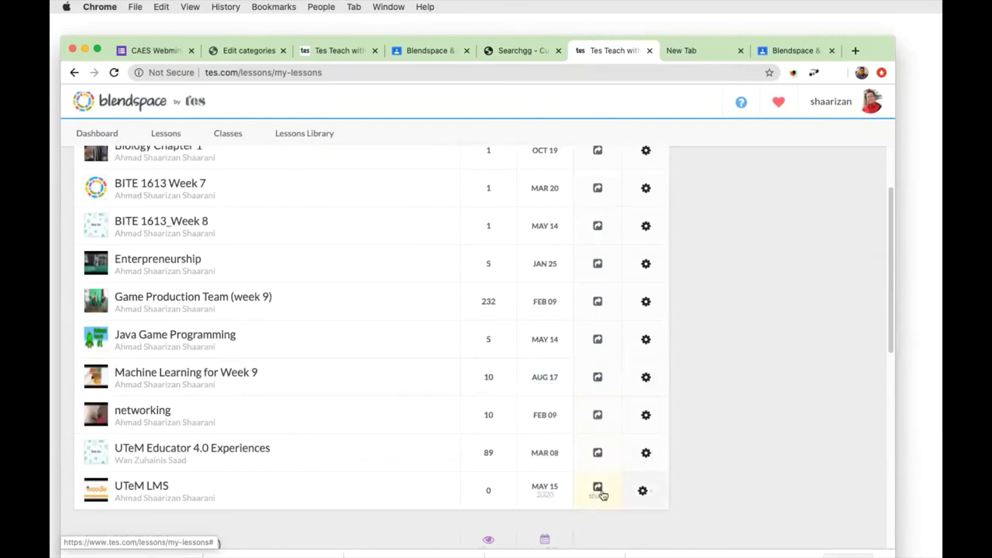
Check the UTeM LMS lesson's sharing options, close them, and return to the Classes page.
click(599, 492)
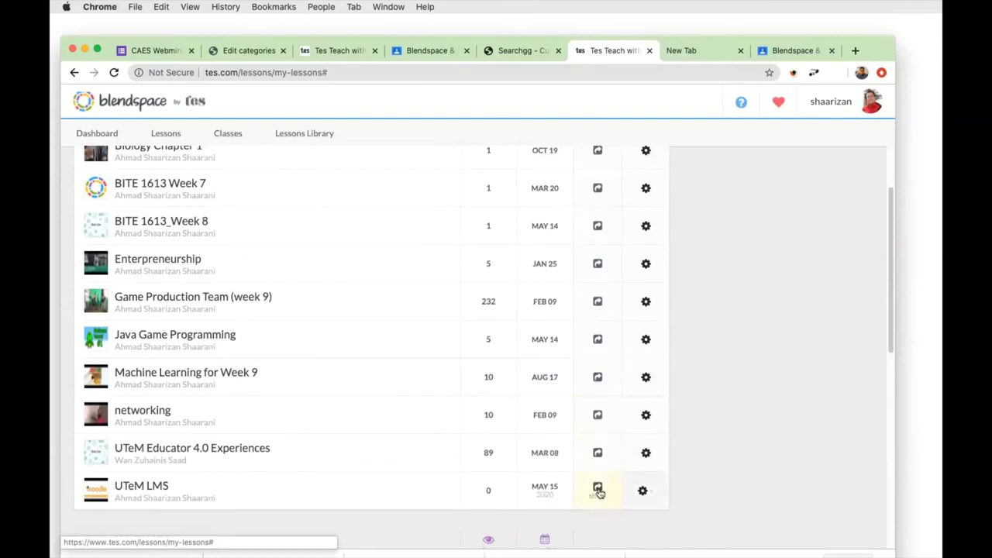
click(599, 492)
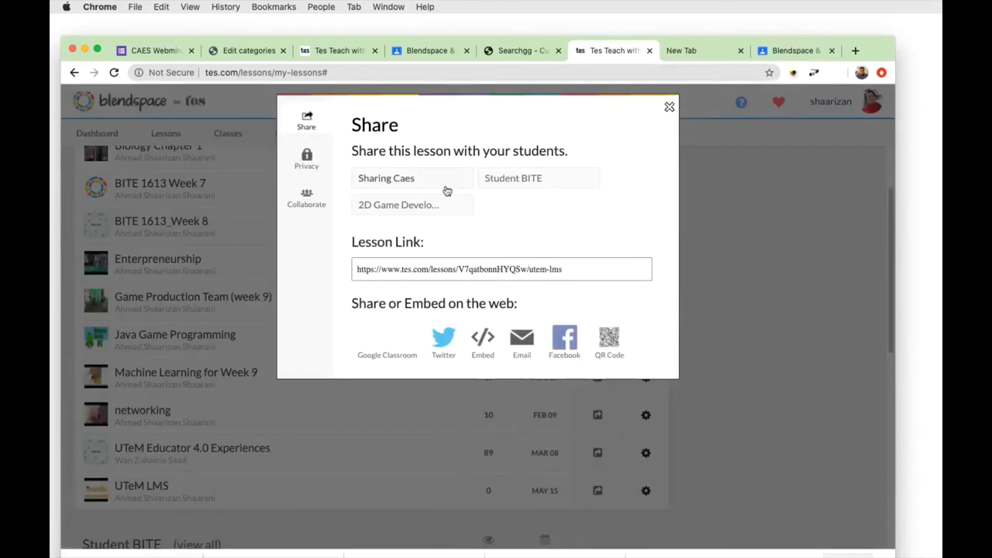
click(670, 107)
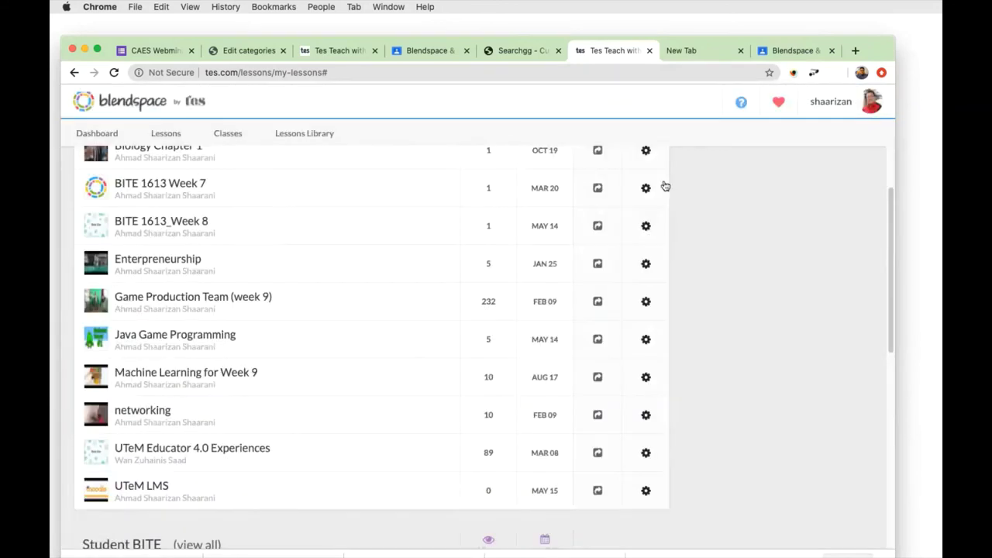
click(598, 490)
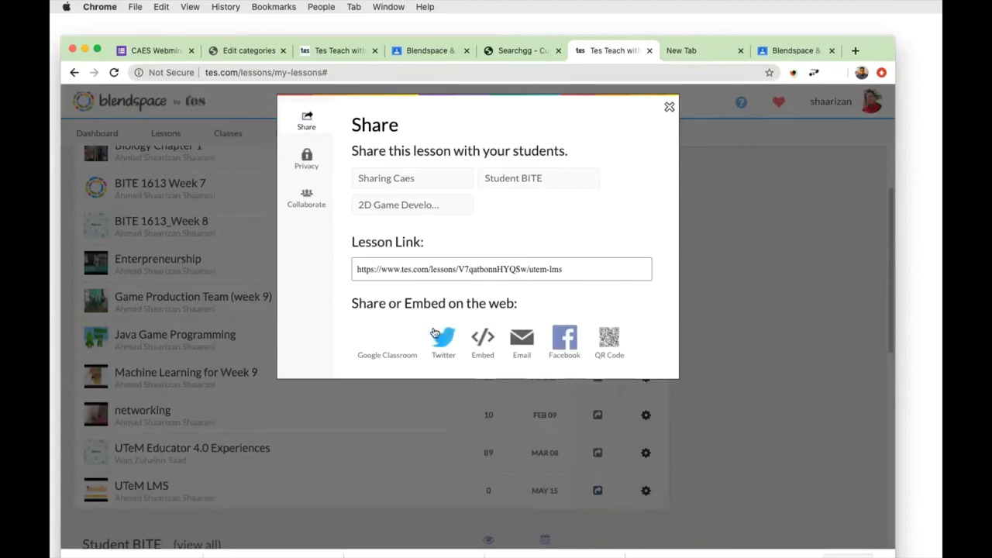
click(669, 106)
scroll(504, 268, up, 1)
scroll(506, 270, up, 1)
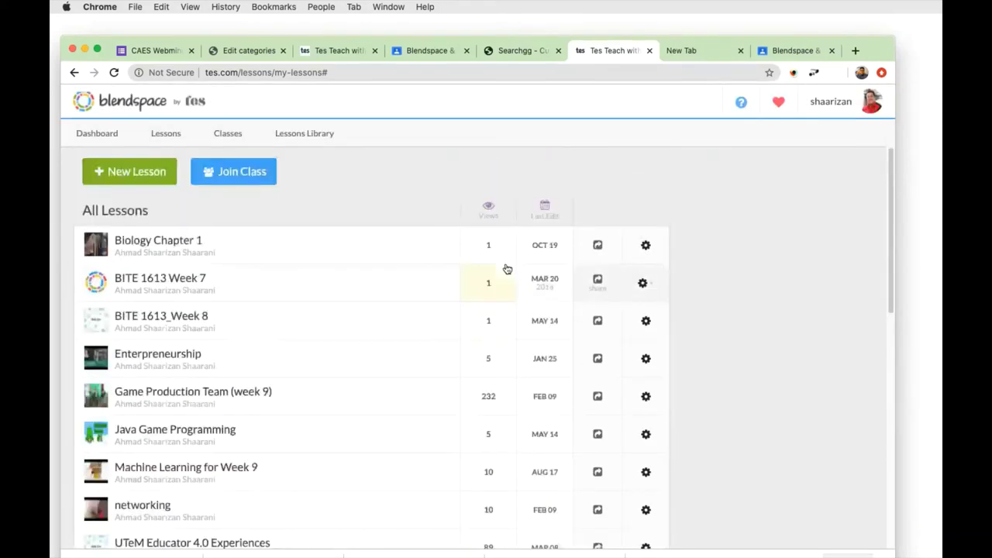
click(241, 135)
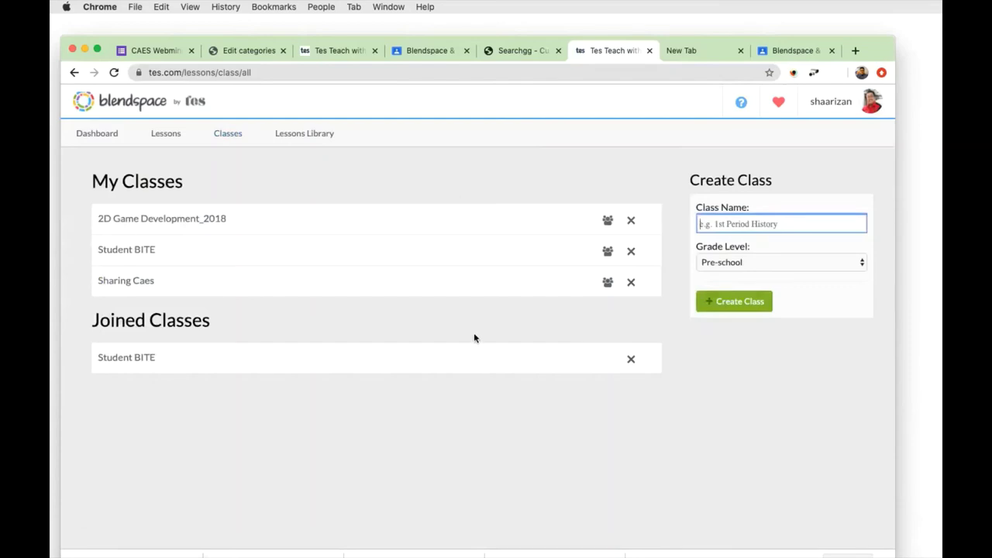
Open the Sharing Caes class page and select and copy its class code.
click(147, 283)
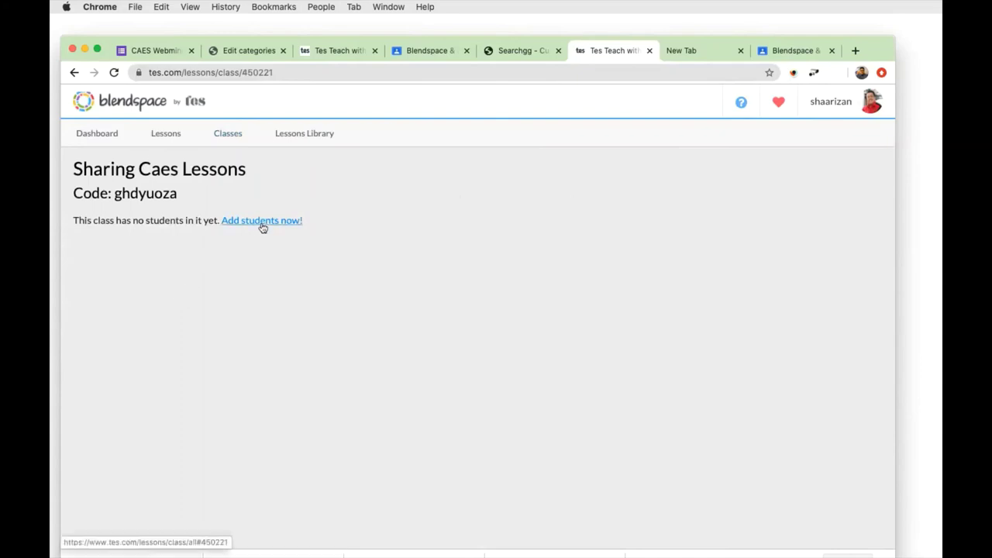
drag(178, 194, 116, 195)
key(super+c)
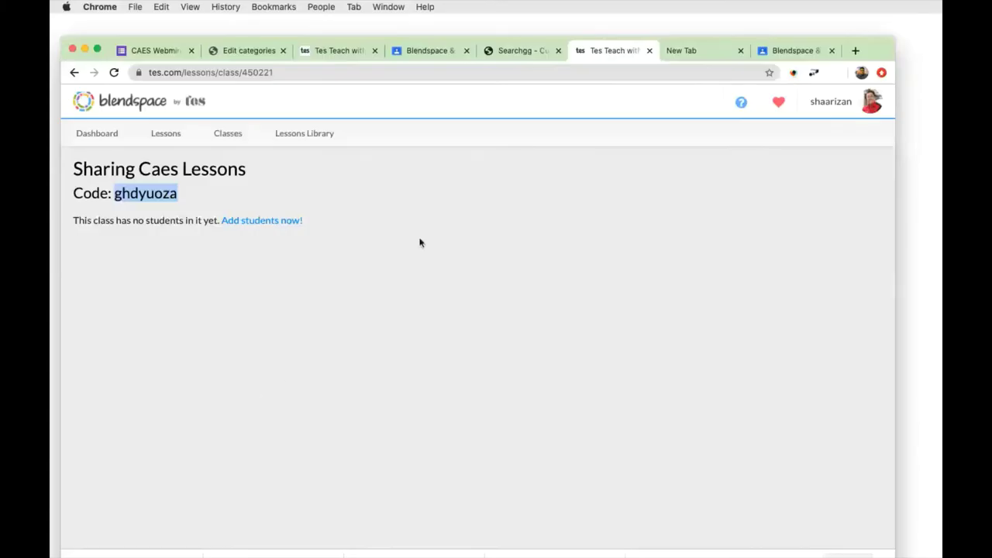
click(419, 244)
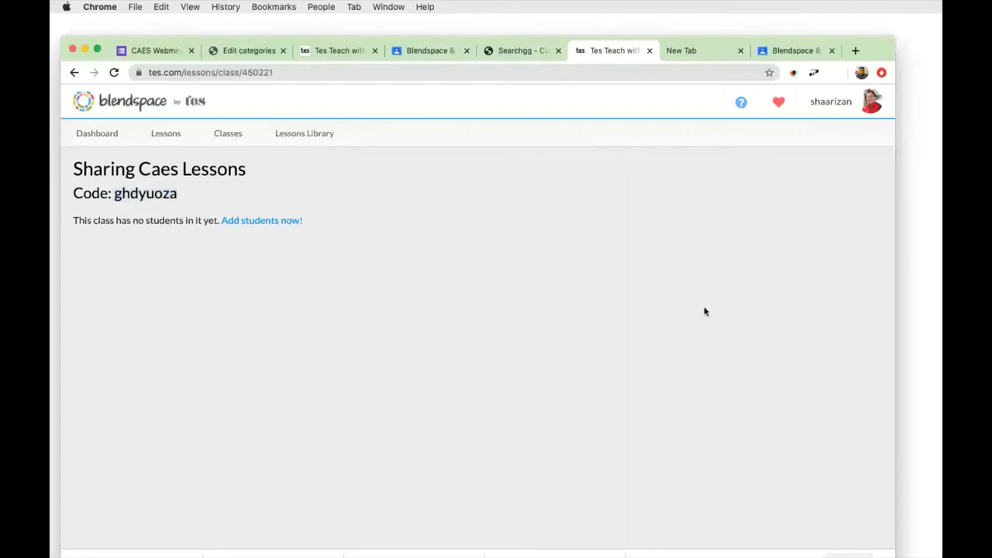
From the Lessons page, join the Sharing Caes class by pasting its copied class code.
click(222, 136)
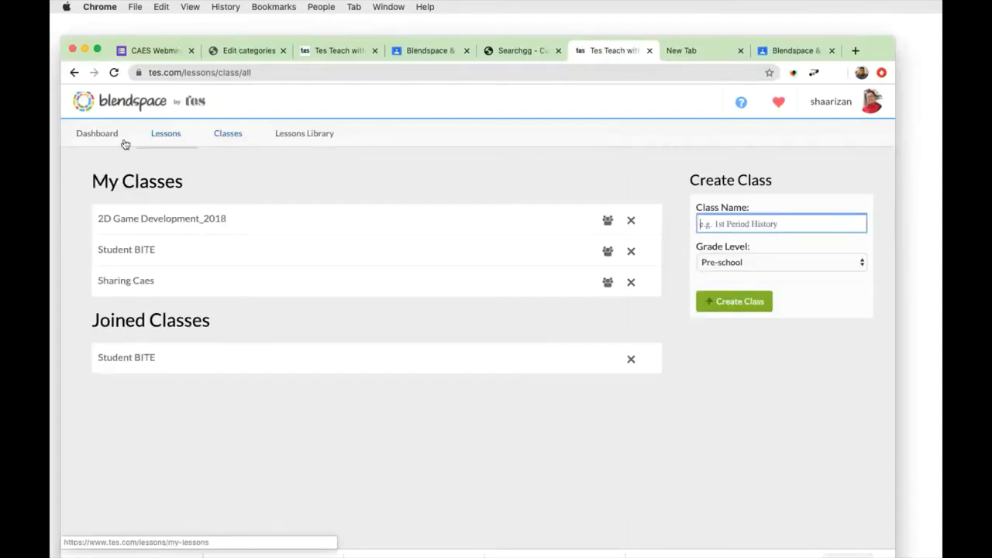
click(157, 137)
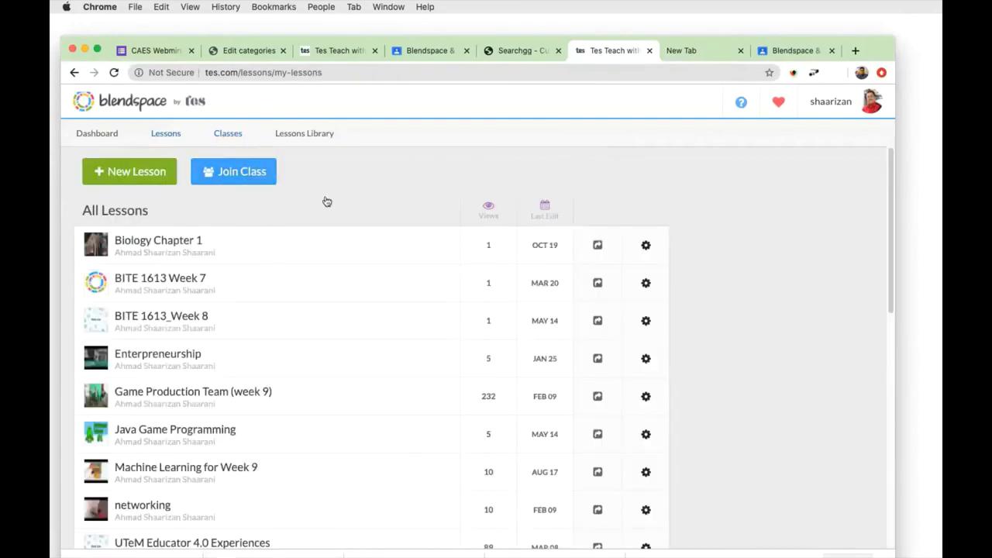
click(242, 175)
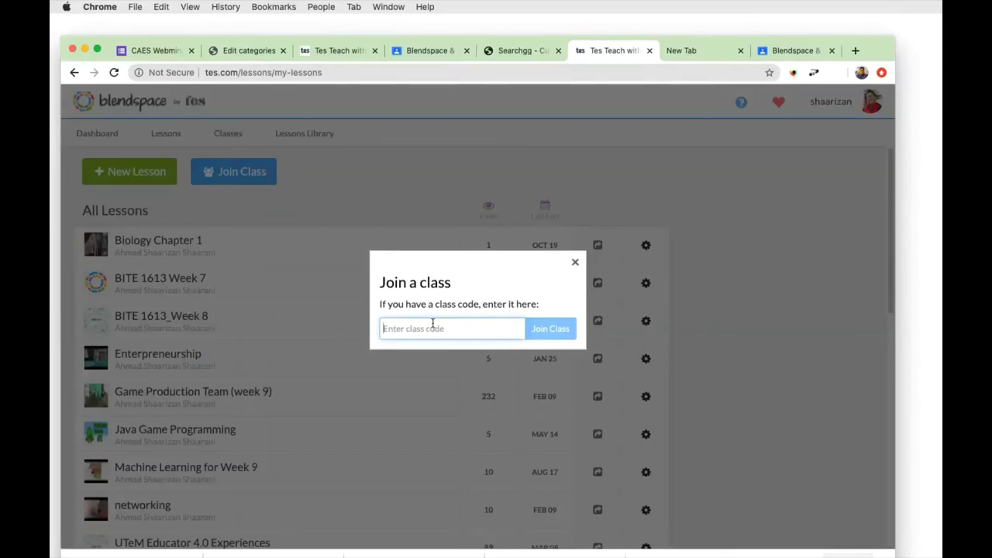
key(super+v)
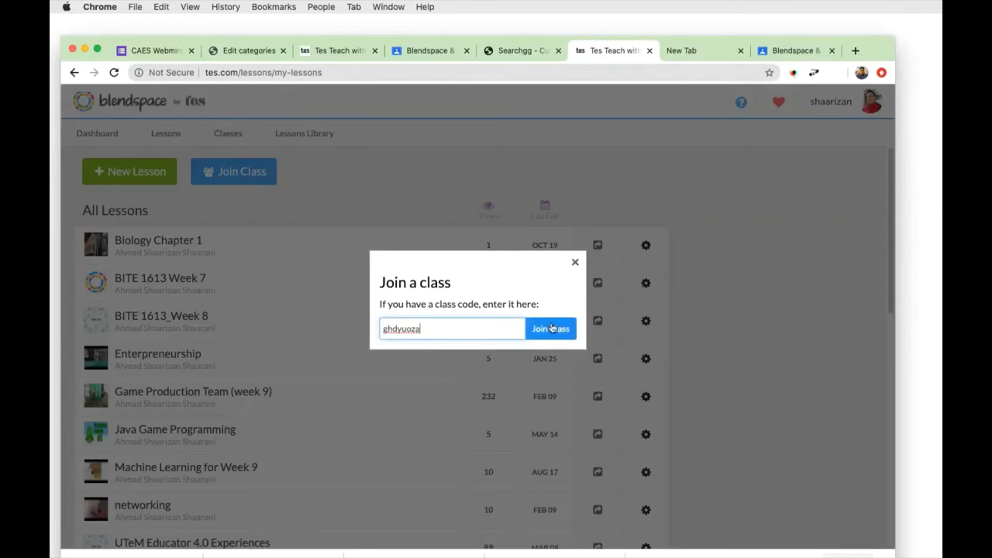
click(551, 328)
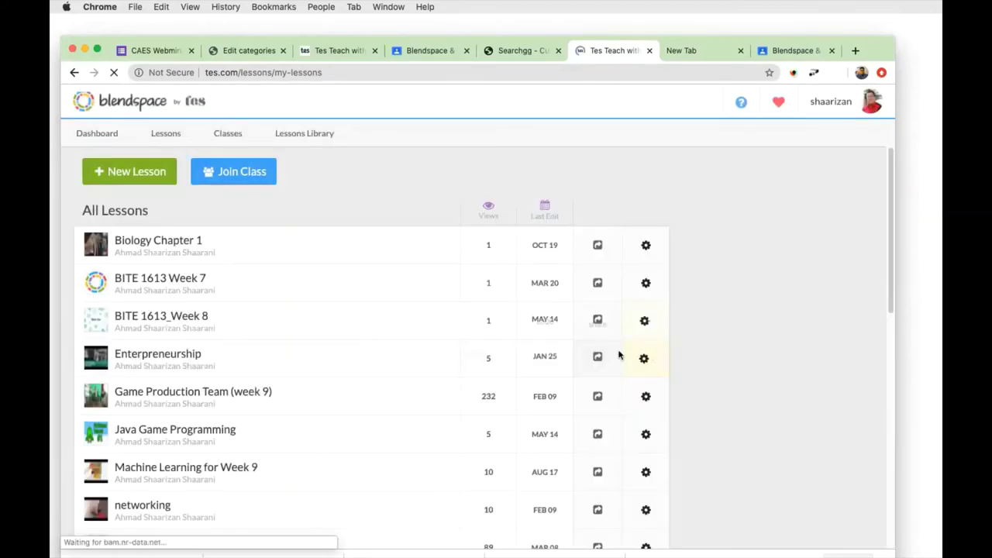
scroll(465, 411, down, 2)
scroll(459, 415, down, 1)
scroll(459, 414, down, 1)
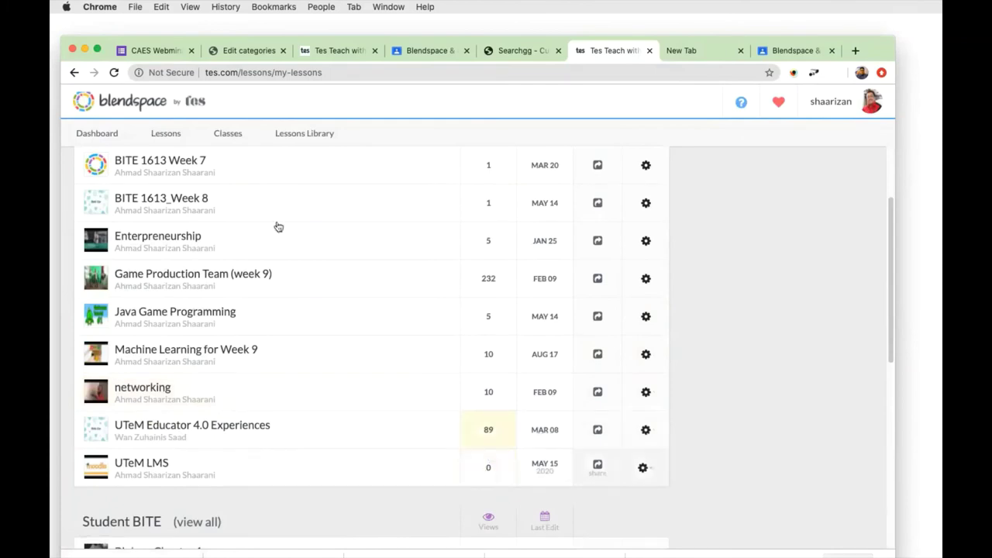
click(114, 73)
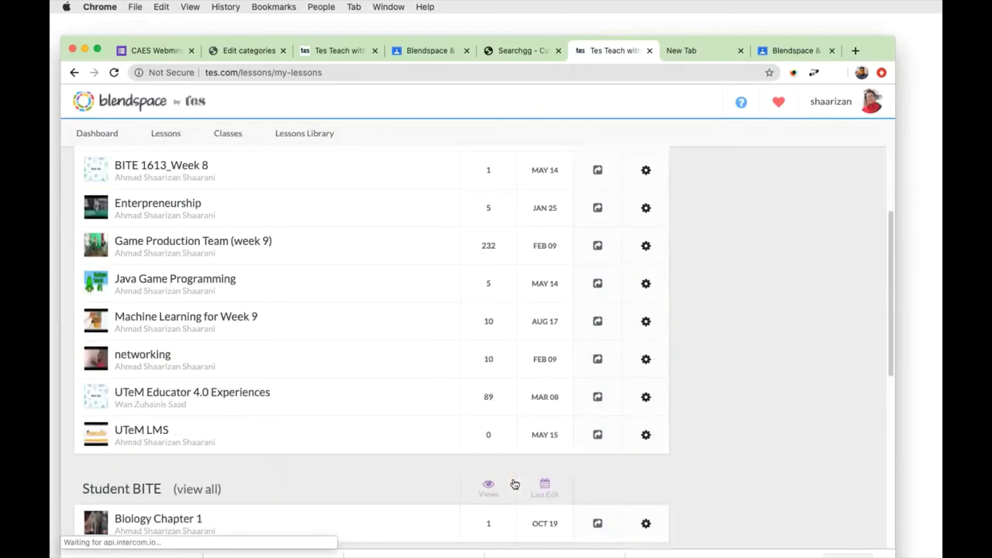
scroll(514, 485, down, 3)
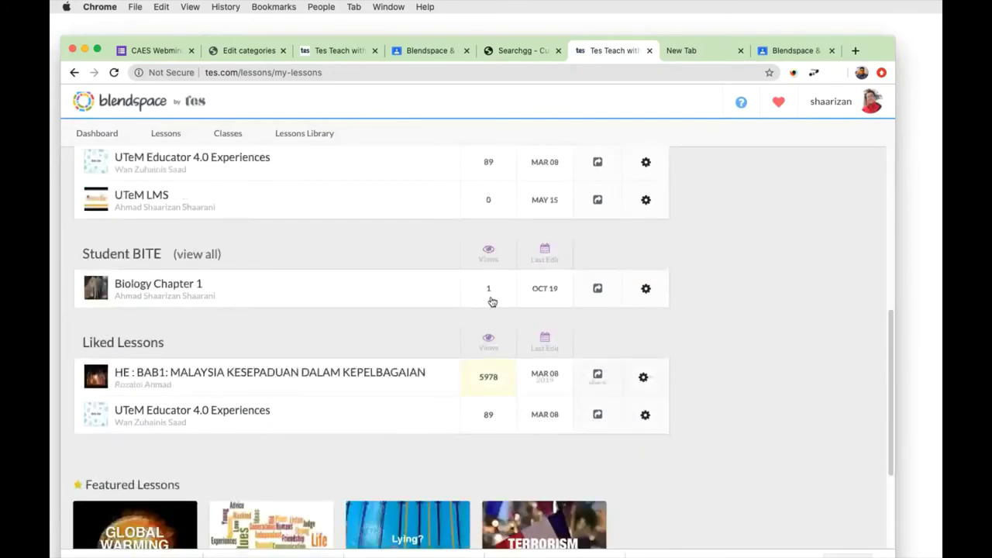
scroll(491, 230, up, 1)
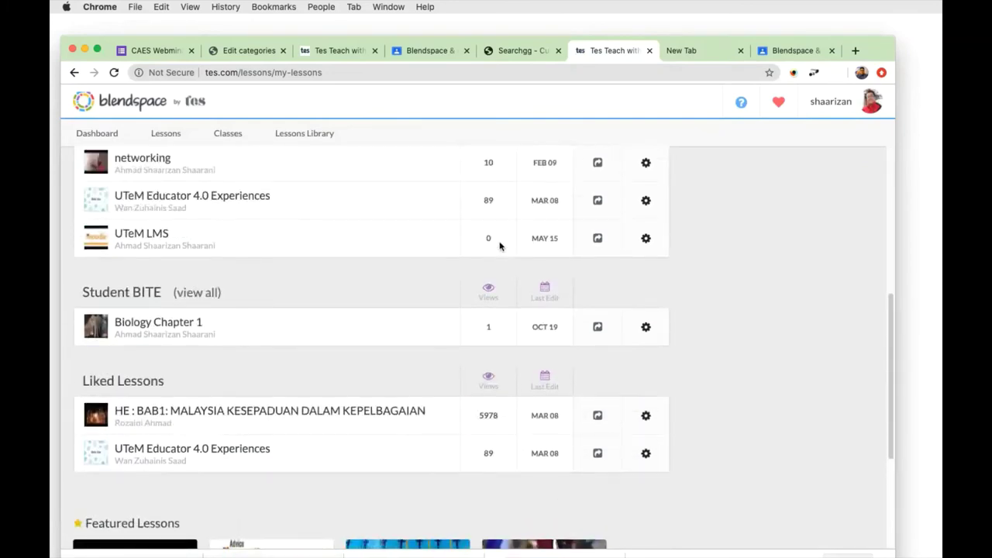
scroll(500, 246, up, 1)
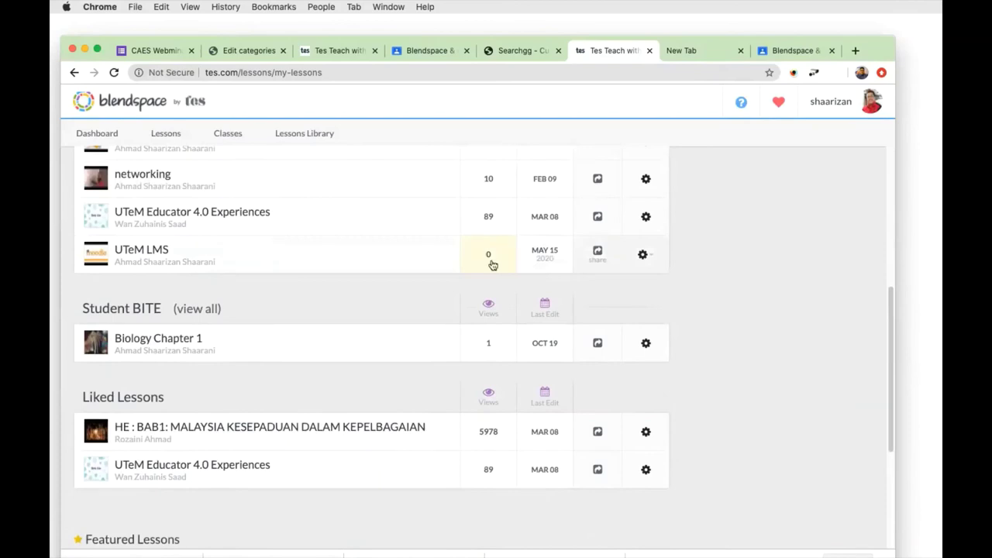
scroll(496, 264, up, 1)
scroll(496, 264, up, 3)
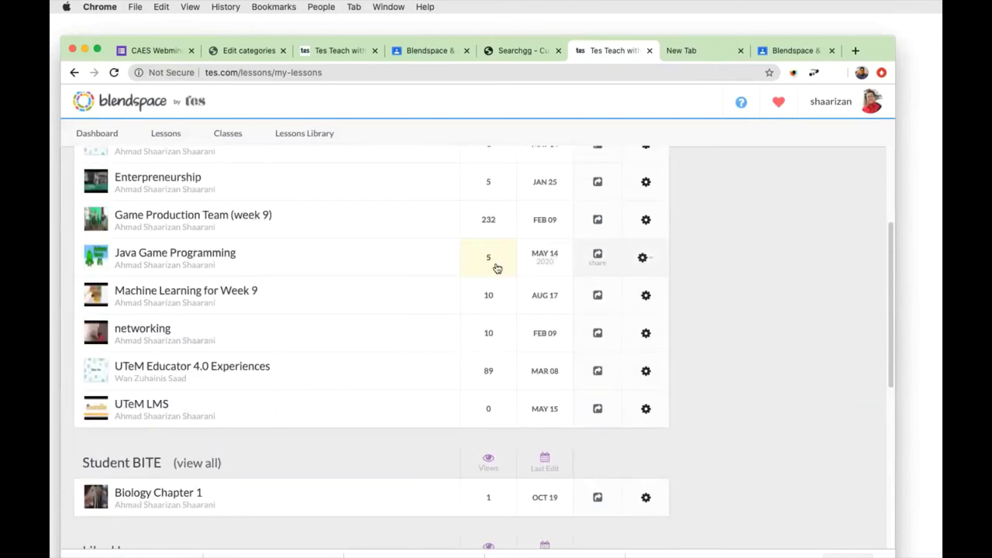
scroll(498, 332, down, 1)
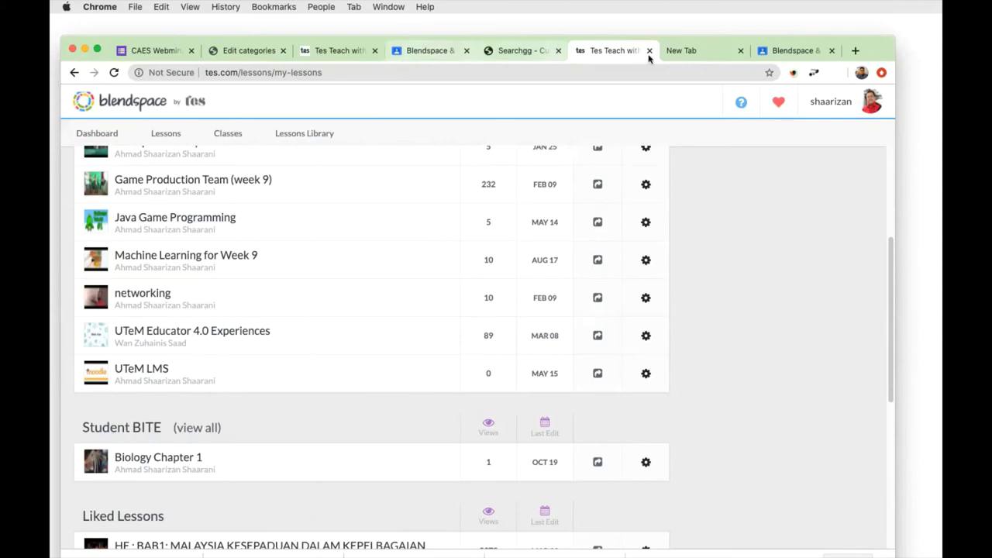
Load ulearn.utem.edu.my in the new tab, then go back to the Blendspace Classroom stream.
click(679, 51)
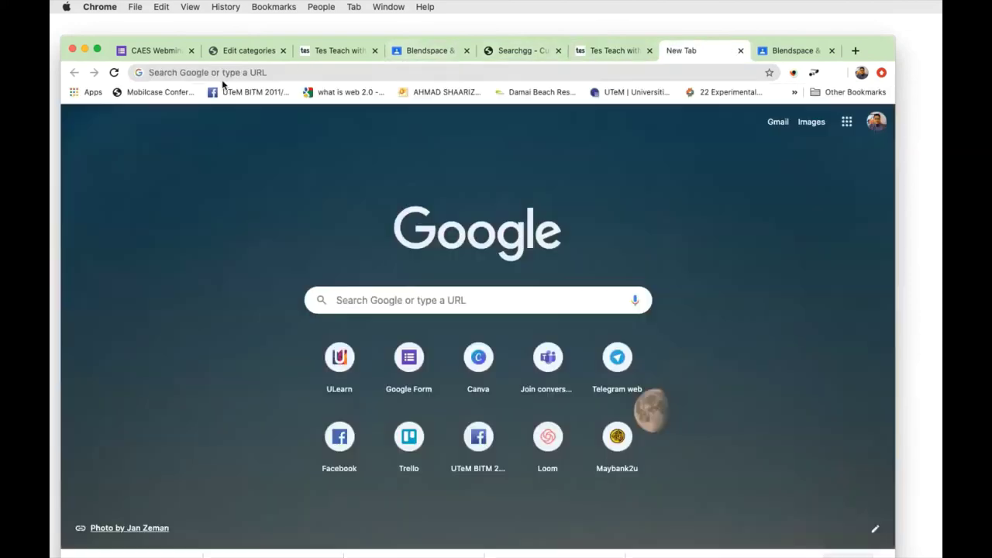
click(448, 70)
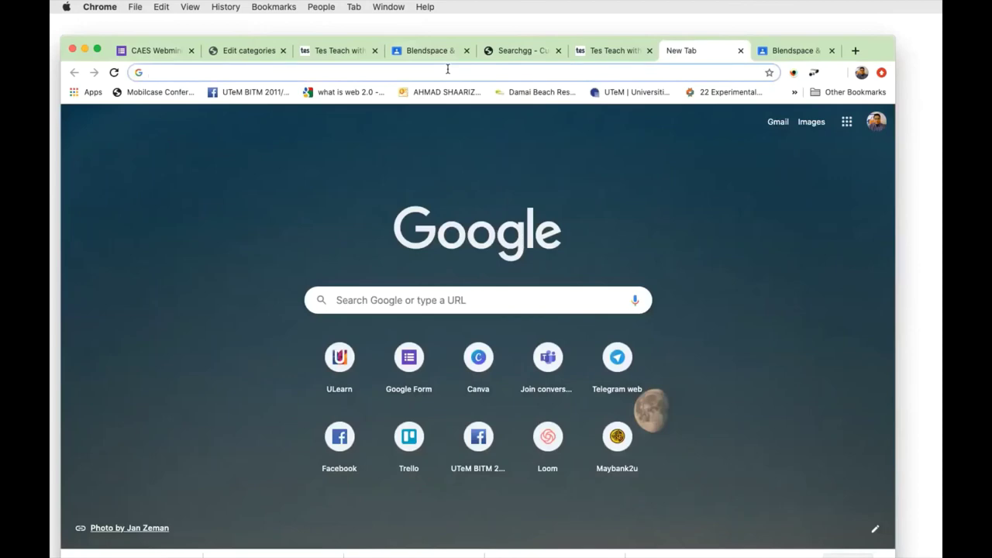
text(u)
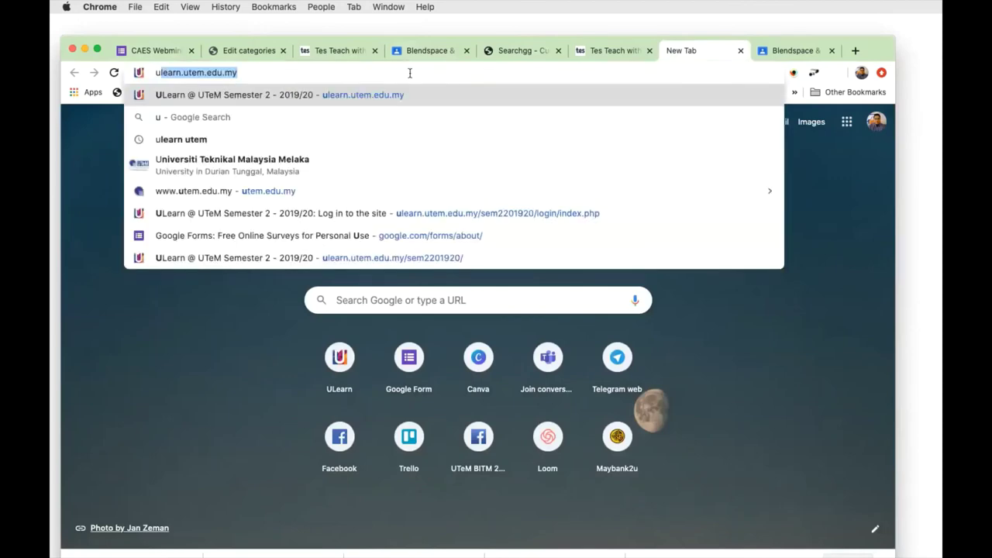
click(408, 73)
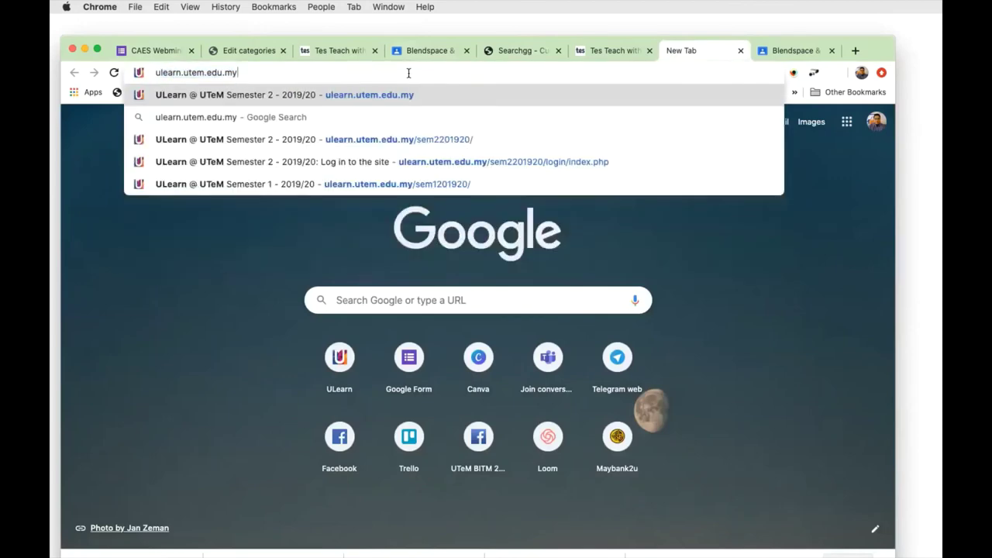
key(Return)
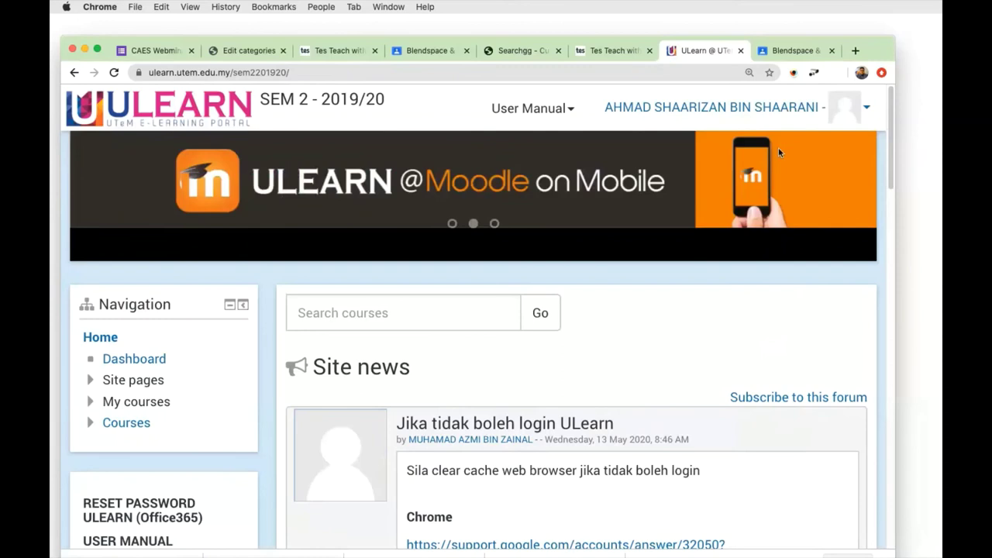
click(801, 49)
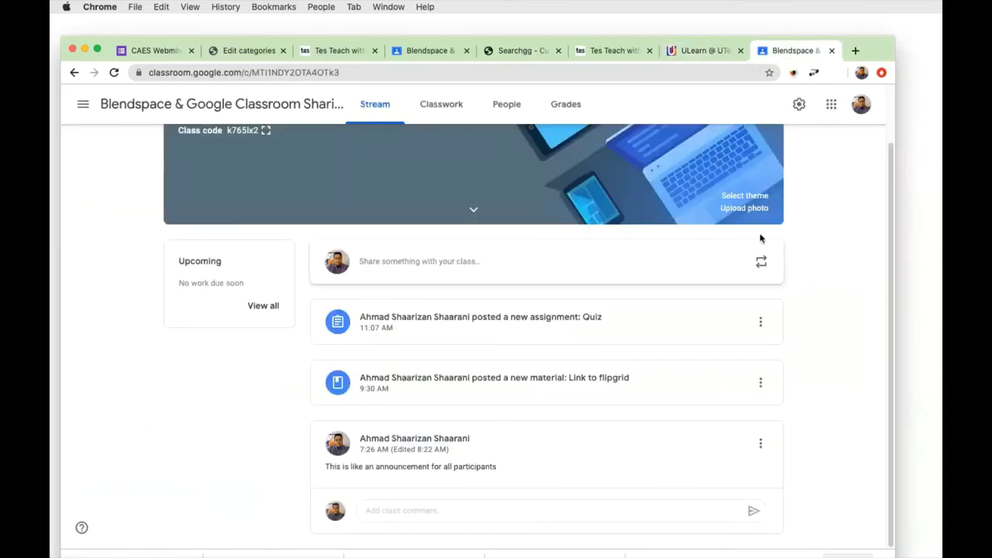